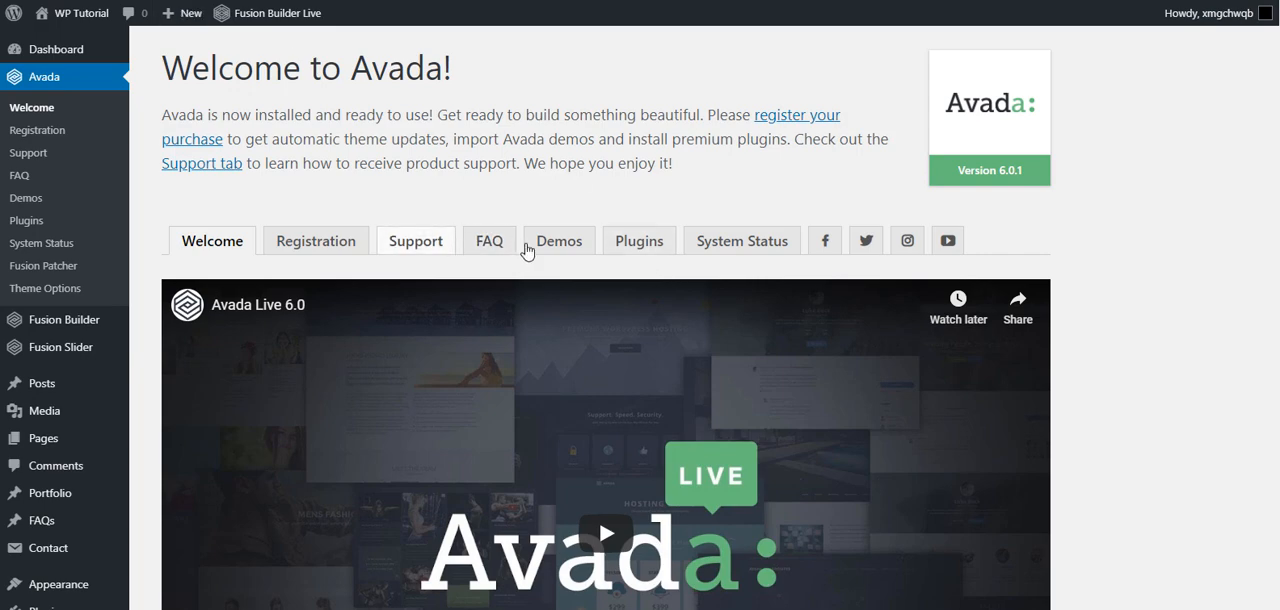
- Open Avada's plugin list and review the required and premium plugins, including Slider Revolution
{"action": "left_click", "coordinate": [633, 254]}
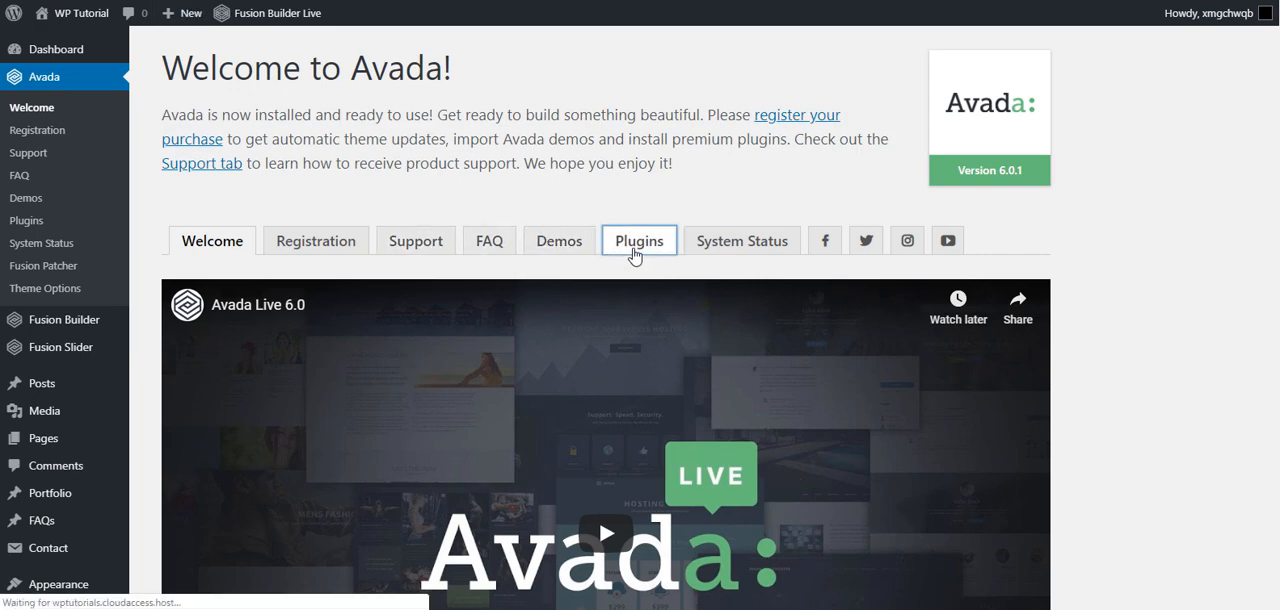
{"action": "scroll", "coordinate": [633, 254], "scroll_direction": "down", "scroll_amount": 5}
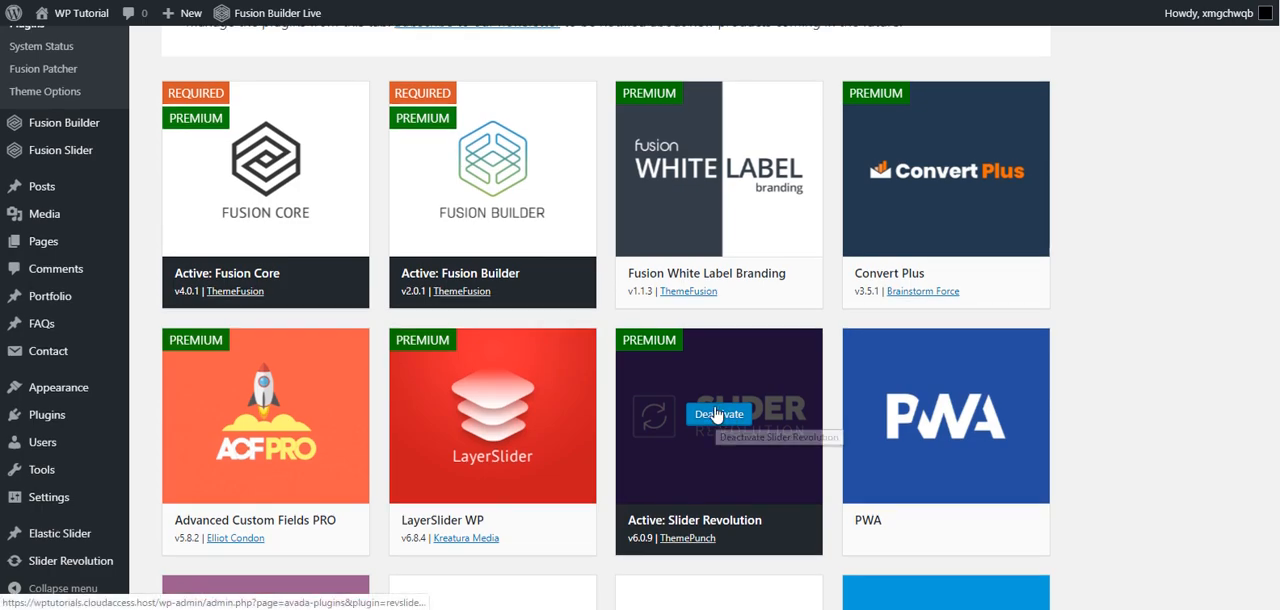
{"action": "left_click", "coordinate": [720, 416]}
{"action": "scroll", "coordinate": [715, 410], "scroll_direction": "down", "scroll_amount": 5}
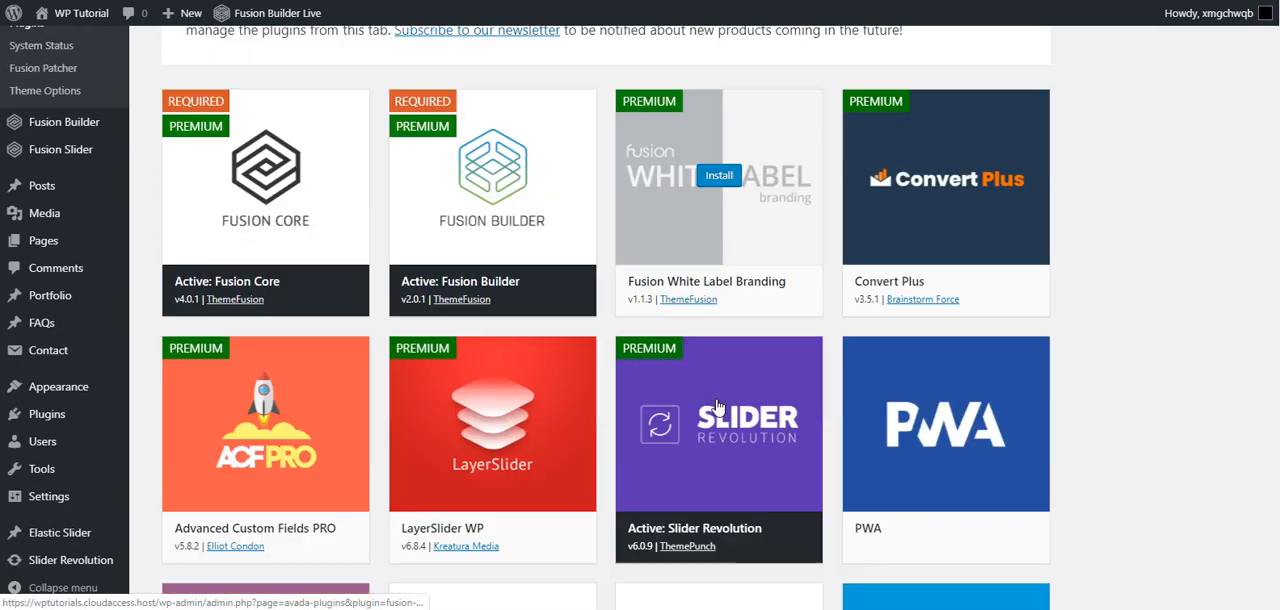
{"action": "scroll", "coordinate": [716, 403], "scroll_direction": "up", "scroll_amount": 2}
{"action": "scroll", "coordinate": [716, 403], "scroll_direction": "up", "scroll_amount": 3}
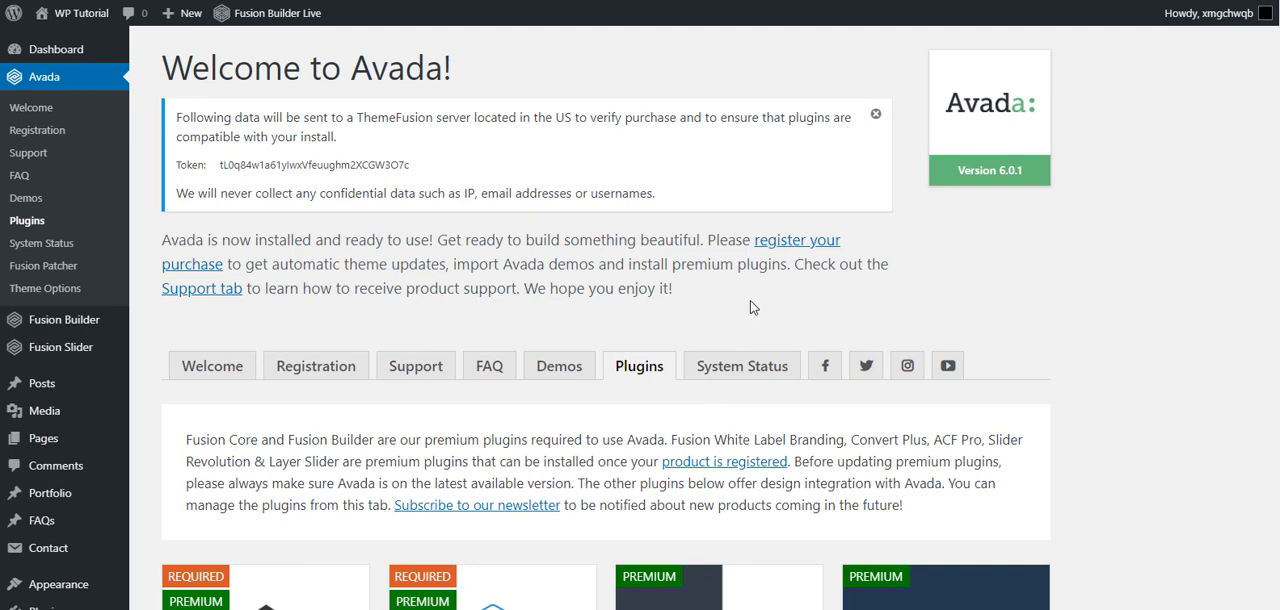
{"action": "scroll", "coordinate": [753, 307], "scroll_direction": "down", "scroll_amount": 4}
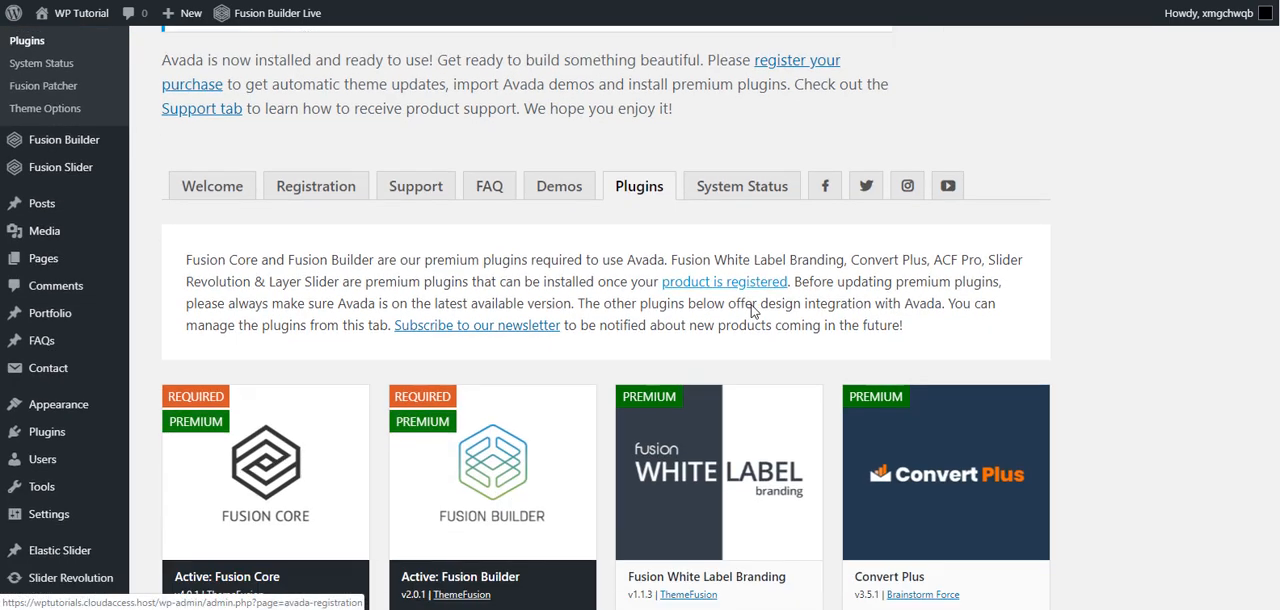
{"action": "scroll", "coordinate": [775, 307], "scroll_direction": "up", "scroll_amount": 4}
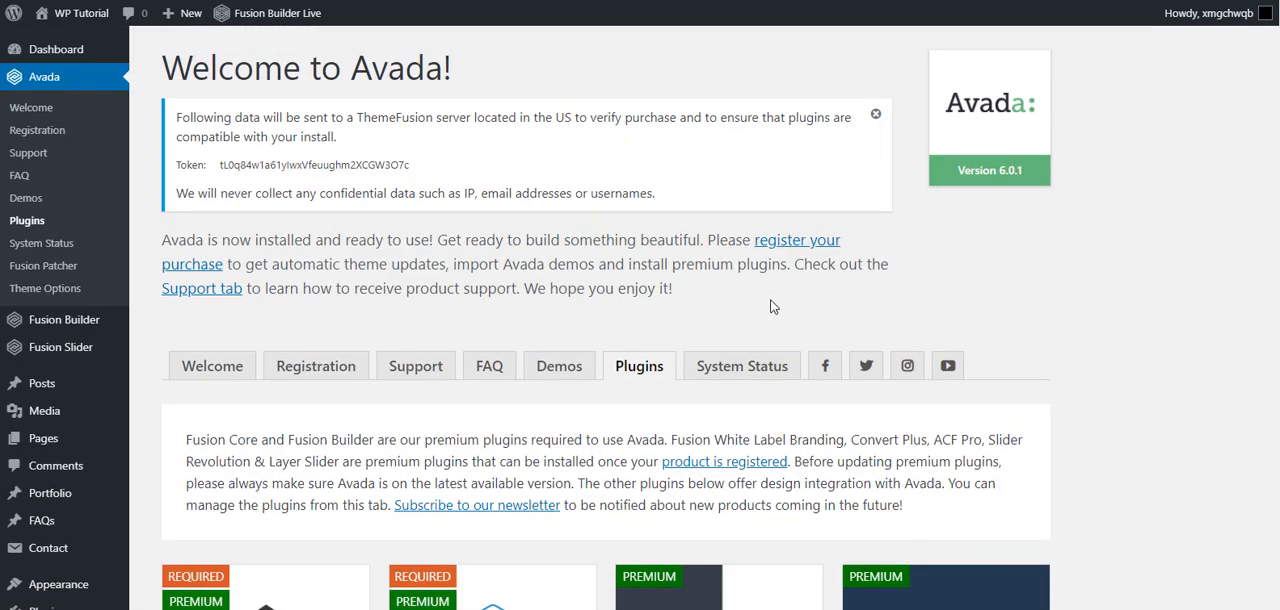
{"action": "scroll", "coordinate": [770, 307], "scroll_direction": "down", "scroll_amount": 5}
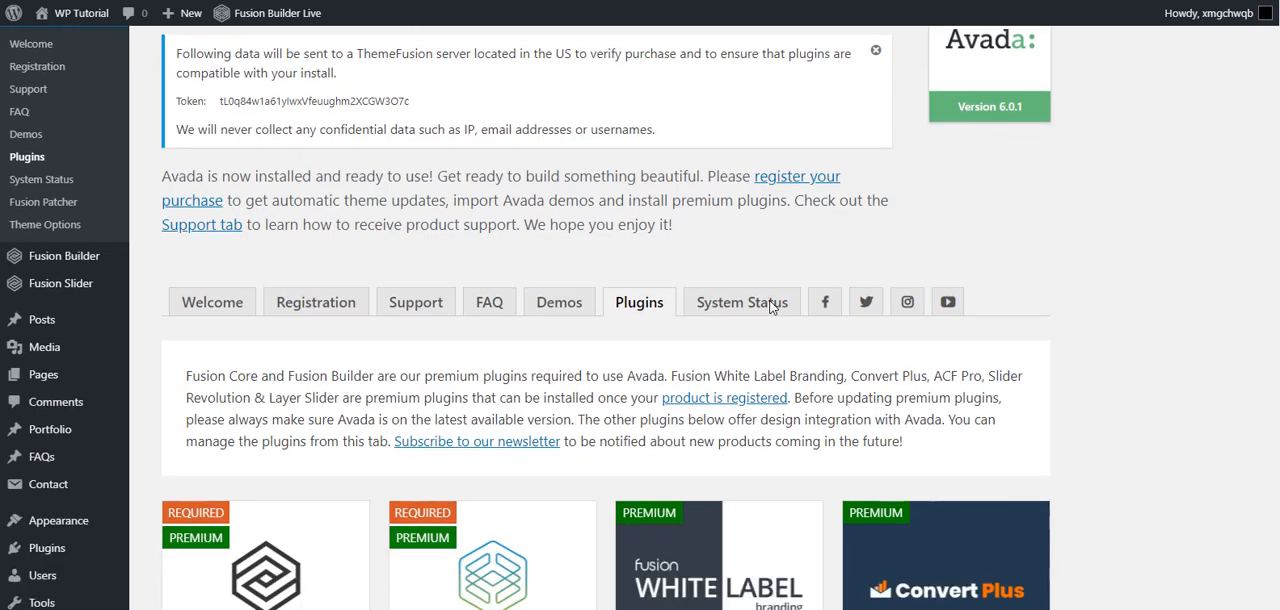
{"action": "scroll", "coordinate": [770, 313], "scroll_direction": "up", "scroll_amount": 3}
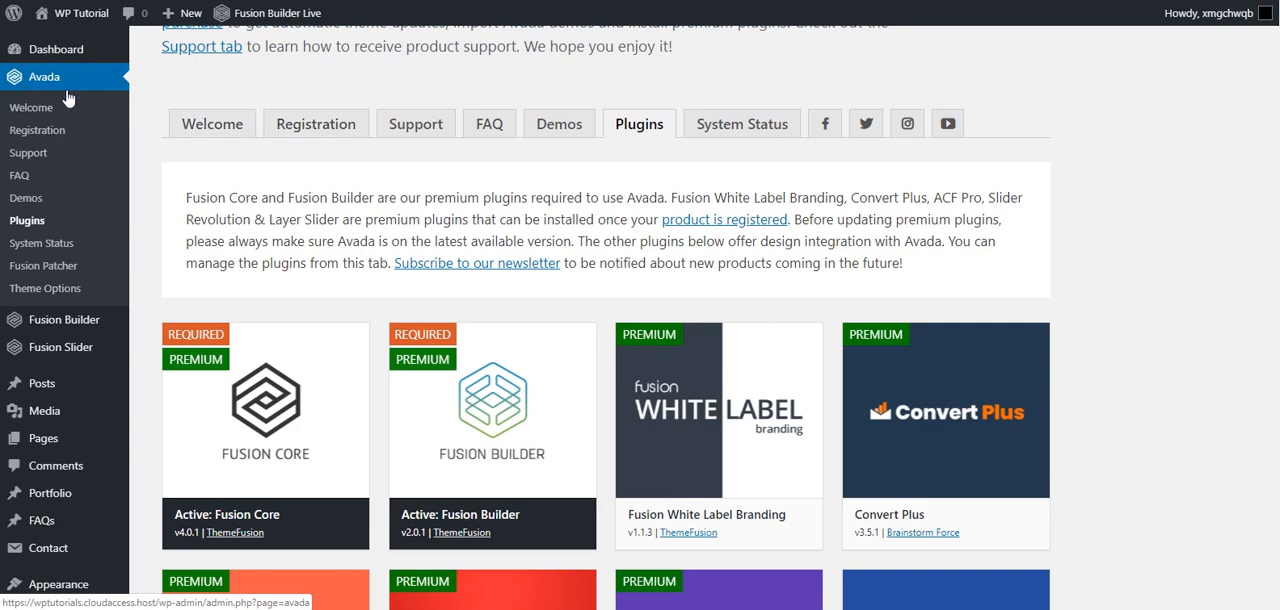
- Open Avada's demo library and browse the available website demos
{"action": "left_click", "coordinate": [556, 126]}
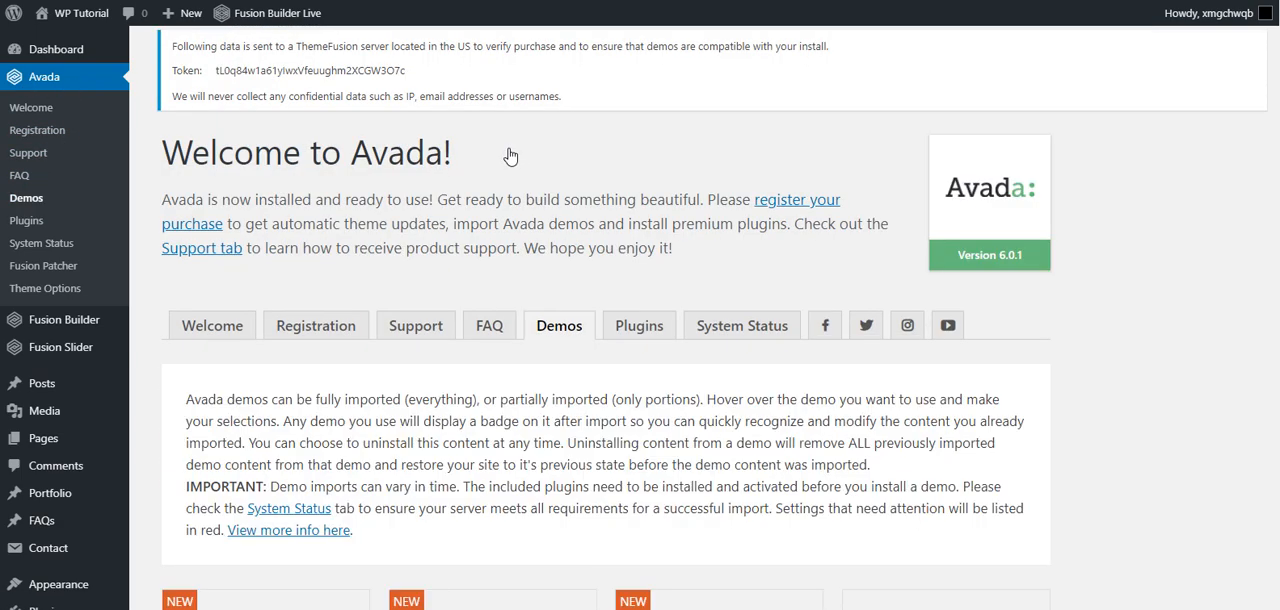
{"action": "scroll", "coordinate": [569, 543], "scroll_direction": "down", "scroll_amount": 5}
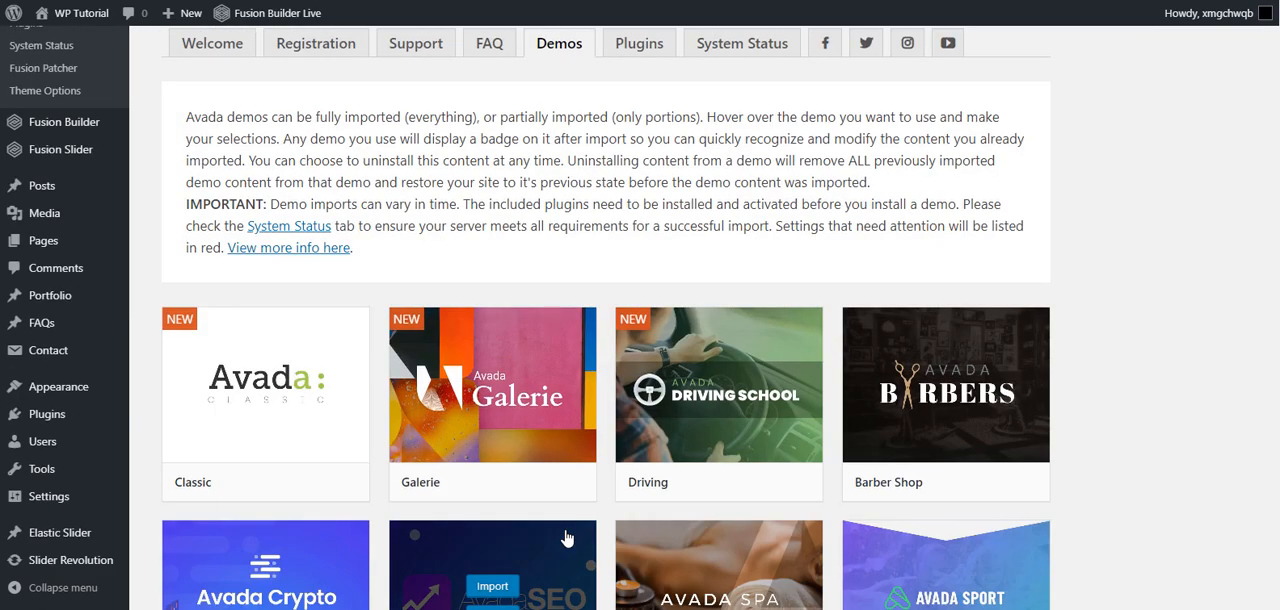
{"action": "scroll", "coordinate": [766, 322], "scroll_direction": "down", "scroll_amount": 8}
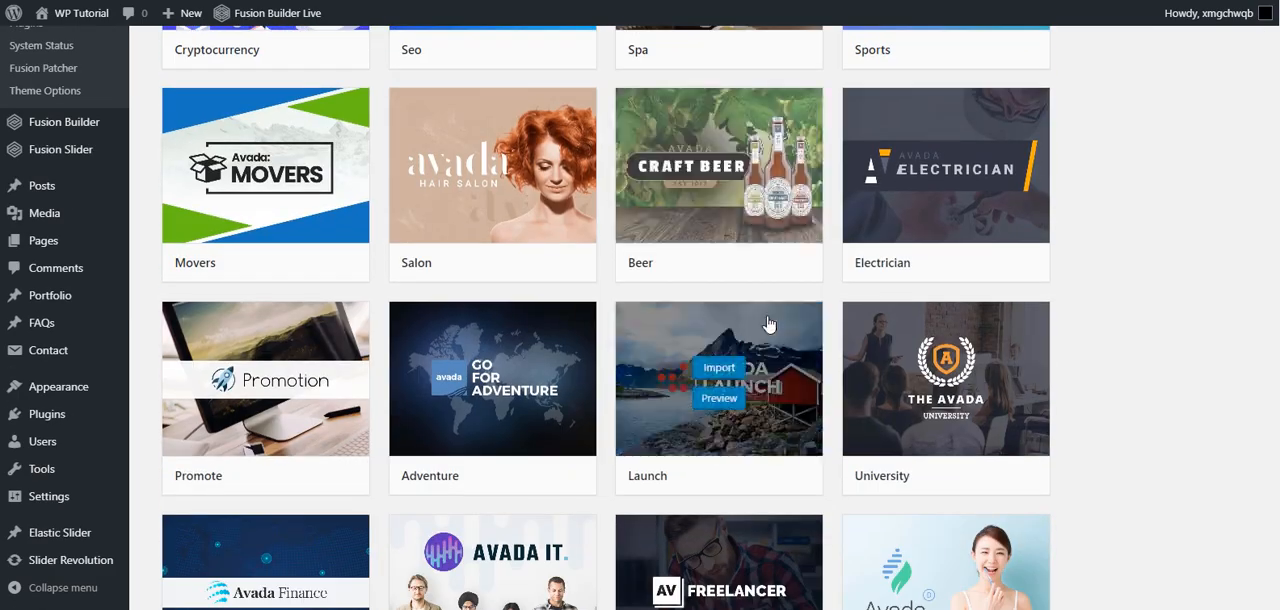
{"action": "scroll", "coordinate": [768, 323], "scroll_direction": "down", "scroll_amount": 10}
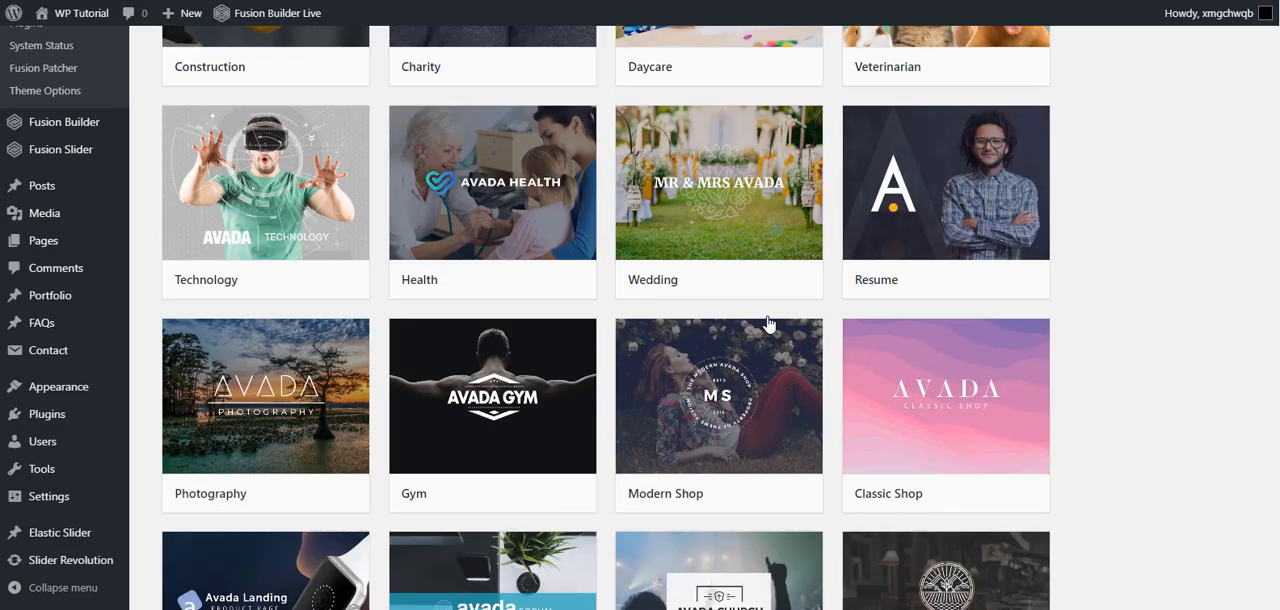
{"action": "scroll", "coordinate": [768, 322], "scroll_direction": "down", "scroll_amount": 3}
{"action": "scroll", "coordinate": [767, 336], "scroll_direction": "up", "scroll_amount": 3}
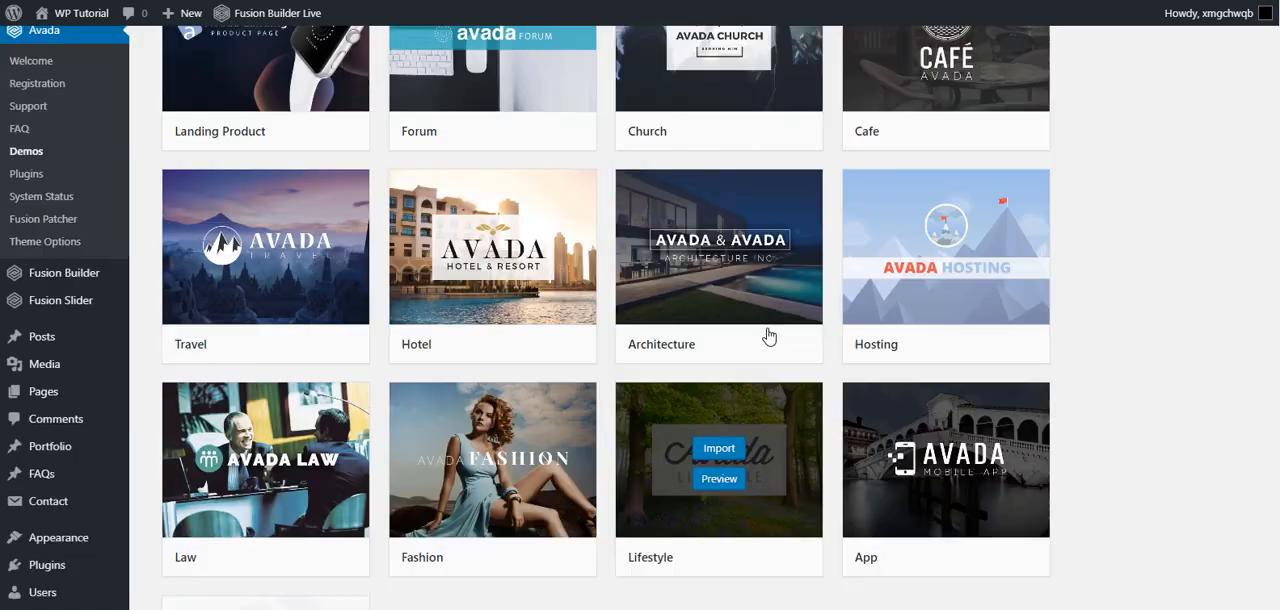
{"action": "scroll", "coordinate": [768, 334], "scroll_direction": "up", "scroll_amount": 12}
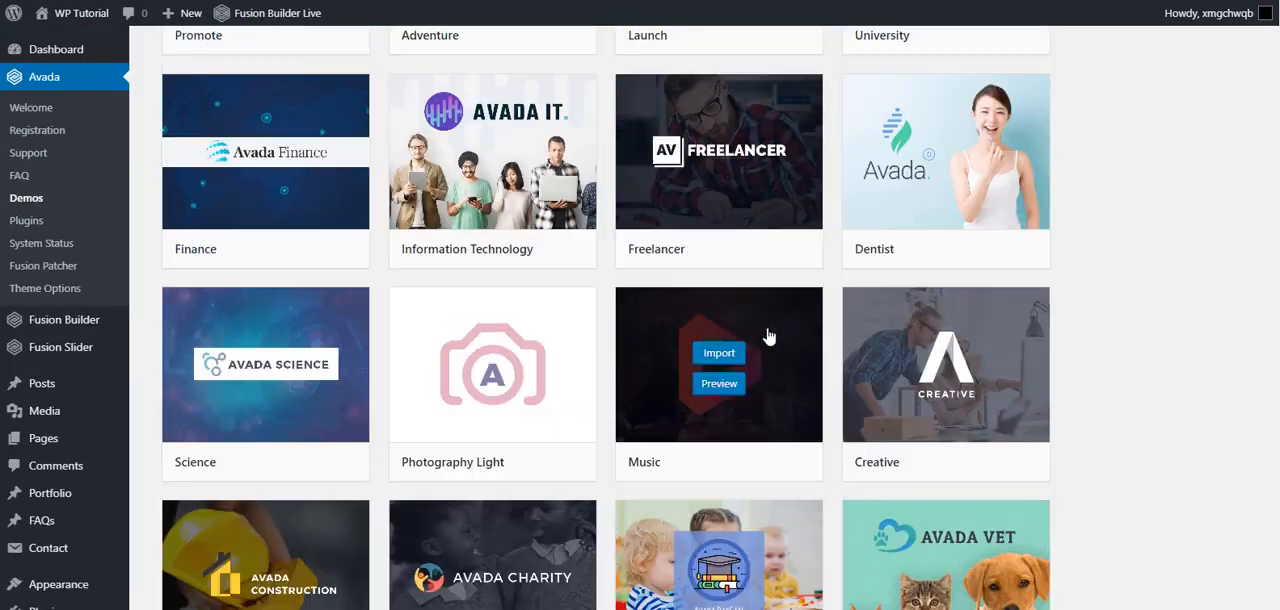
{"action": "scroll", "coordinate": [768, 336], "scroll_direction": "up", "scroll_amount": 8}
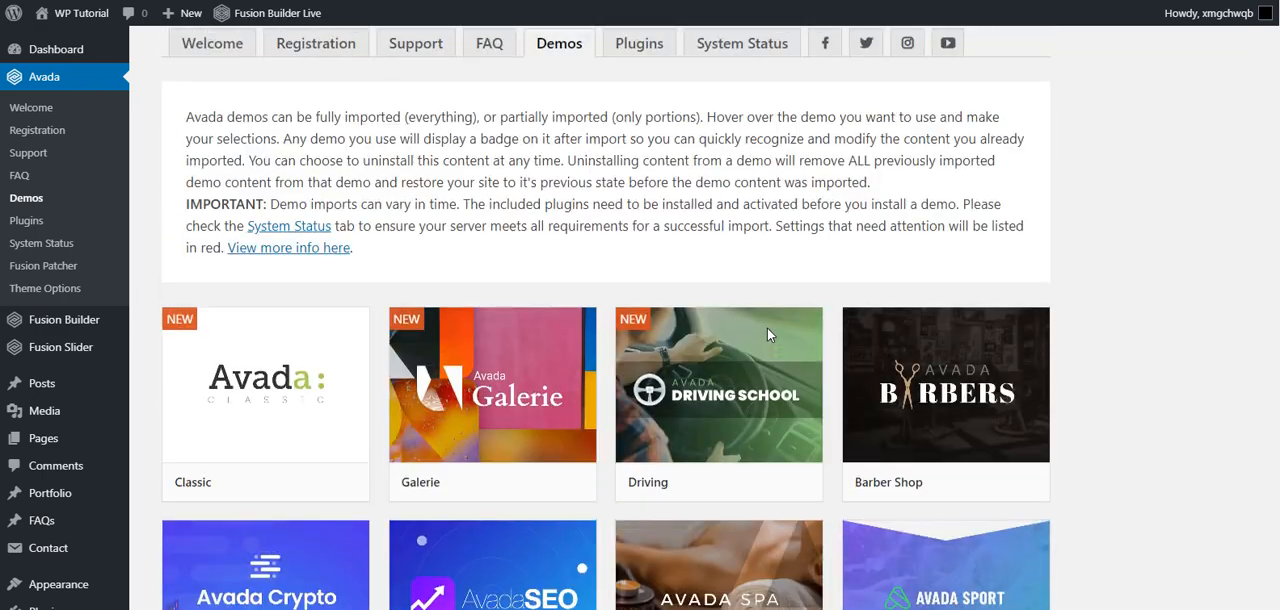
- Preview the Cryptocurrency demo, look through its home page with the demo sidebar collapsed, and close the preview
{"action": "scroll", "coordinate": [767, 335], "scroll_direction": "down", "scroll_amount": 2}
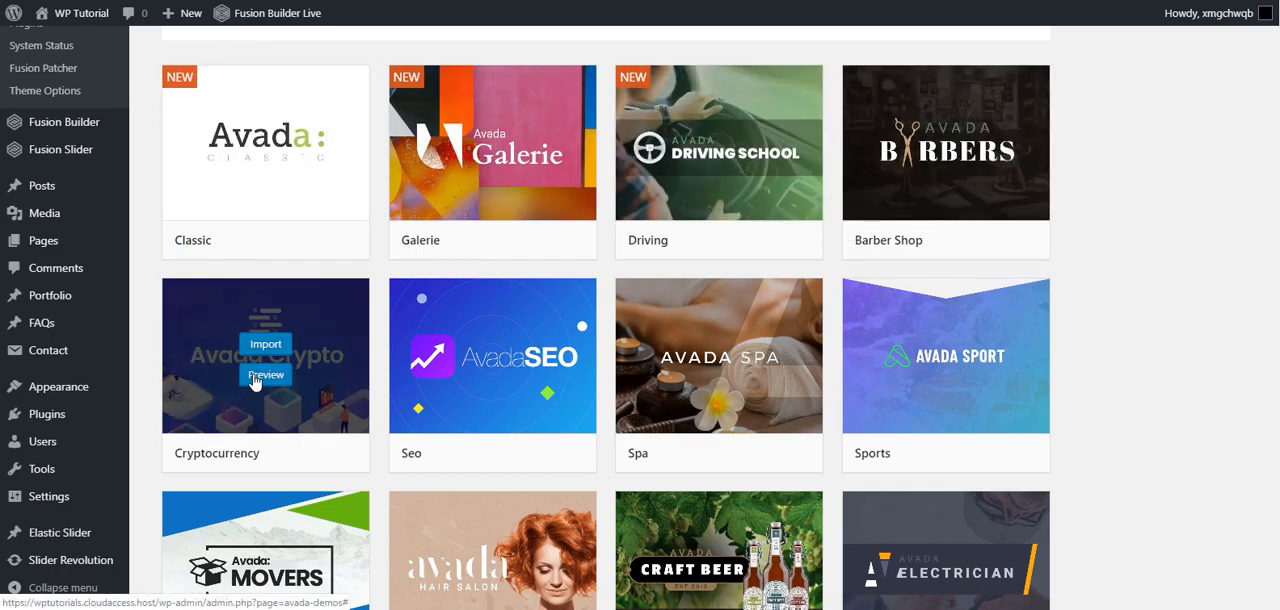
{"action": "left_click", "coordinate": [265, 376]}
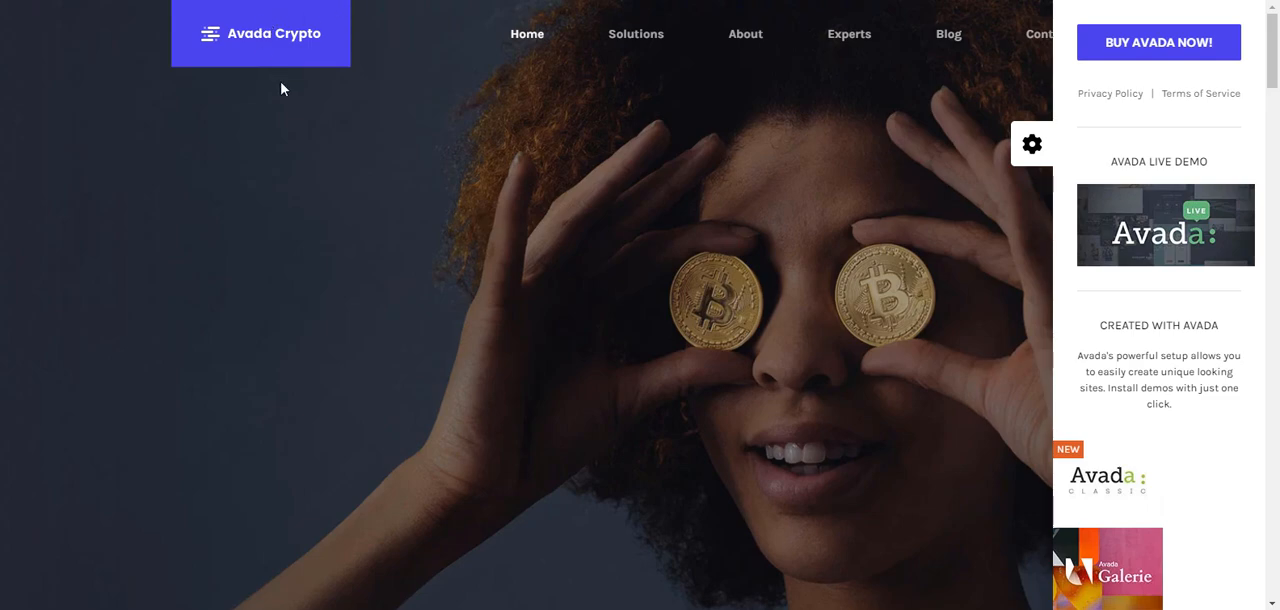
{"action": "left_click", "coordinate": [1016, 150]}
{"action": "scroll", "coordinate": [1016, 157], "scroll_direction": "down", "scroll_amount": 5}
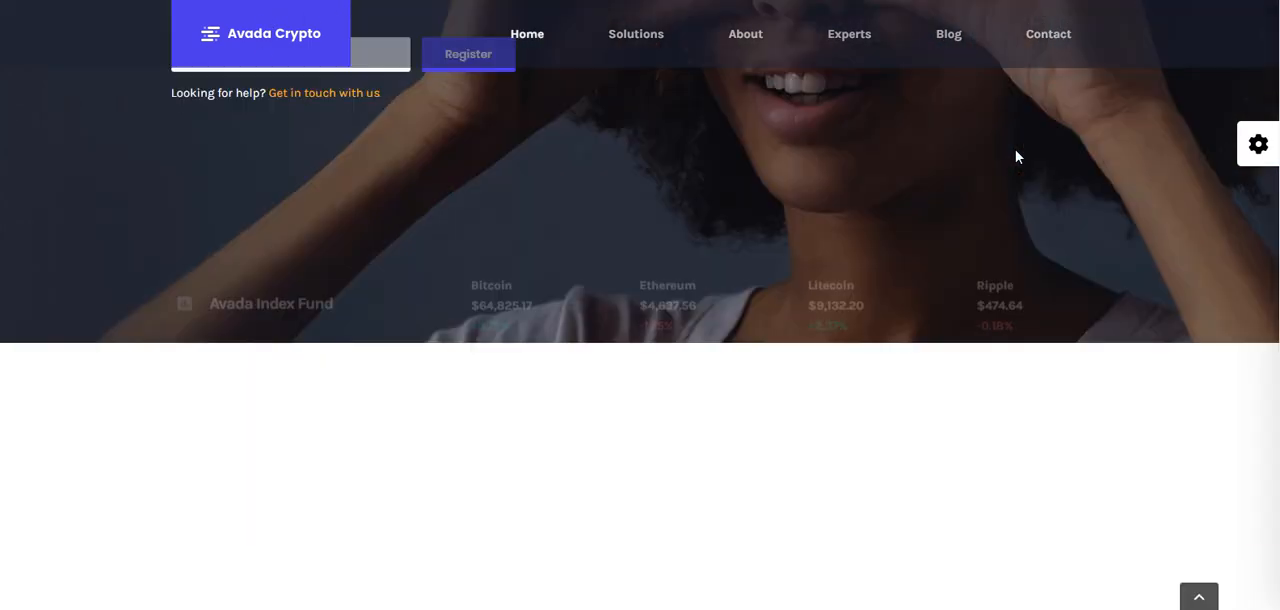
{"action": "scroll", "coordinate": [1016, 157], "scroll_direction": "down", "scroll_amount": 10}
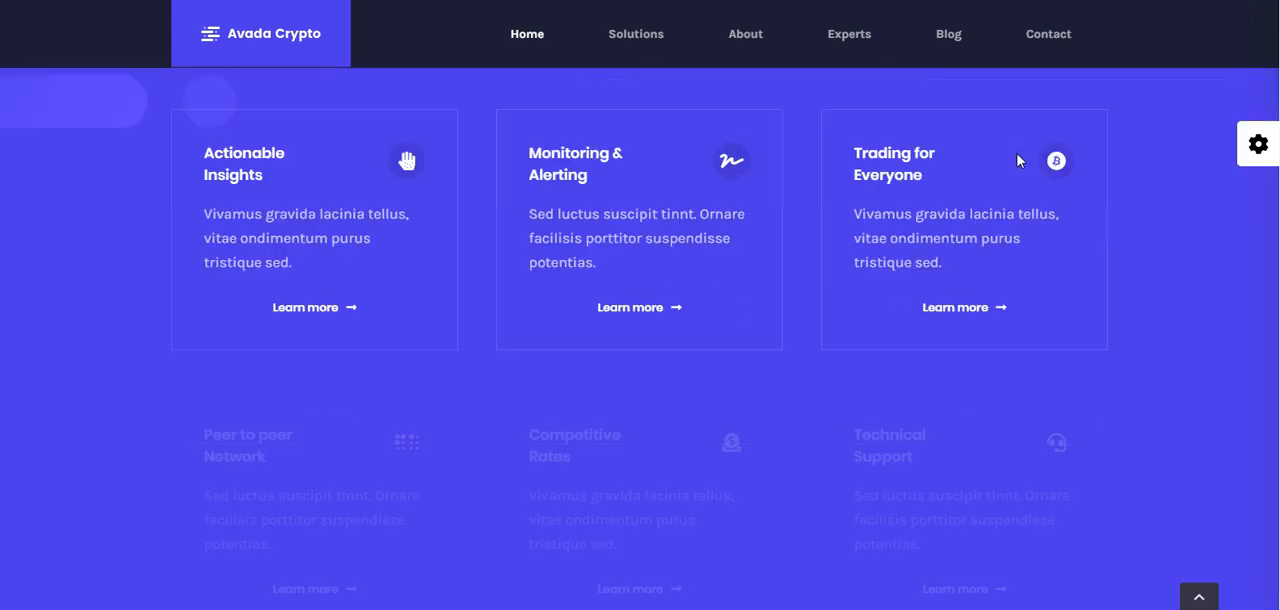
{"action": "scroll", "coordinate": [1035, 195], "scroll_direction": "down", "scroll_amount": 10}
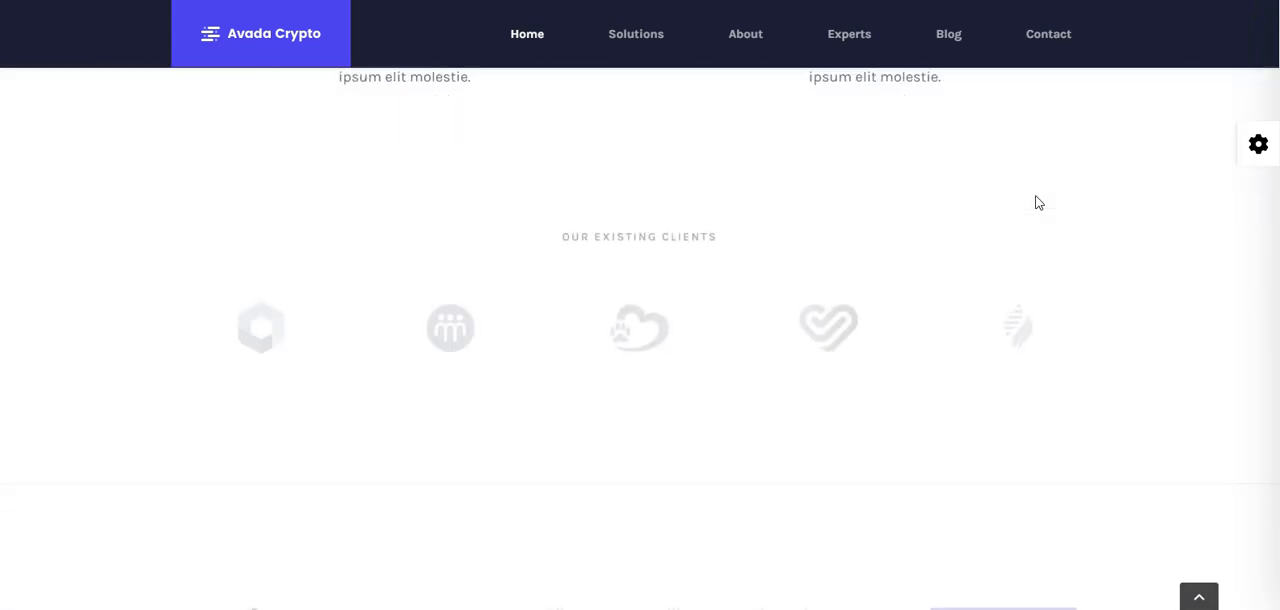
{"action": "scroll", "coordinate": [1037, 202], "scroll_direction": "up", "scroll_amount": 12}
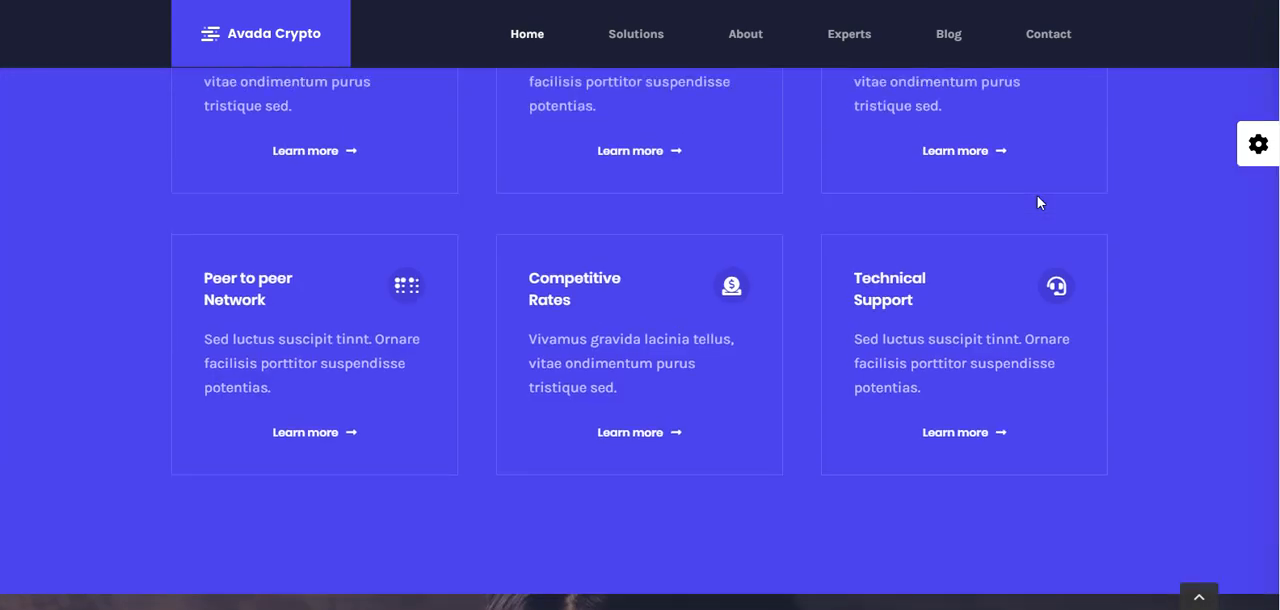
{"action": "scroll", "coordinate": [1037, 202], "scroll_direction": "up", "scroll_amount": 8}
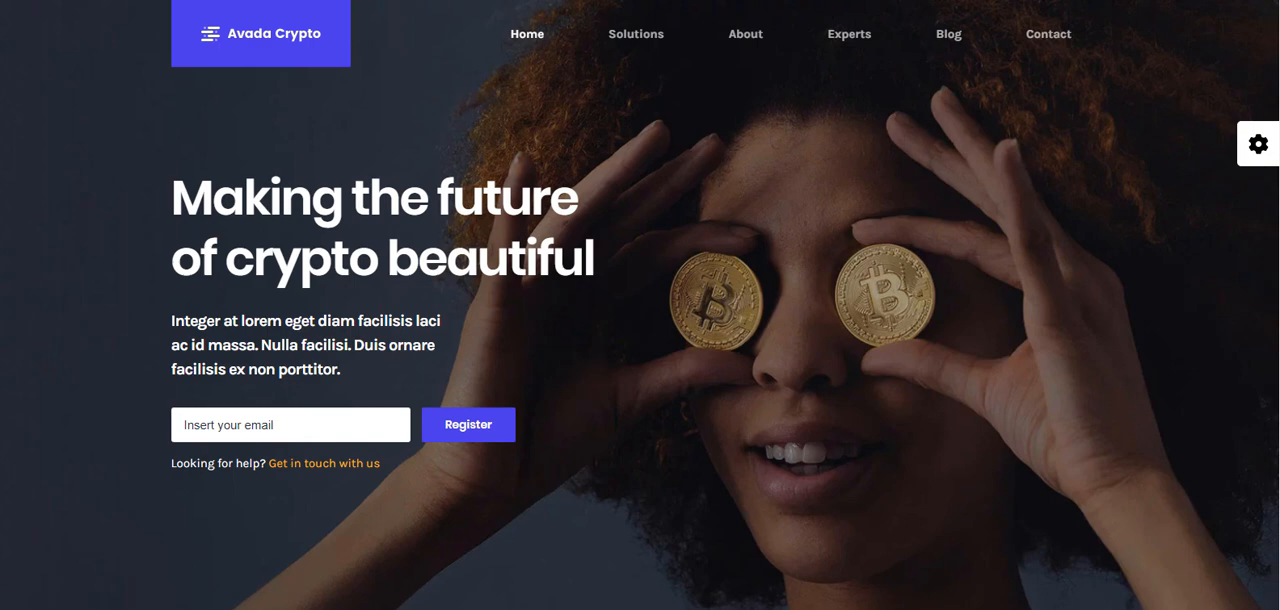
{"action": "key", "text": "ctrl+w"}
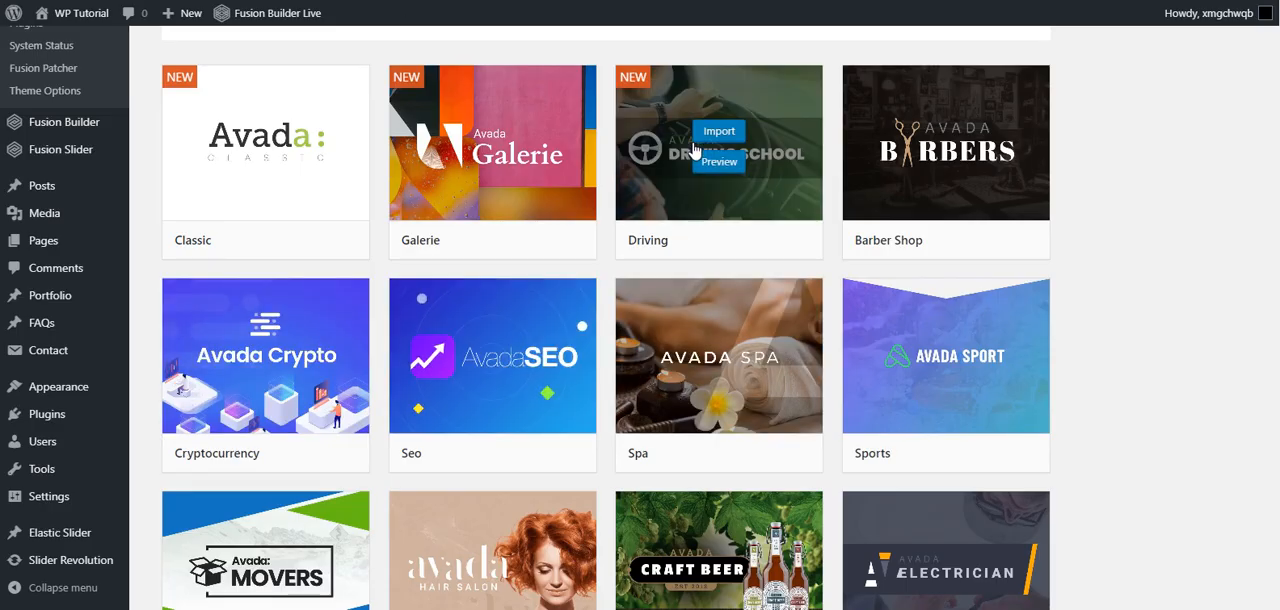
- Preview the Driving demo, look through its home page sections, and return to the demo library
{"action": "left_click", "coordinate": [722, 162]}
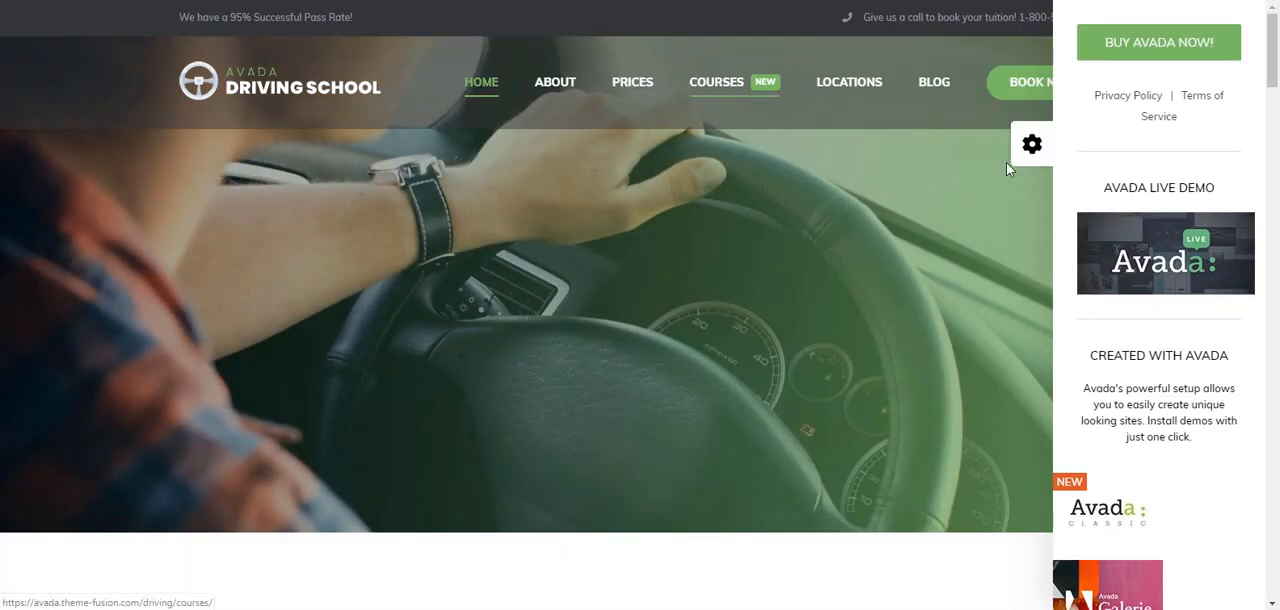
{"action": "scroll", "coordinate": [1024, 212], "scroll_direction": "down", "scroll_amount": 5}
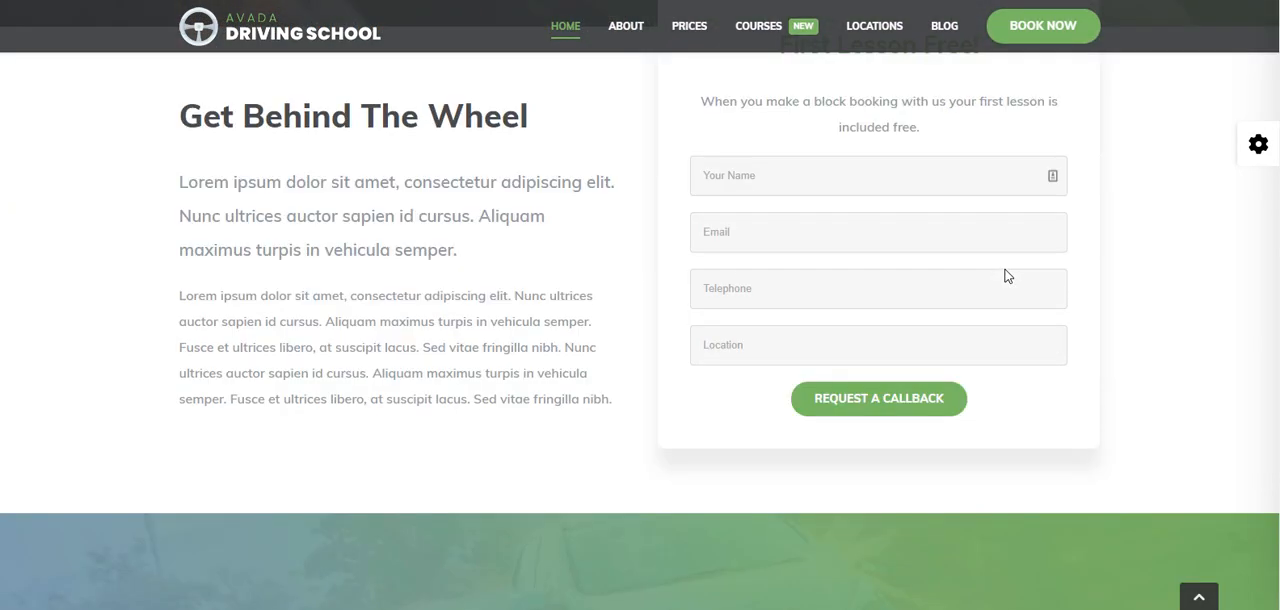
{"action": "scroll", "coordinate": [1007, 275], "scroll_direction": "down", "scroll_amount": 2}
{"action": "scroll", "coordinate": [950, 354], "scroll_direction": "down", "scroll_amount": 4}
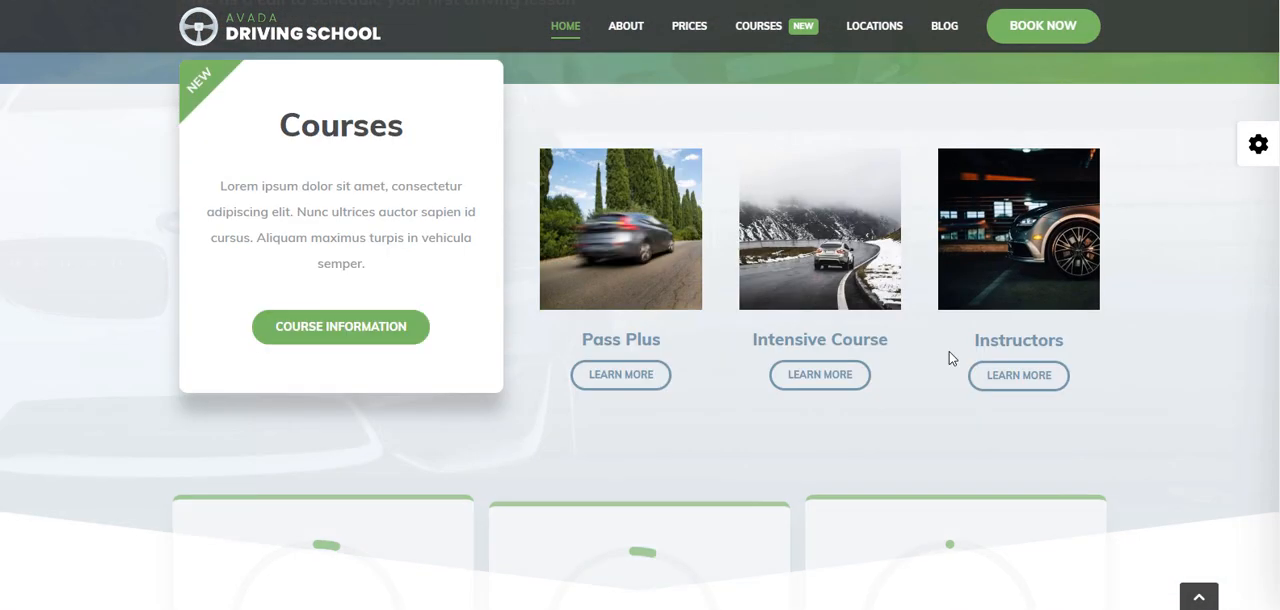
{"action": "scroll", "coordinate": [950, 357], "scroll_direction": "down", "scroll_amount": 12}
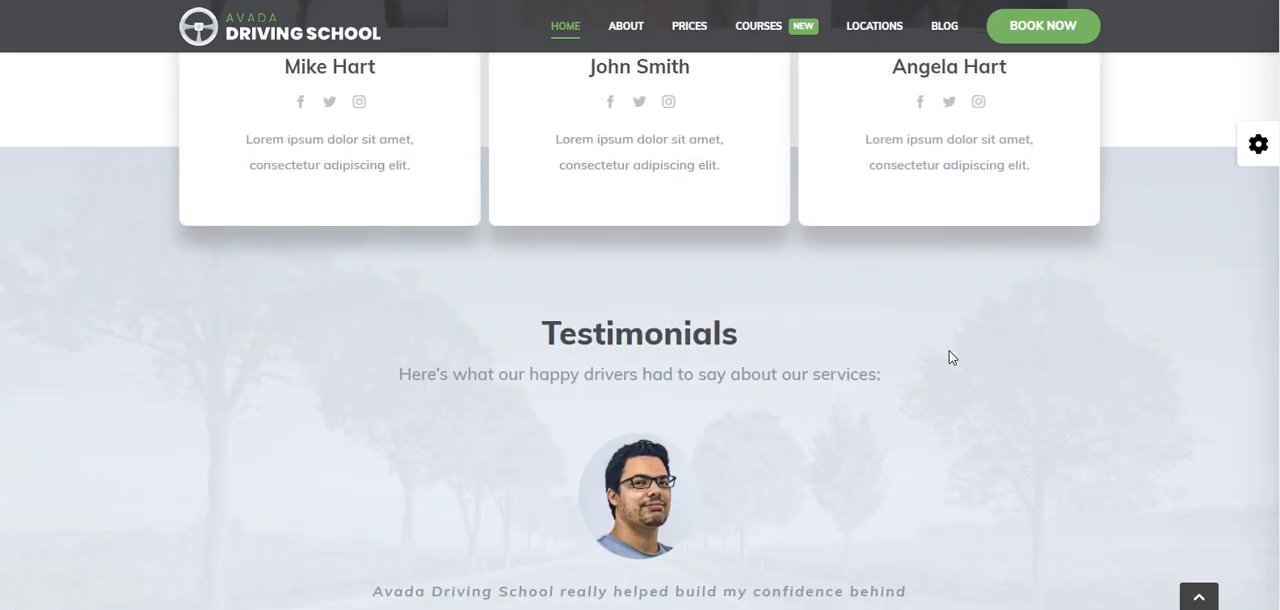
{"action": "scroll", "coordinate": [951, 357], "scroll_direction": "down", "scroll_amount": 10}
{"action": "scroll", "coordinate": [951, 357], "scroll_direction": "up", "scroll_amount": 6}
{"action": "scroll", "coordinate": [951, 356], "scroll_direction": "up", "scroll_amount": 16}
{"action": "scroll", "coordinate": [951, 348], "scroll_direction": "up", "scroll_amount": 7}
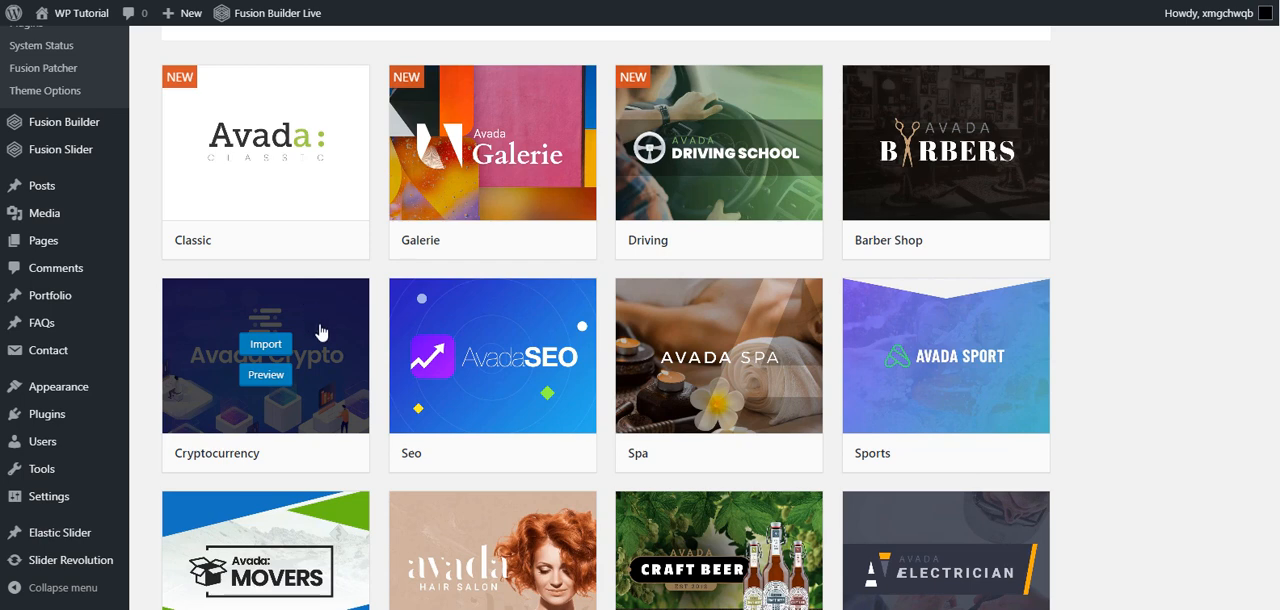
- Start importing the Cryptocurrency demo with All content selected
{"action": "left_click", "coordinate": [265, 345]}
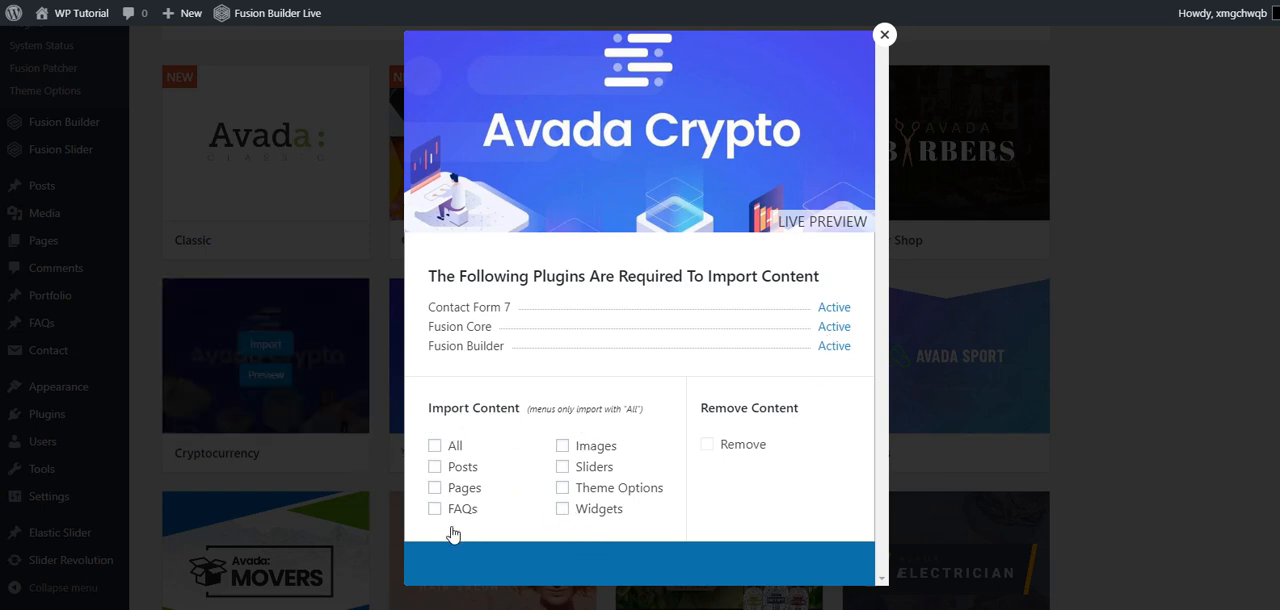
{"action": "left_click", "coordinate": [435, 447]}
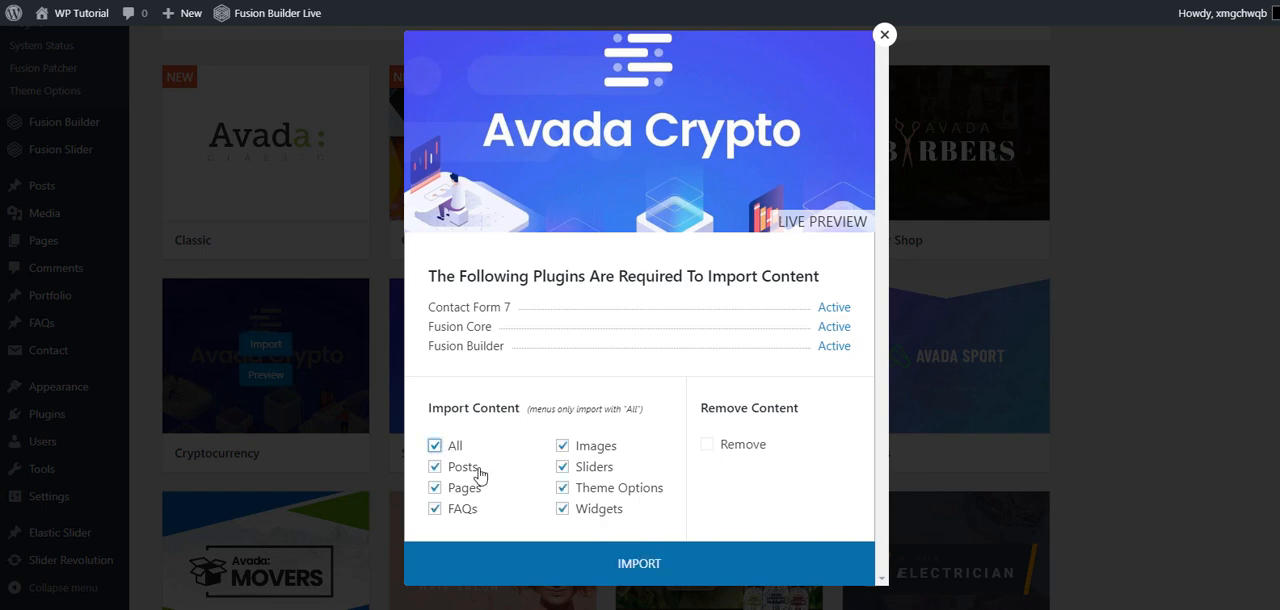
{"action": "left_click", "coordinate": [594, 566]}
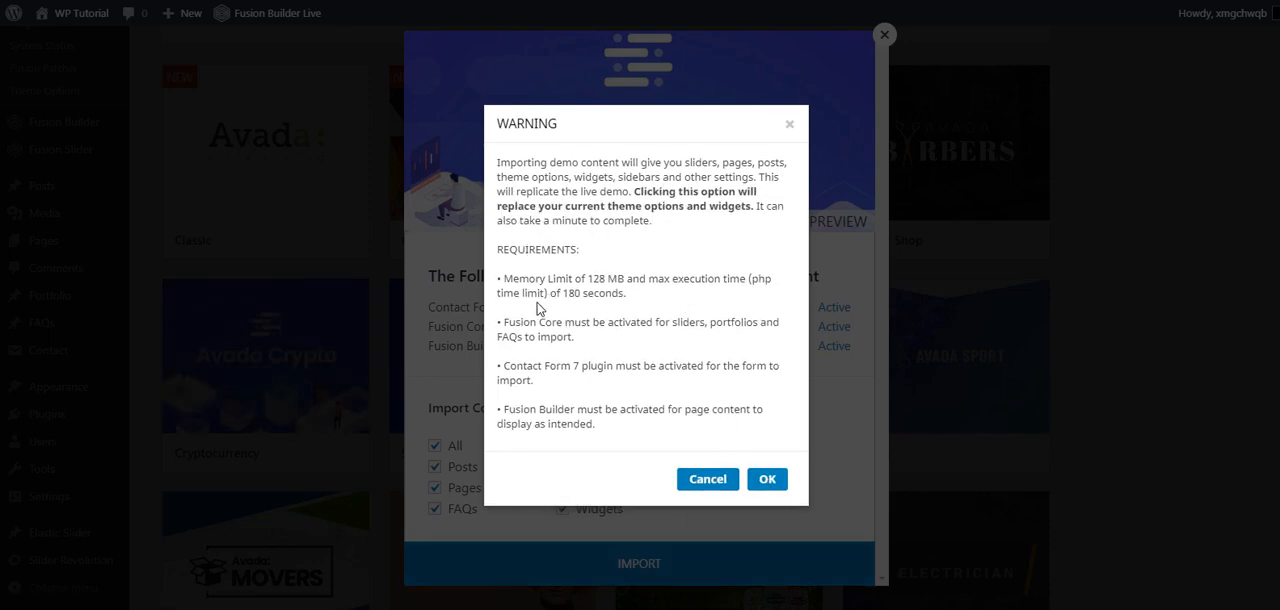
- Review the import requirements, confirm the full demo import, and close the import dialog once it is done
{"action": "left_click_drag", "start_coordinate": [505, 280], "coordinate": [752, 457]}
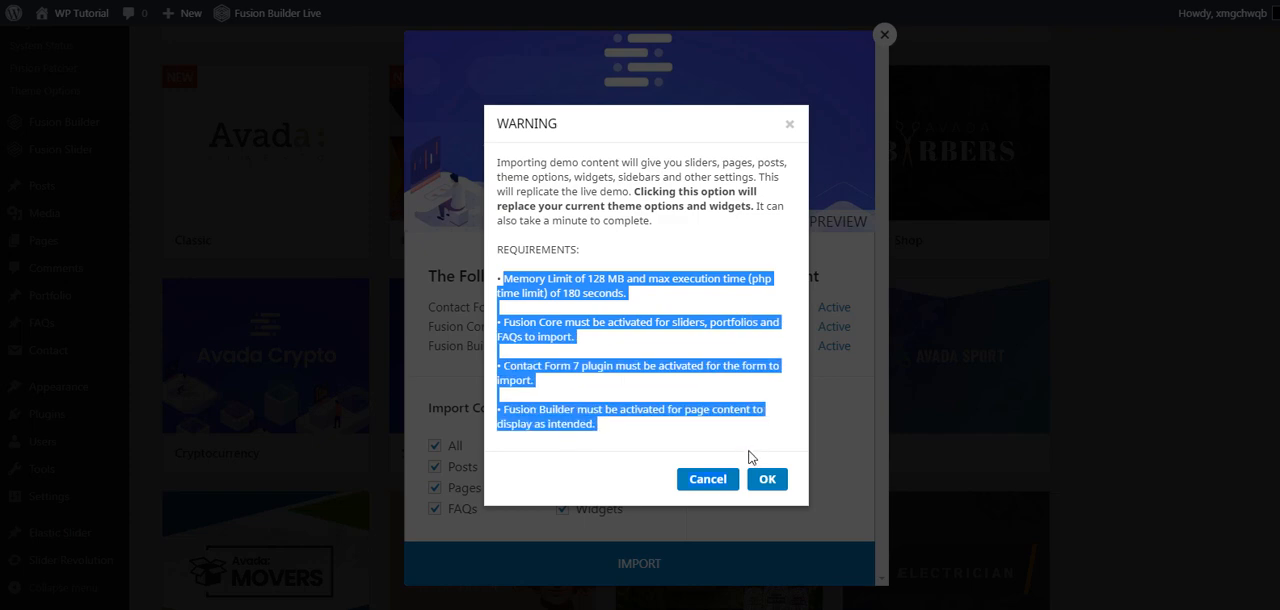
{"action": "left_click_drag", "start_coordinate": [670, 435], "coordinate": [572, 408]}
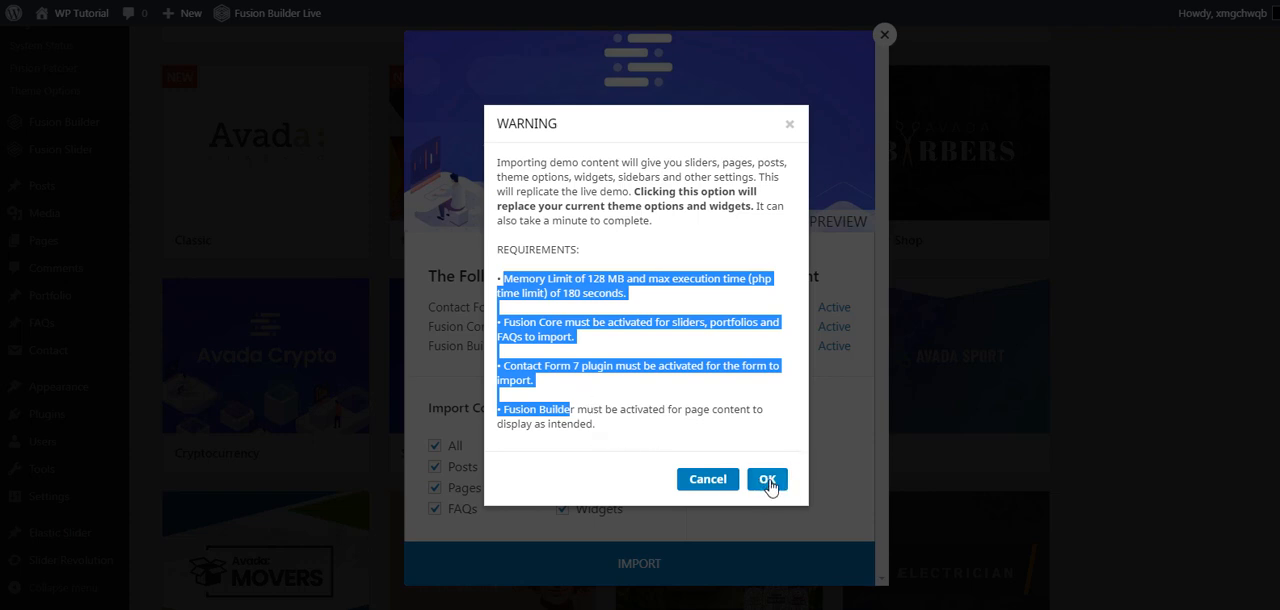
{"action": "left_click", "coordinate": [767, 481]}
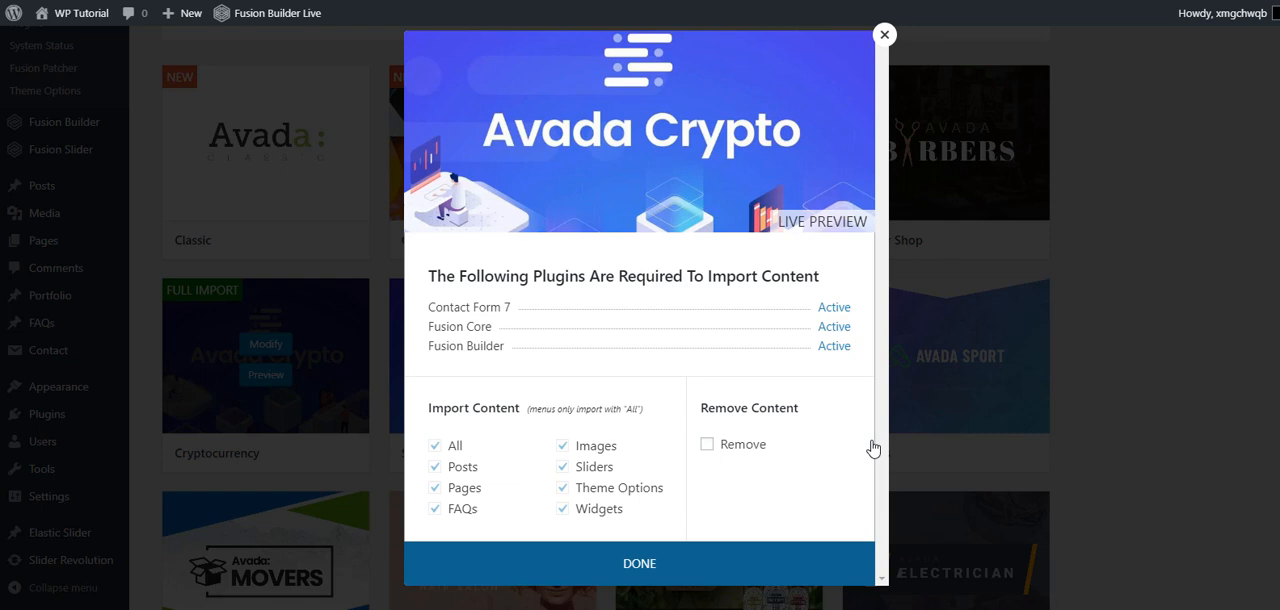
{"action": "left_click", "coordinate": [610, 559]}
{"action": "scroll", "coordinate": [334, 430], "scroll_direction": "up", "scroll_amount": 6}
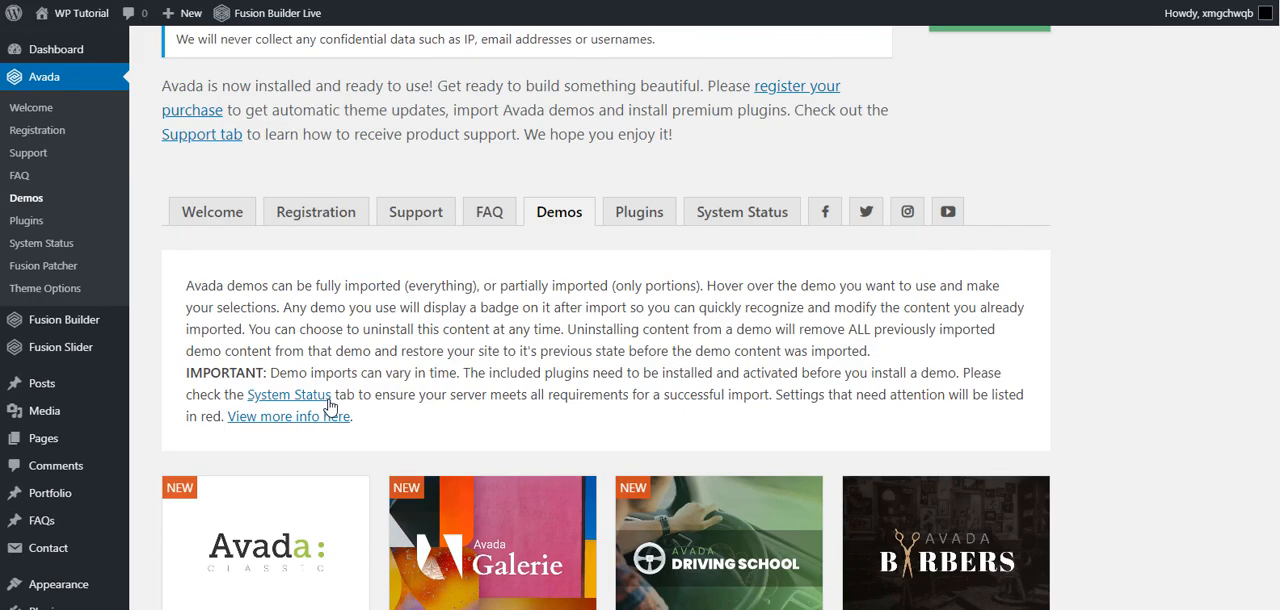
- Visit the live site and look through the imported Cryptocurrency home page, from the hero to the Crypto Wallet section and back
{"action": "scroll", "coordinate": [330, 400], "scroll_direction": "up", "scroll_amount": 1}
{"action": "mouse_move", "coordinate": [82, 10]}
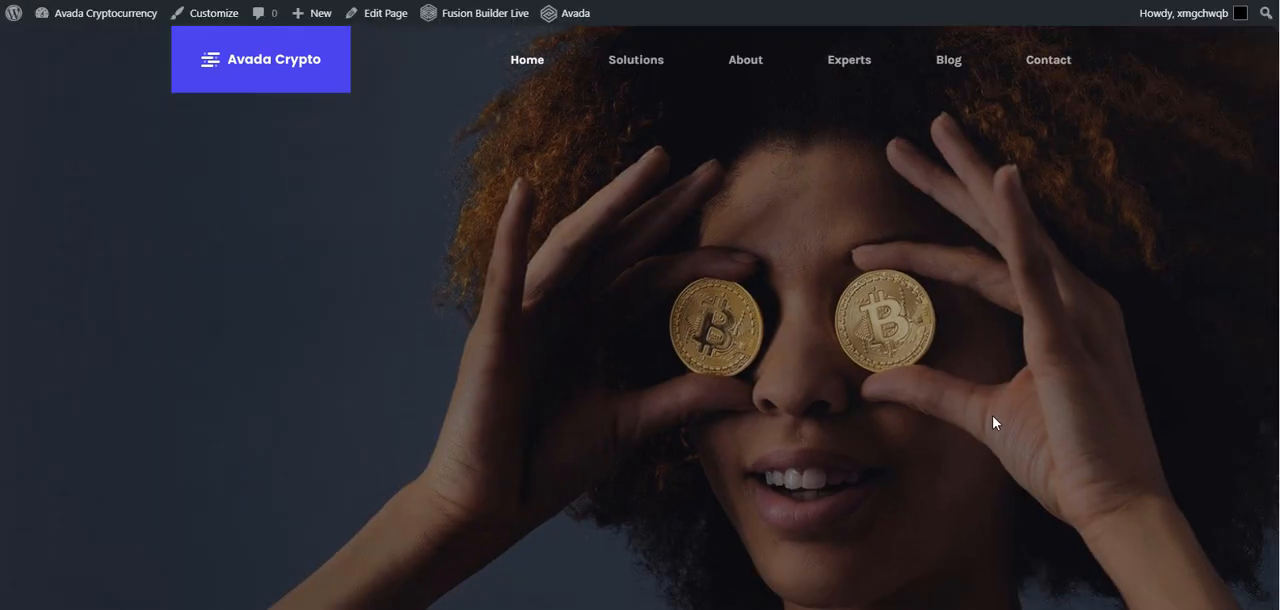
{"action": "scroll", "coordinate": [992, 422], "scroll_direction": "down", "scroll_amount": 5}
{"action": "scroll", "coordinate": [992, 422], "scroll_direction": "up", "scroll_amount": 5}
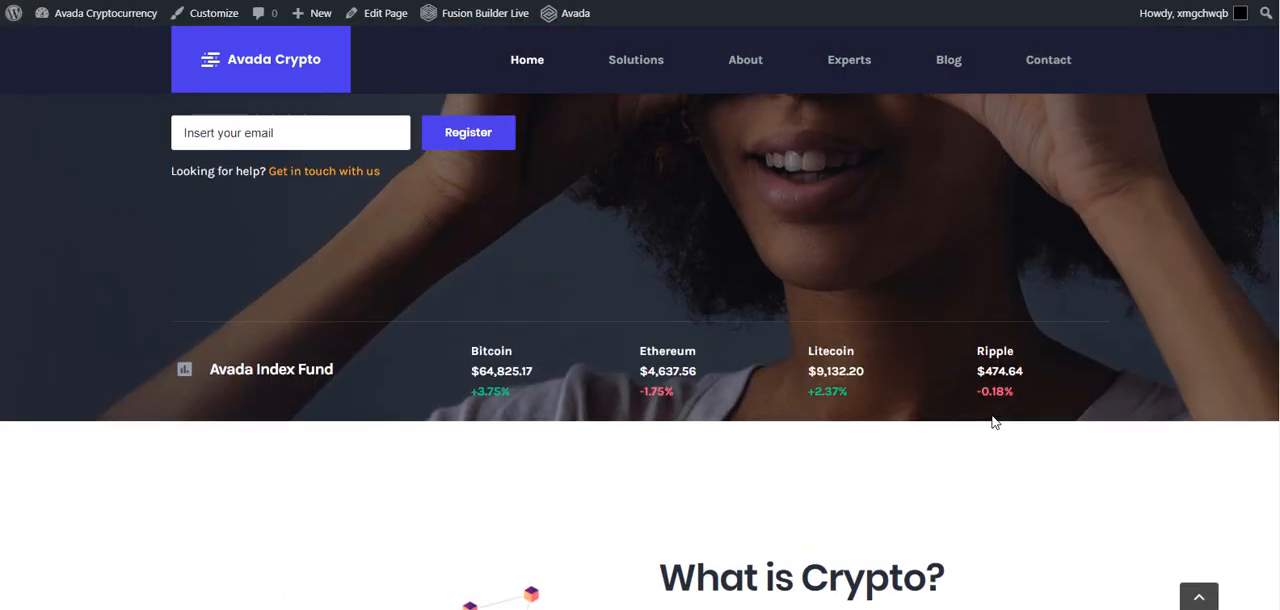
{"action": "scroll", "coordinate": [503, 347], "scroll_direction": "down", "scroll_amount": 10}
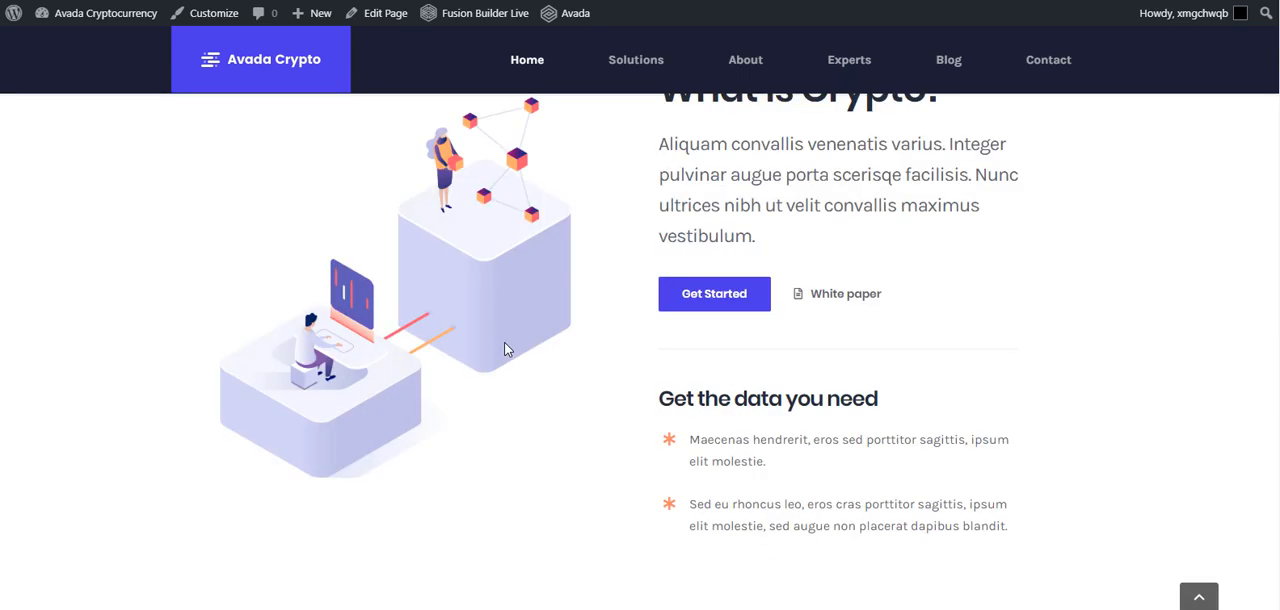
{"action": "scroll", "coordinate": [505, 348], "scroll_direction": "down", "scroll_amount": 15}
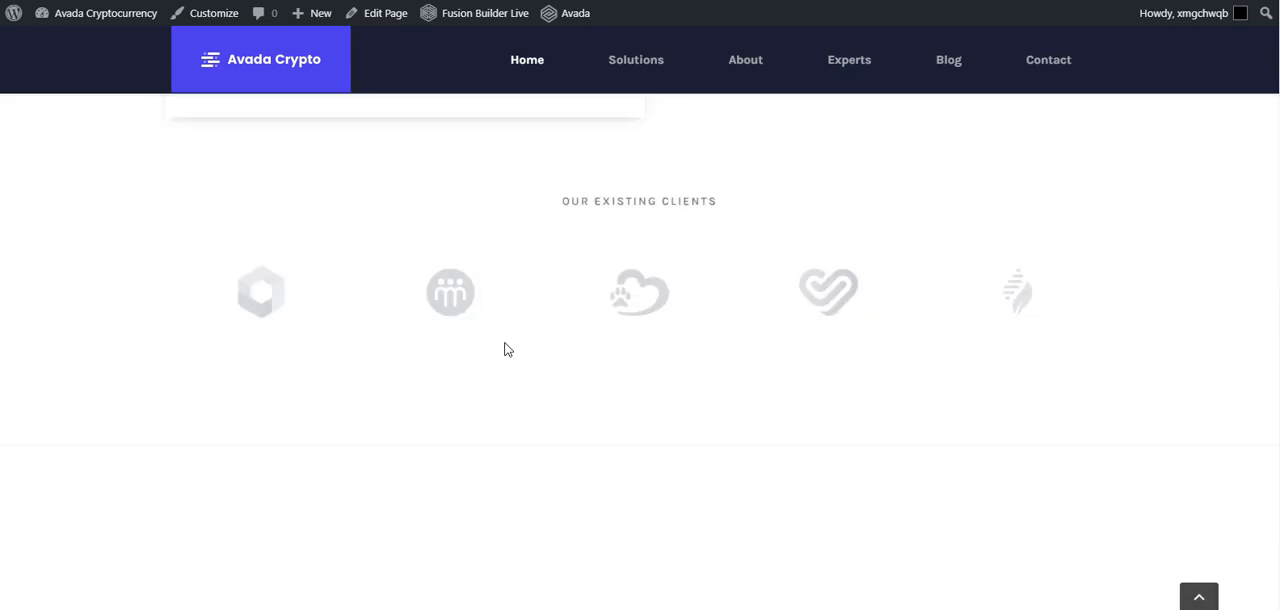
{"action": "scroll", "coordinate": [507, 348], "scroll_direction": "down", "scroll_amount": 4}
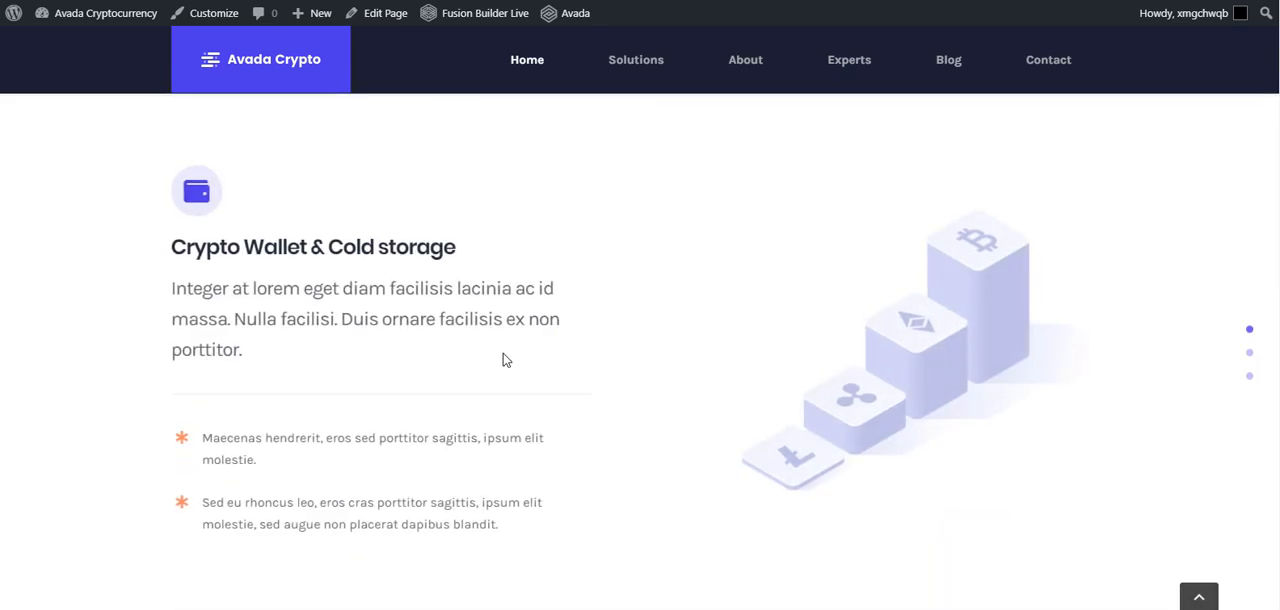
{"action": "scroll", "coordinate": [700, 432], "scroll_direction": "up", "scroll_amount": 6}
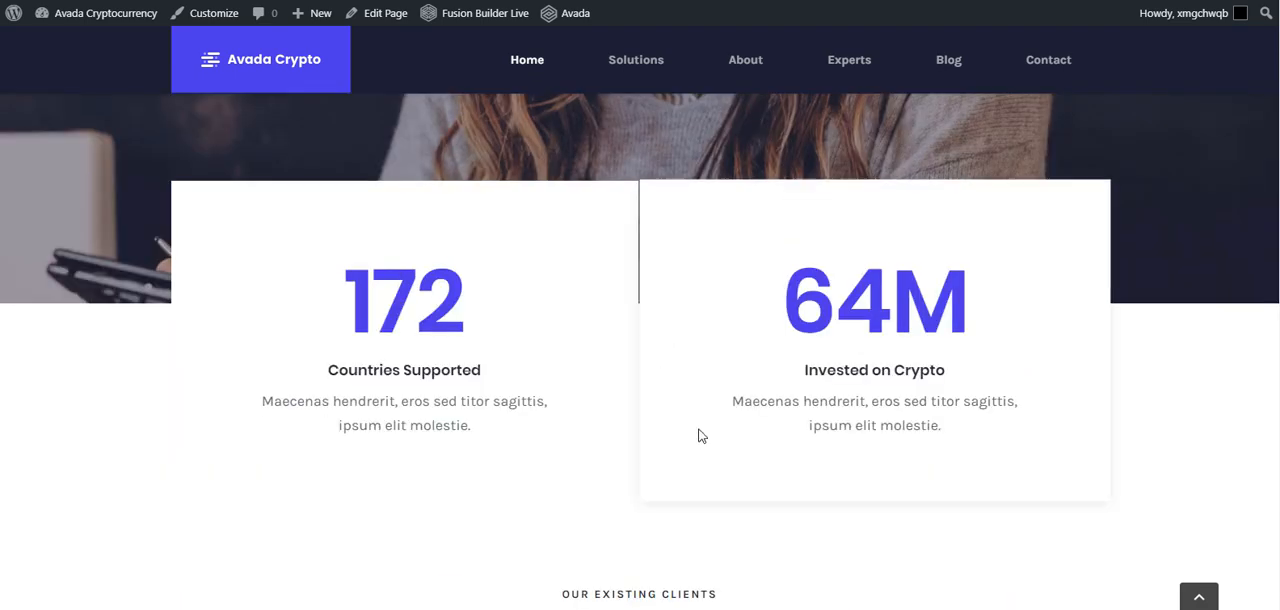
{"action": "scroll", "coordinate": [700, 435], "scroll_direction": "up", "scroll_amount": 10}
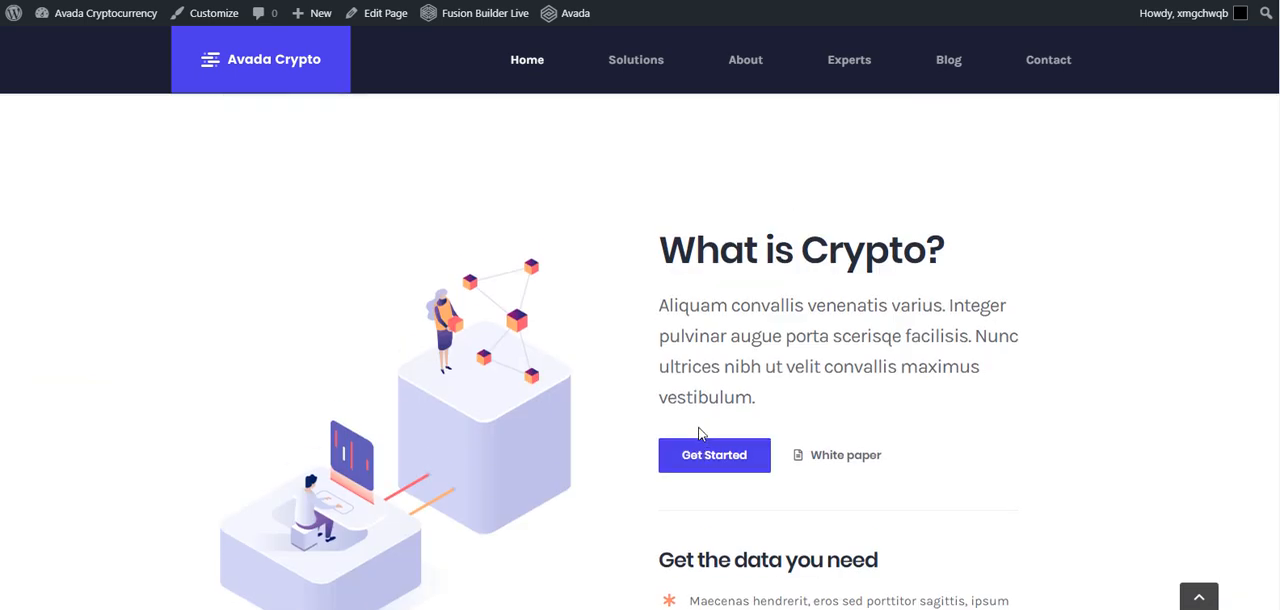
{"action": "scroll", "coordinate": [700, 432], "scroll_direction": "up", "scroll_amount": 5}
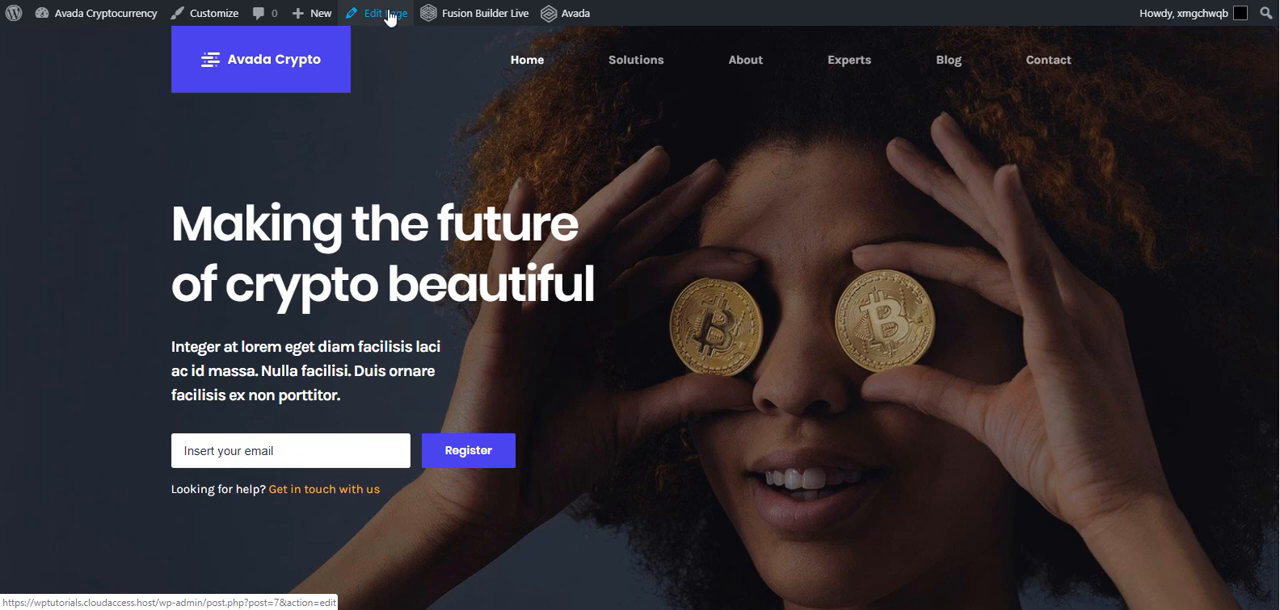
- Open the home page in Fusion Builder Live and check the available exit options without leaving the editor
{"action": "left_click", "coordinate": [466, 18]}
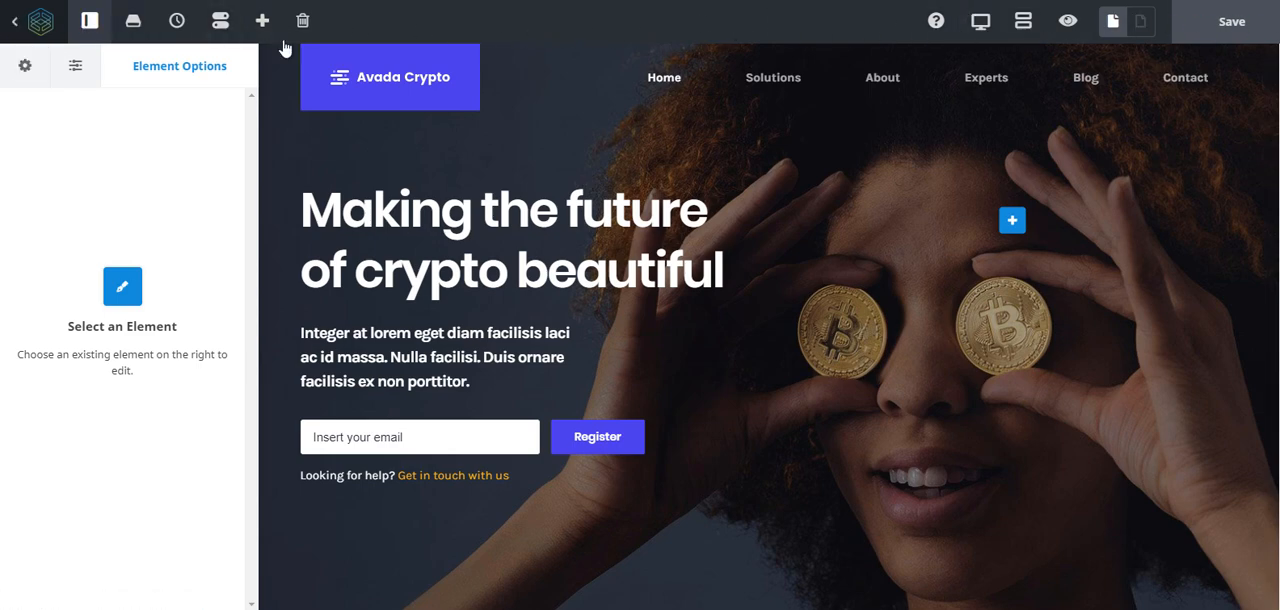
{"action": "left_click", "coordinate": [16, 30]}
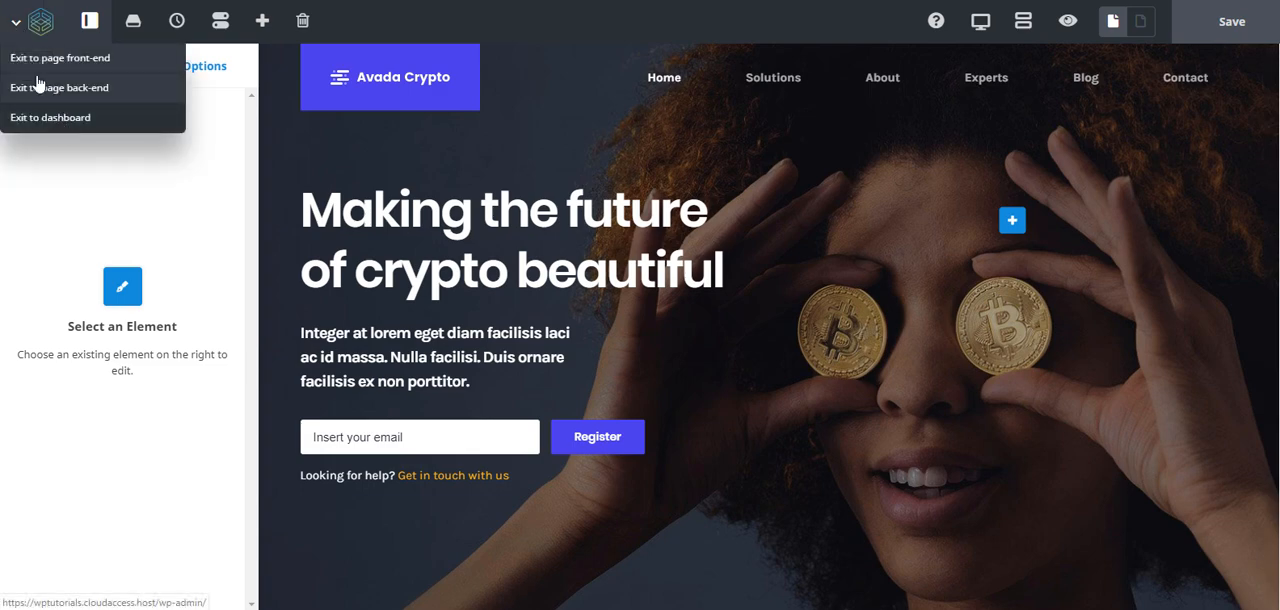
{"action": "left_click", "coordinate": [15, 31]}
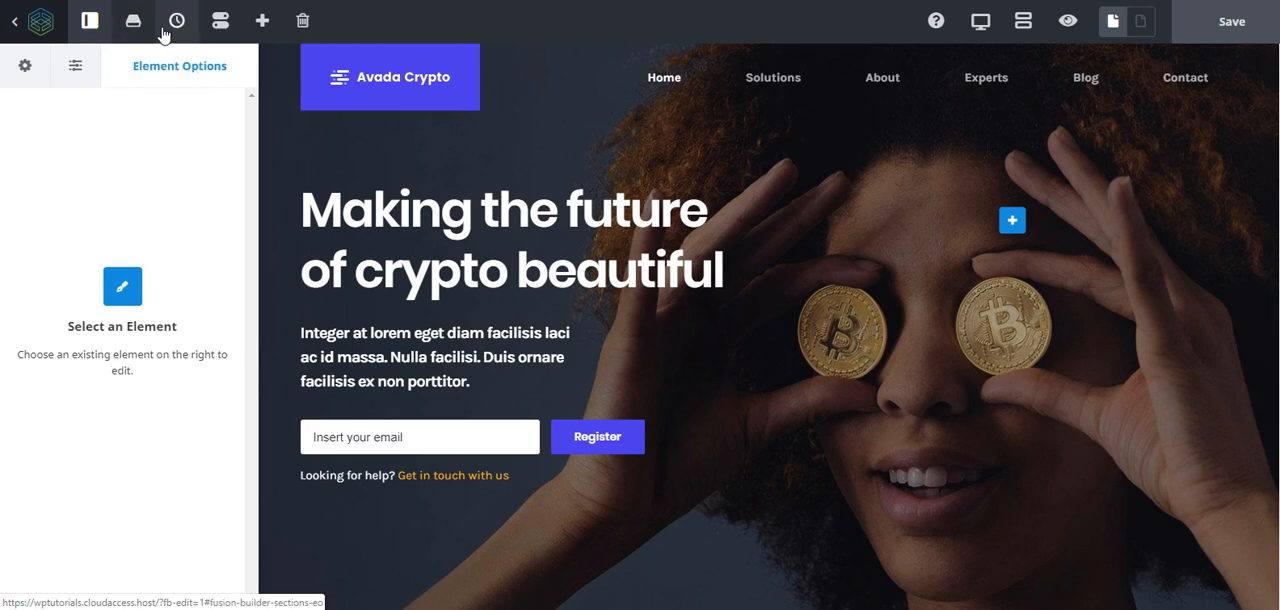
- Look through the editor preferences without changing them, and check which content types can be newly added
{"action": "left_click", "coordinate": [221, 25]}
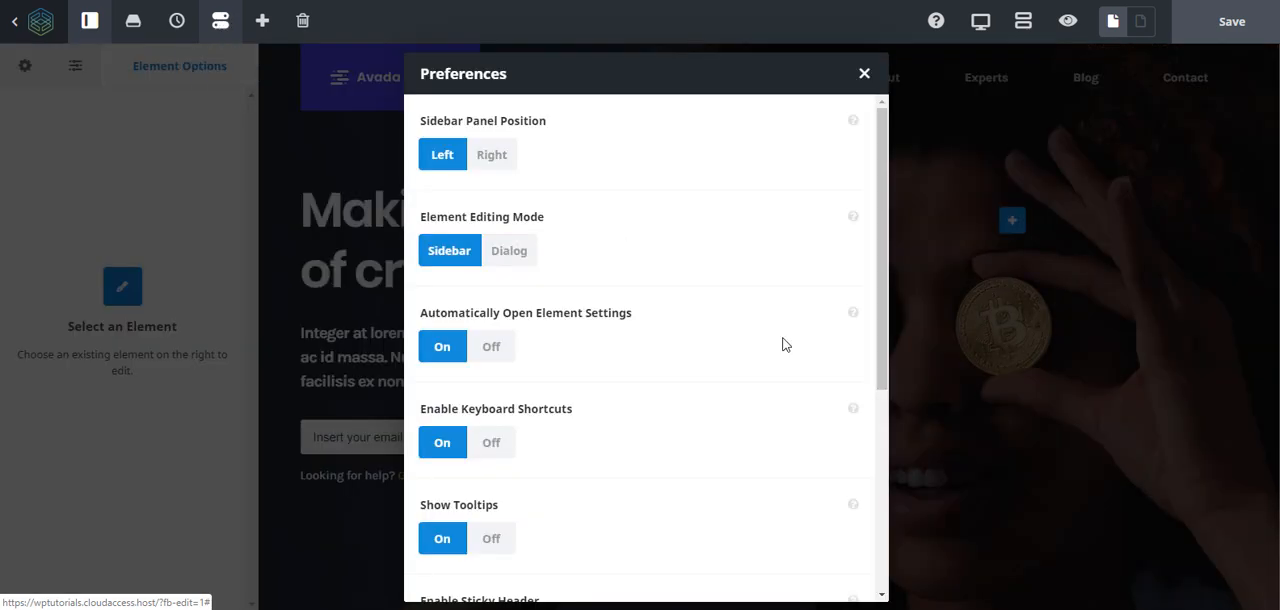
{"action": "scroll", "coordinate": [580, 417], "scroll_direction": "down", "scroll_amount": 3}
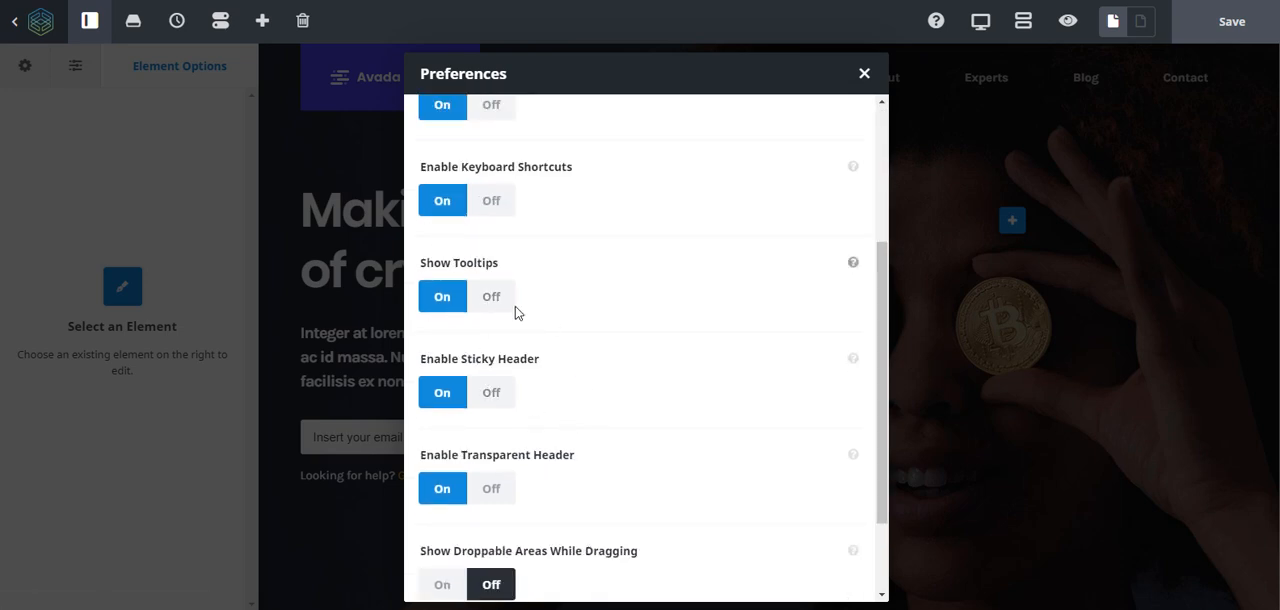
{"action": "scroll", "coordinate": [508, 423], "scroll_direction": "down", "scroll_amount": 2}
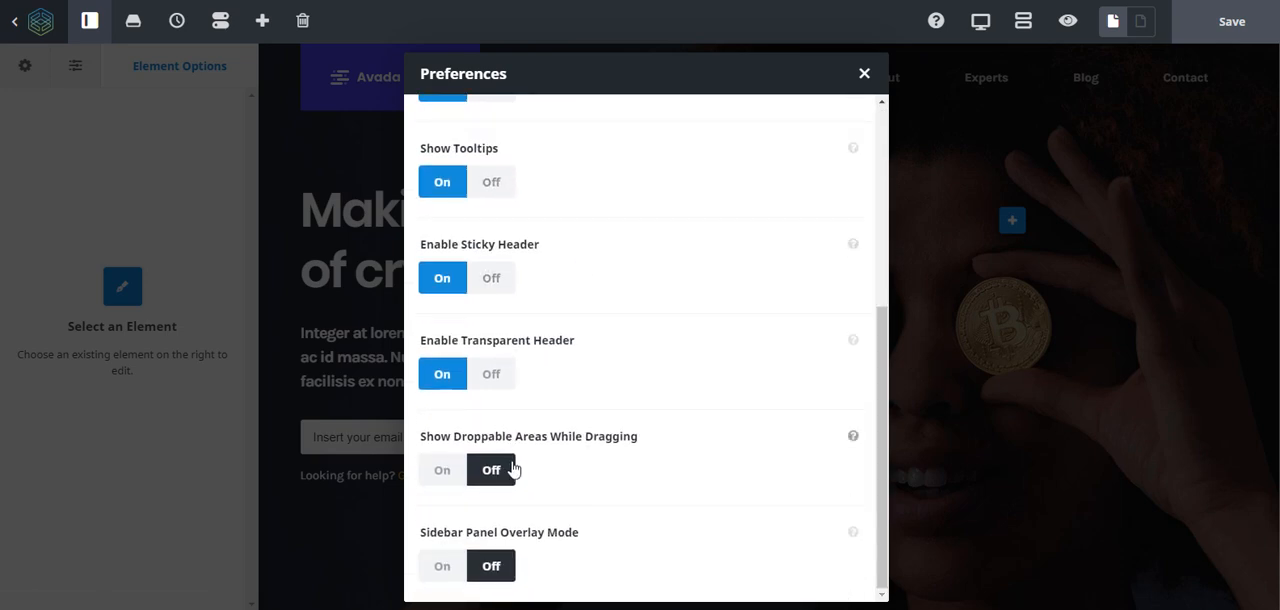
{"action": "scroll", "coordinate": [684, 413], "scroll_direction": "up", "scroll_amount": 5}
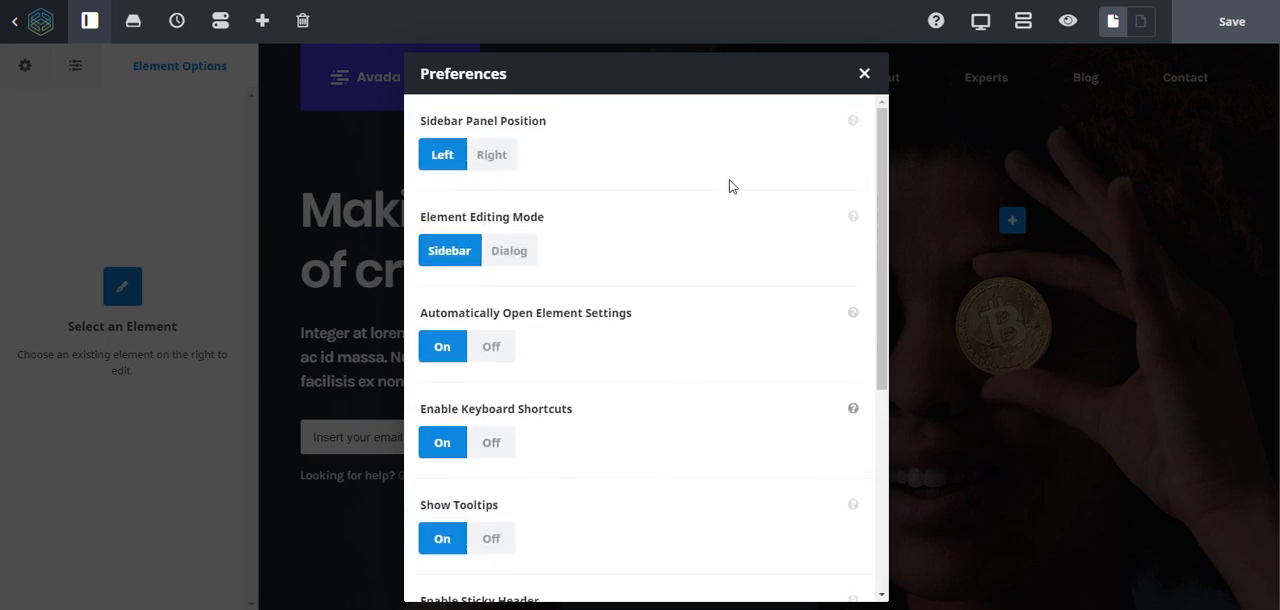
{"action": "left_click", "coordinate": [863, 76]}
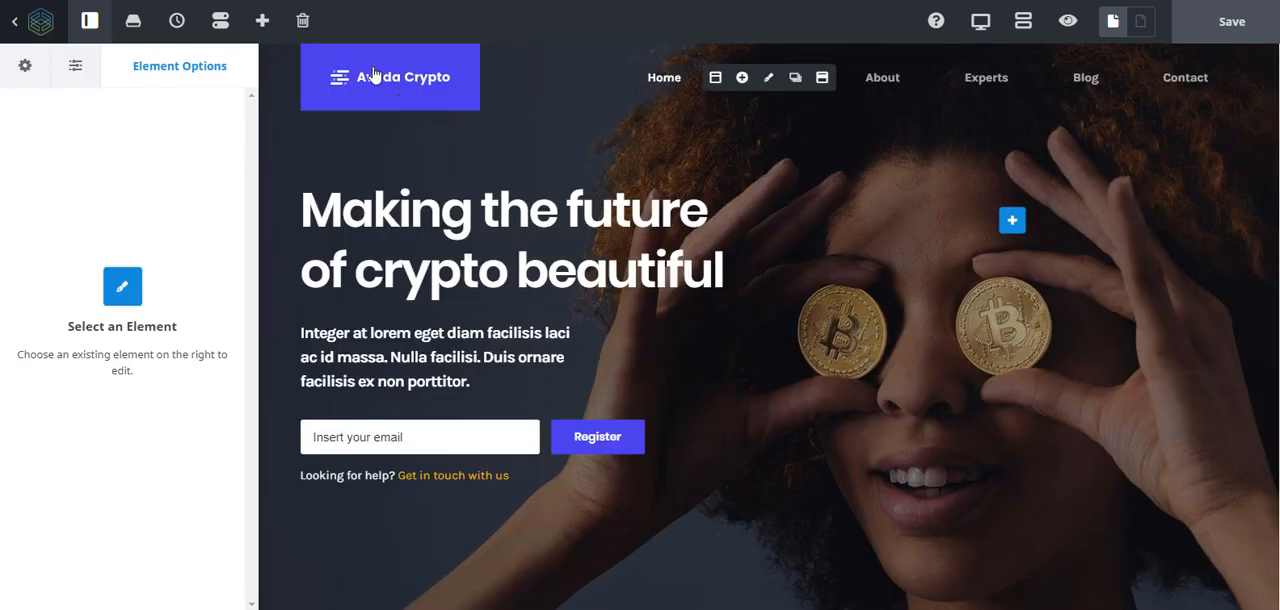
{"action": "left_click", "coordinate": [262, 34]}
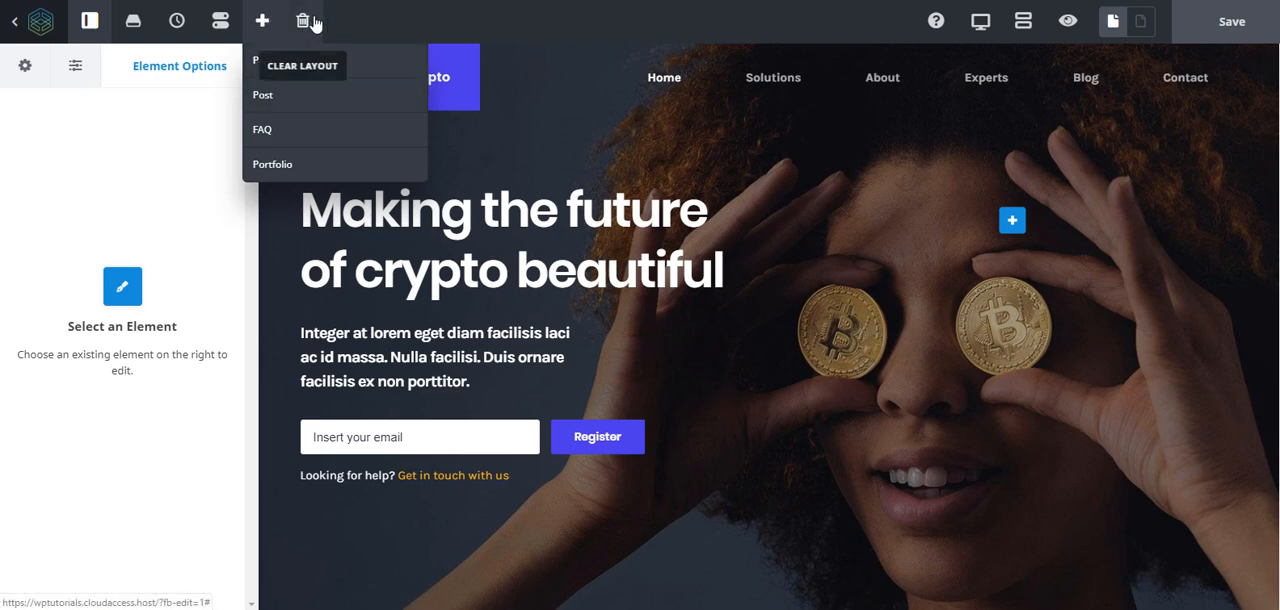
{"action": "left_click", "coordinate": [165, 197]}
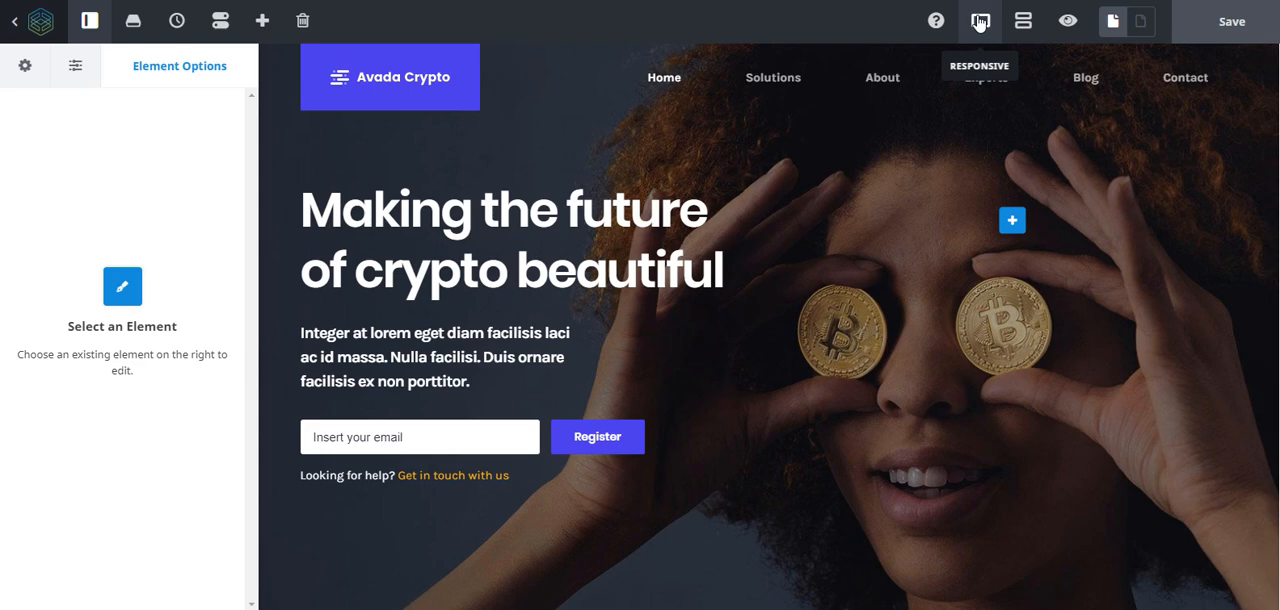
- Display the page in the portrait tablet layout and look through its first sections
{"action": "mouse_move", "coordinate": [979, 22]}
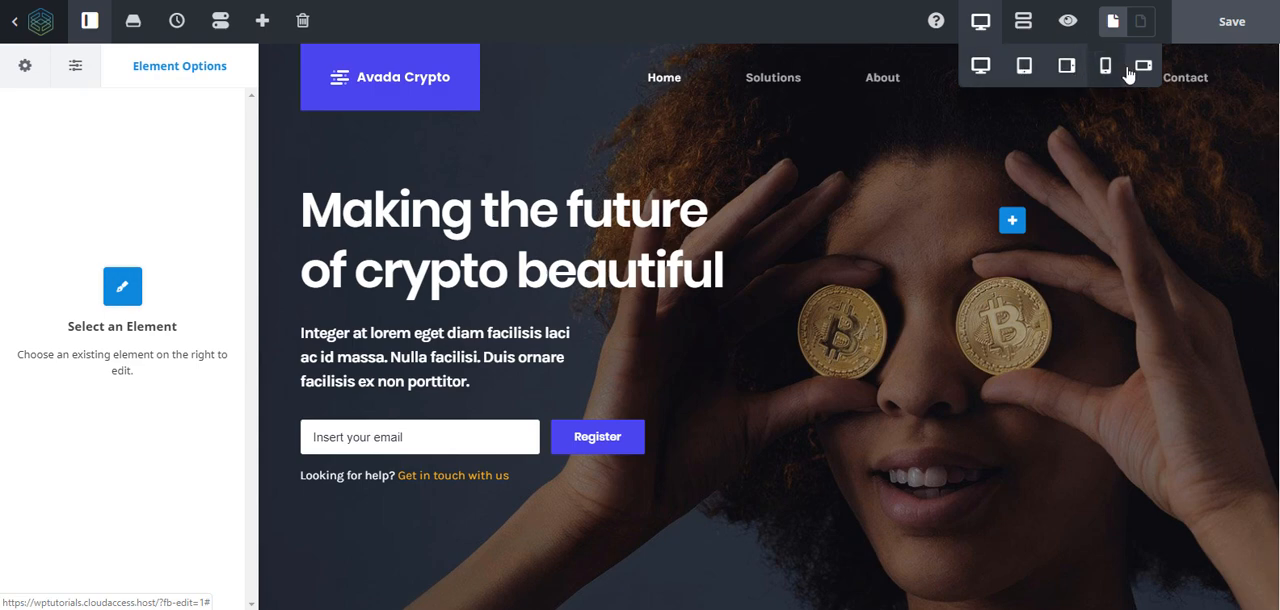
{"action": "left_click", "coordinate": [1025, 68]}
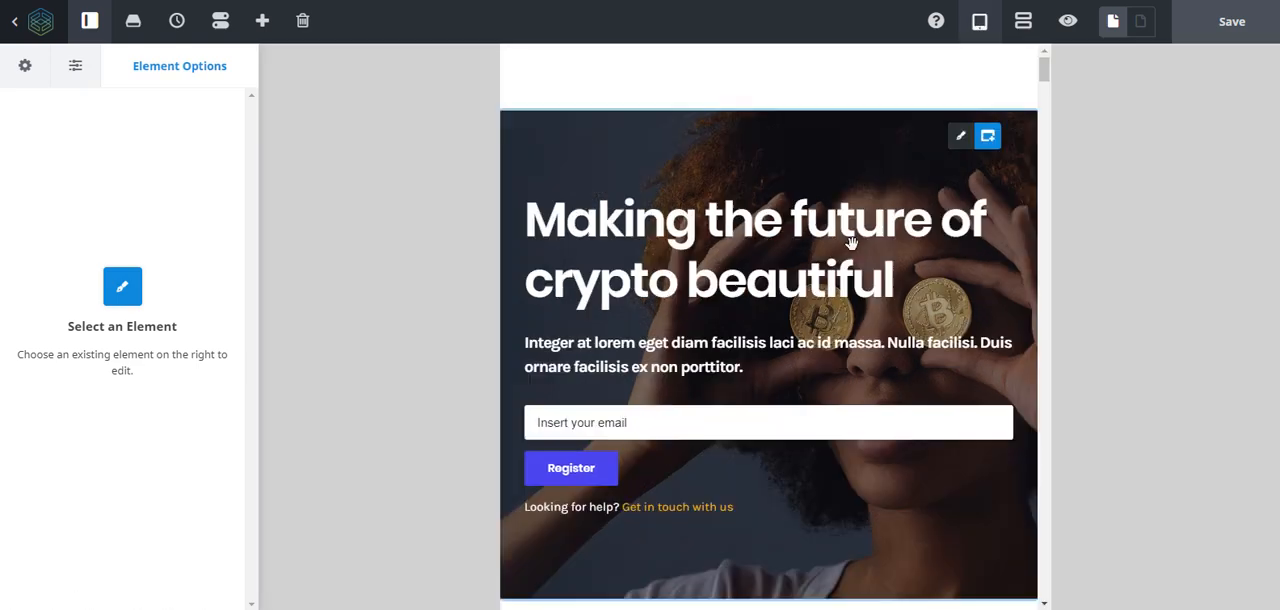
{"action": "scroll", "coordinate": [967, 228], "scroll_direction": "down", "scroll_amount": 15}
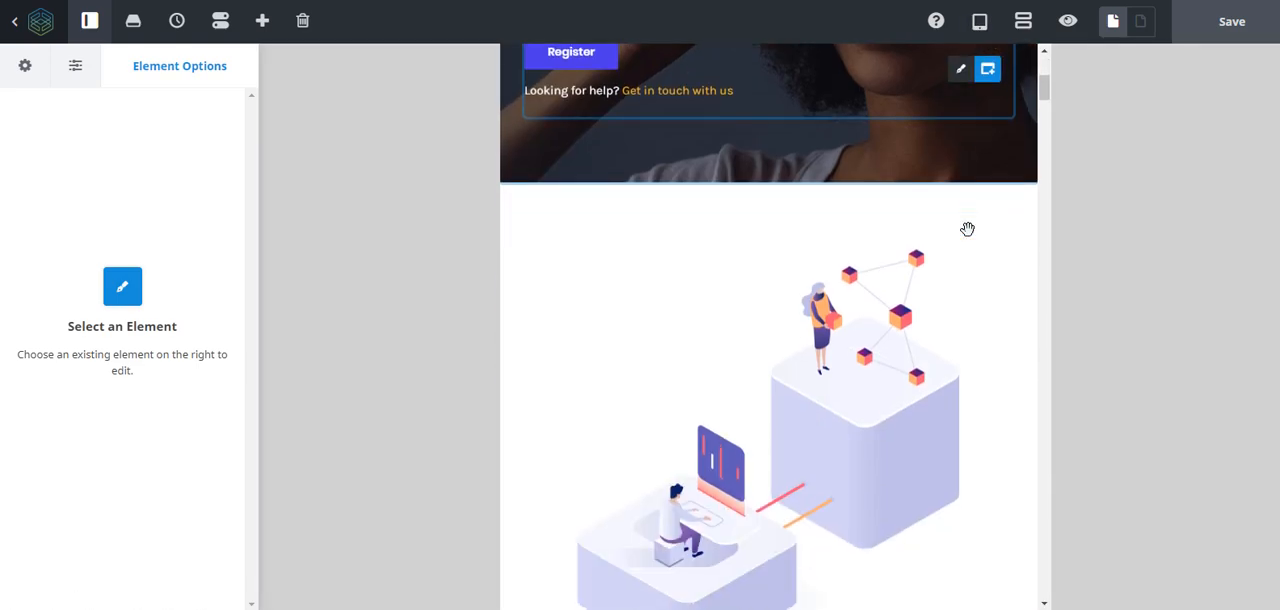
{"action": "scroll", "coordinate": [967, 228], "scroll_direction": "up", "scroll_amount": 15}
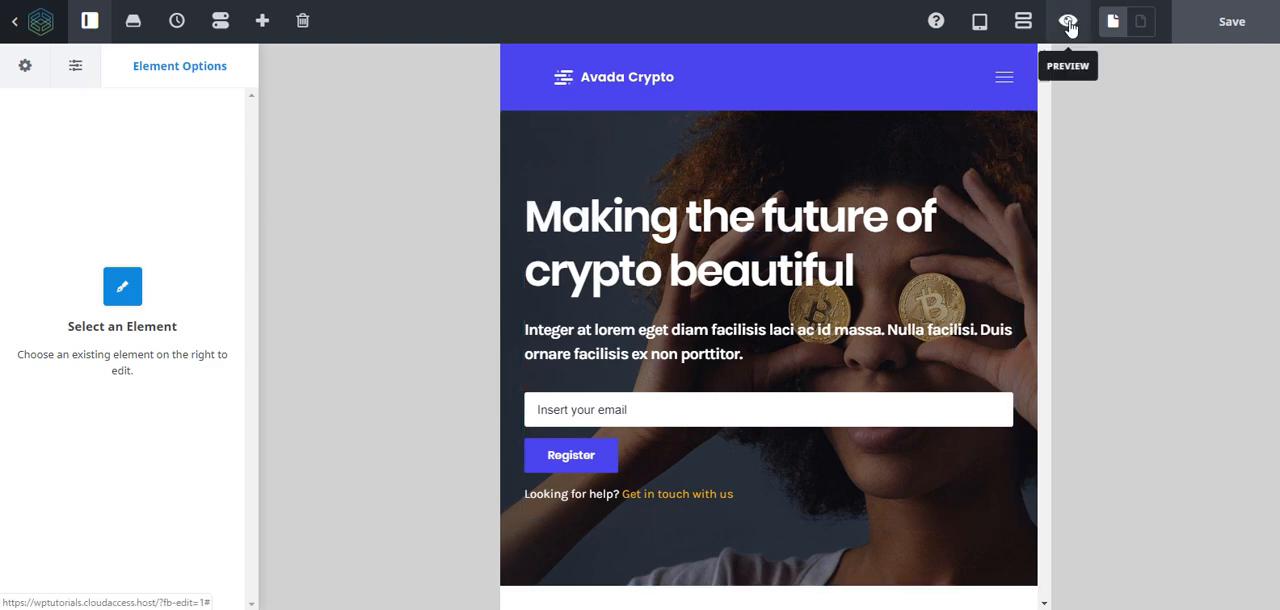
- Preview the Cryptocurrency Home page without editing controls, return to editing, and show the options sidebar
{"action": "left_click", "coordinate": [1068, 24]}
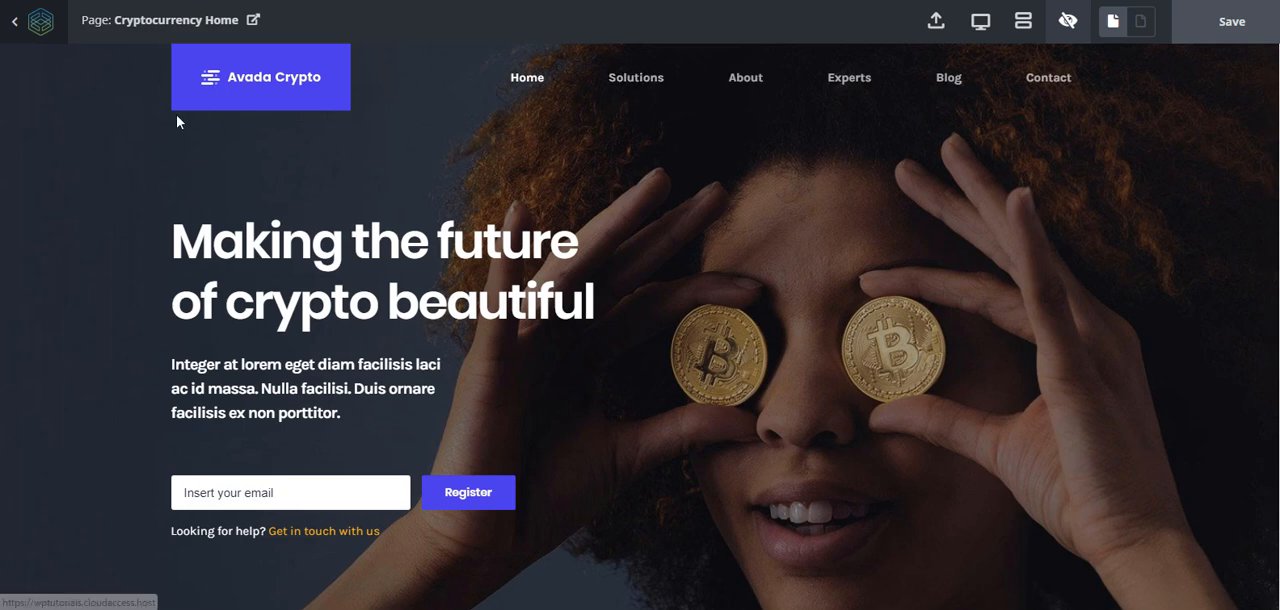
{"action": "left_click", "coordinate": [1060, 24]}
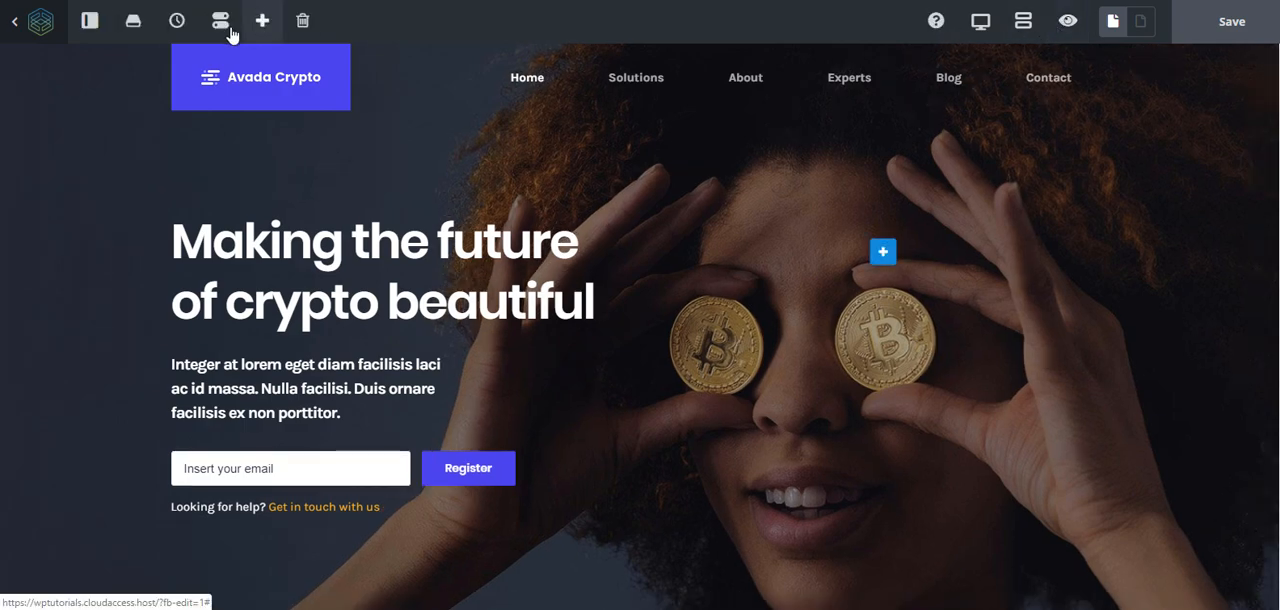
{"action": "left_click", "coordinate": [91, 30]}
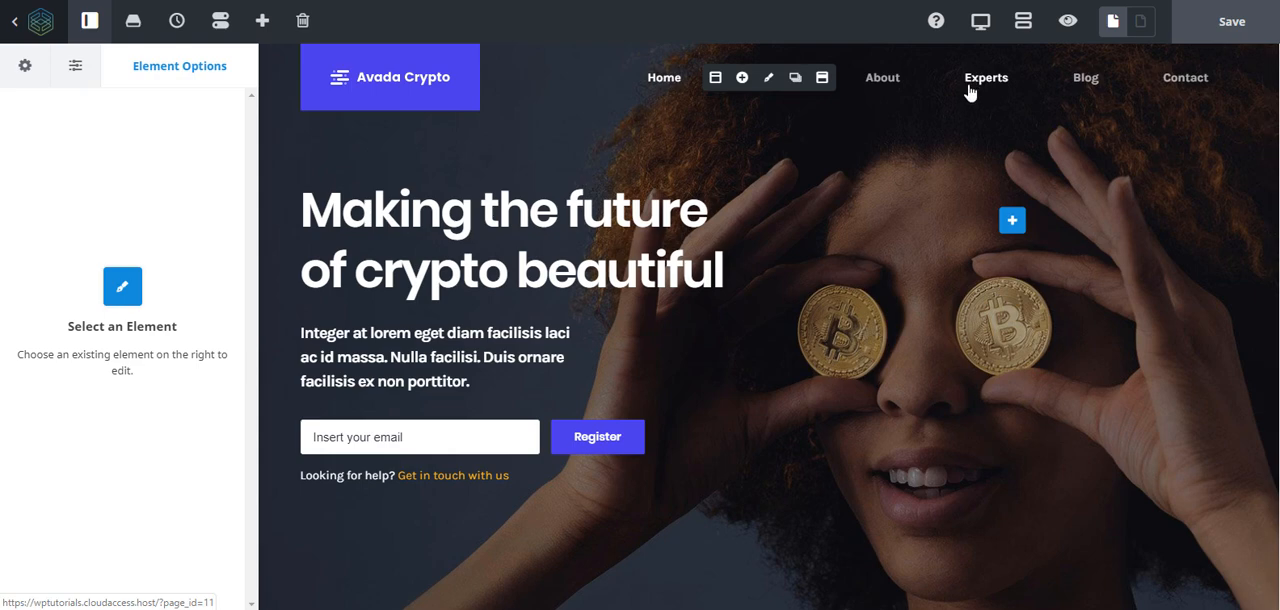
- Change the navigation label of the Experts item in the Cryptocurrency Main Menu to "Why us" and save the menu
{"action": "left_click", "coordinate": [767, 82]}
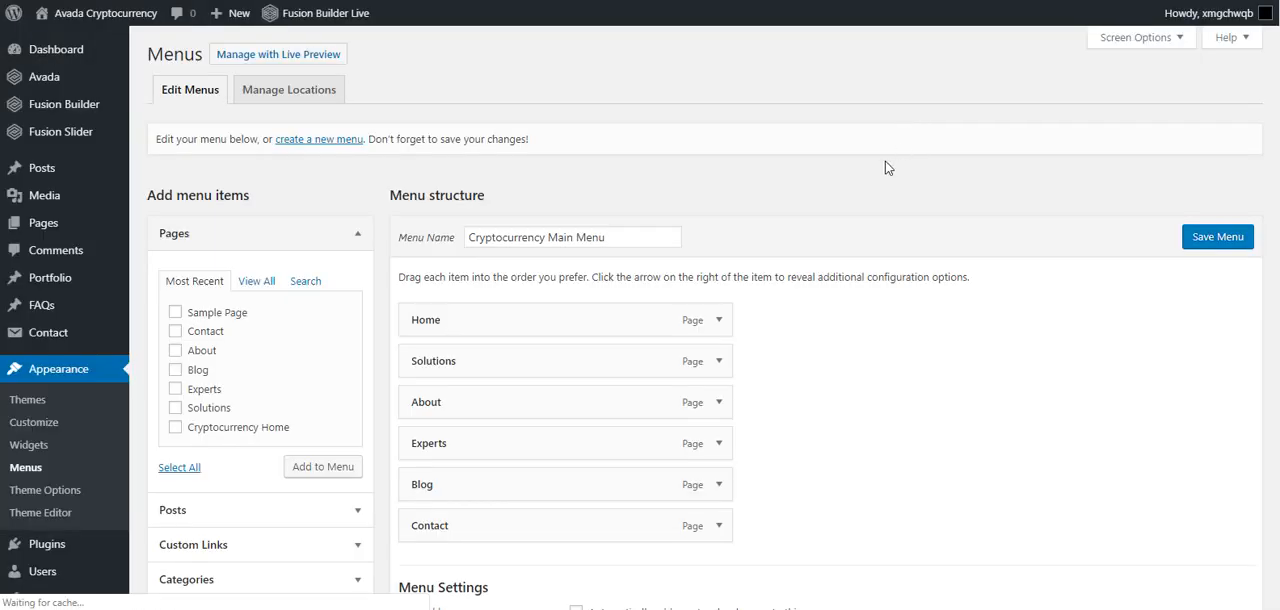
{"action": "scroll", "coordinate": [647, 274], "scroll_direction": "down", "scroll_amount": 3}
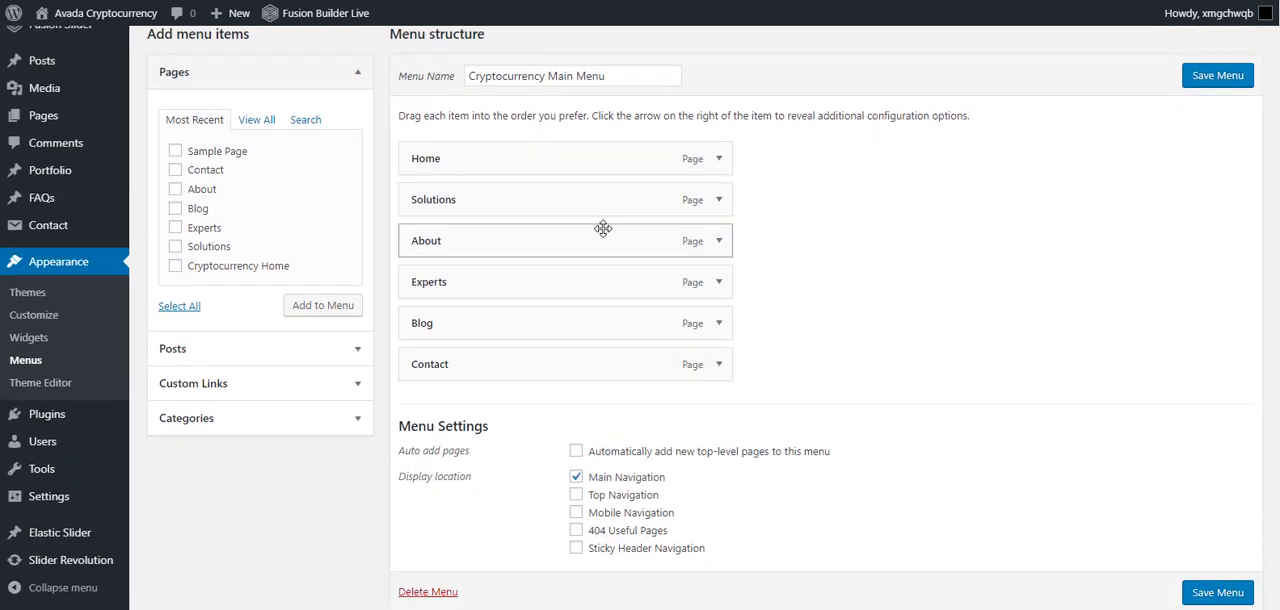
{"action": "left_click", "coordinate": [718, 282]}
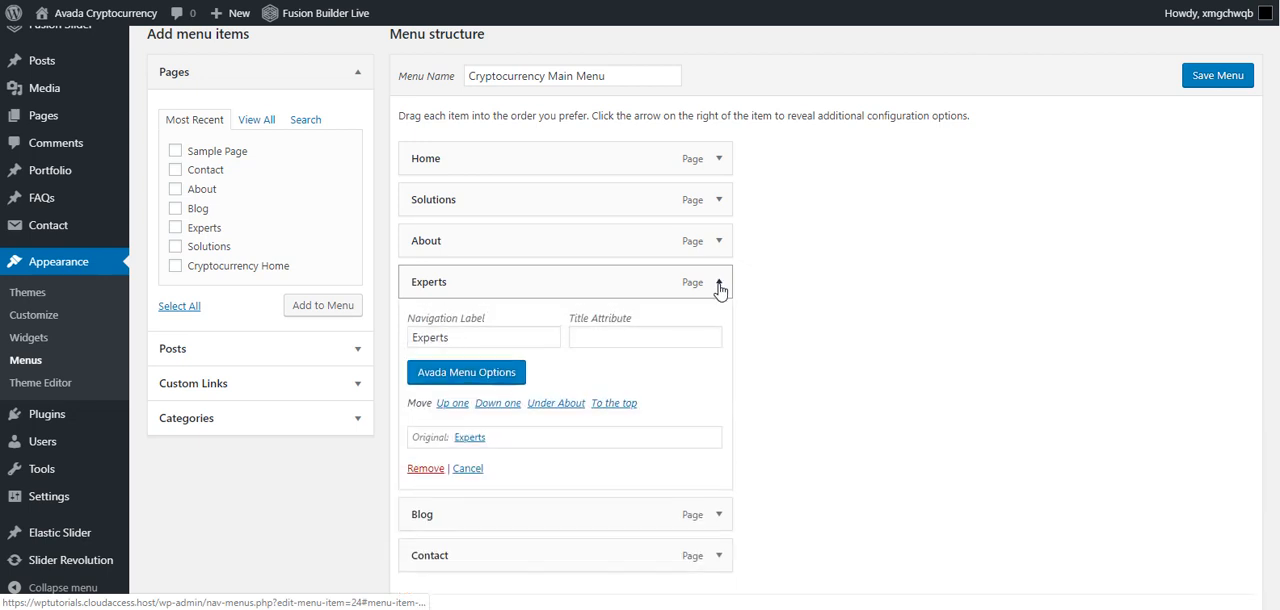
{"action": "double_click", "coordinate": [463, 340]}
{"action": "type", "text": "Why us"}
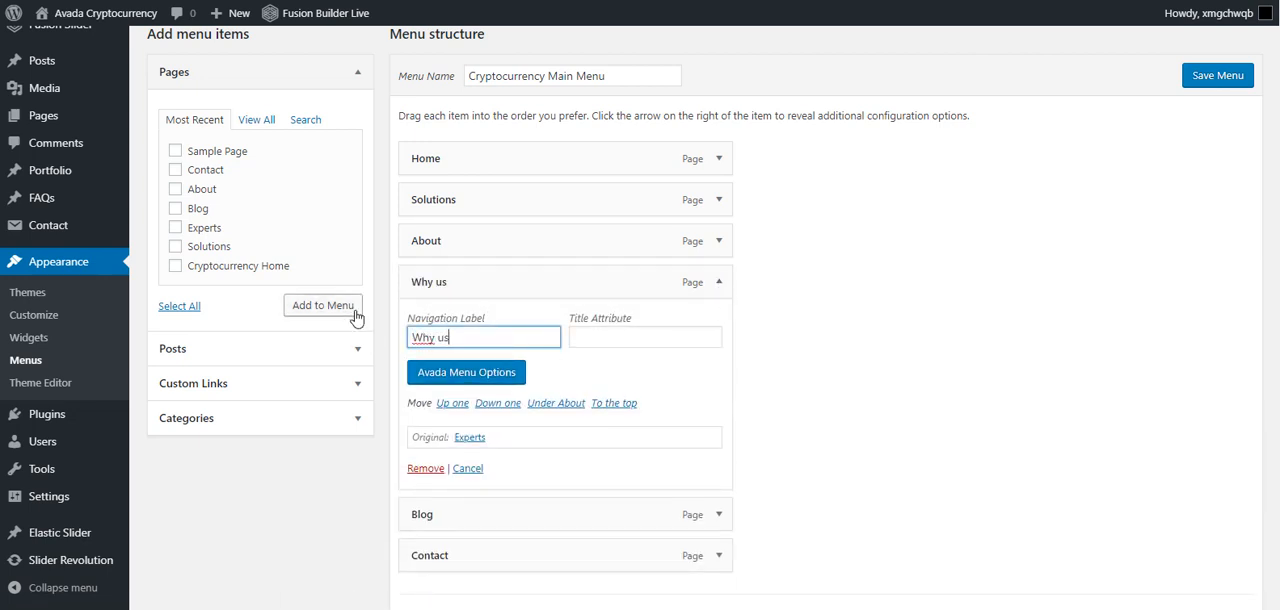
{"action": "left_click", "coordinate": [1217, 75]}
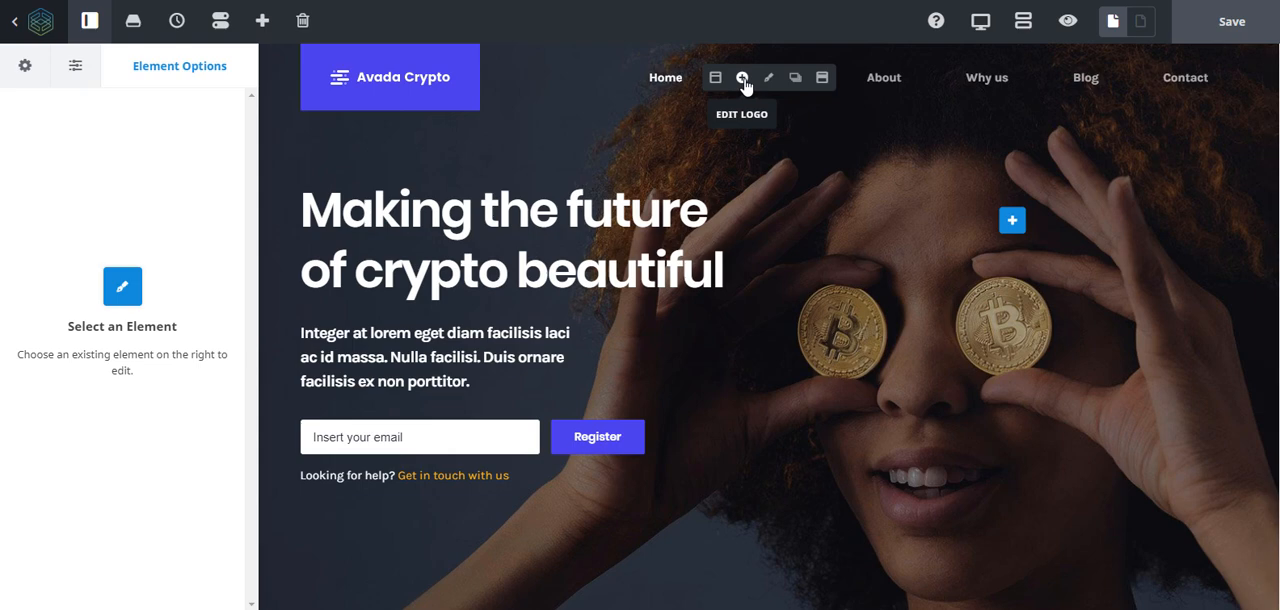
- Replace the site's default logo with the logo PNG file uploaded from the Woo Sample folder
{"action": "left_click", "coordinate": [743, 80]}
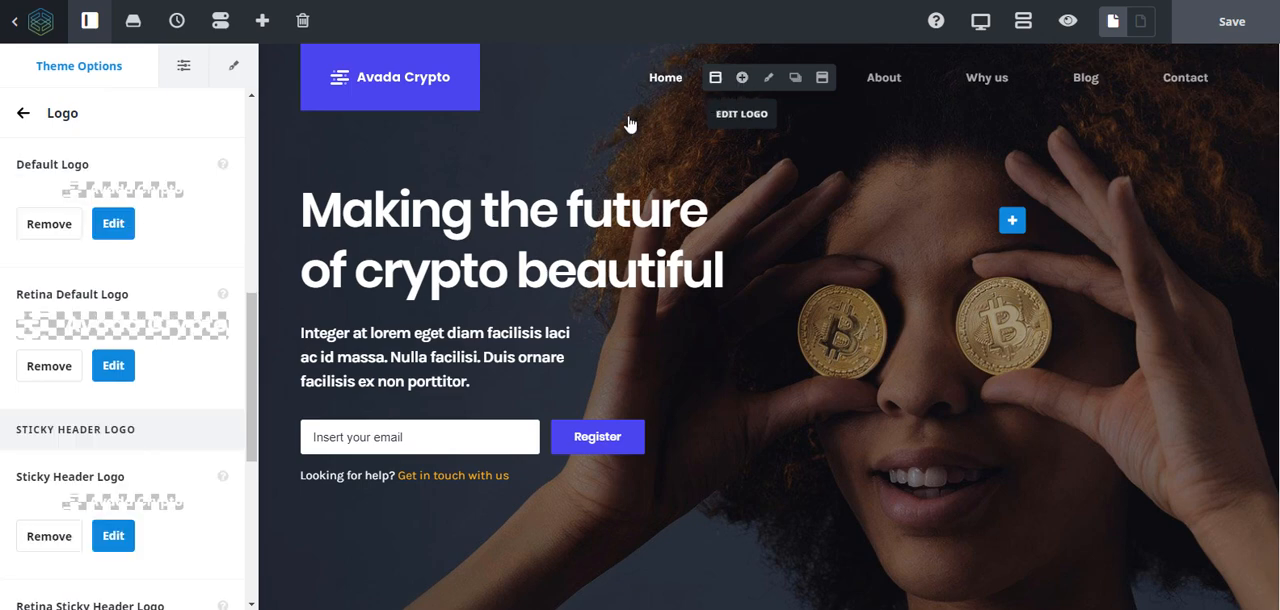
{"action": "left_click", "coordinate": [57, 226]}
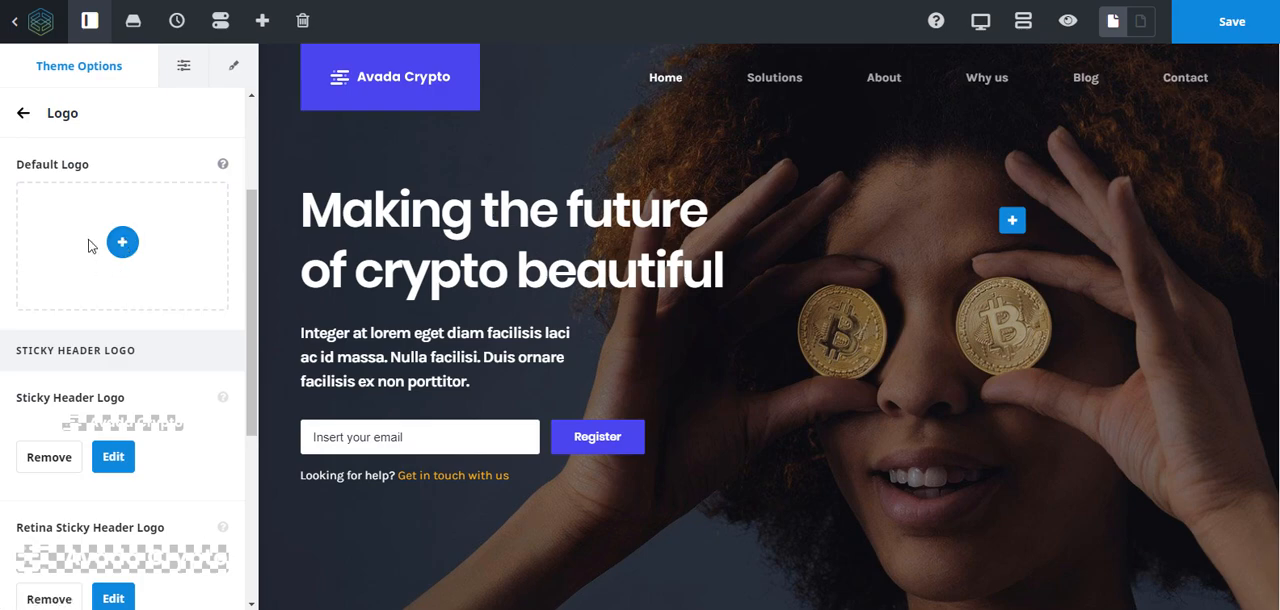
{"action": "left_click", "coordinate": [120, 244]}
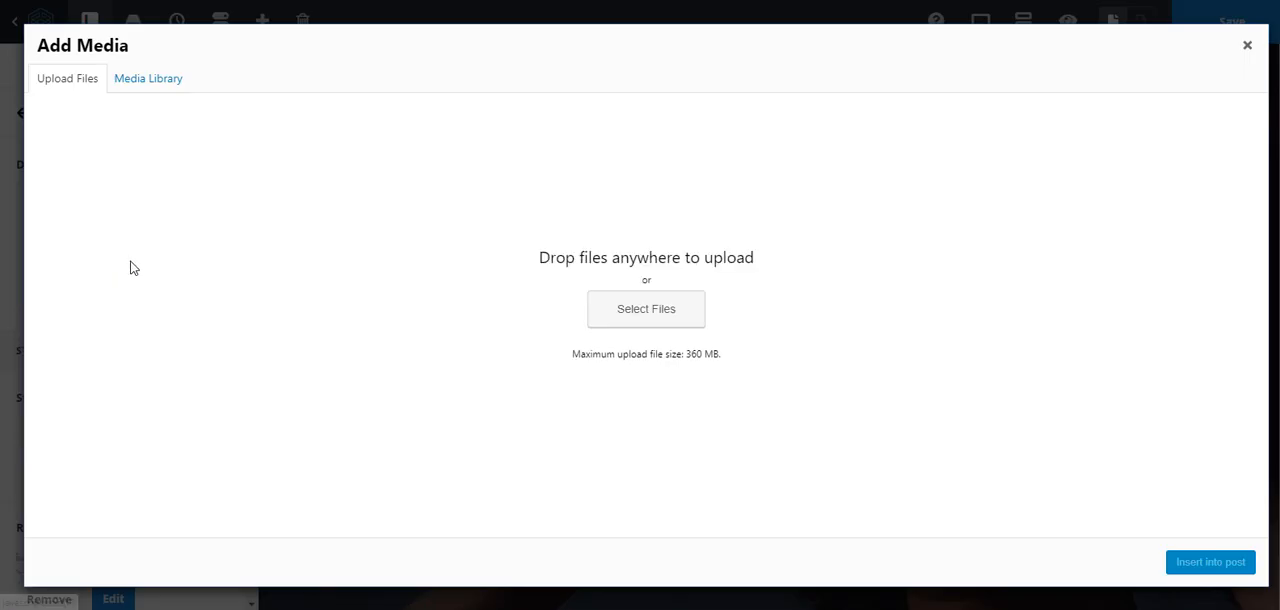
{"action": "left_click", "coordinate": [137, 84]}
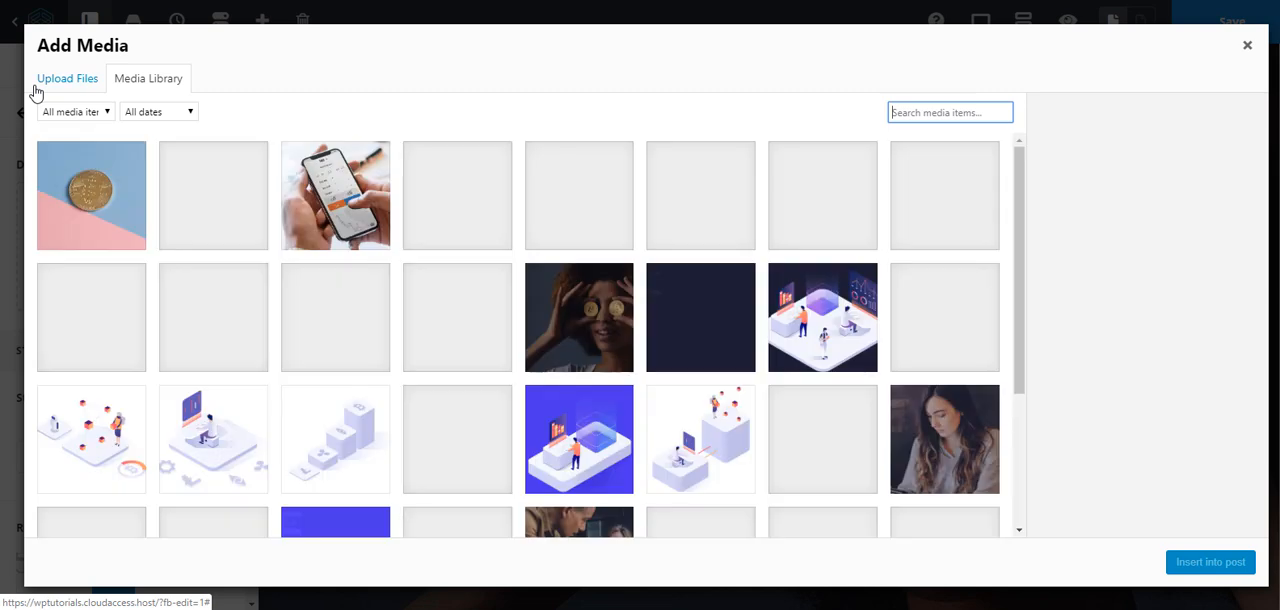
{"action": "left_click", "coordinate": [38, 88]}
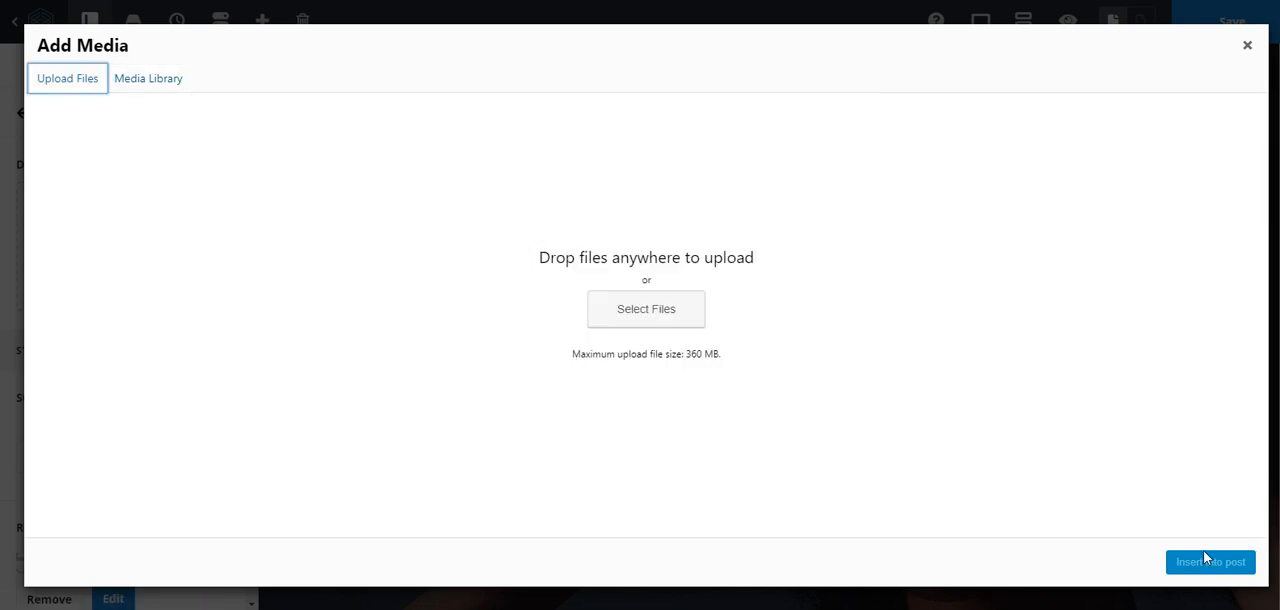
{"action": "left_click", "coordinate": [620, 309]}
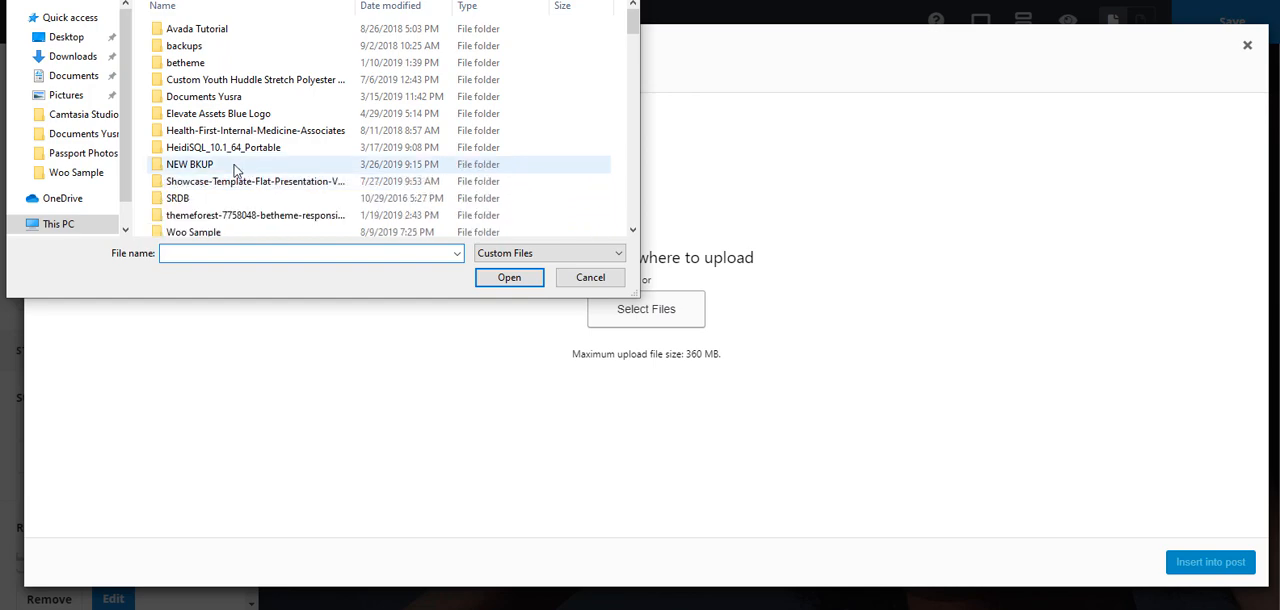
{"action": "scroll", "coordinate": [205, 100], "scroll_direction": "down", "scroll_amount": 2}
{"action": "double_click", "coordinate": [195, 143]}
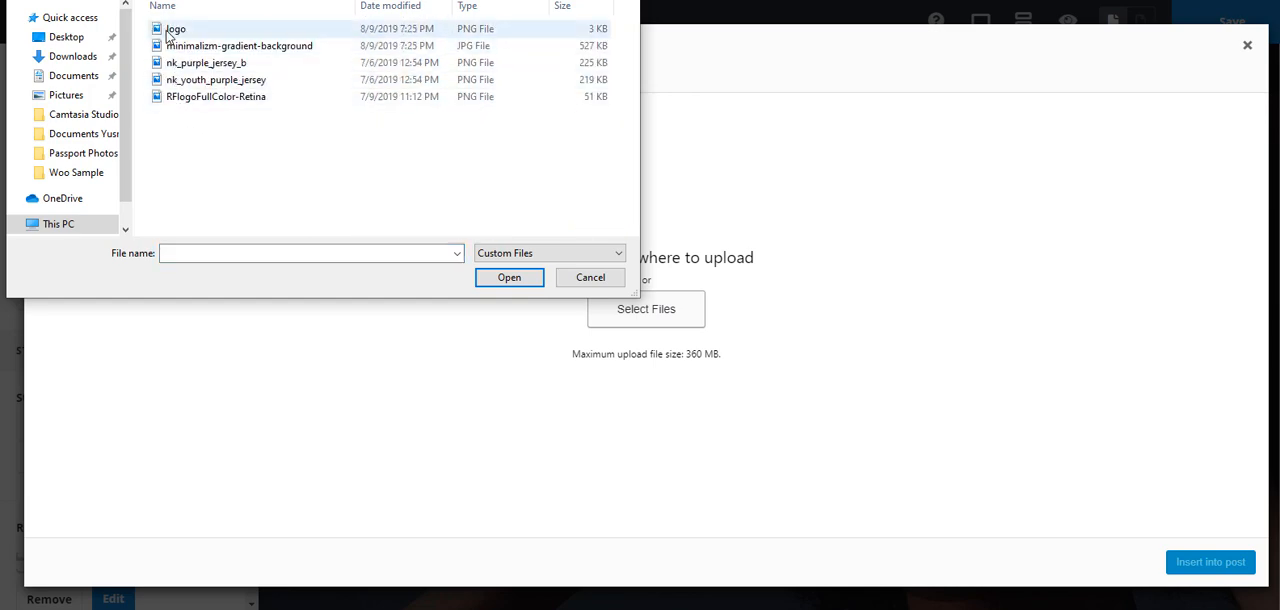
{"action": "double_click", "coordinate": [172, 30]}
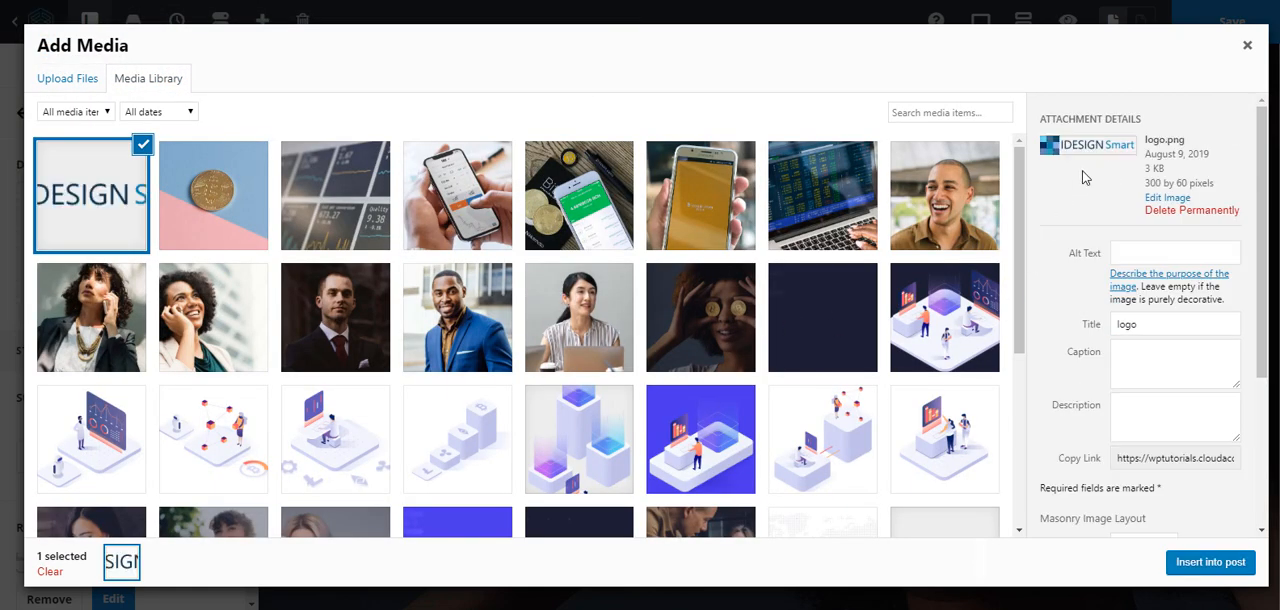
{"action": "left_click", "coordinate": [1228, 562]}
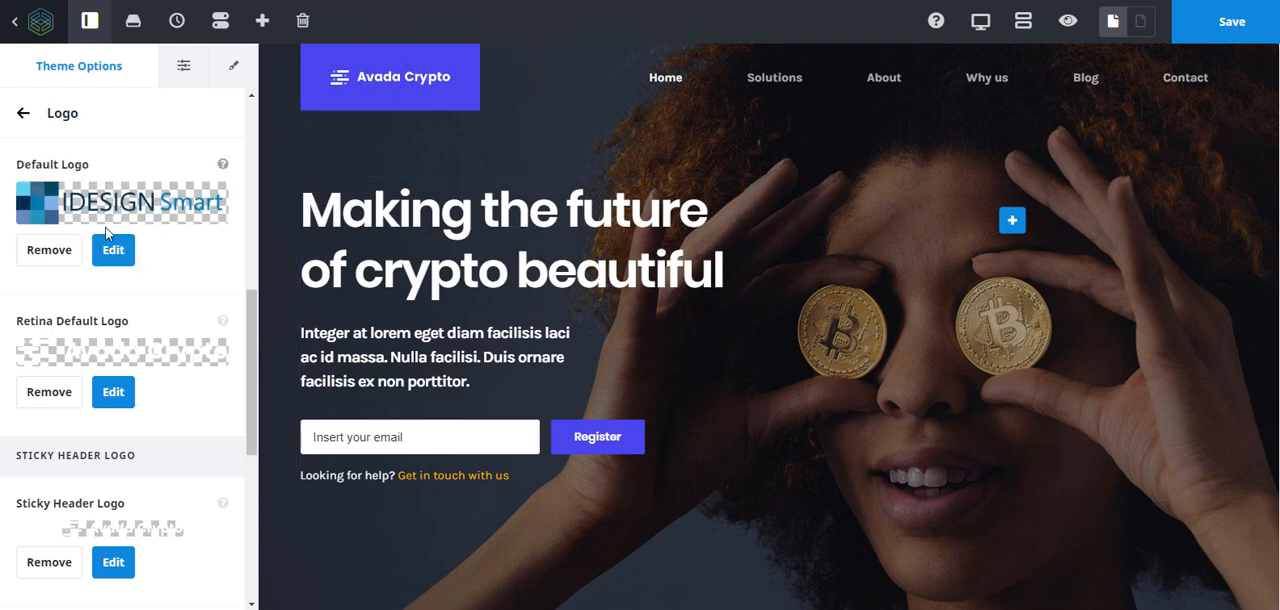
- Remove the existing retina default logo, sticky header logo and mobile logo from the theme's logo options
{"action": "left_click", "coordinate": [50, 392]}
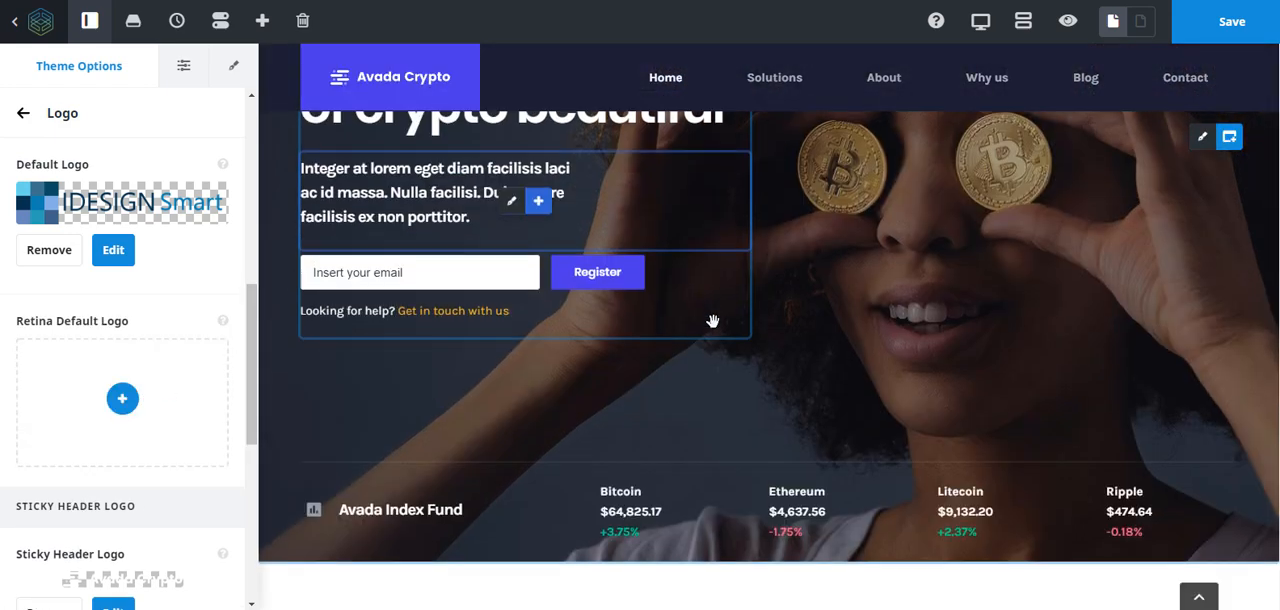
{"action": "scroll", "coordinate": [42, 338], "scroll_direction": "down", "scroll_amount": 1}
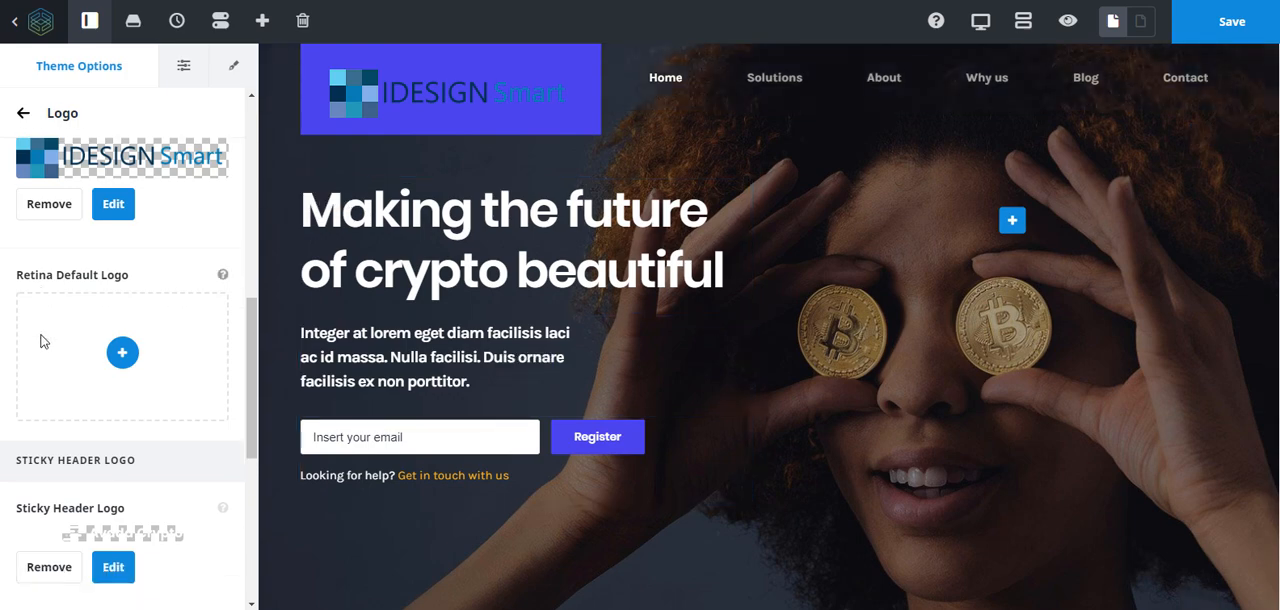
{"action": "scroll", "coordinate": [43, 334], "scroll_direction": "up", "scroll_amount": 2}
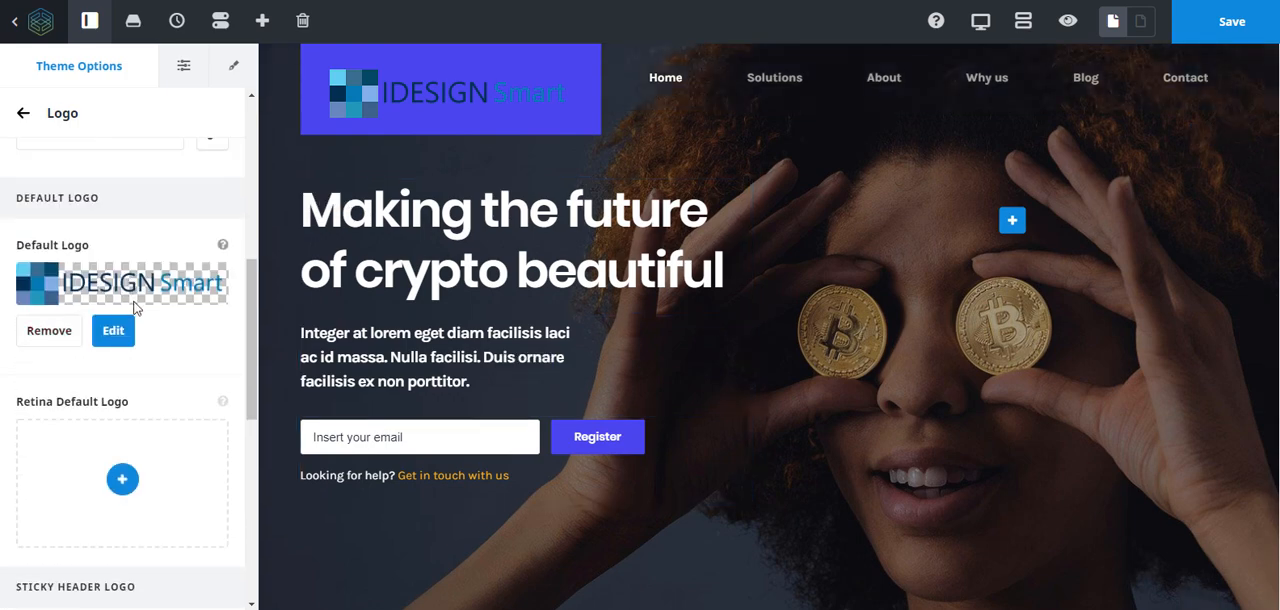
{"action": "scroll", "coordinate": [132, 300], "scroll_direction": "down", "scroll_amount": 4}
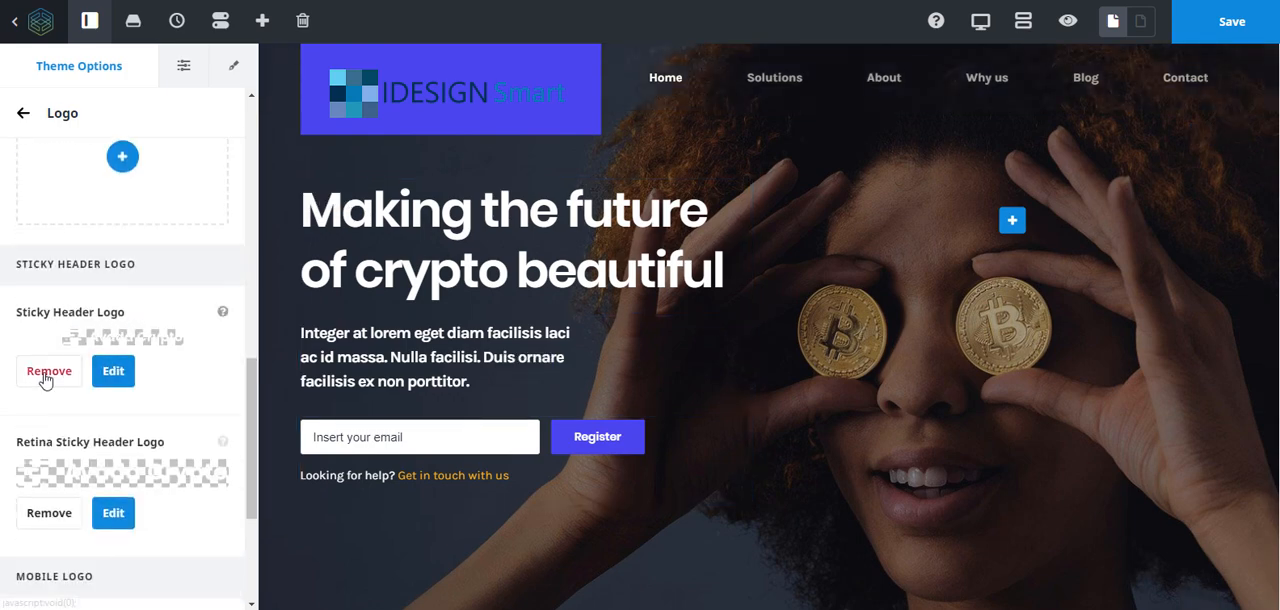
{"action": "left_click", "coordinate": [44, 375]}
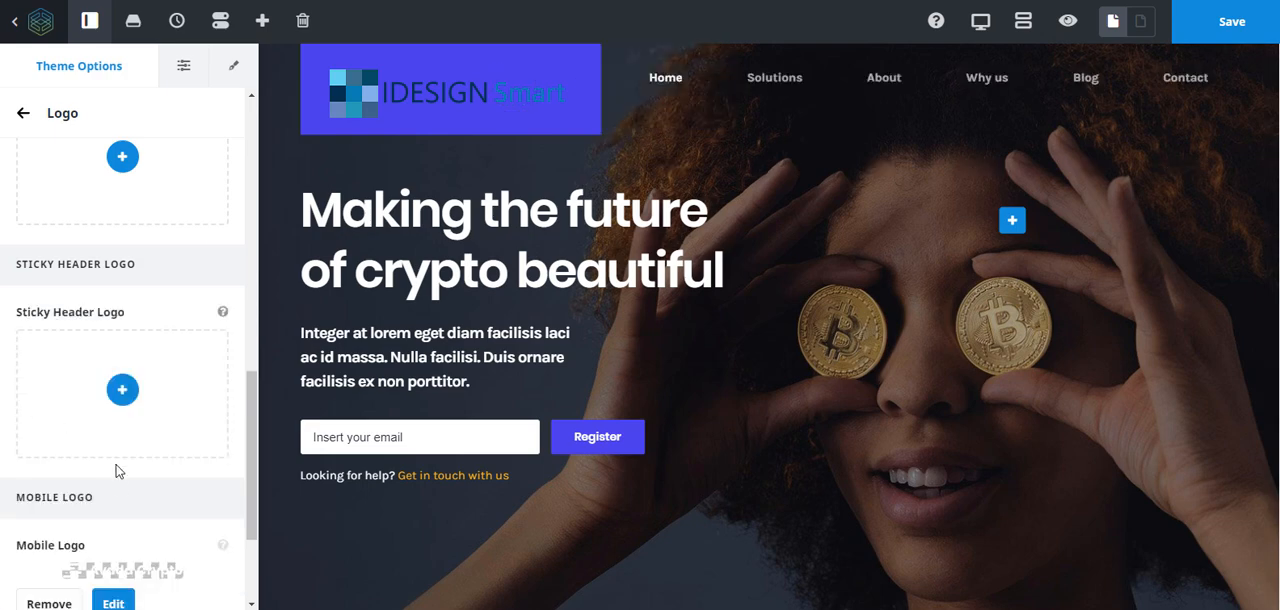
{"action": "scroll", "coordinate": [118, 489], "scroll_direction": "down", "scroll_amount": 2}
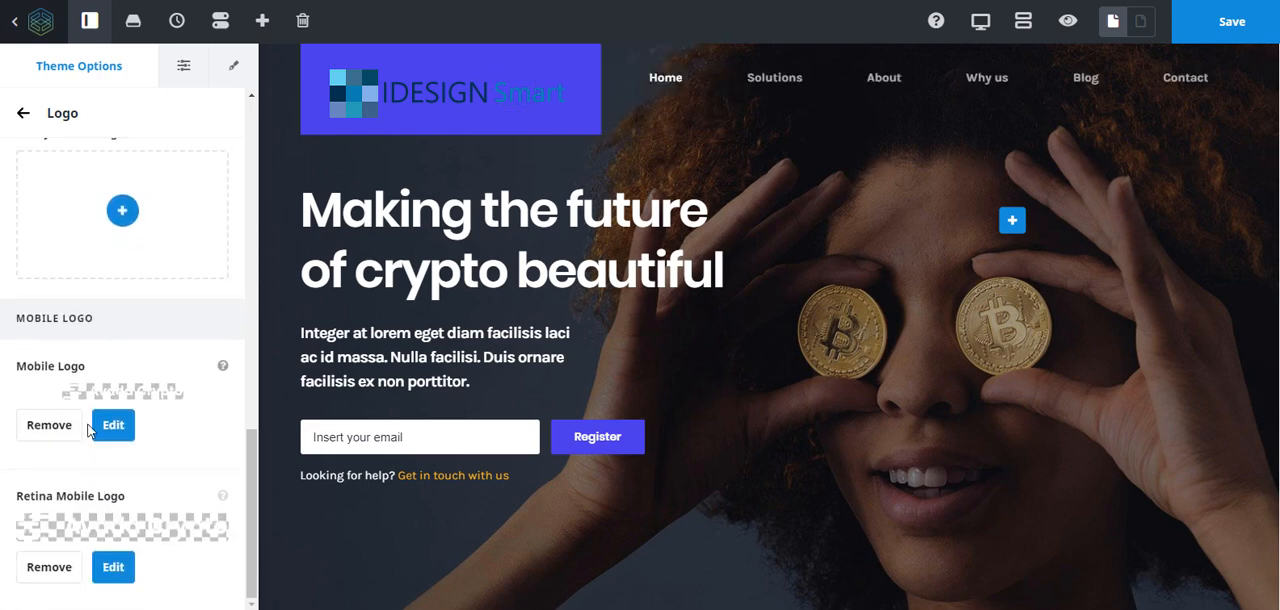
{"action": "left_click", "coordinate": [52, 427]}
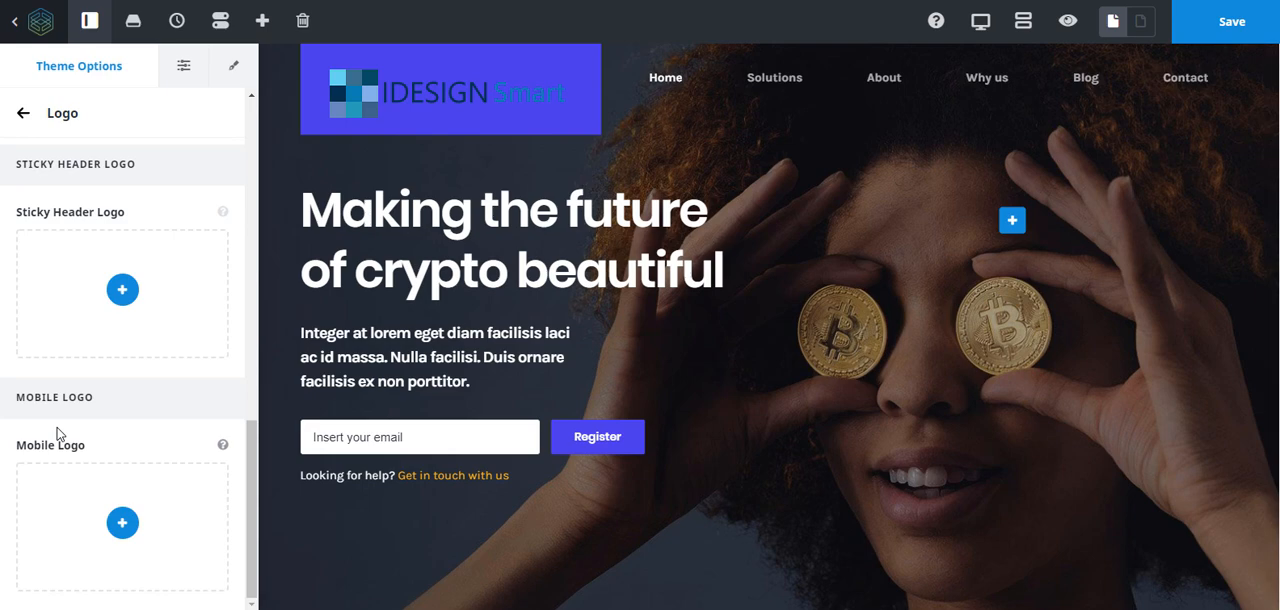
{"action": "scroll", "coordinate": [105, 452], "scroll_direction": "up", "scroll_amount": 8}
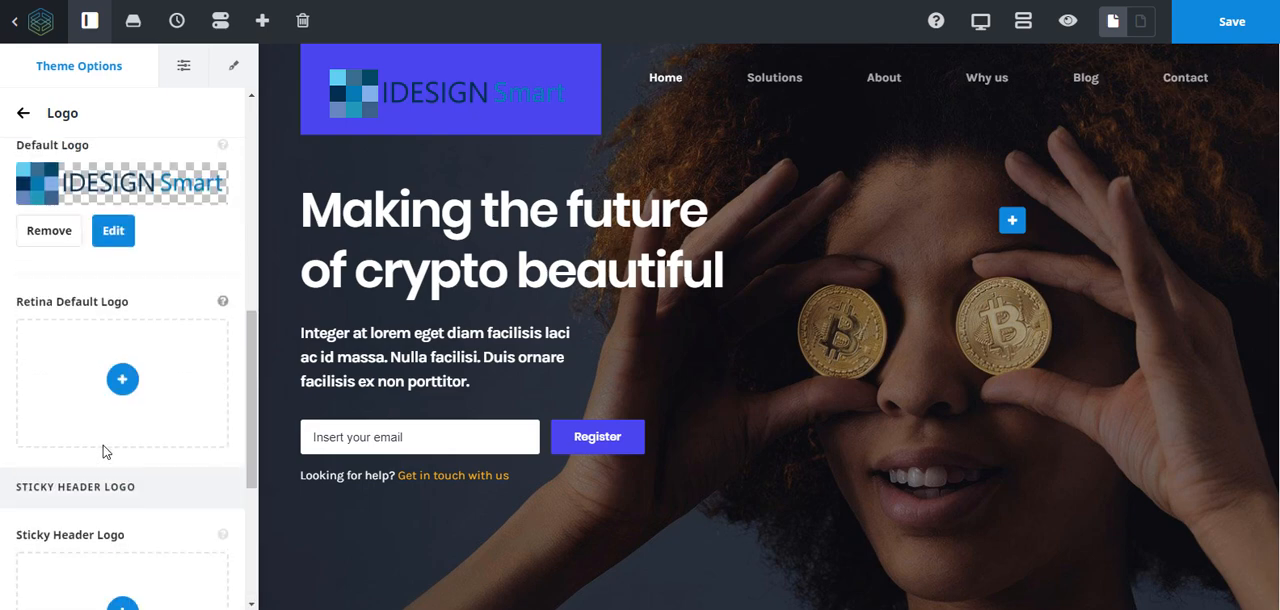
- Lower the opacity of the logo background color to 0
{"action": "left_click", "coordinate": [142, 404]}
{"action": "left_click", "coordinate": [35, 418]}
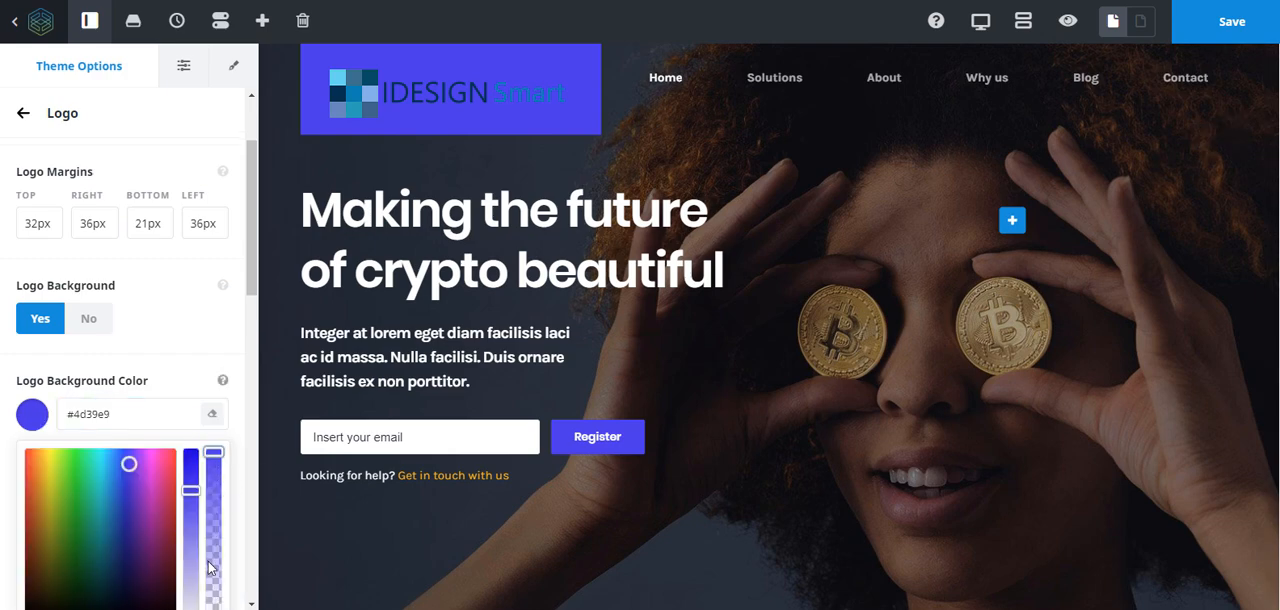
{"action": "left_click_drag", "start_coordinate": [208, 560], "coordinate": [207, 555]}
{"action": "scroll", "coordinate": [253, 410], "scroll_direction": "down", "scroll_amount": 5}
{"action": "scroll", "coordinate": [249, 415], "scroll_direction": "up", "scroll_amount": 5}
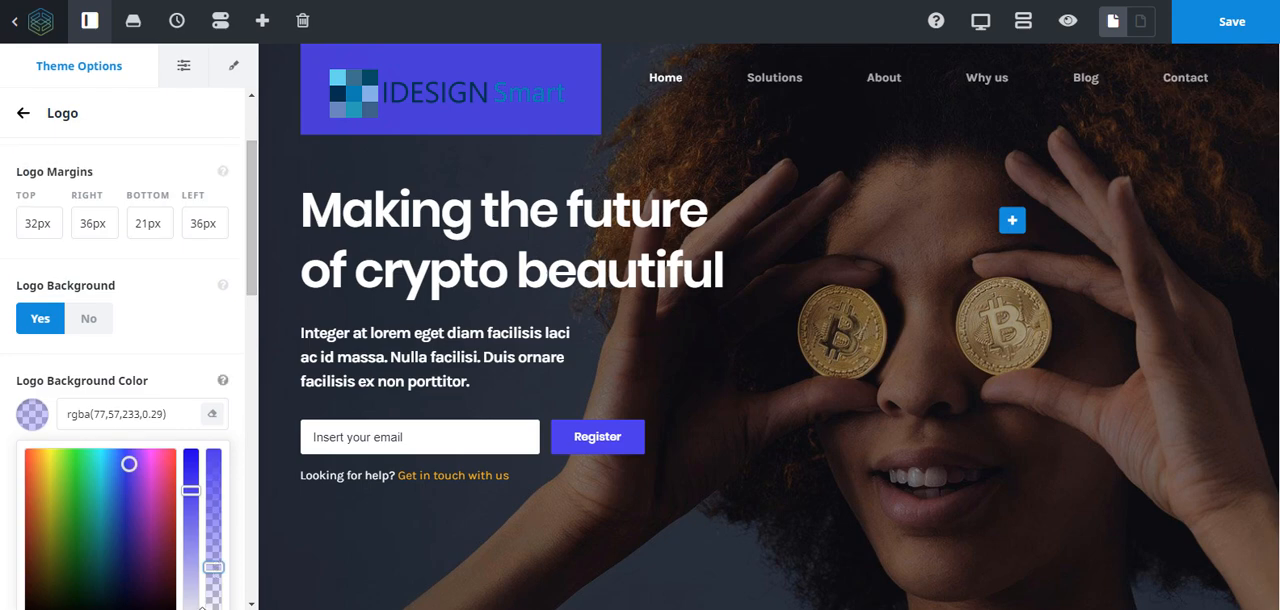
{"action": "left_click_drag", "start_coordinate": [213, 566], "coordinate": [213, 608]}
- Set the logo background color to a translucent light gray, rgba(215,213,232,0.2)
{"action": "scroll", "coordinate": [212, 438], "scroll_direction": "down", "scroll_amount": 3}
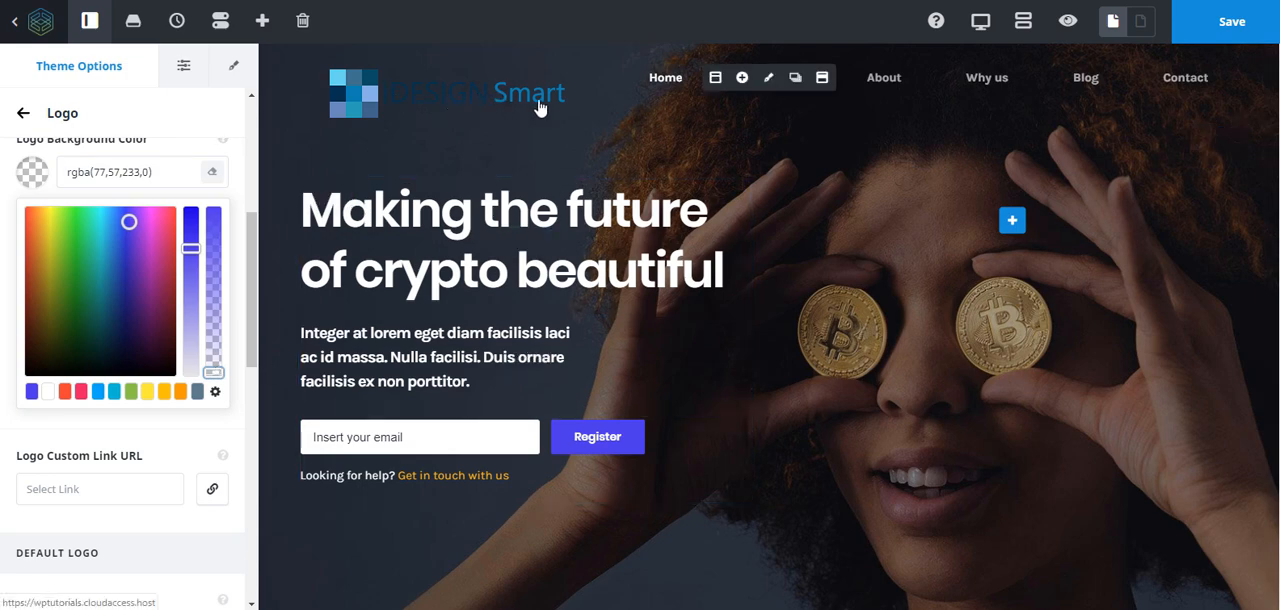
{"action": "left_click", "coordinate": [212, 330]}
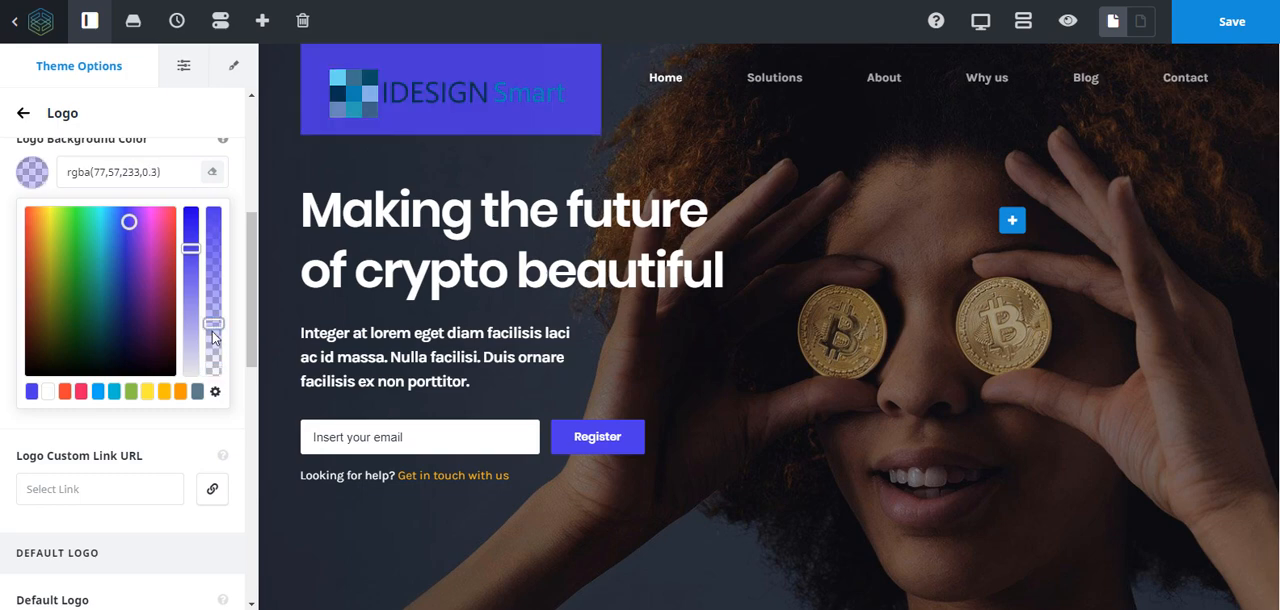
{"action": "left_click", "coordinate": [212, 340]}
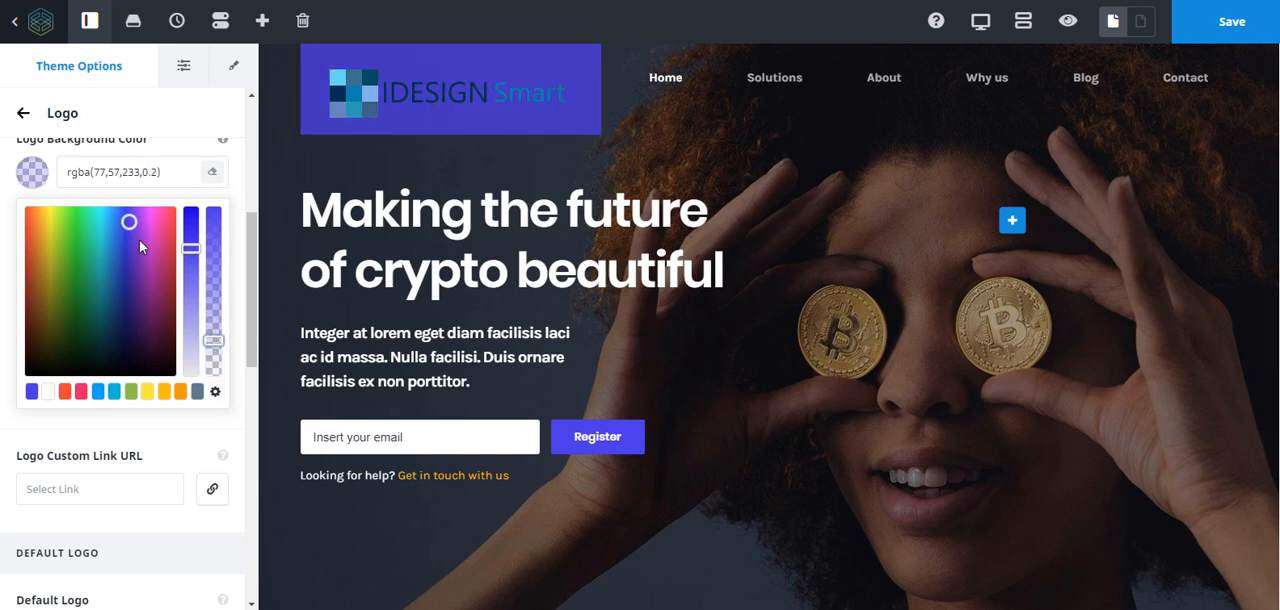
{"action": "left_click", "coordinate": [190, 358]}
{"action": "left_click_drag", "start_coordinate": [192, 292], "coordinate": [195, 308]}
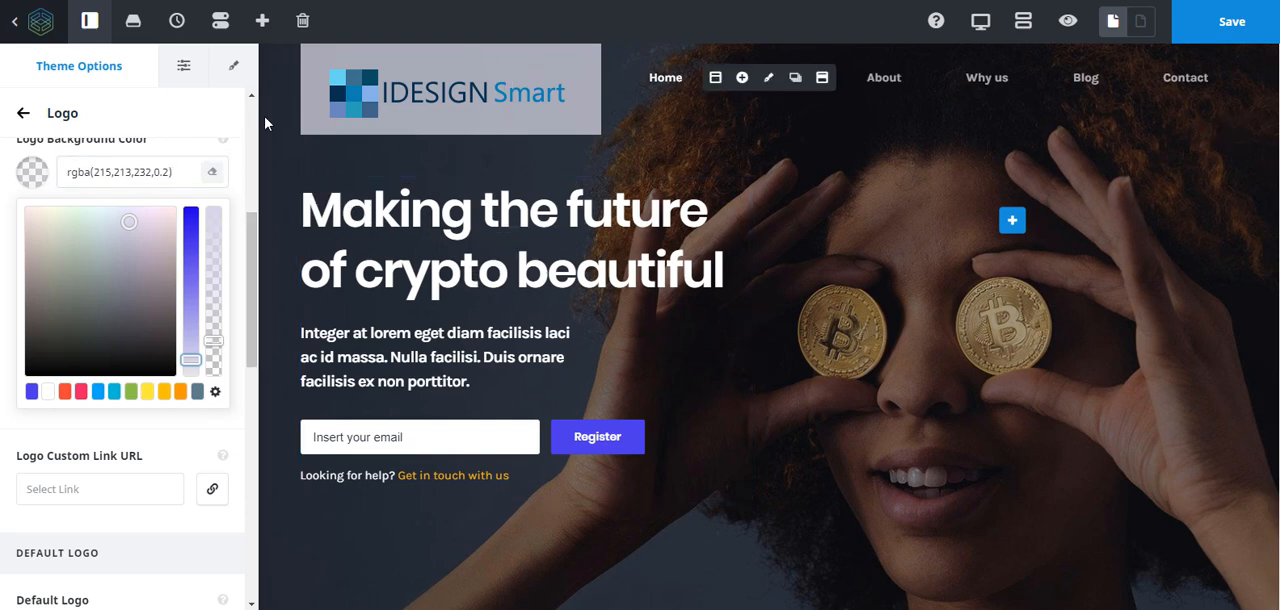
- Use logo.png from the media library as the sticky header logo and remove the retina sticky header logo
{"action": "scroll", "coordinate": [85, 335], "scroll_direction": "down", "scroll_amount": 5}
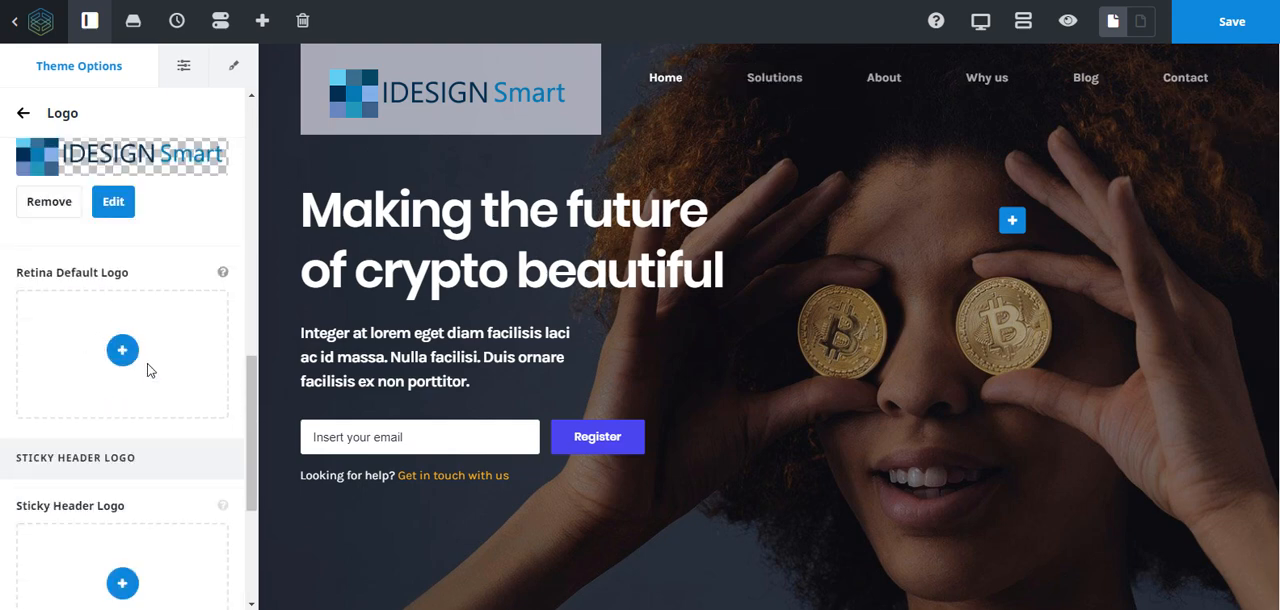
{"action": "scroll", "coordinate": [146, 363], "scroll_direction": "down", "scroll_amount": 3}
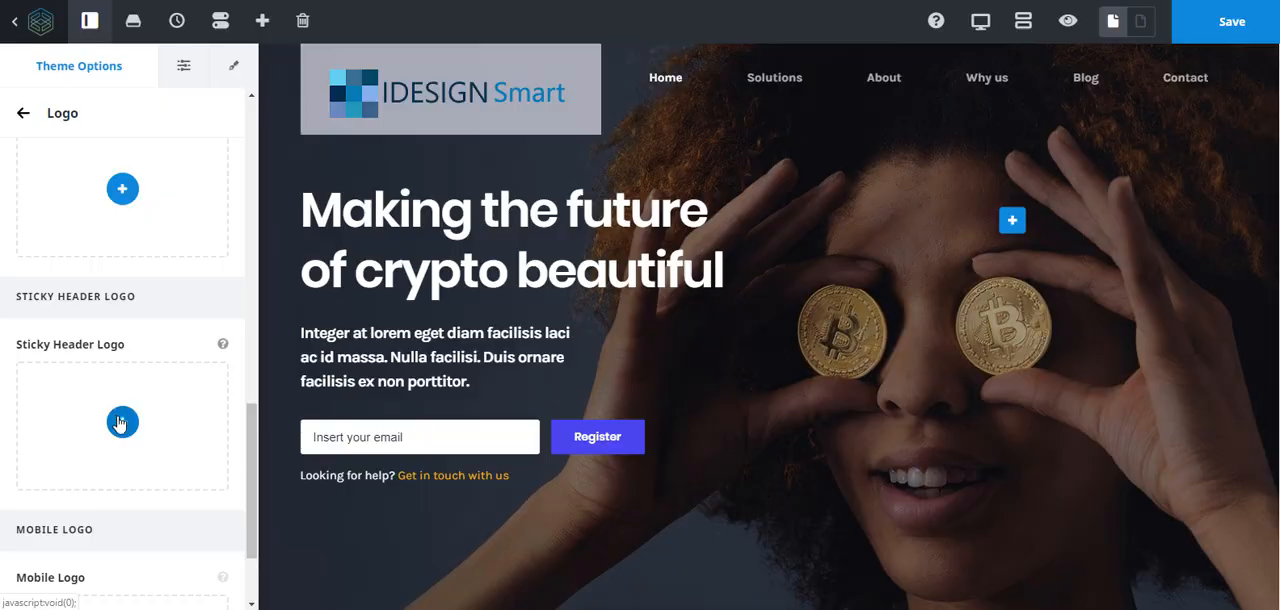
{"action": "left_click", "coordinate": [122, 421]}
{"action": "left_click", "coordinate": [100, 236]}
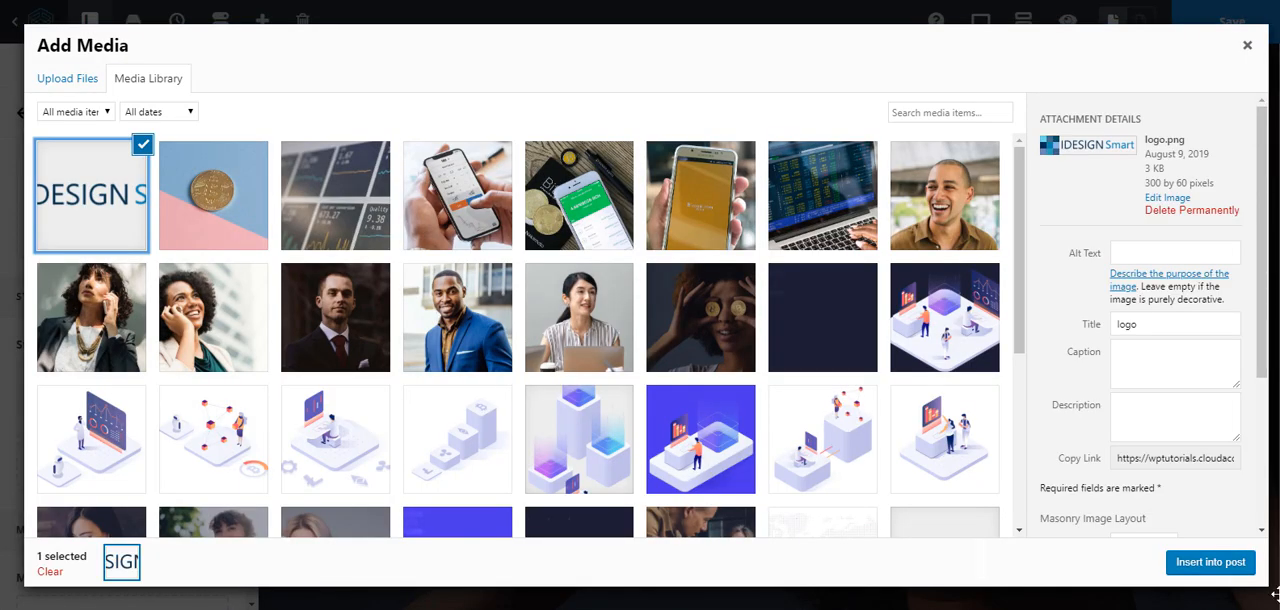
{"action": "left_click", "coordinate": [1210, 563]}
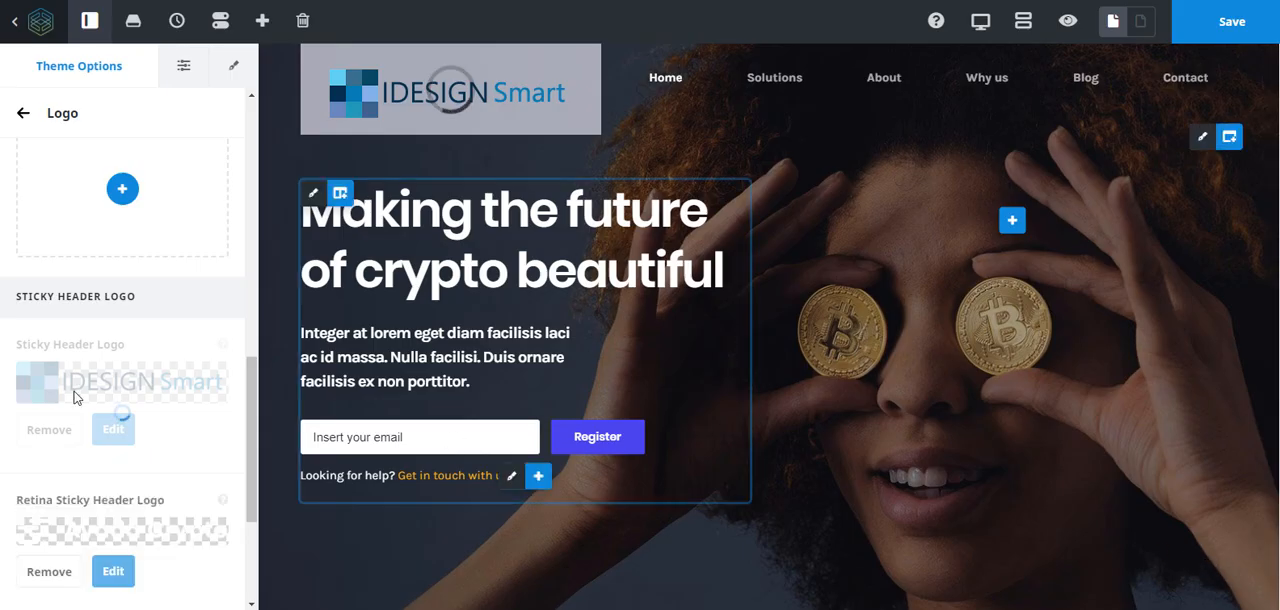
{"action": "scroll", "coordinate": [80, 405], "scroll_direction": "down", "scroll_amount": 3}
{"action": "left_click", "coordinate": [46, 337]}
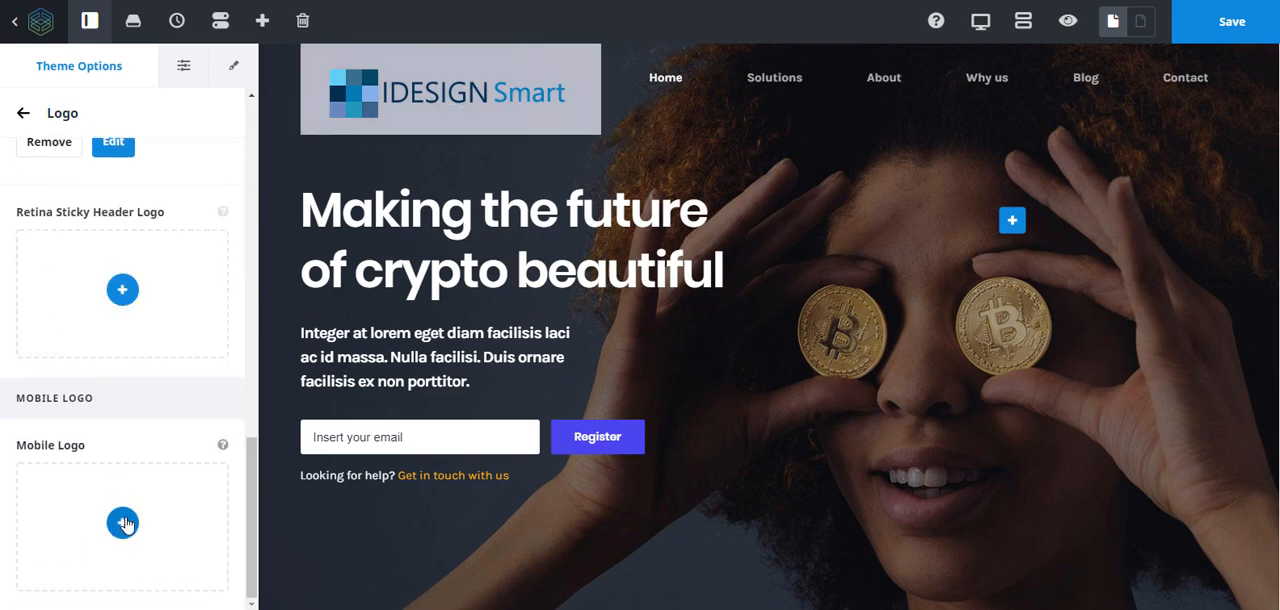
- Use logo.png from the media library as the mobile logo and remove the retina mobile logo
{"action": "left_click", "coordinate": [123, 522]}
{"action": "left_click", "coordinate": [95, 209]}
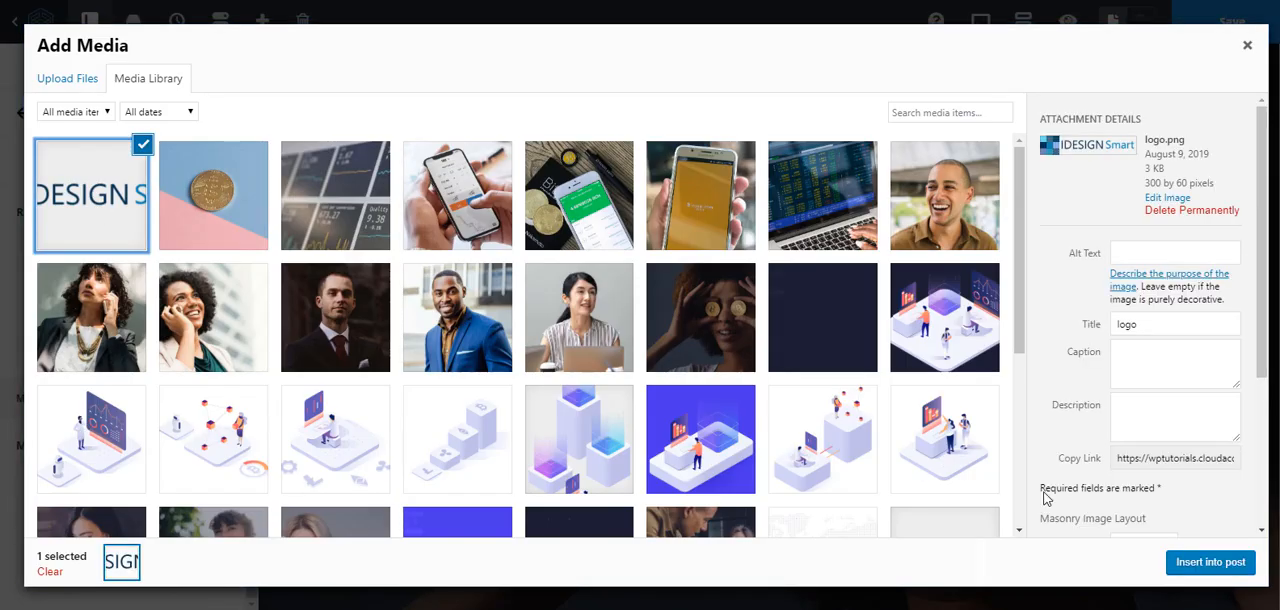
{"action": "left_click", "coordinate": [1210, 562]}
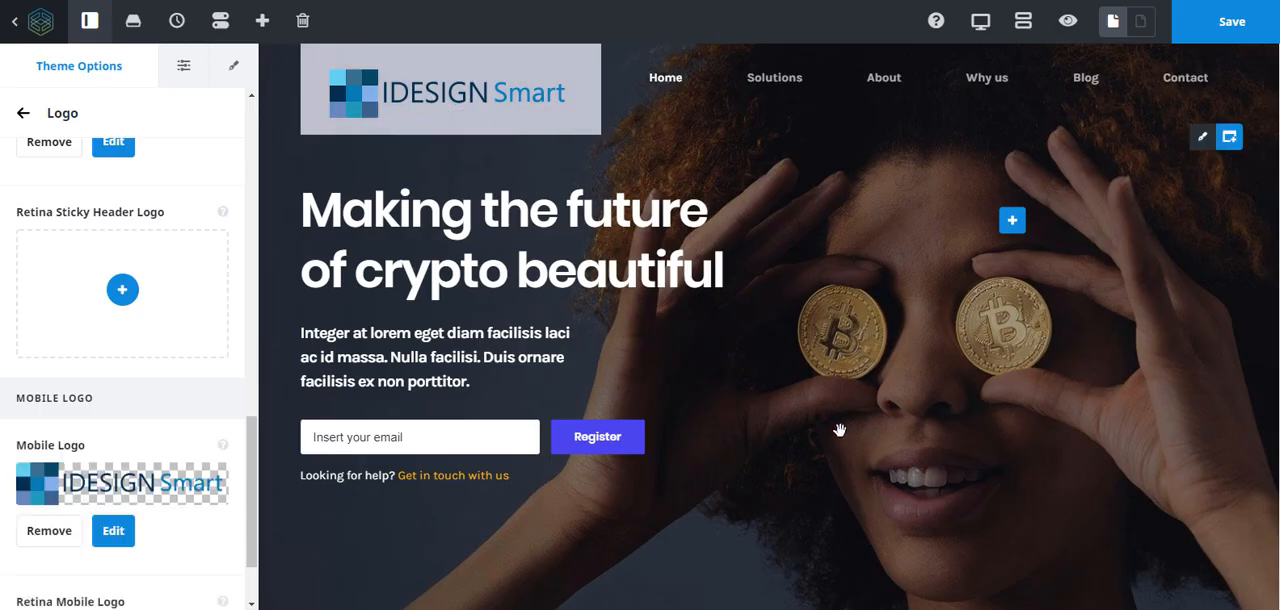
{"action": "scroll", "coordinate": [840, 430], "scroll_direction": "down", "scroll_amount": 4}
{"action": "scroll", "coordinate": [133, 397], "scroll_direction": "down", "scroll_amount": 2}
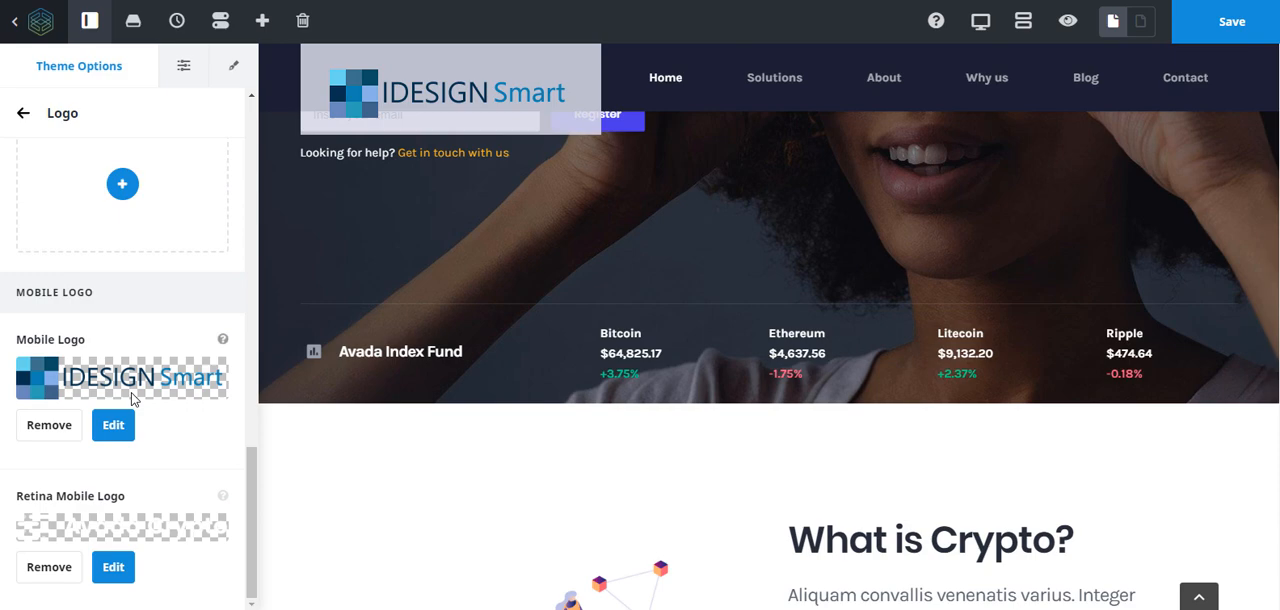
{"action": "left_click", "coordinate": [49, 567]}
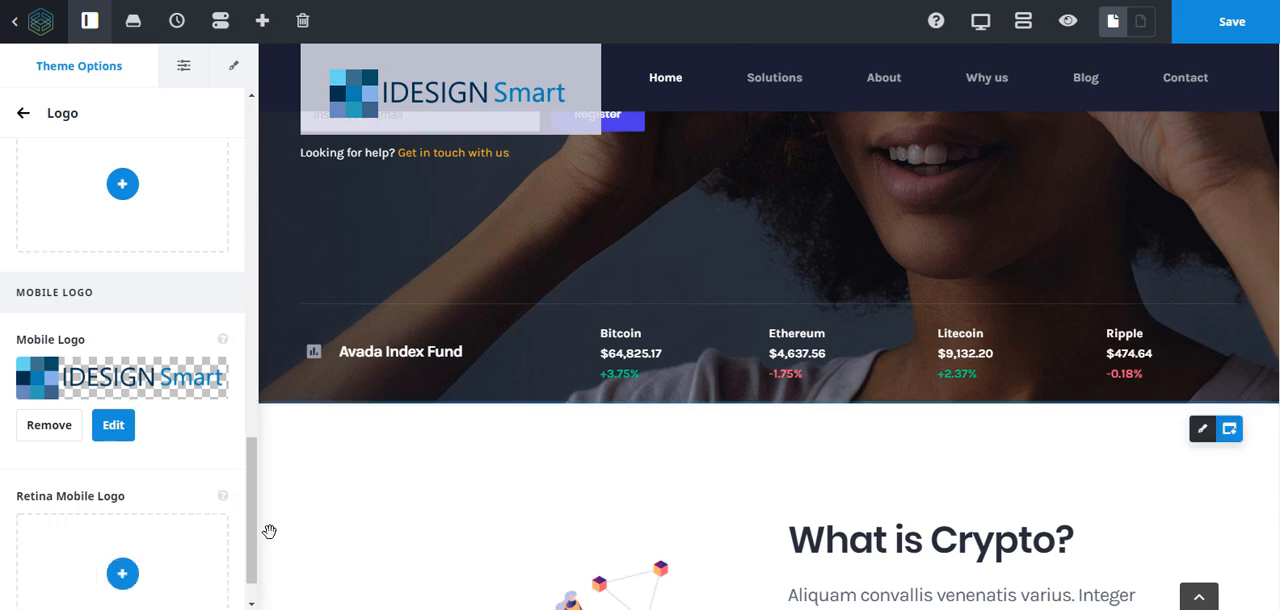
- Check the new logo in the page header and save the changes
{"action": "scroll", "coordinate": [268, 527], "scroll_direction": "up", "scroll_amount": 4}
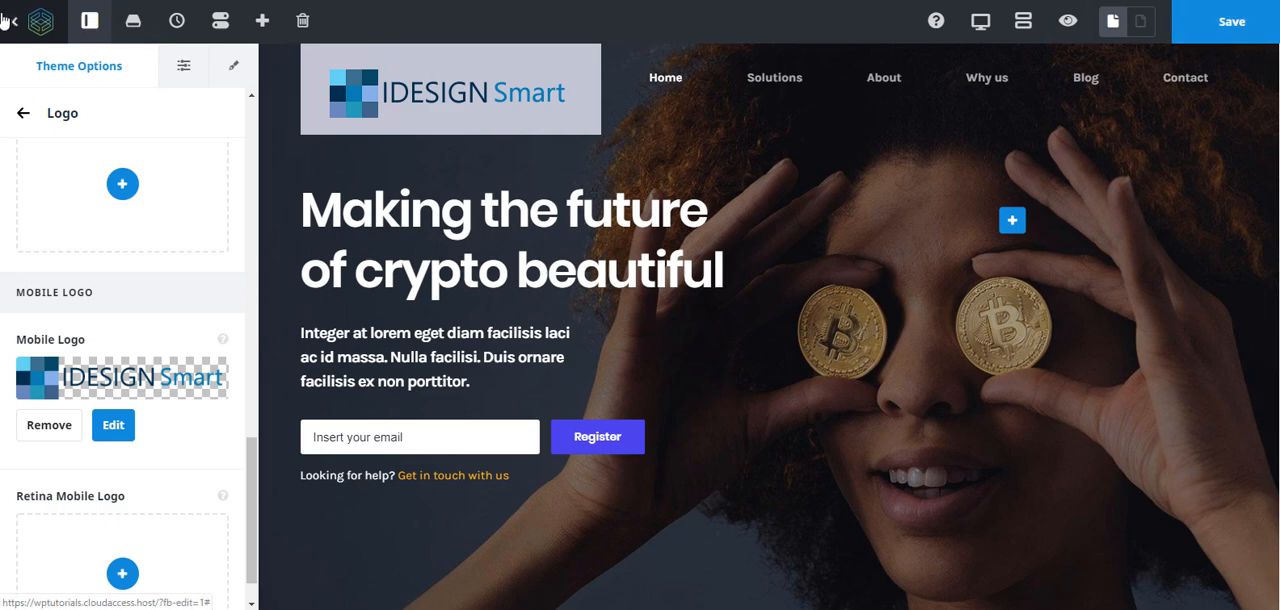
{"action": "mouse_move", "coordinate": [708, 91]}
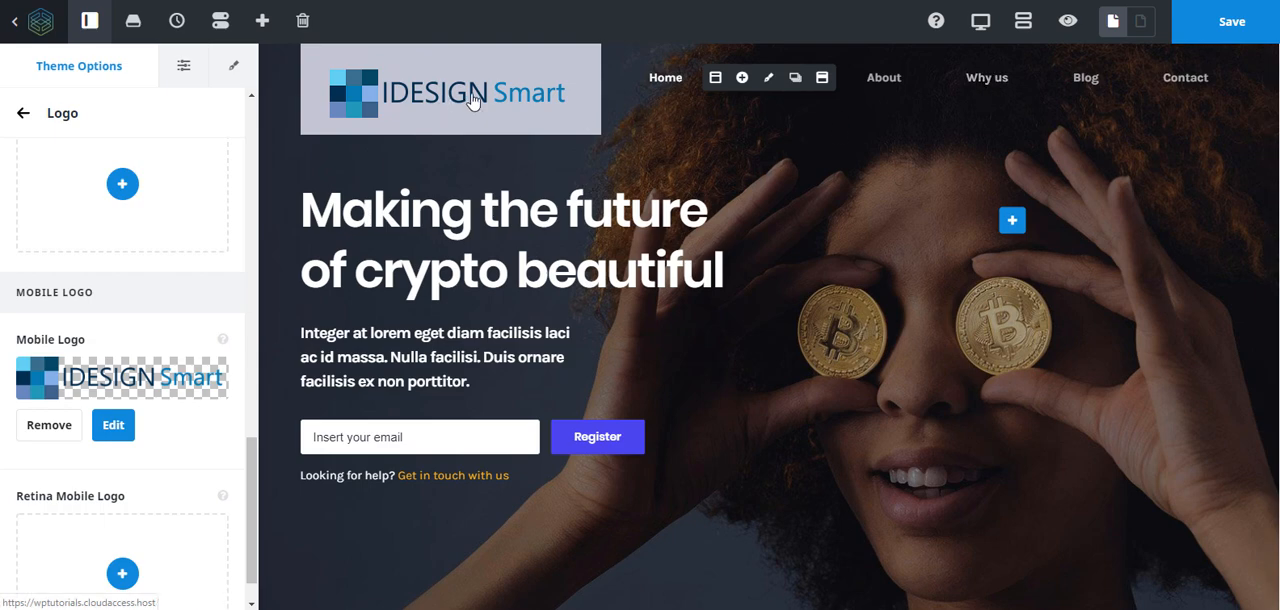
{"action": "left_click", "coordinate": [1224, 22]}
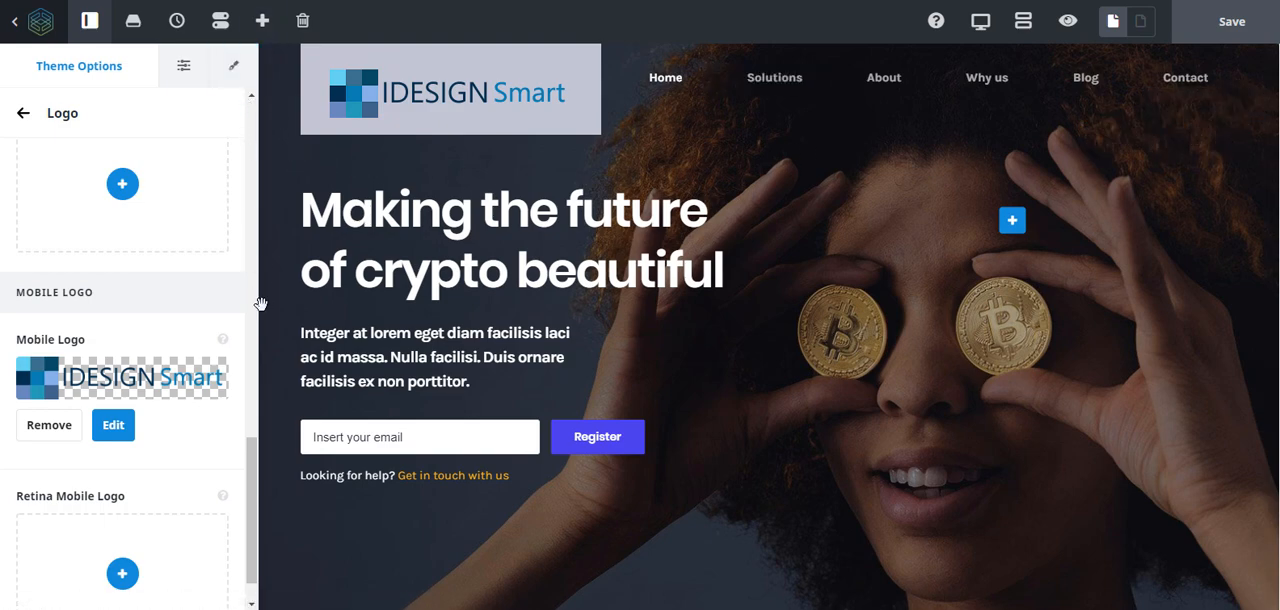
- Review the home page layout from the hero banner through the crypto introduction, Benefits, investment banner, statistics and client logos
{"action": "scroll", "coordinate": [663, 337], "scroll_direction": "down", "scroll_amount": 4}
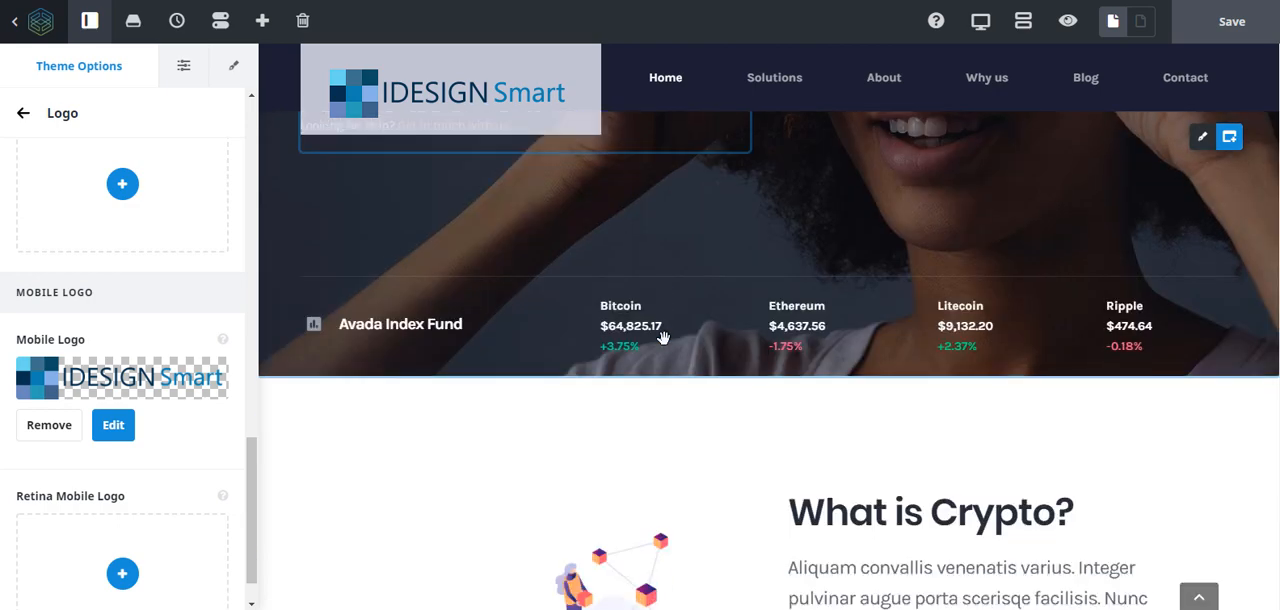
{"action": "scroll", "coordinate": [663, 337], "scroll_direction": "down", "scroll_amount": 3}
{"action": "scroll", "coordinate": [660, 334], "scroll_direction": "up", "scroll_amount": 5}
{"action": "scroll", "coordinate": [657, 330], "scroll_direction": "up", "scroll_amount": 2}
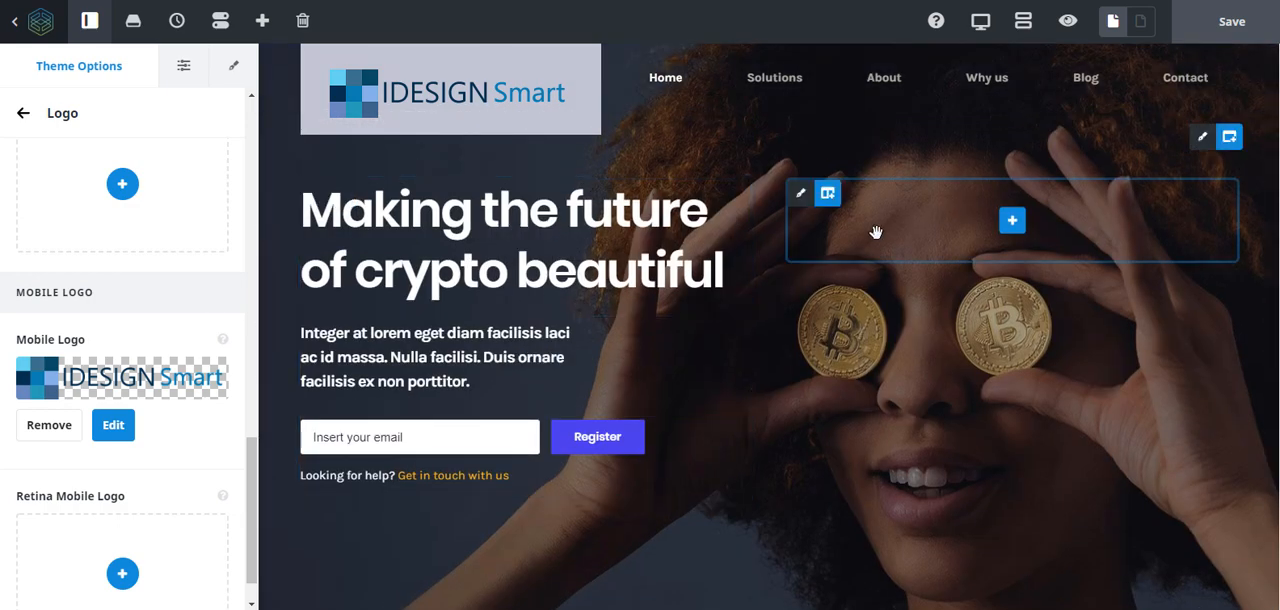
{"action": "scroll", "coordinate": [1031, 329], "scroll_direction": "down", "scroll_amount": 4}
{"action": "scroll", "coordinate": [1029, 331], "scroll_direction": "down", "scroll_amount": 3}
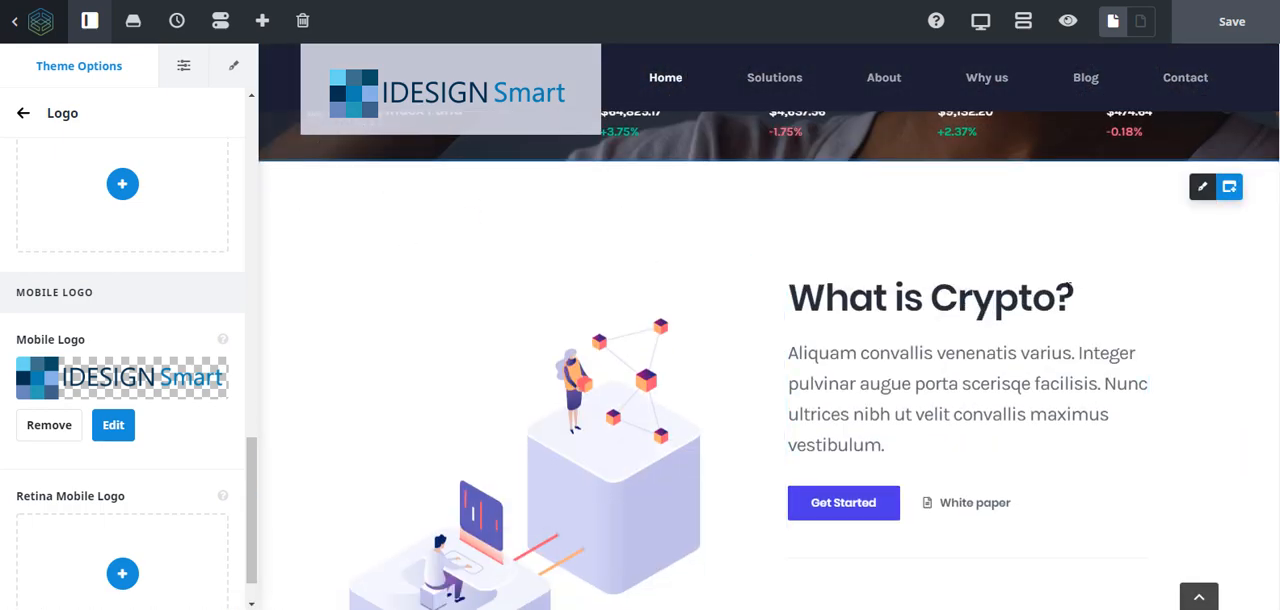
{"action": "scroll", "coordinate": [406, 260], "scroll_direction": "down", "scroll_amount": 7}
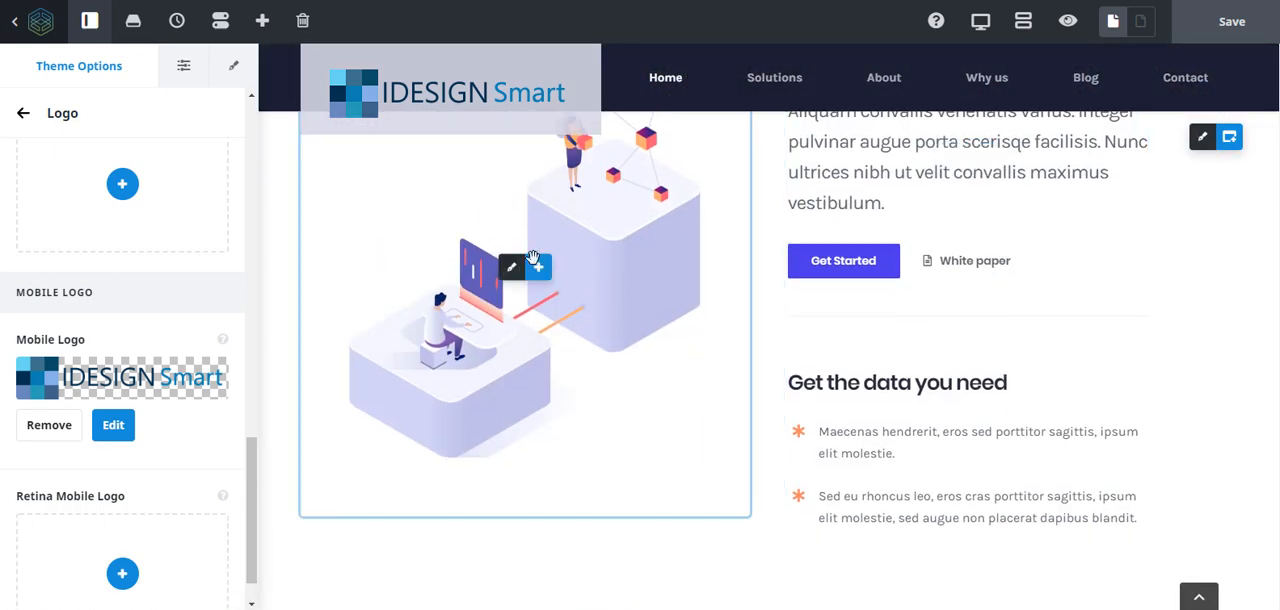
{"action": "scroll", "coordinate": [792, 287], "scroll_direction": "down", "scroll_amount": 3}
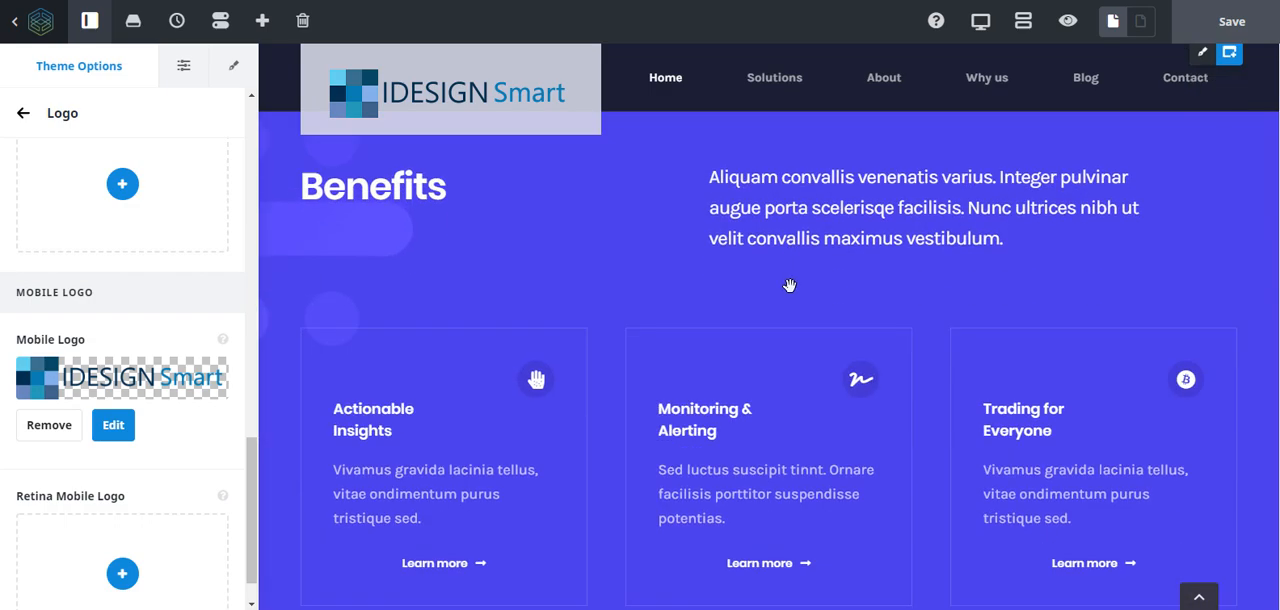
{"action": "scroll", "coordinate": [432, 201], "scroll_direction": "down", "scroll_amount": 10}
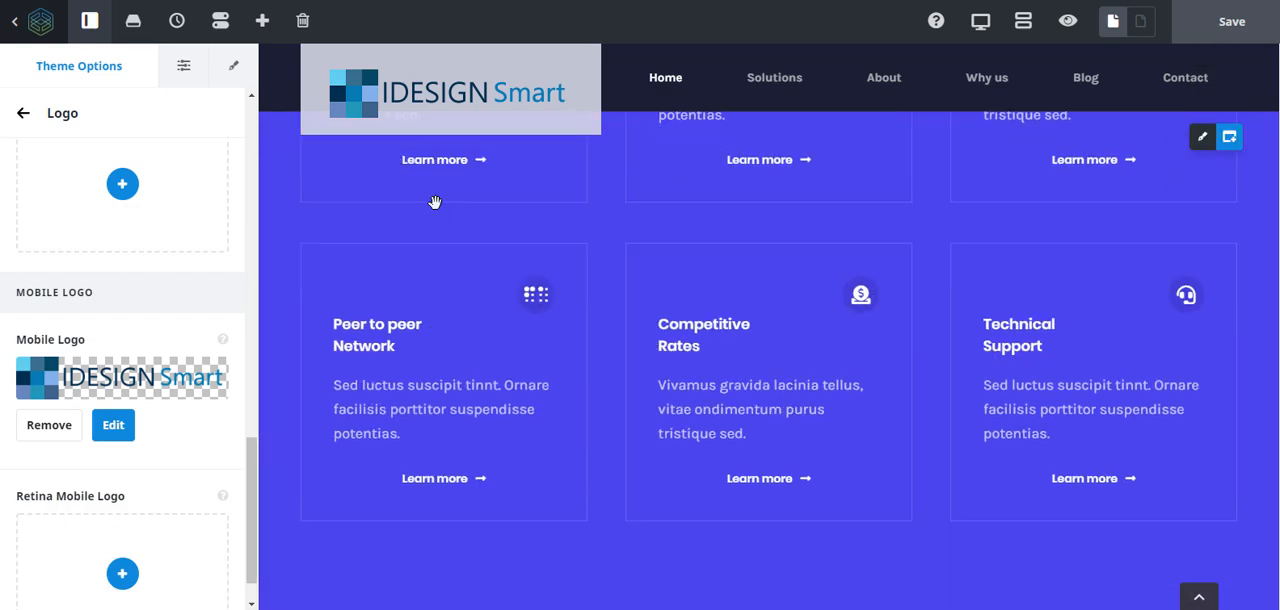
{"action": "scroll", "coordinate": [867, 284], "scroll_direction": "down", "scroll_amount": 3}
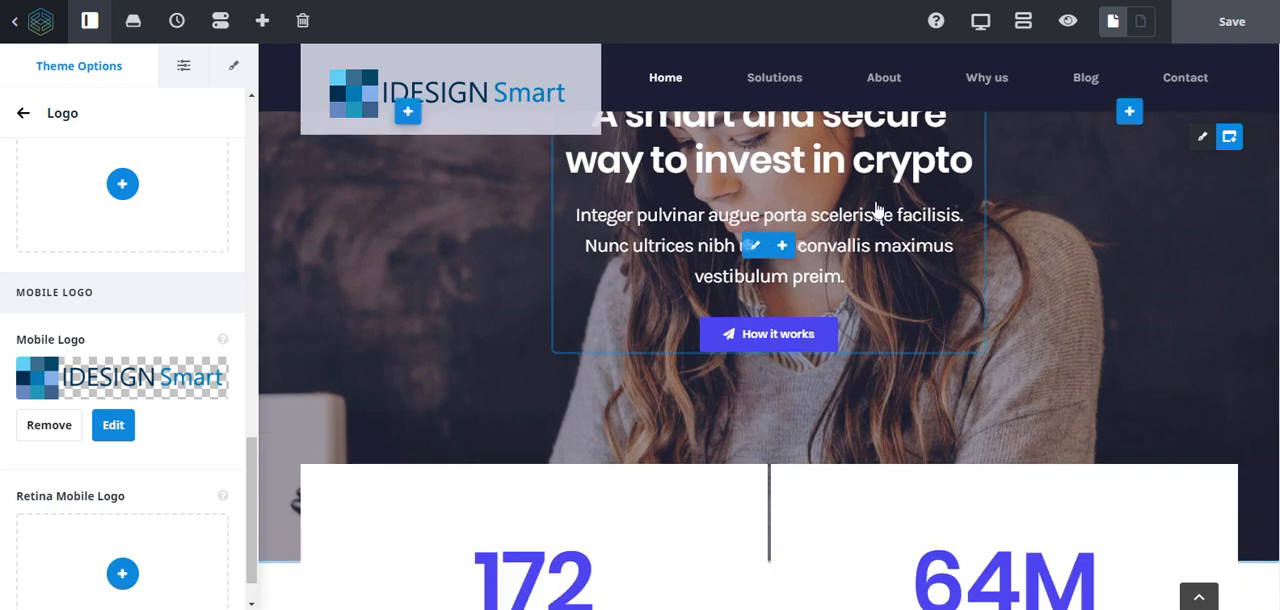
{"action": "scroll", "coordinate": [990, 346], "scroll_direction": "up", "scroll_amount": 2}
{"action": "scroll", "coordinate": [836, 314], "scroll_direction": "down", "scroll_amount": 5}
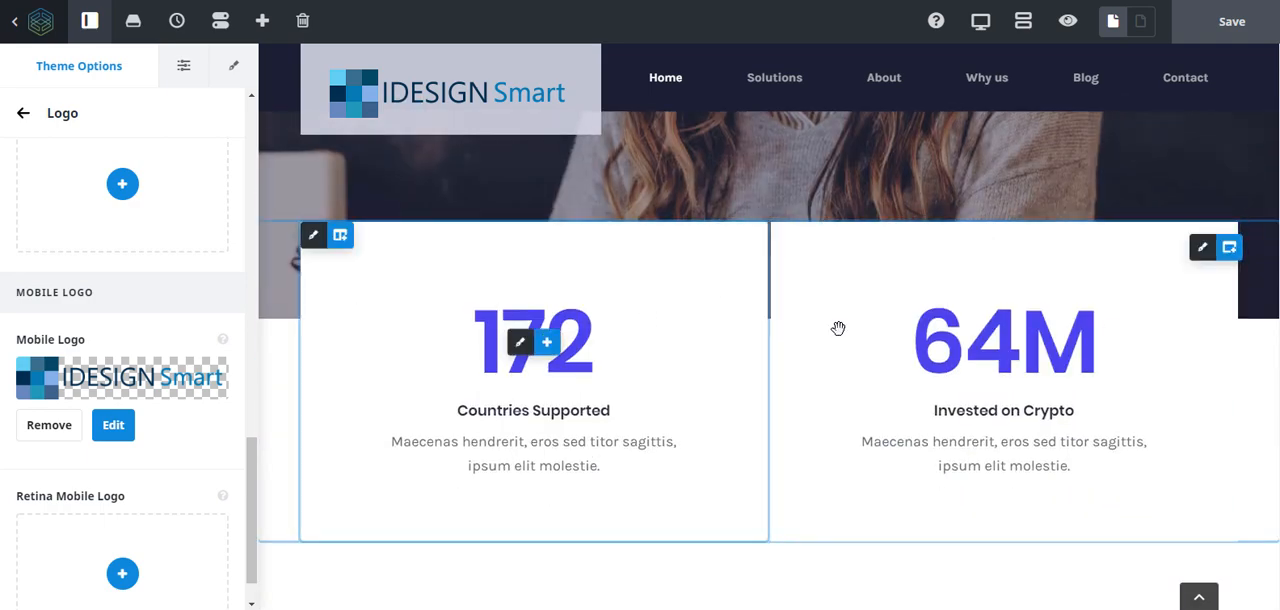
{"action": "scroll", "coordinate": [837, 329], "scroll_direction": "down", "scroll_amount": 3}
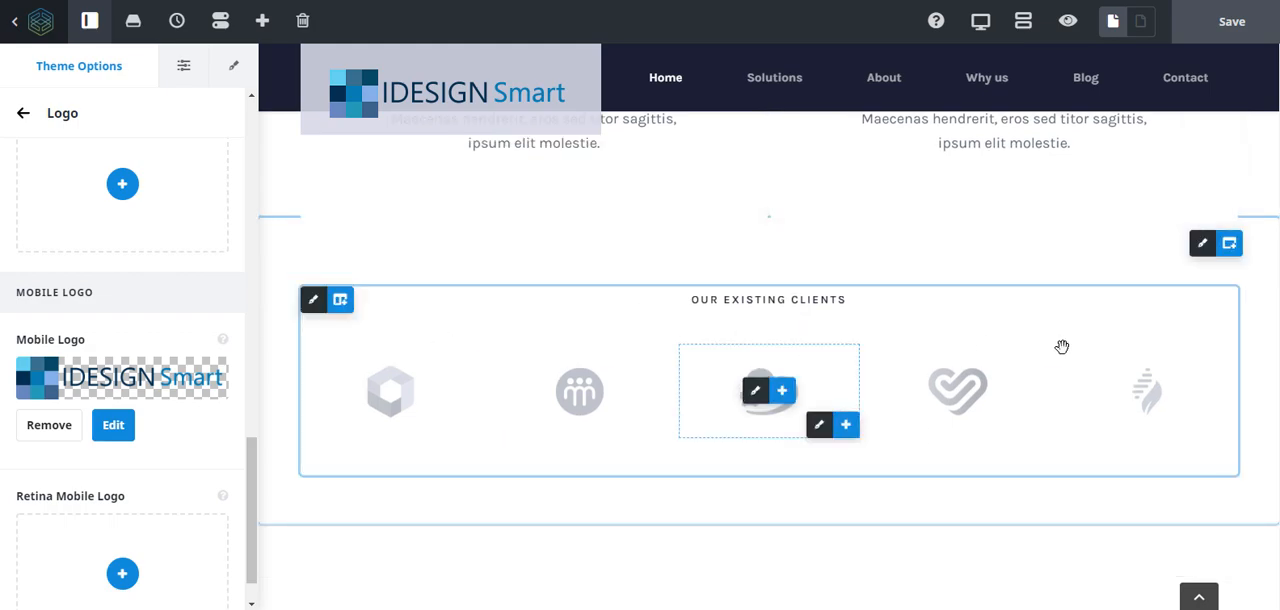
{"action": "scroll", "coordinate": [1037, 342], "scroll_direction": "down", "scroll_amount": 5}
{"action": "scroll", "coordinate": [1037, 342], "scroll_direction": "up", "scroll_amount": 5}
{"action": "scroll", "coordinate": [1037, 342], "scroll_direction": "up", "scroll_amount": 20}
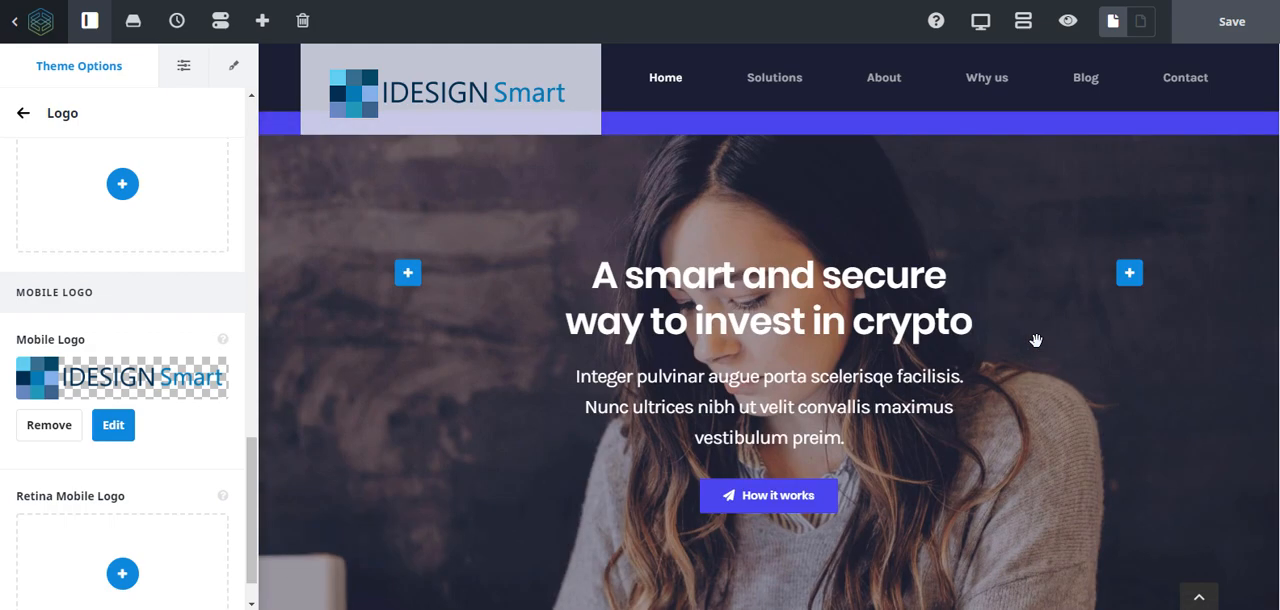
{"action": "scroll", "coordinate": [1037, 342], "scroll_direction": "up", "scroll_amount": 5}
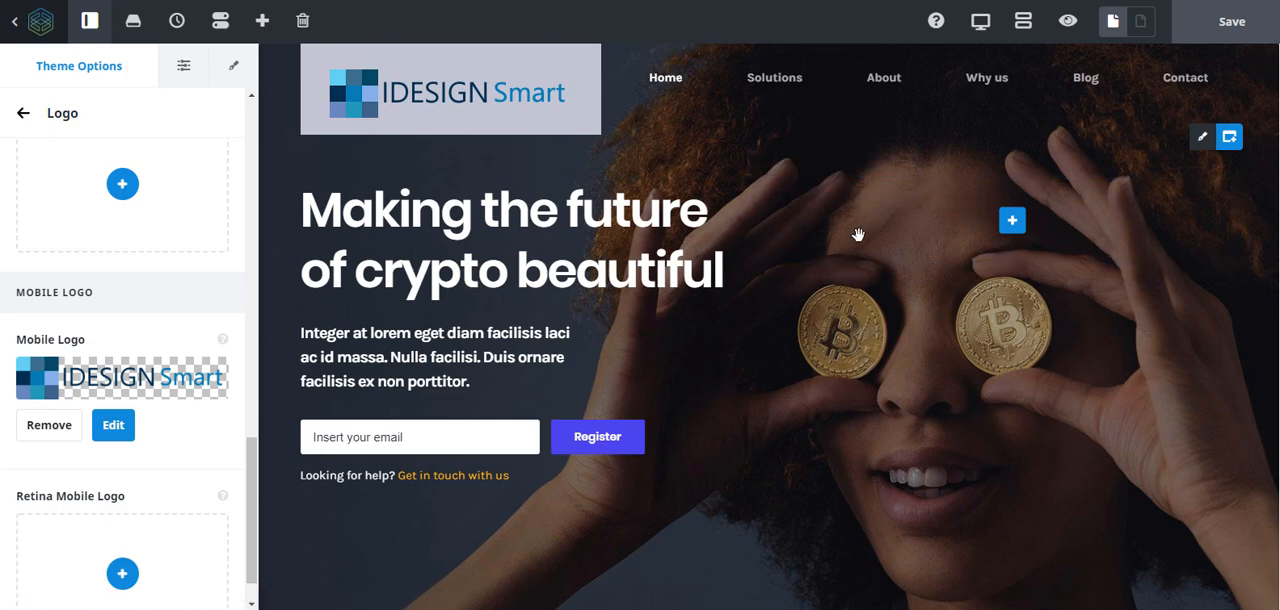
- Try a left padding of about 197 px on the empty hero column, and drag it back to the column's edge
{"action": "left_click", "coordinate": [800, 195]}
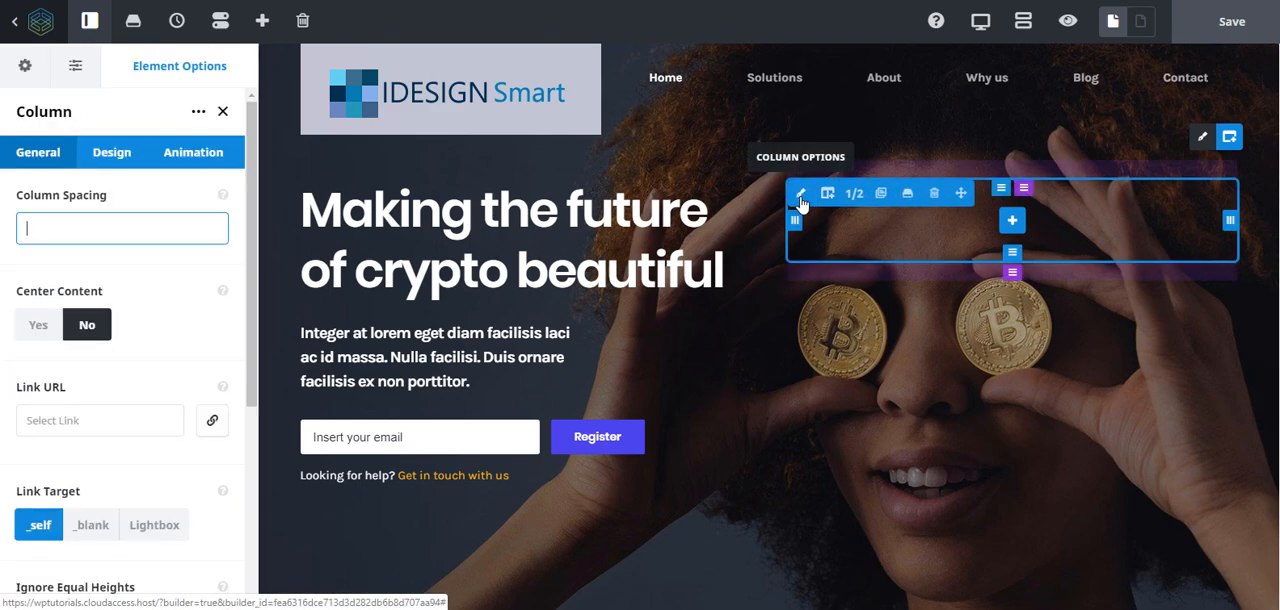
{"action": "left_click_drag", "start_coordinate": [826, 223], "coordinate": [953, 228]}
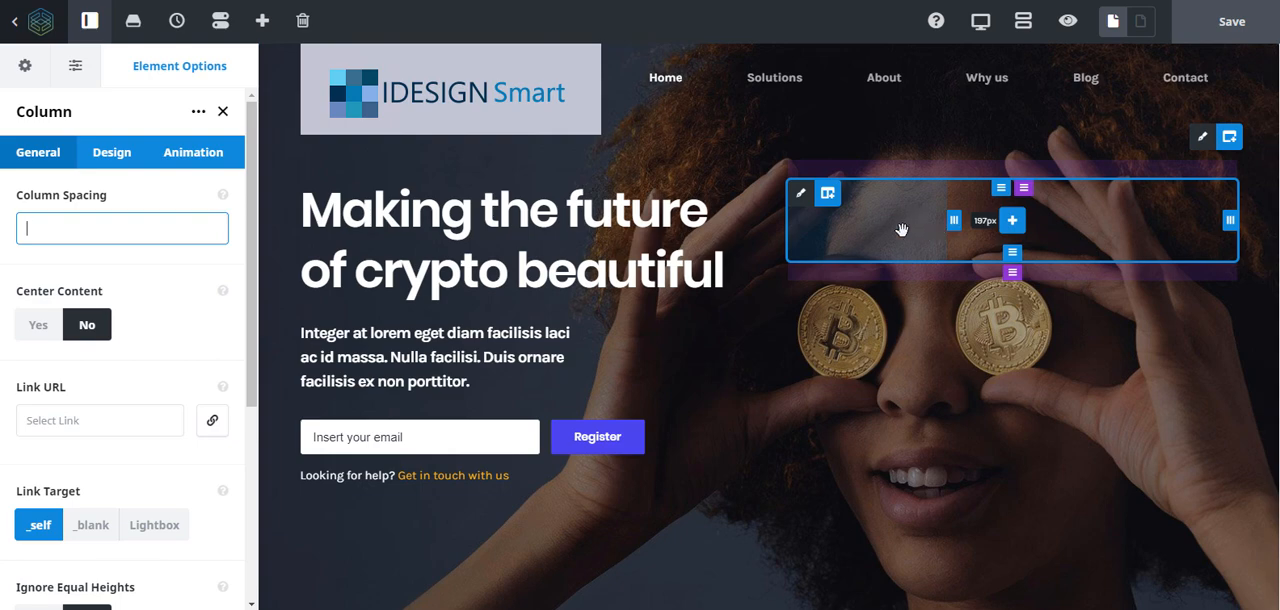
{"action": "left_click_drag", "start_coordinate": [855, 230], "coordinate": [787, 229]}
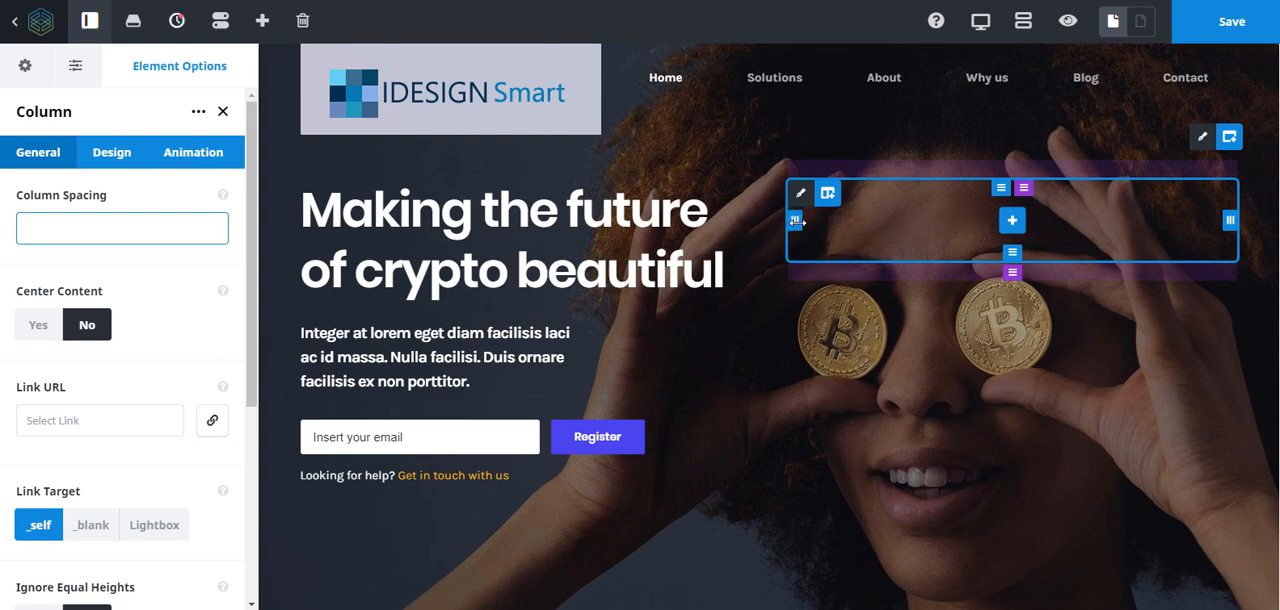
{"action": "mouse_move", "coordinate": [831, 206]}
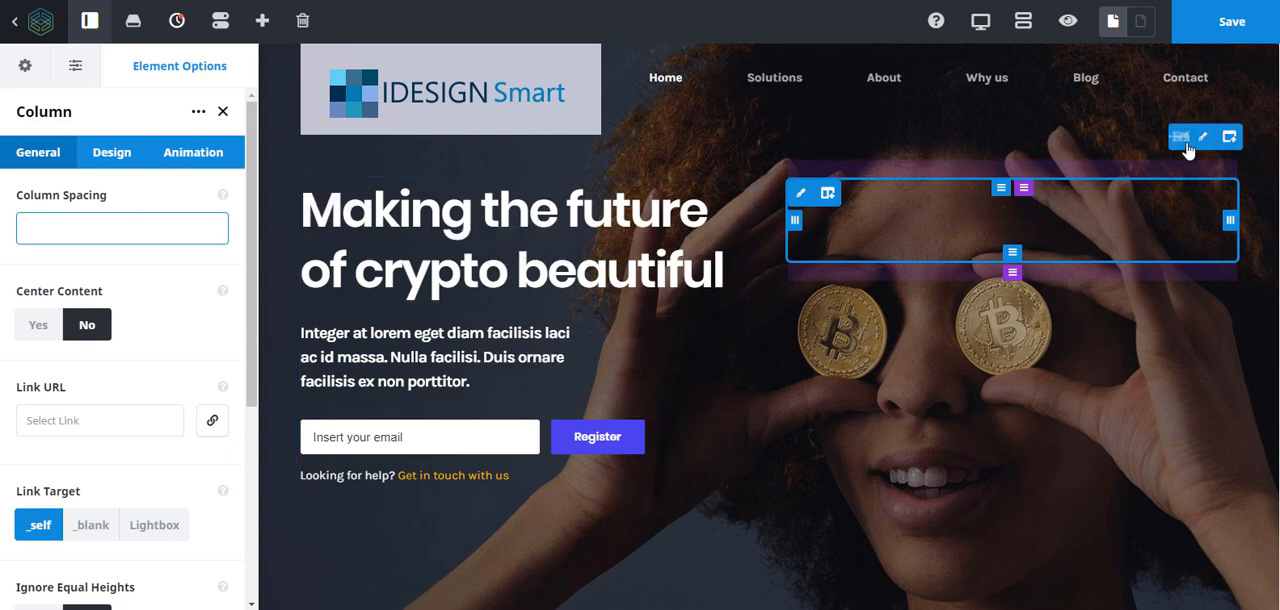
- Examine the hero headline's inline text formatting, its column options and its Title element options
{"action": "scroll", "coordinate": [1157, 359], "scroll_direction": "down", "scroll_amount": 10}
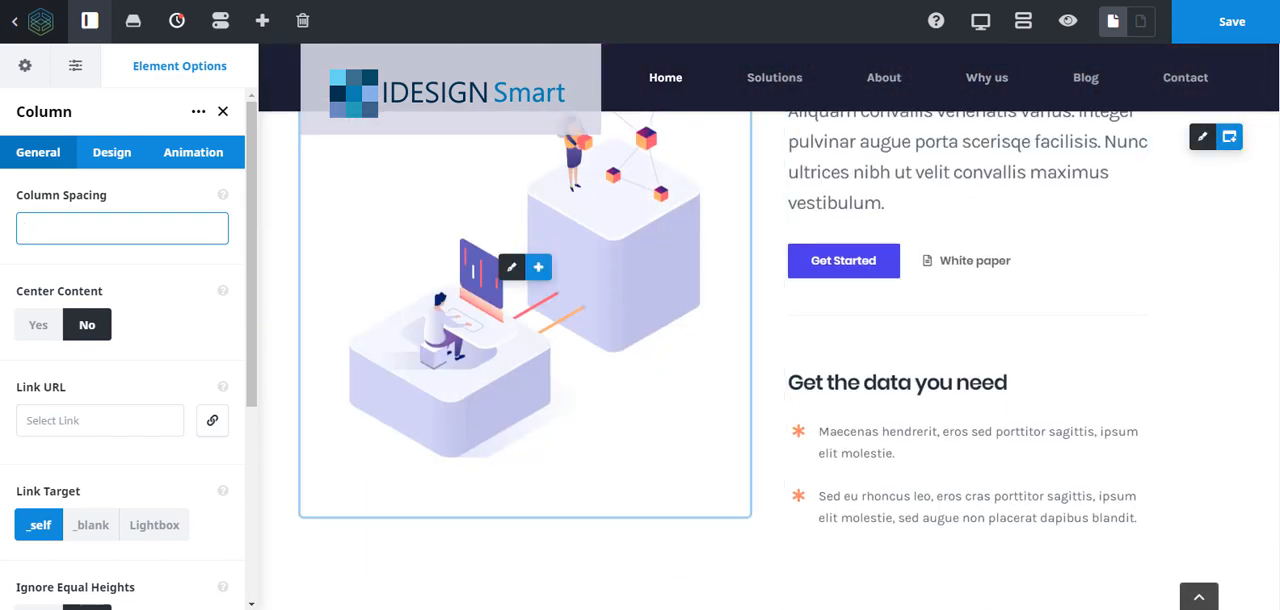
{"action": "scroll", "coordinate": [877, 371], "scroll_direction": "up", "scroll_amount": 8}
{"action": "scroll", "coordinate": [965, 395], "scroll_direction": "up", "scroll_amount": 3}
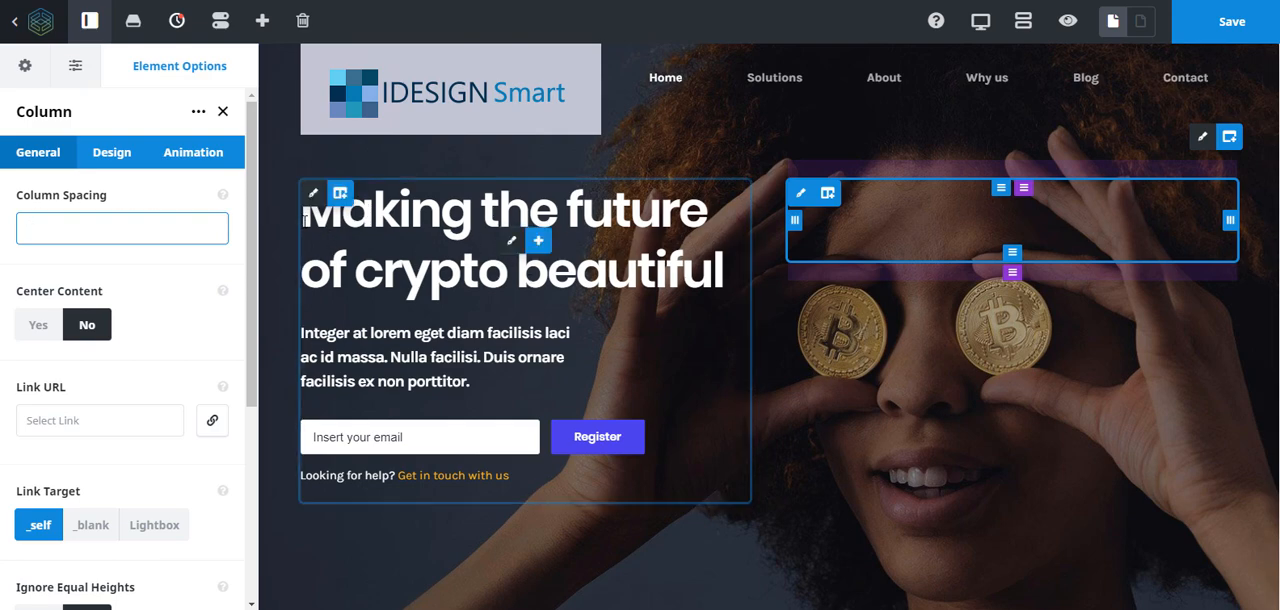
{"action": "left_click_drag", "start_coordinate": [335, 218], "coordinate": [706, 219]}
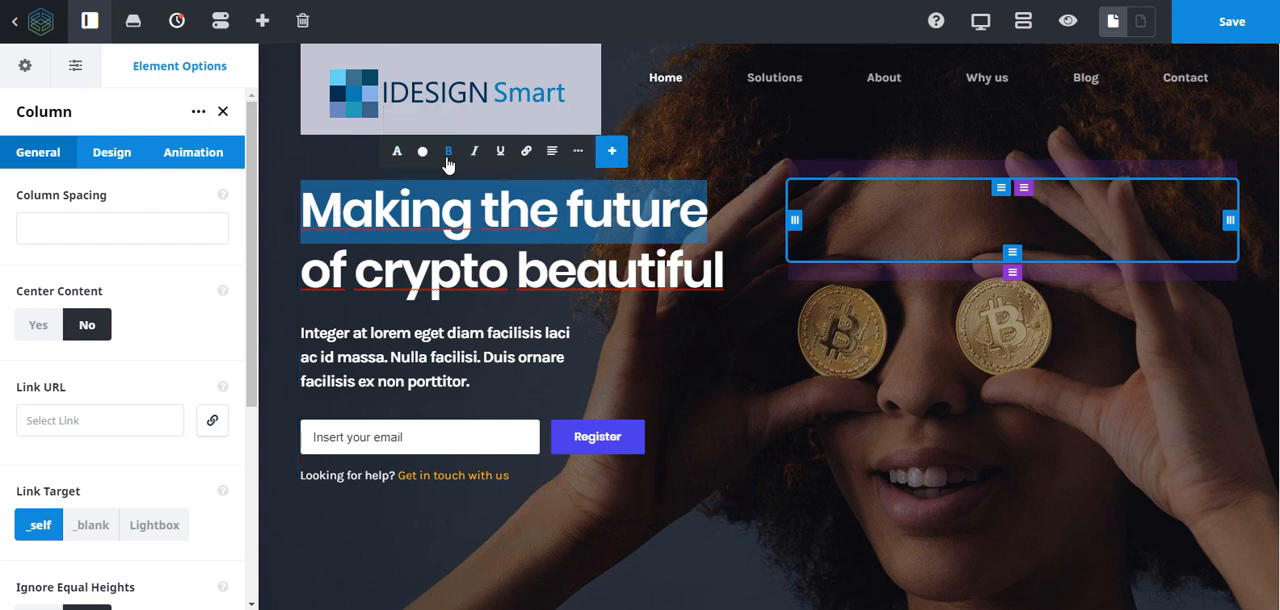
{"action": "left_click", "coordinate": [499, 213]}
{"action": "left_click_drag", "start_coordinate": [708, 212], "coordinate": [310, 208]}
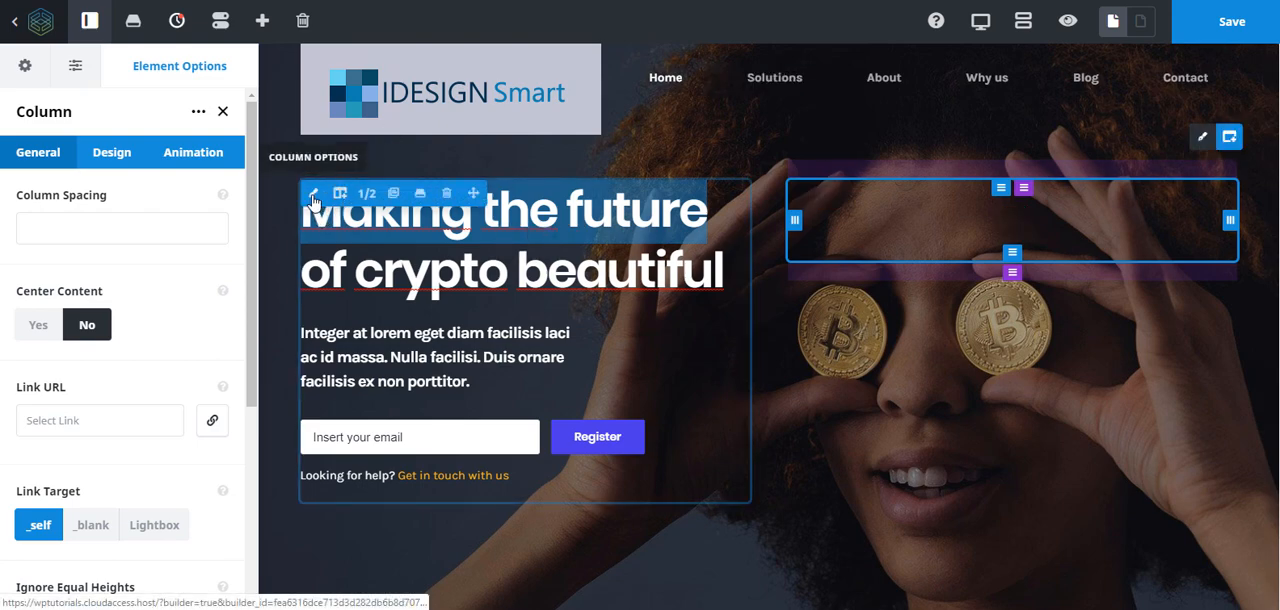
{"action": "left_click", "coordinate": [313, 200]}
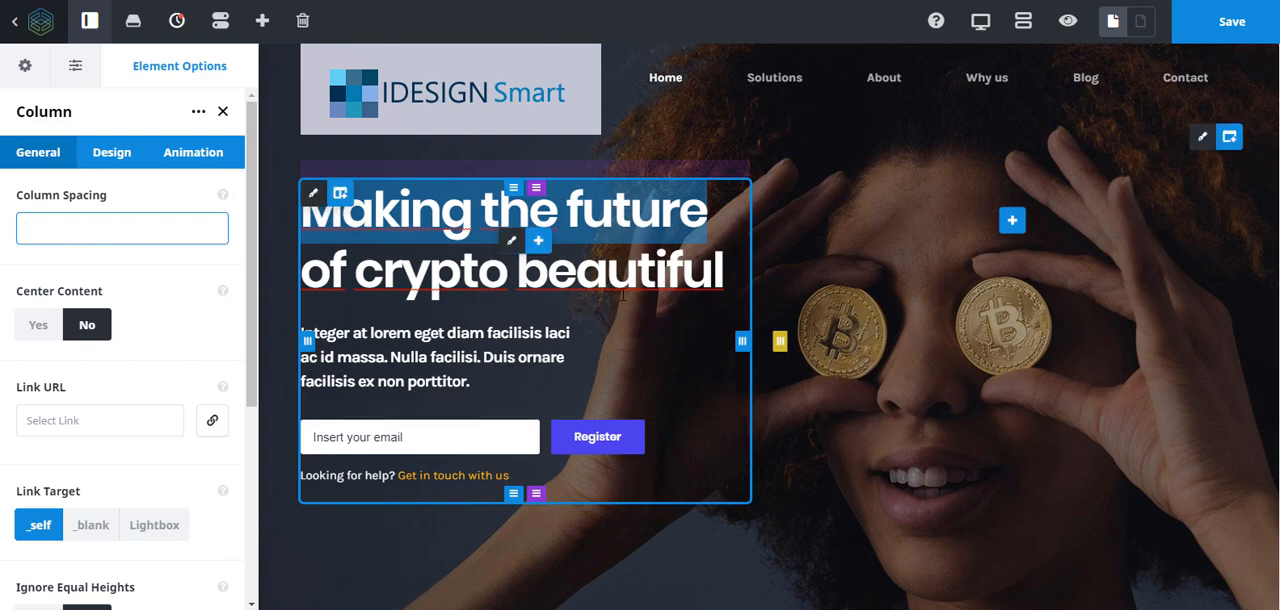
{"action": "left_click", "coordinate": [511, 242]}
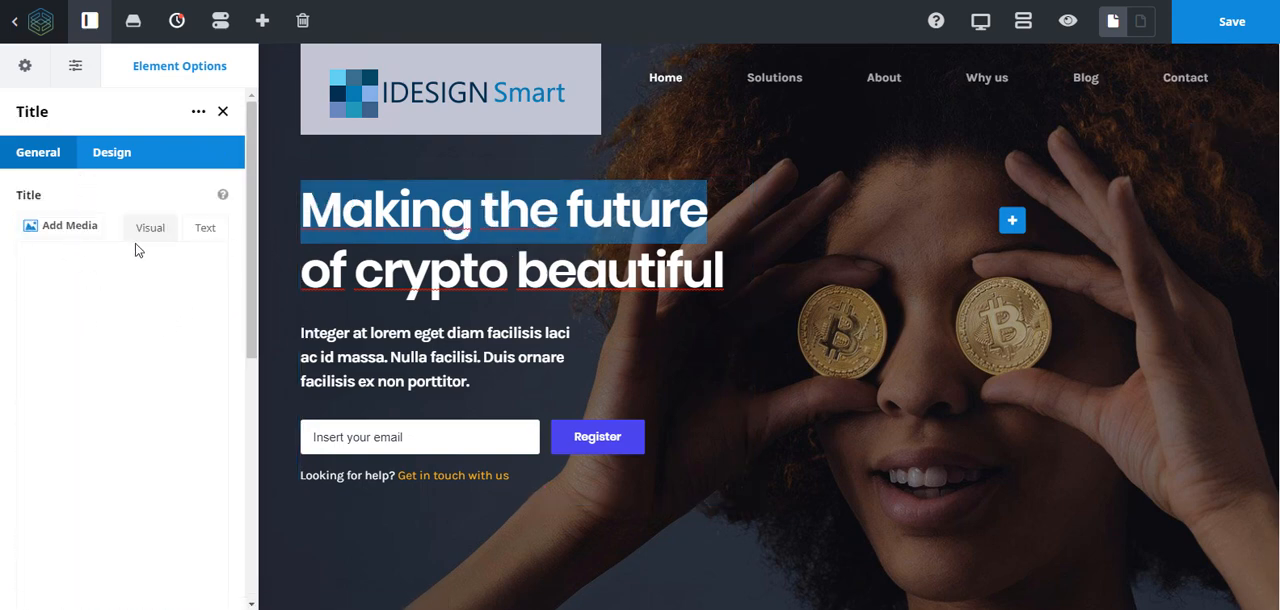
{"action": "left_click_drag", "start_coordinate": [111, 377], "coordinate": [15, 358]}
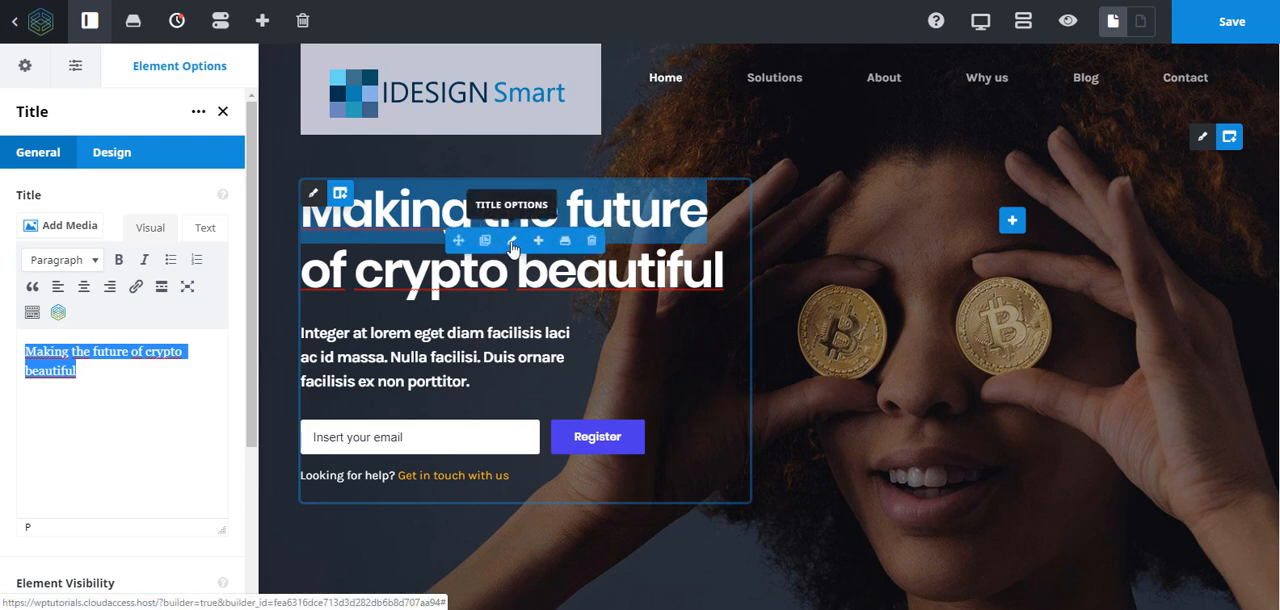
- Replace "crypto" with "IDesignsmart" in the hero headline and delete "beautiful" so it reads "Making the future of IDesignsmart"
{"action": "left_click", "coordinate": [510, 282]}
{"action": "left_click_drag", "start_coordinate": [508, 282], "coordinate": [357, 286]}
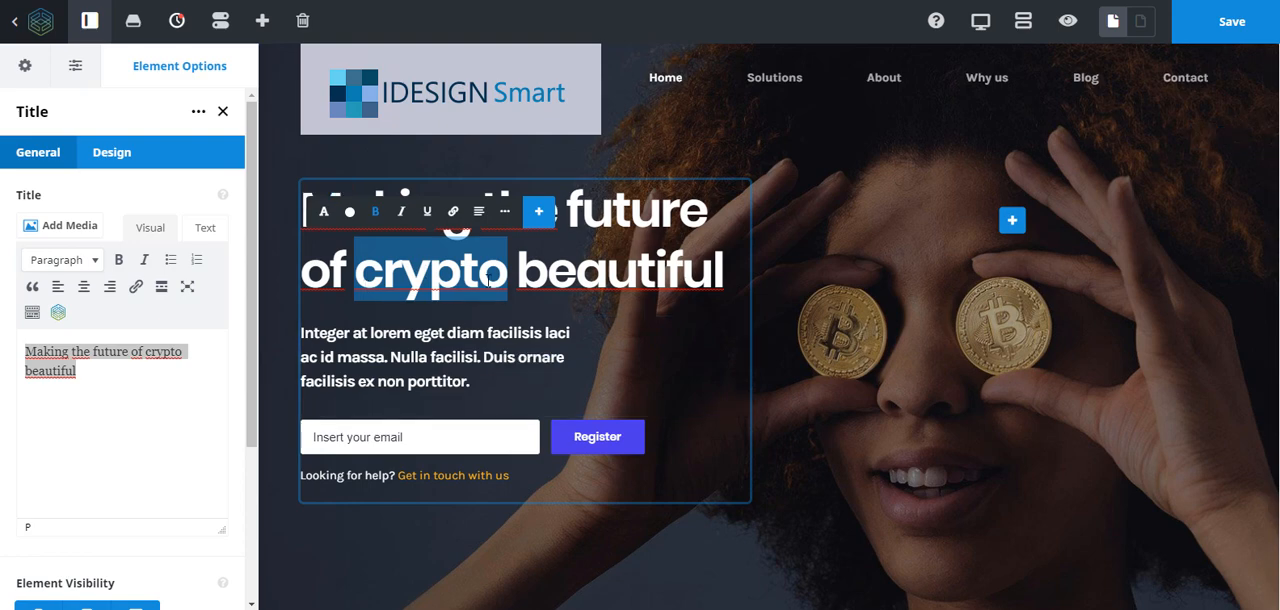
{"action": "type", "text": "ID"}
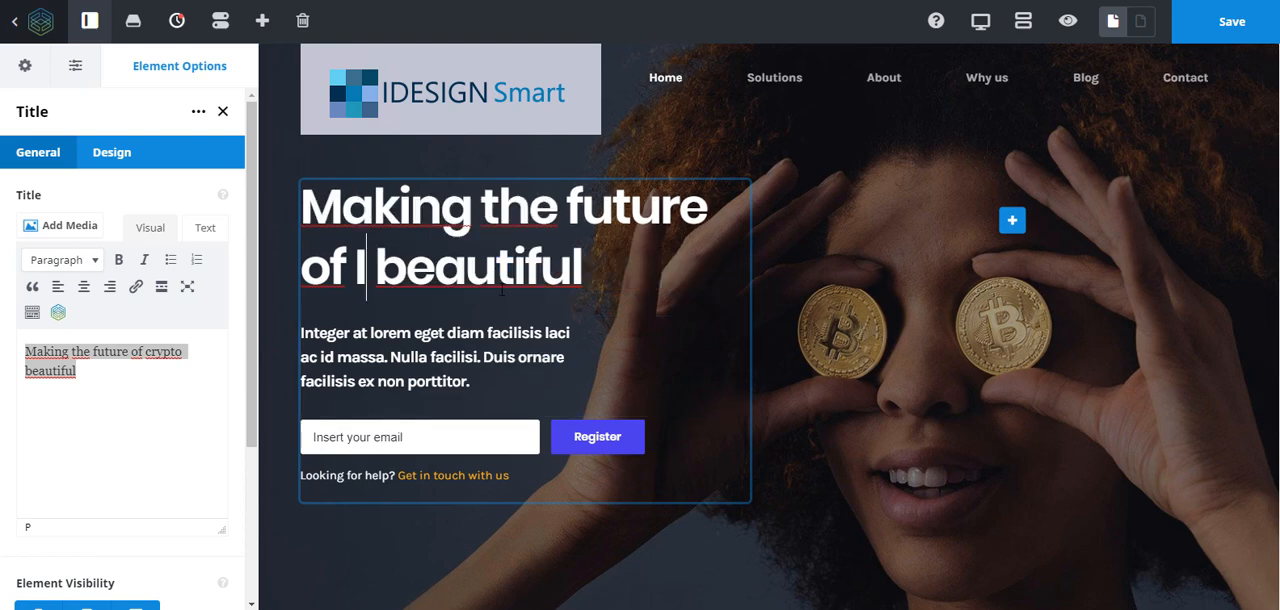
{"action": "type", "text": "esignsm"}
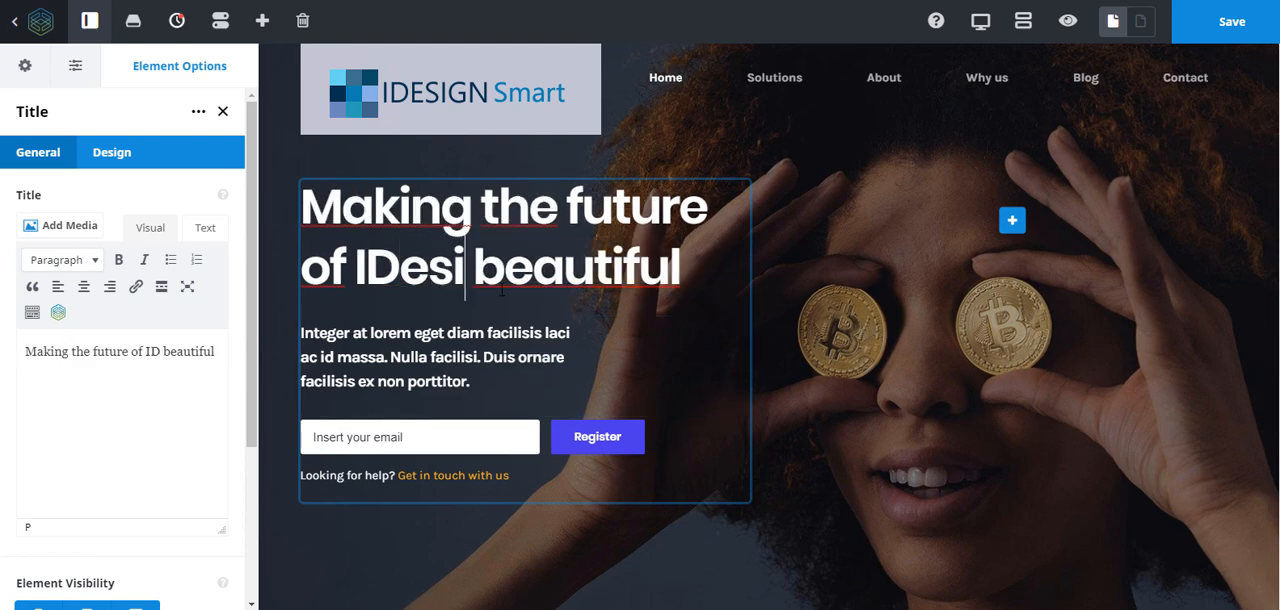
{"action": "type", "text": "art"}
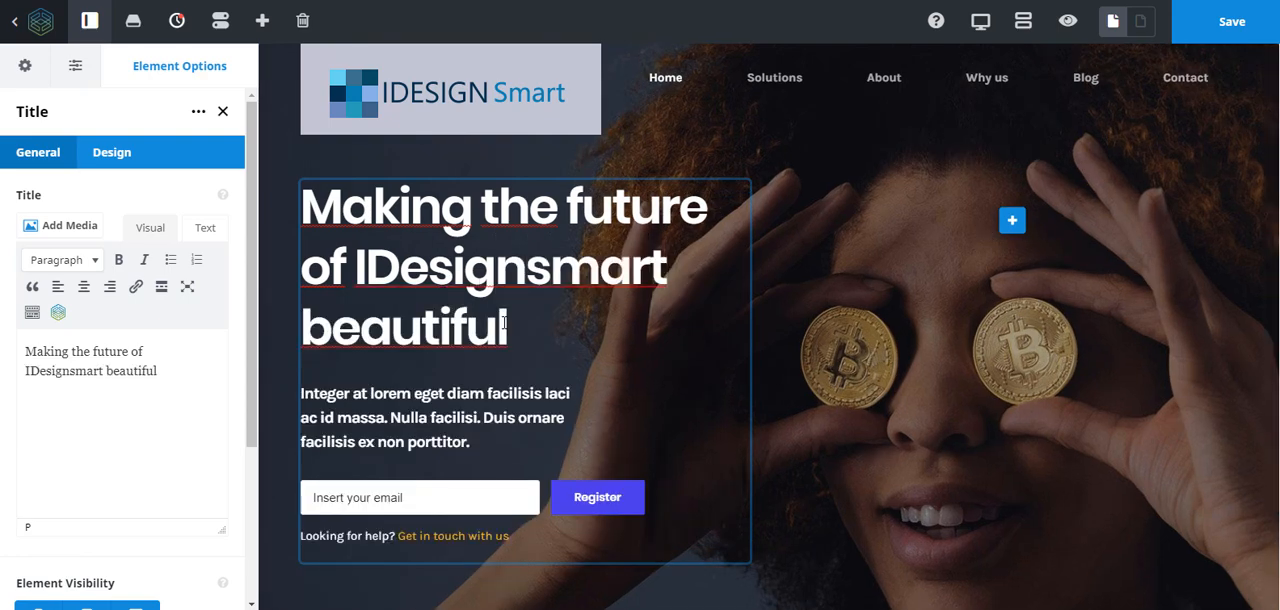
{"action": "key", "text": "Delete"}
{"action": "key", "text": "Delete"}
{"action": "key", "text": "Delete"}
{"action": "key", "text": "Delete"}
{"action": "key", "text": "Delete"}
{"action": "key", "text": "Delete"}
{"action": "key", "text": "Delete"}
{"action": "key", "text": "Delete"}
{"action": "key", "text": "Delete"}
{"action": "key", "text": "Delete"}
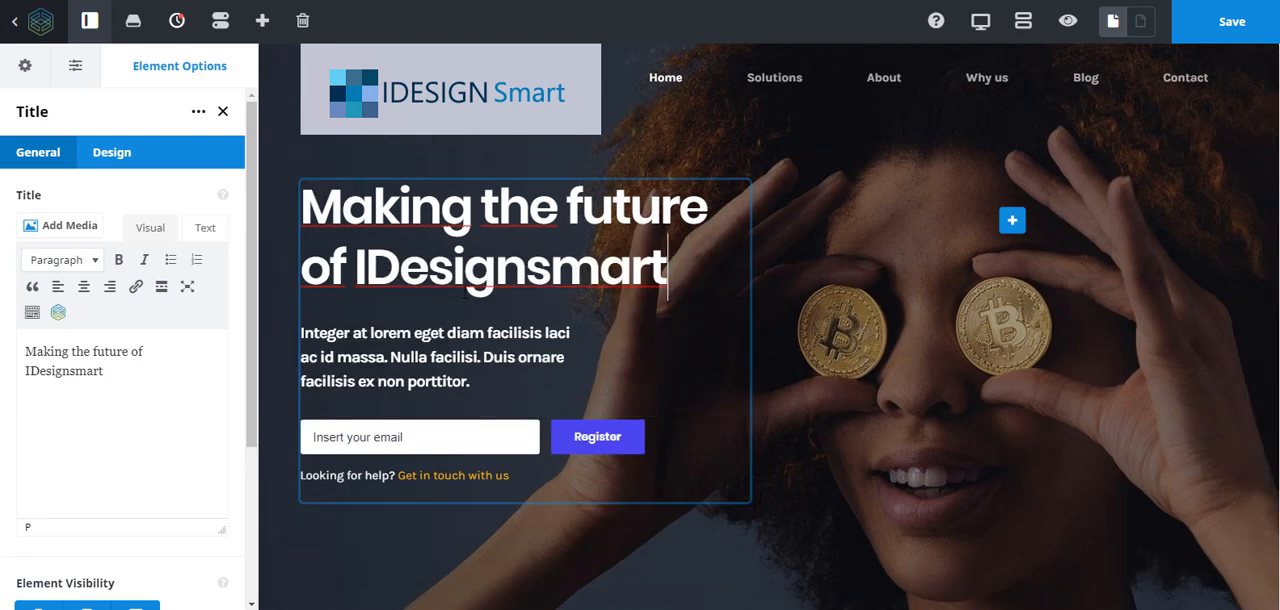
- Italicize "IDesignsmart" in the hero headline and try grey font colors on it, ending with #3a3a3a
{"action": "left_click_drag", "start_coordinate": [672, 276], "coordinate": [357, 275]}
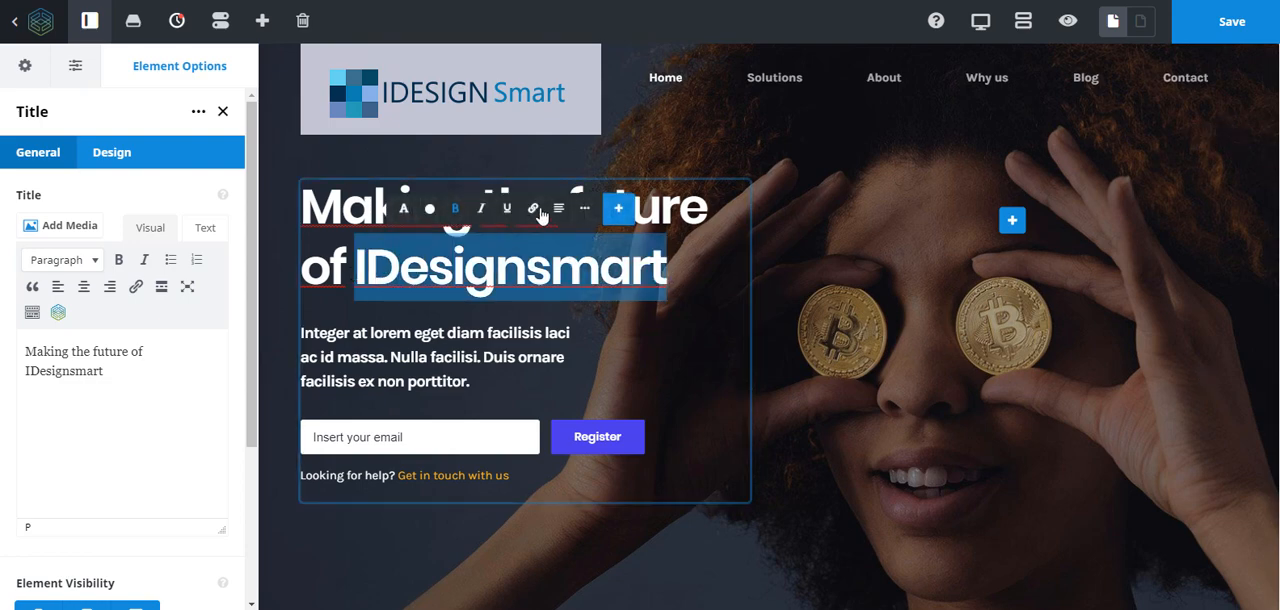
{"action": "left_click", "coordinate": [481, 210]}
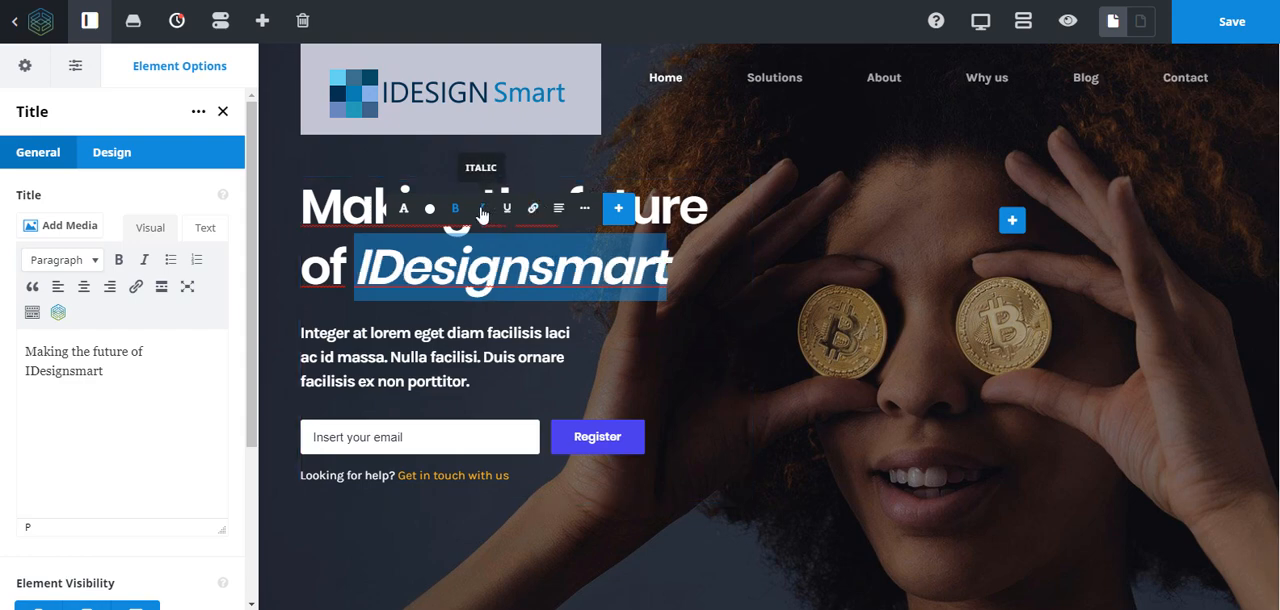
{"action": "left_click", "coordinate": [432, 211]}
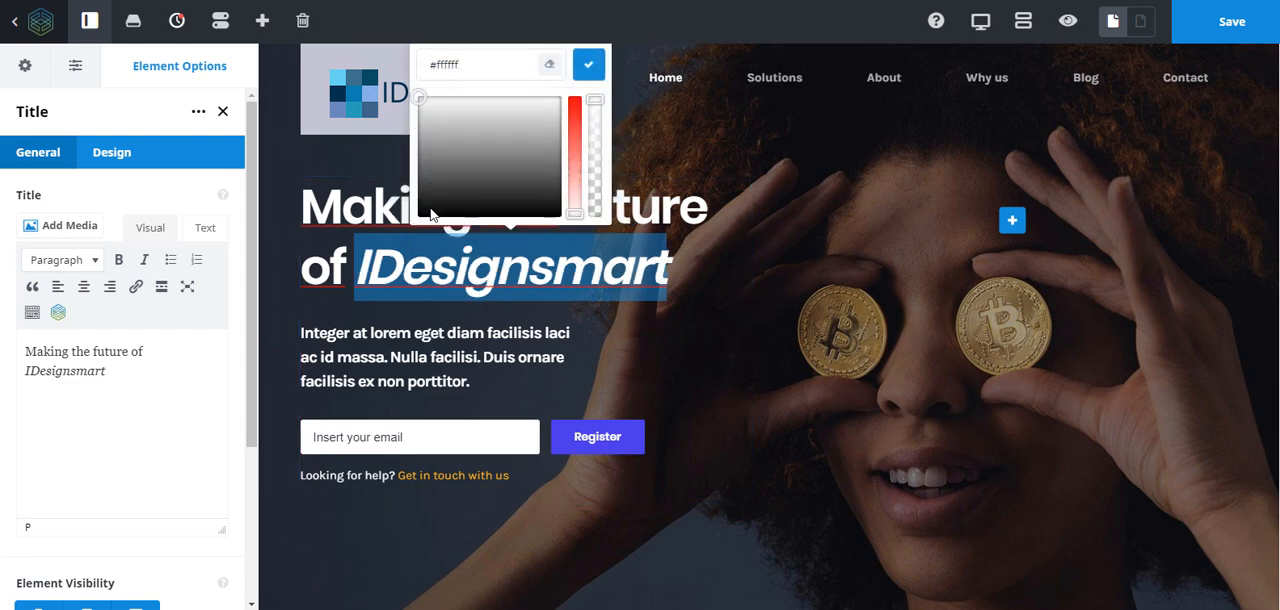
{"action": "left_click", "coordinate": [430, 104]}
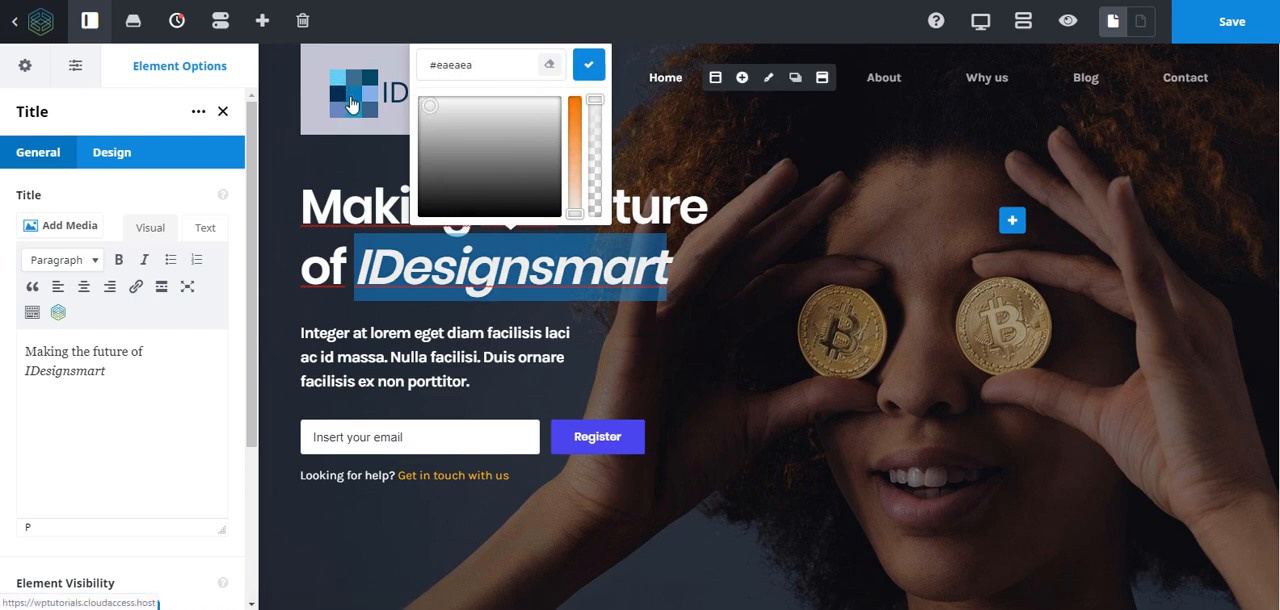
{"action": "left_click", "coordinate": [435, 108]}
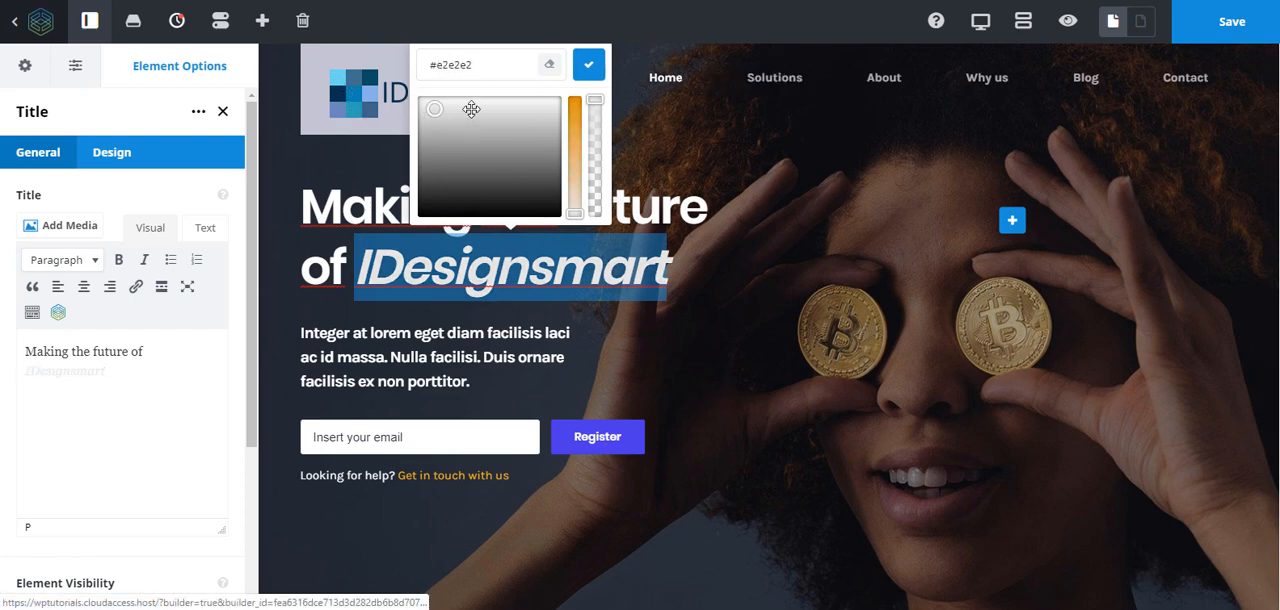
{"action": "scroll", "coordinate": [536, 148], "scroll_direction": "down", "scroll_amount": 3}
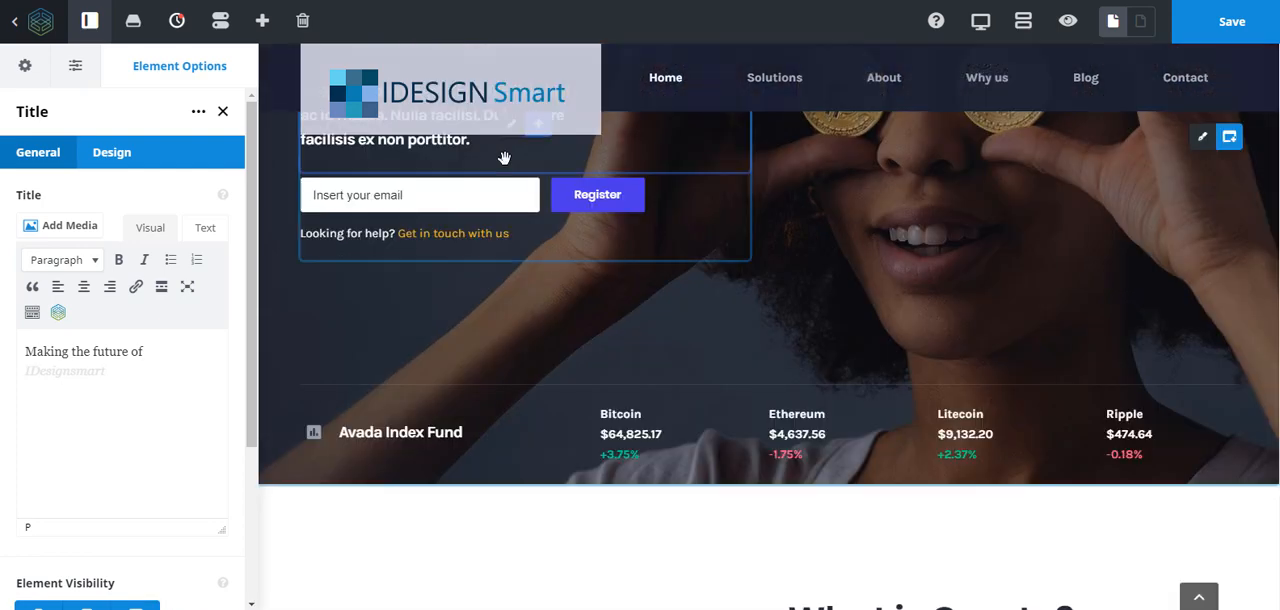
{"action": "scroll", "coordinate": [545, 195], "scroll_direction": "up", "scroll_amount": 3}
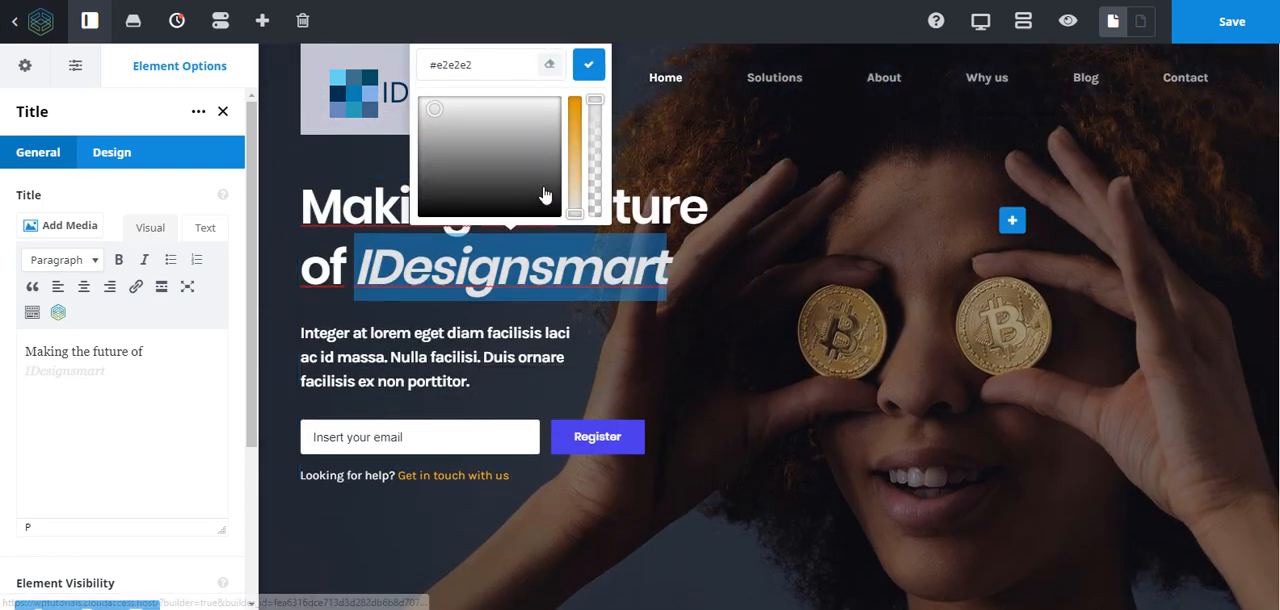
{"action": "left_click_drag", "start_coordinate": [433, 108], "coordinate": [476, 182]}
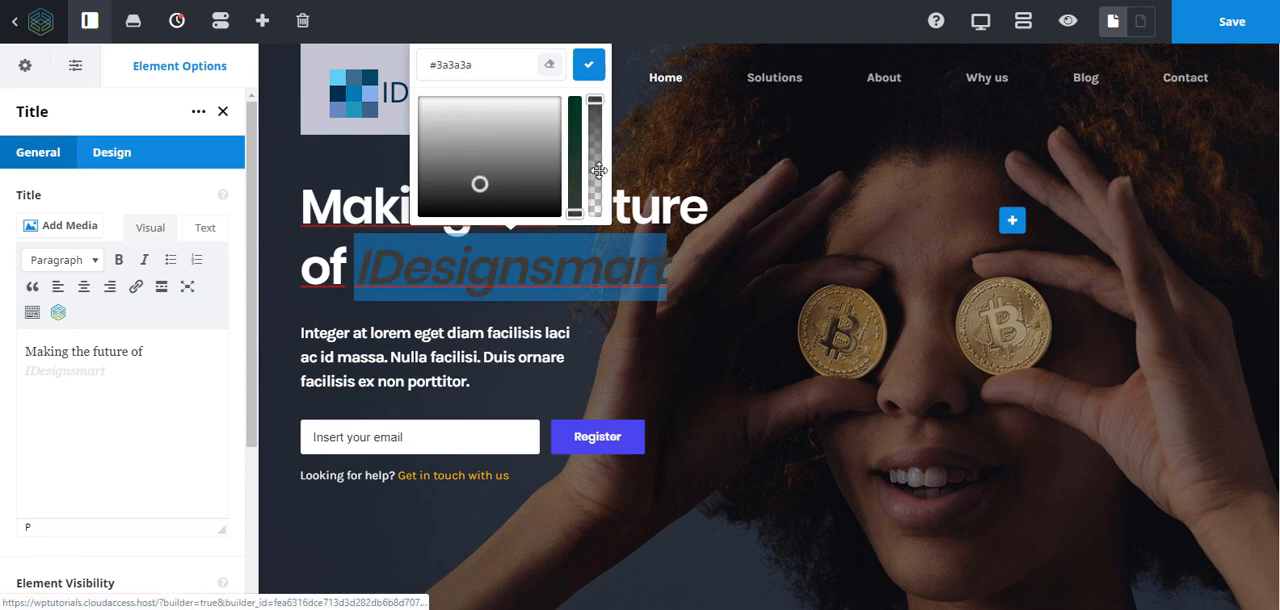
{"action": "scroll", "coordinate": [520, 176], "scroll_direction": "down", "scroll_amount": 3}
{"action": "scroll", "coordinate": [520, 176], "scroll_direction": "up", "scroll_amount": 4}
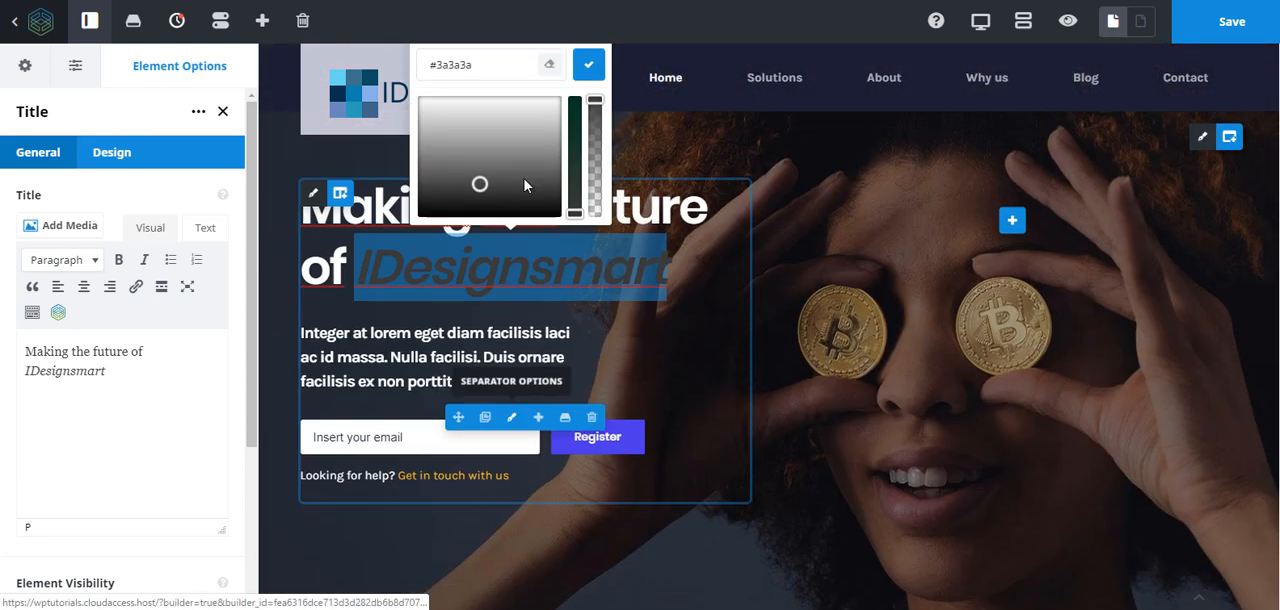
- Set the font color of "IDesignsmart" in the hero headline to the pink #b54c9e
{"action": "left_click_drag", "start_coordinate": [575, 213], "coordinate": [575, 151]}
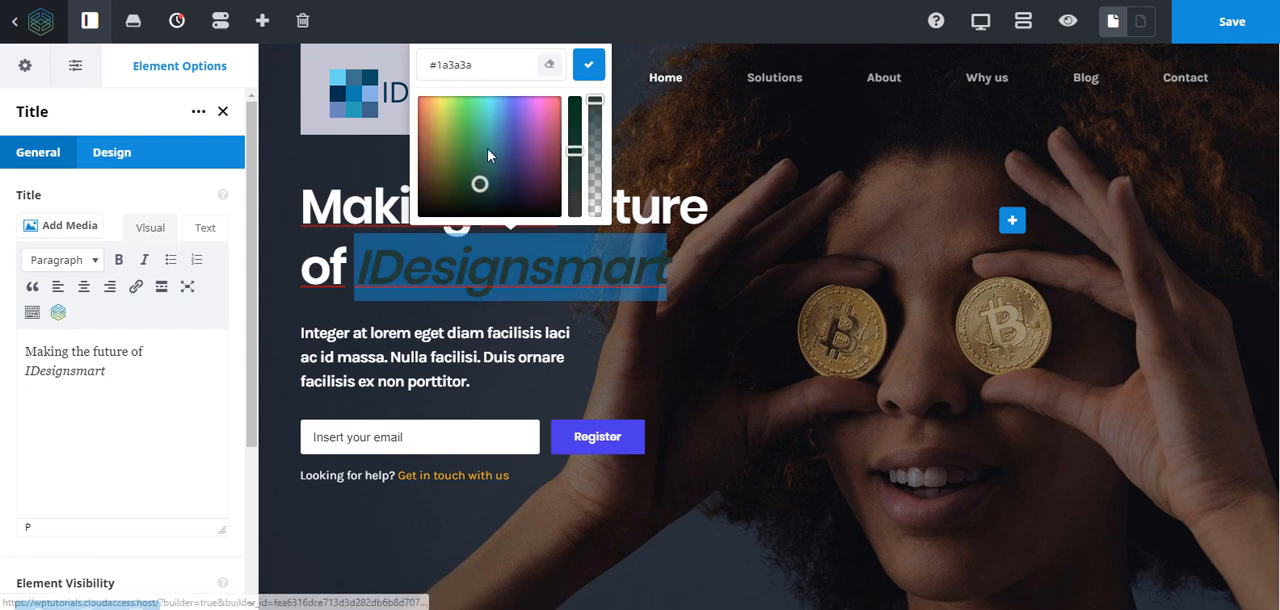
{"action": "left_click", "coordinate": [517, 138]}
{"action": "left_click_drag", "start_coordinate": [517, 138], "coordinate": [547, 128]}
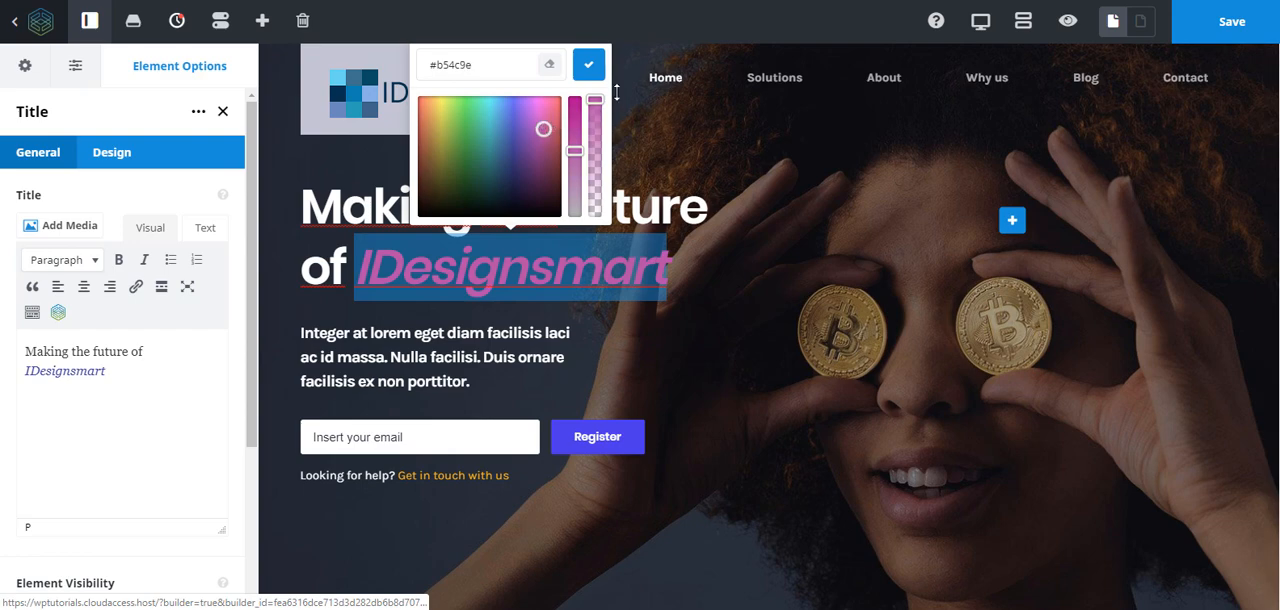
{"action": "left_click", "coordinate": [590, 66]}
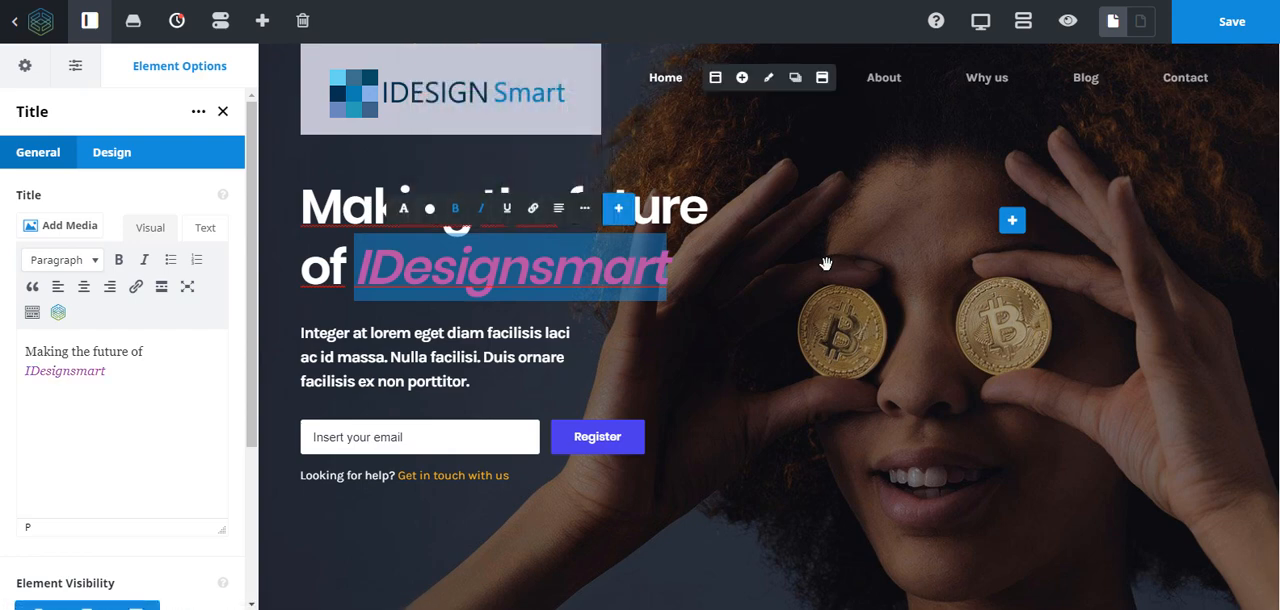
{"action": "scroll", "coordinate": [720, 329], "scroll_direction": "down", "scroll_amount": 3}
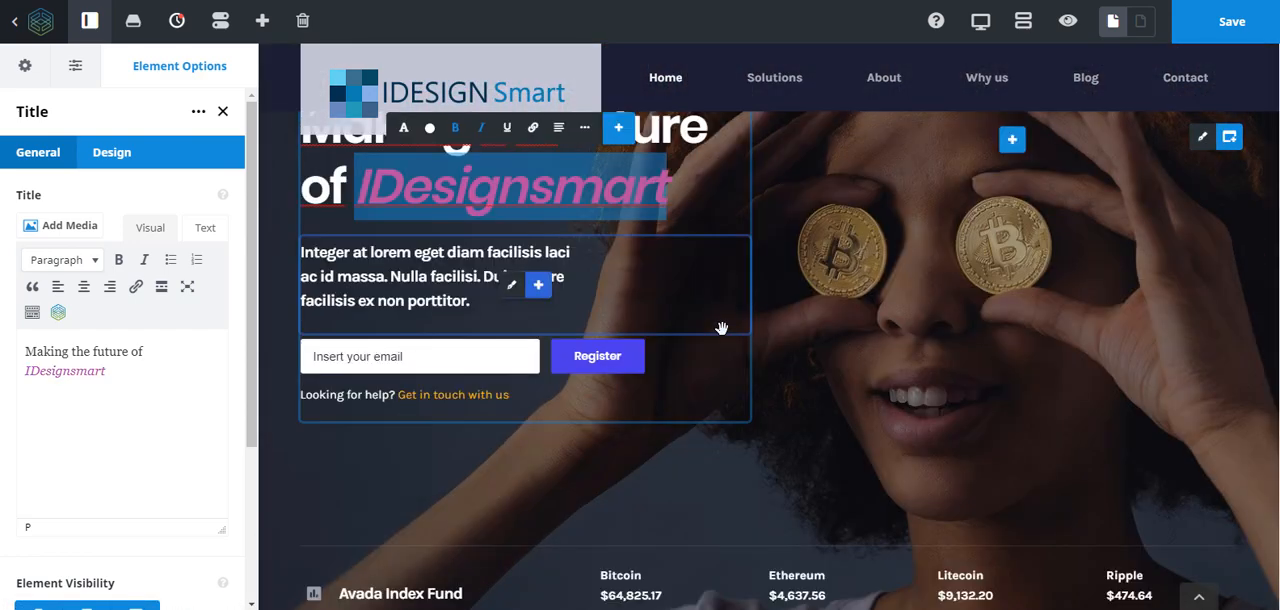
{"action": "scroll", "coordinate": [720, 329], "scroll_direction": "up", "scroll_amount": 3}
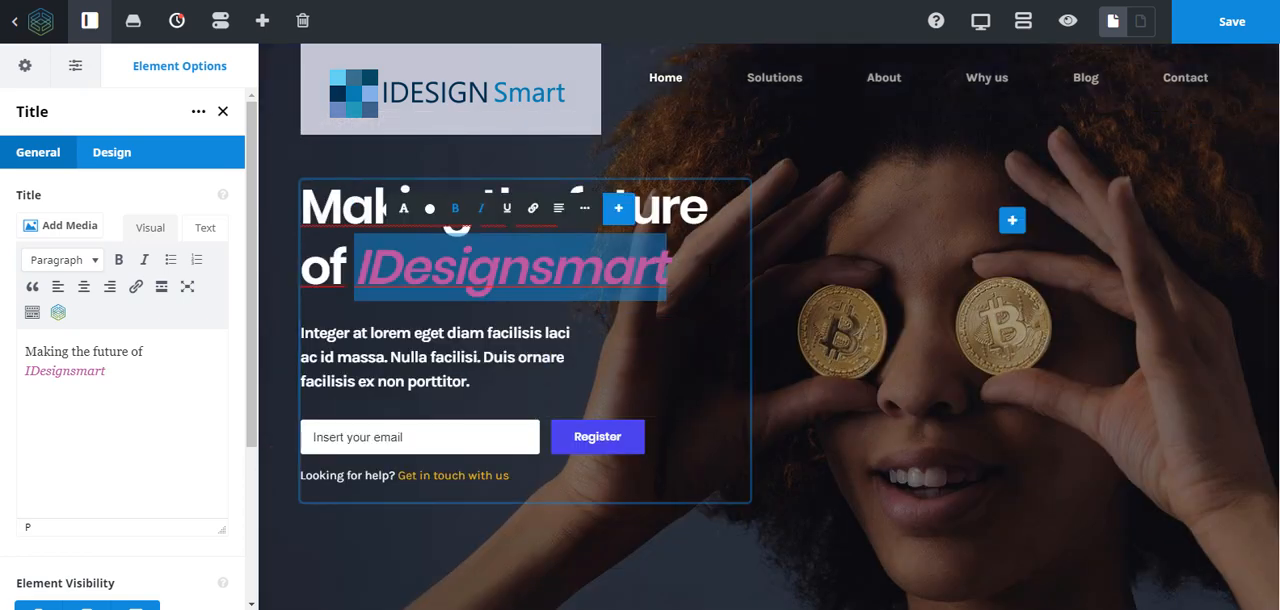
{"action": "left_click", "coordinate": [640, 272]}
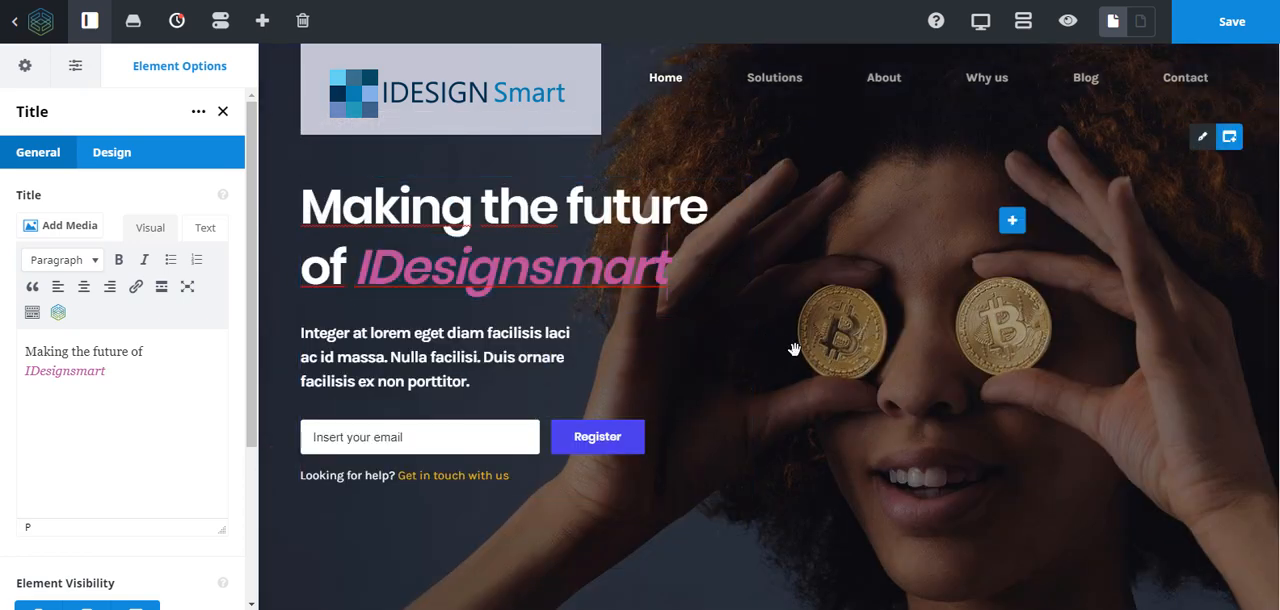
- Compare the hero headline's HTML code with its visual view in the Title element's content editor
{"action": "left_click", "coordinate": [203, 229]}
{"action": "left_click_drag", "start_coordinate": [53, 391], "coordinate": [3, 348]}
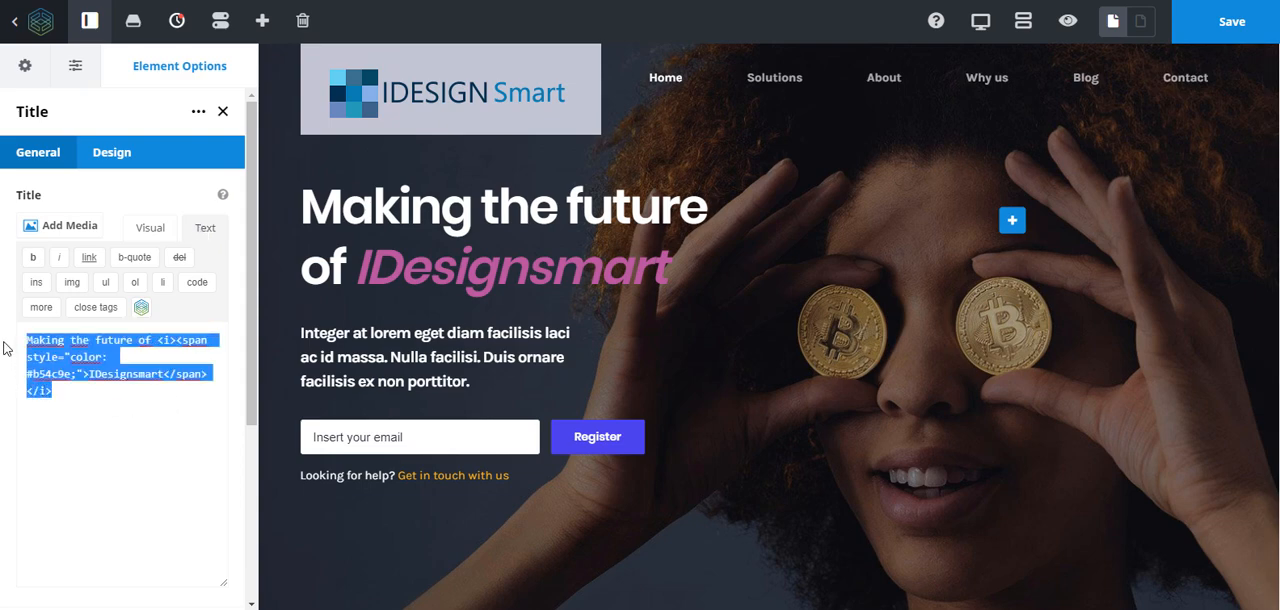
{"action": "left_click", "coordinate": [152, 229]}
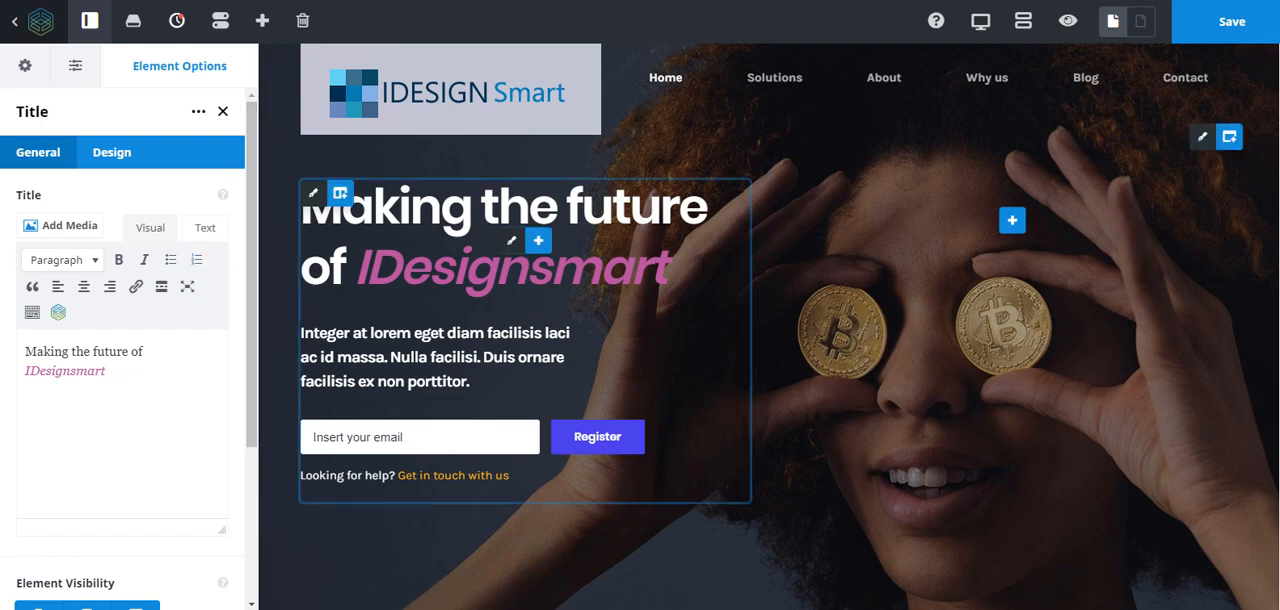
{"action": "mouse_move", "coordinate": [514, 249]}
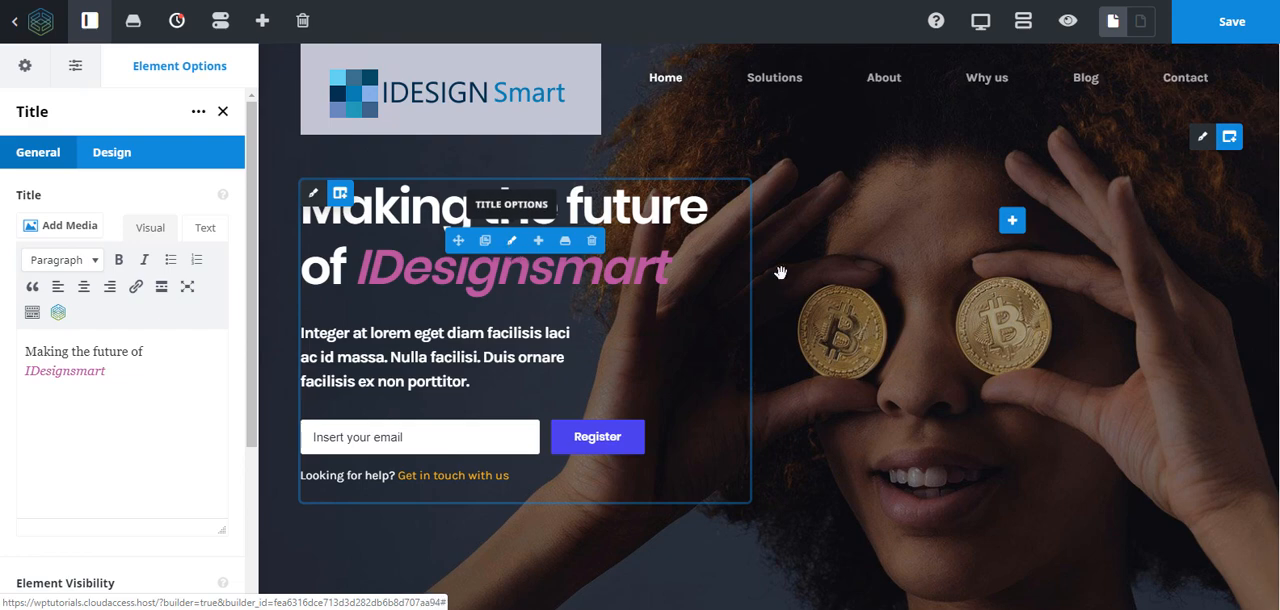
{"action": "left_click_drag", "start_coordinate": [141, 377], "coordinate": [77, 371]}
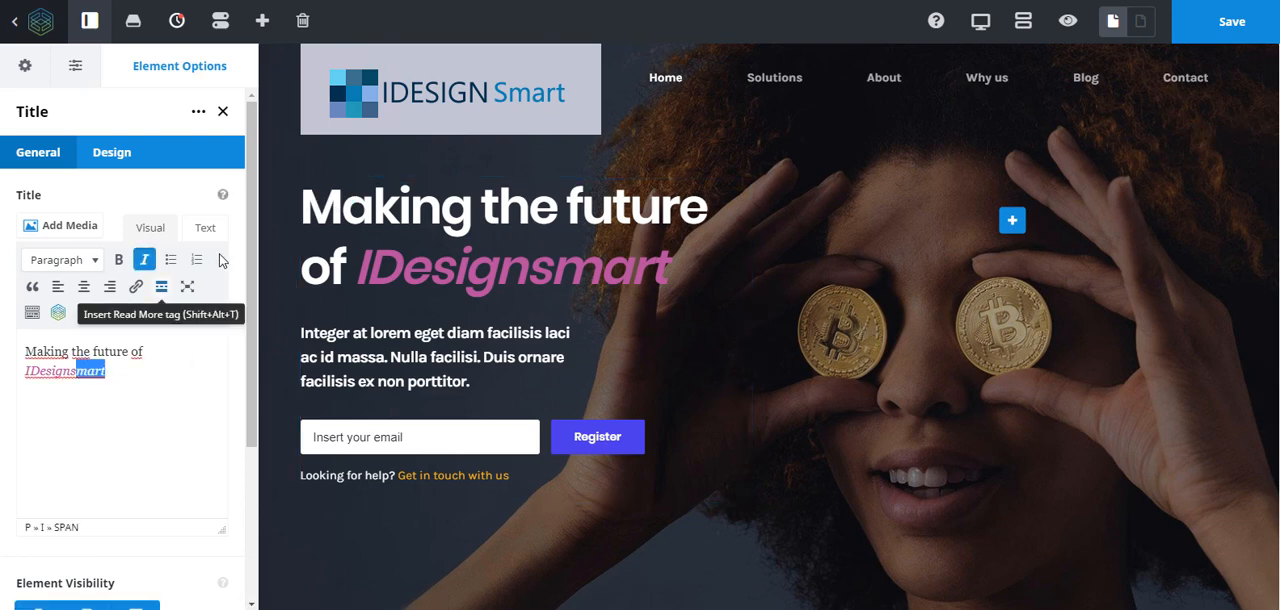
{"action": "left_click", "coordinate": [205, 229]}
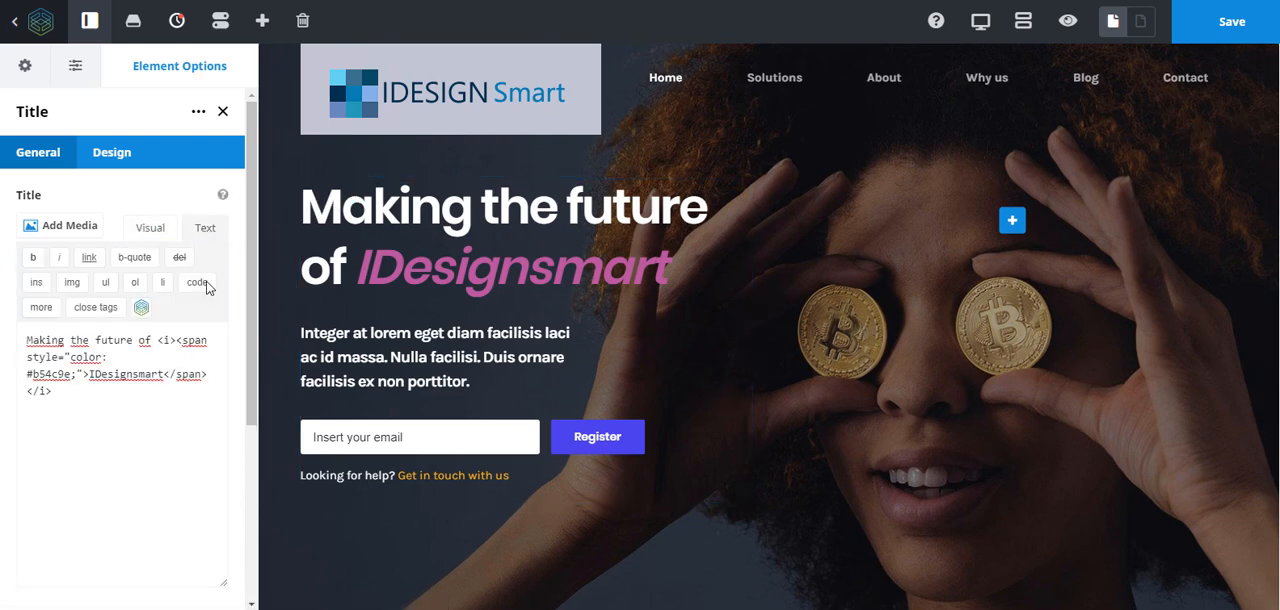
{"action": "key", "text": "ctrl+a"}
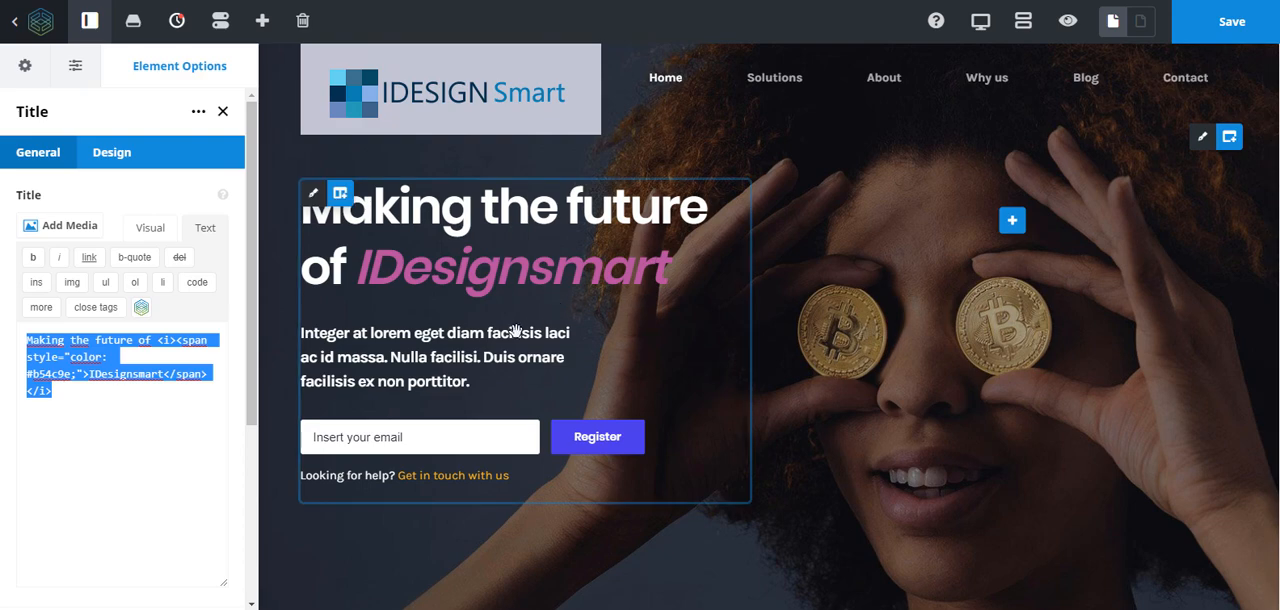
{"action": "mouse_move", "coordinate": [507, 373]}
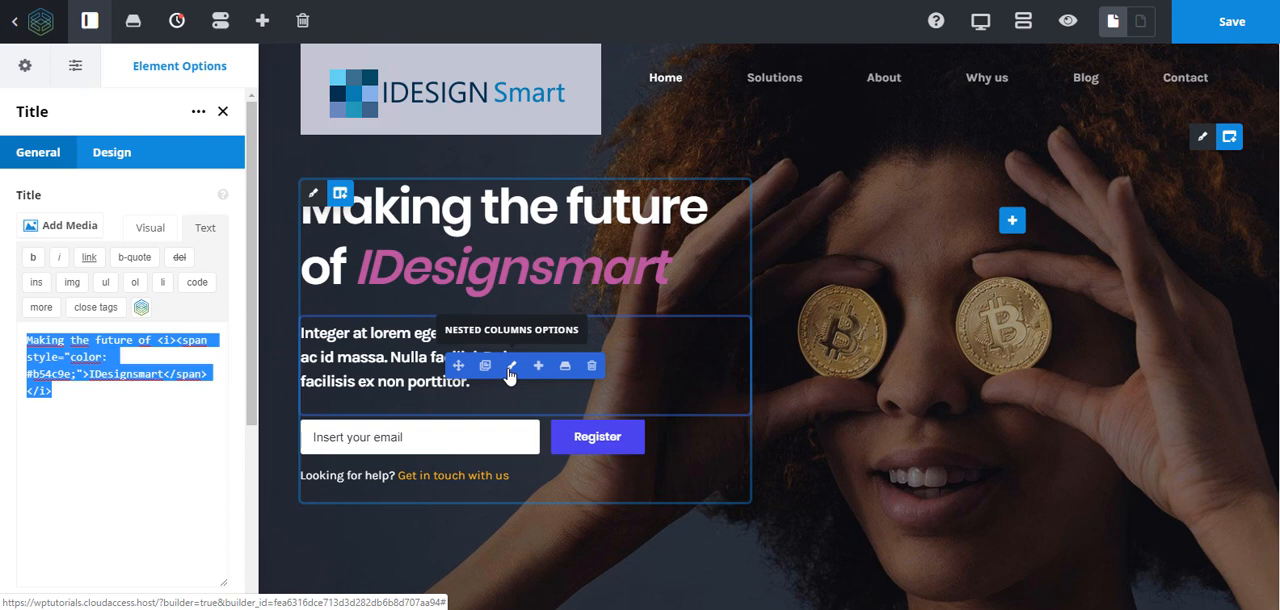
{"action": "left_click", "coordinate": [510, 370]}
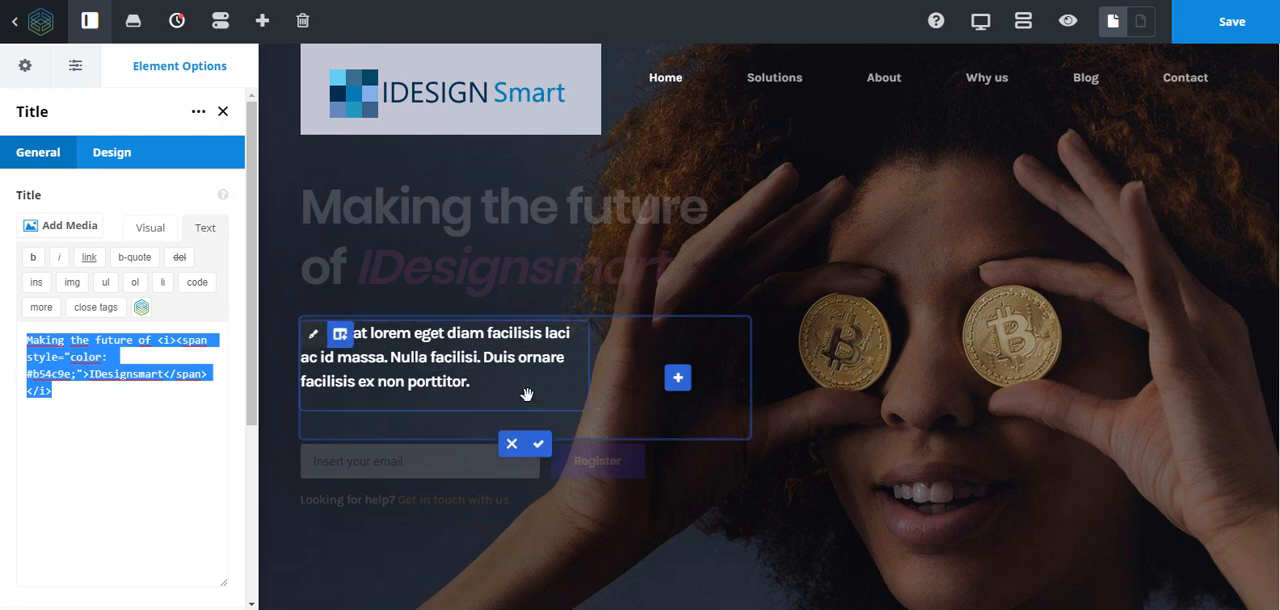
{"action": "left_click", "coordinate": [141, 229]}
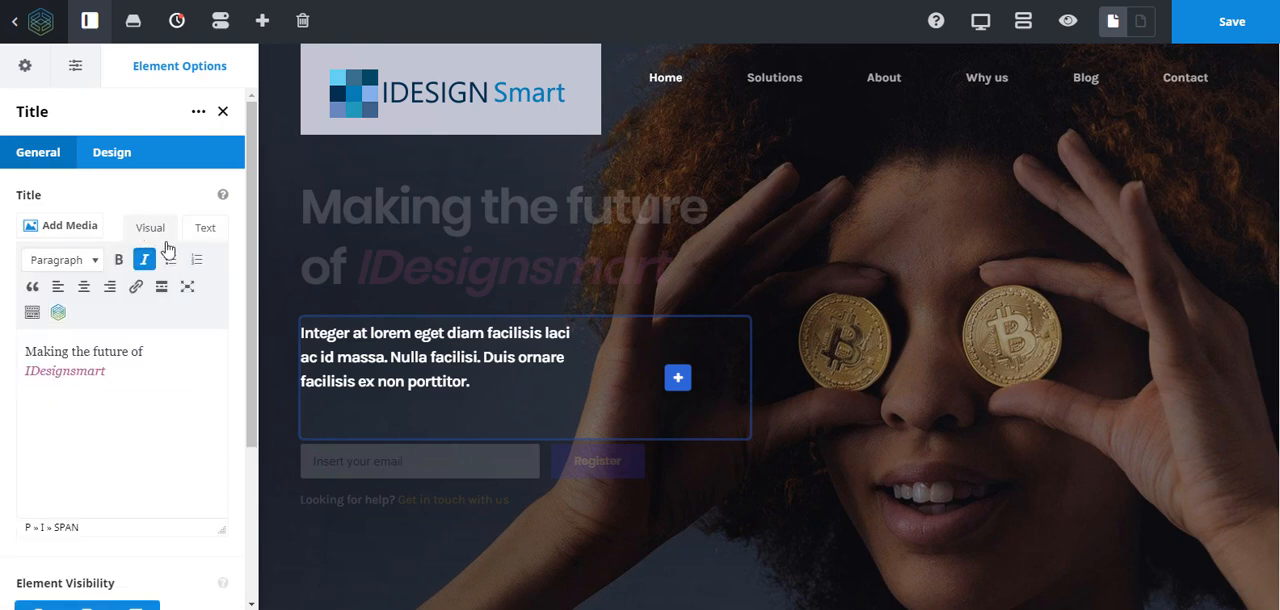
{"action": "left_click_drag", "start_coordinate": [471, 383], "coordinate": [510, 387]}
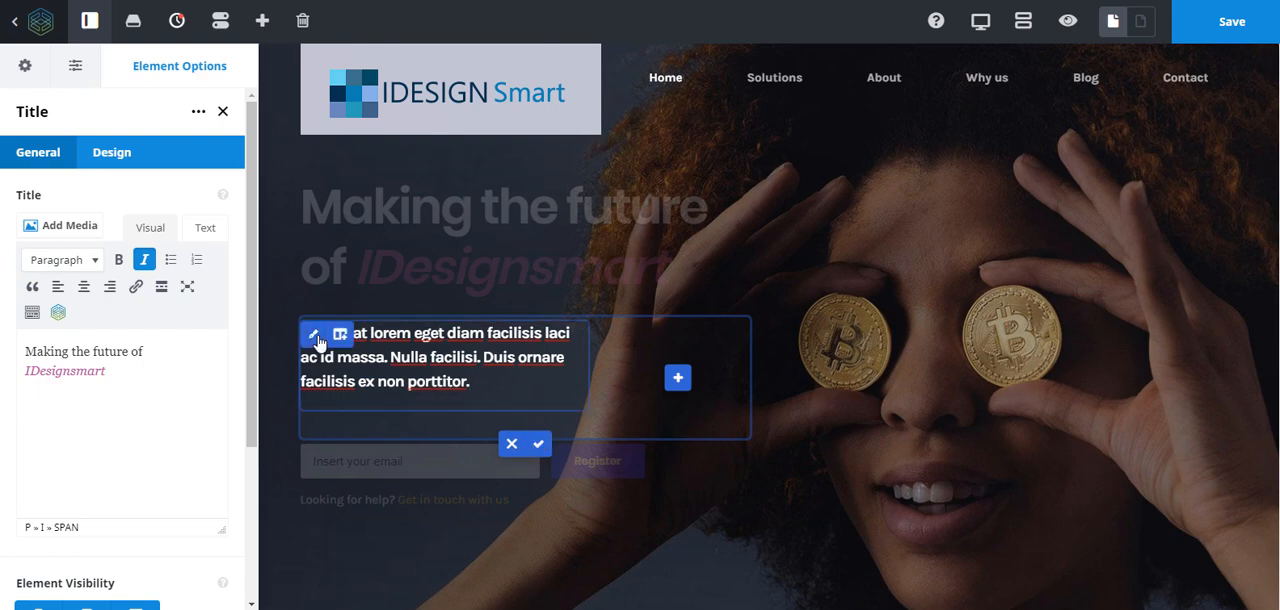
{"action": "mouse_move", "coordinate": [317, 340]}
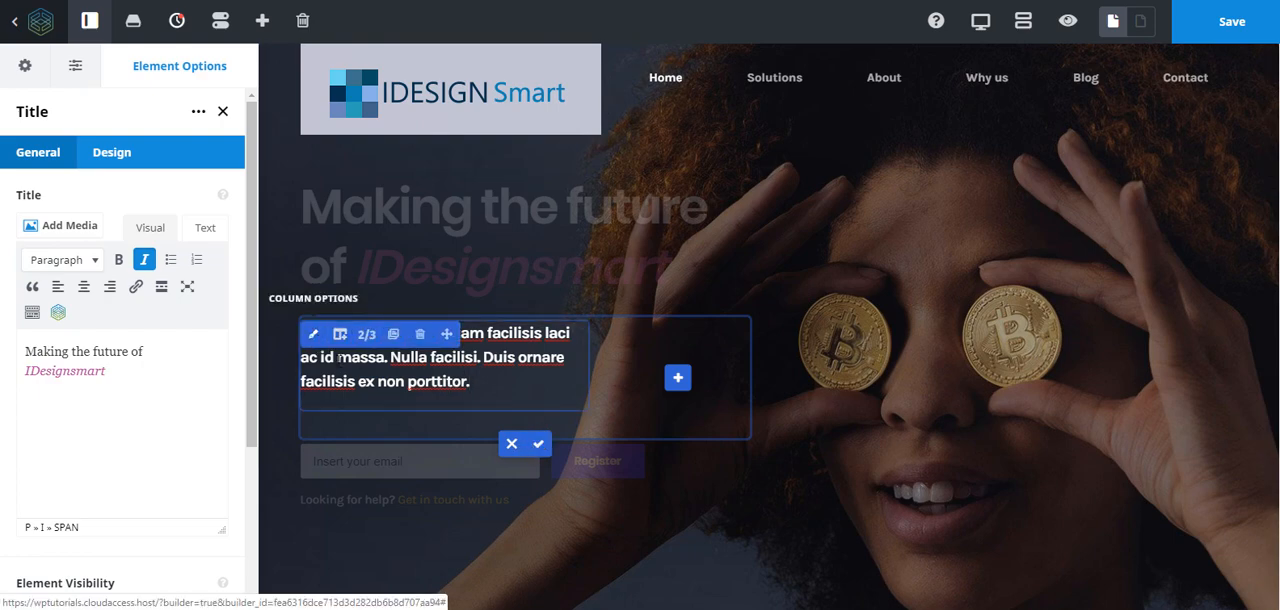
{"action": "left_click", "coordinate": [515, 448]}
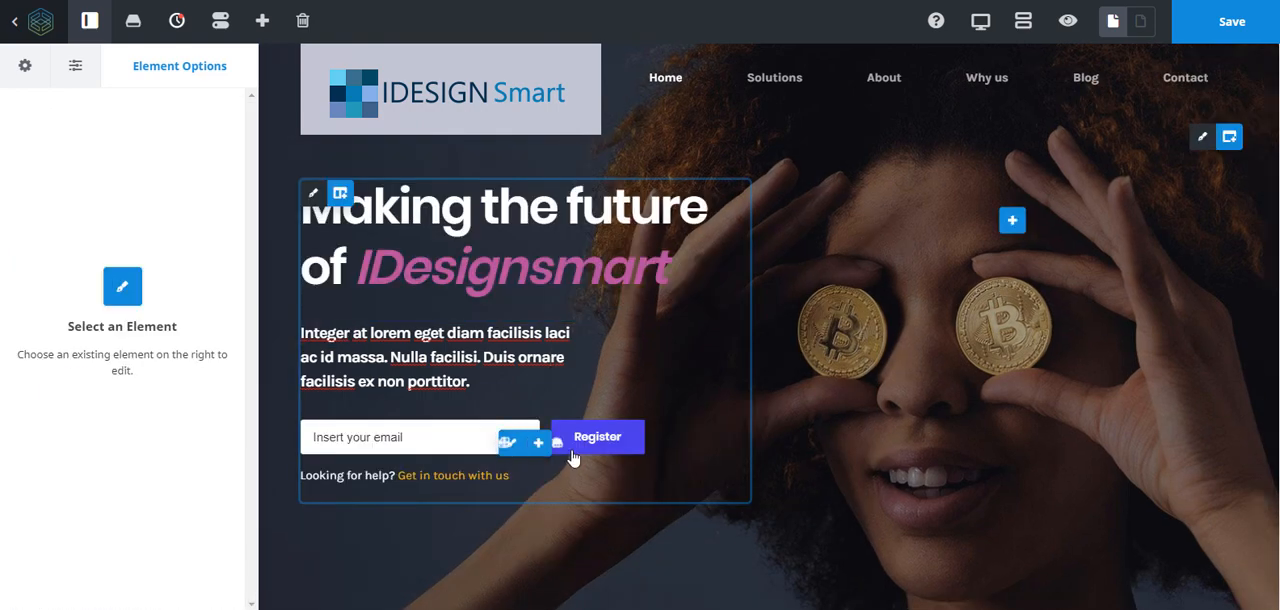
- Open the Text Block options of the hero paragraph inside its nested columns and show its content as HTML
{"action": "mouse_move", "coordinate": [514, 370]}
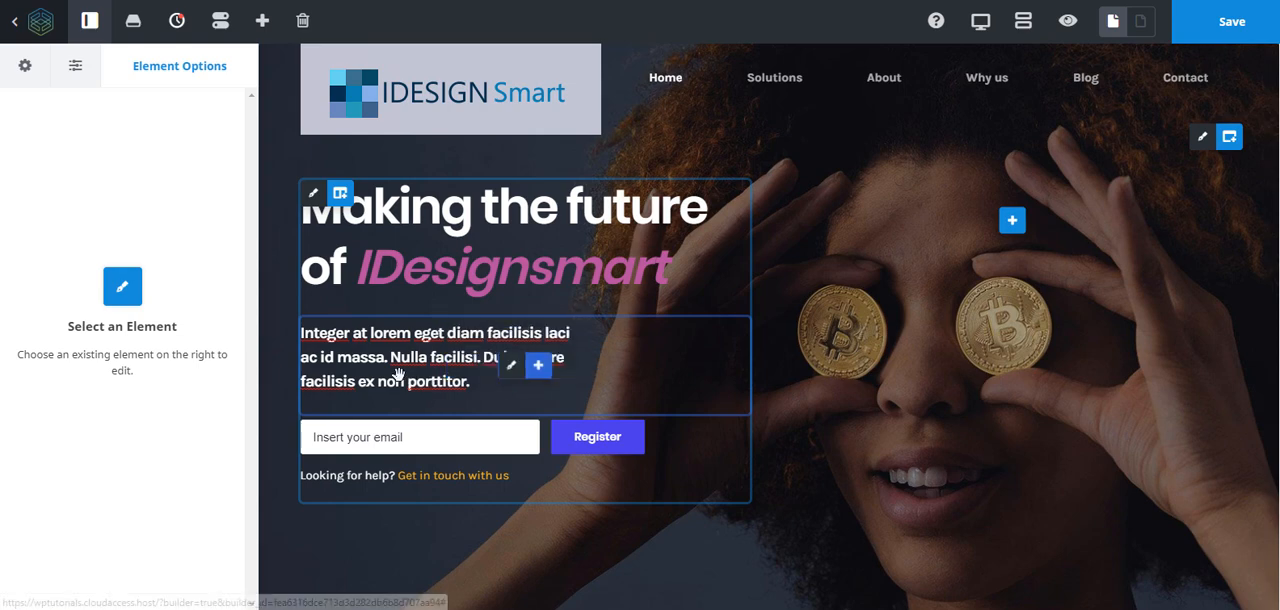
{"action": "left_click", "coordinate": [511, 370]}
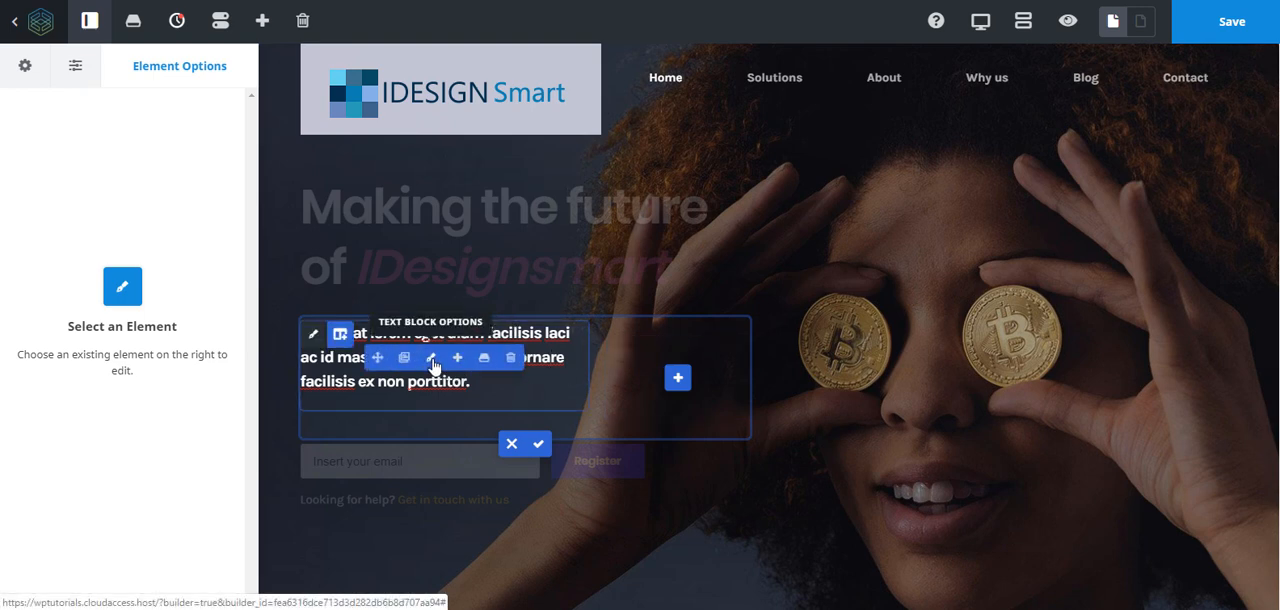
{"action": "left_click", "coordinate": [433, 366]}
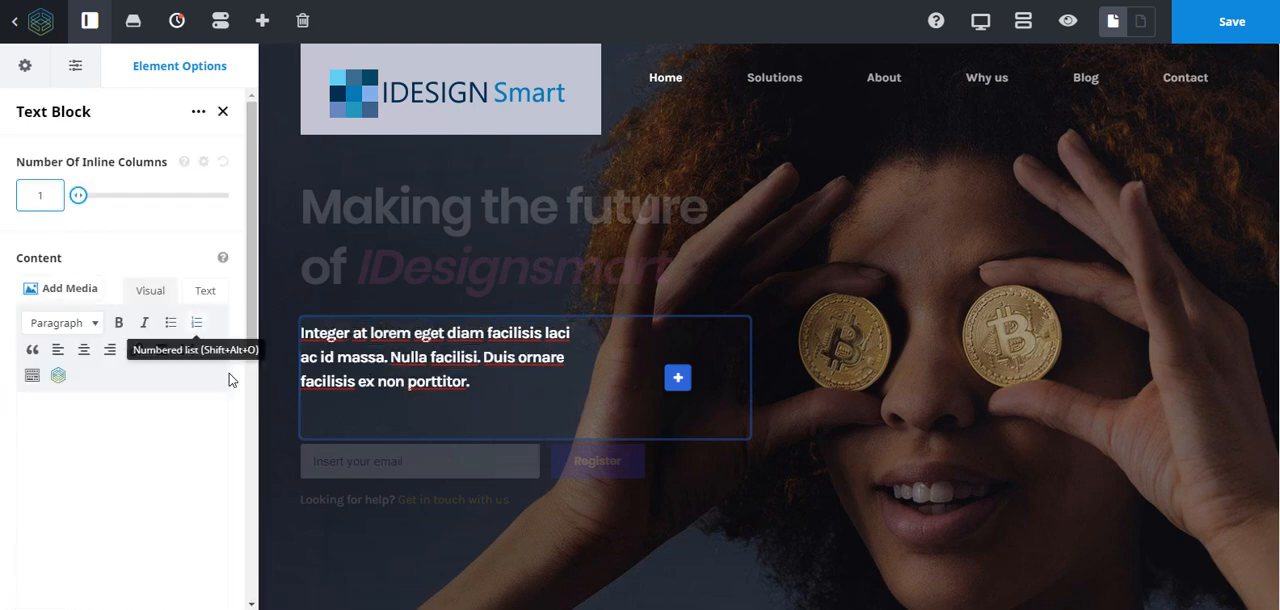
{"action": "left_click", "coordinate": [208, 291]}
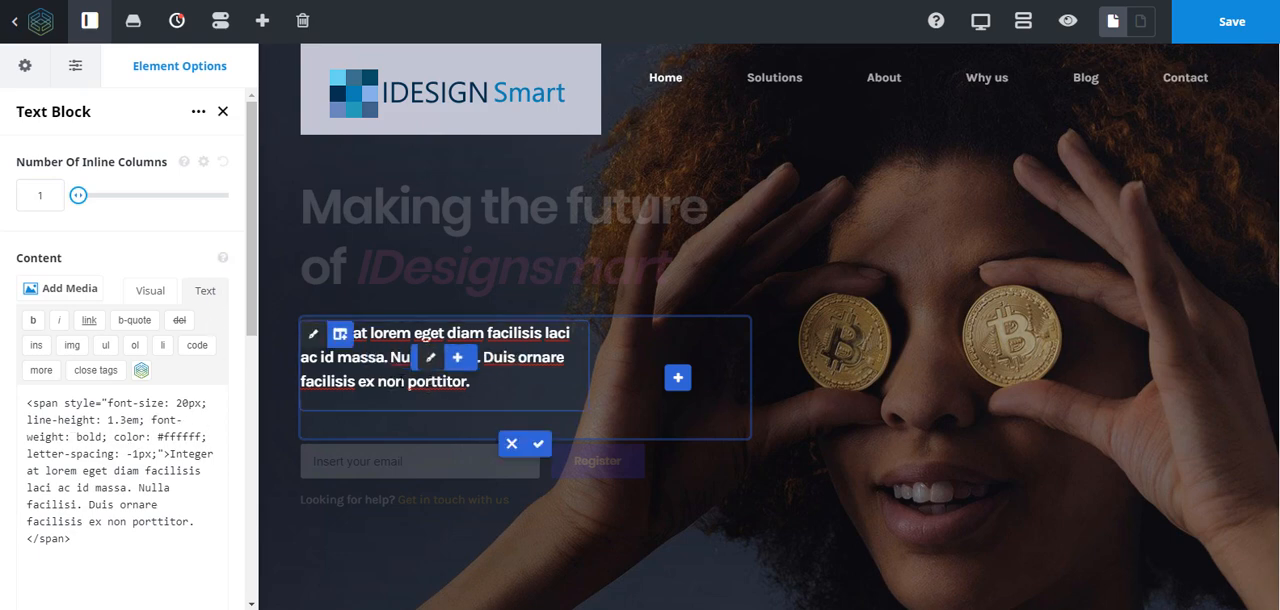
- Toggle bold off and back on for "Nulla facilisi. Duis ornare" in the hero paragraph, and make it italic and underlined
{"action": "left_click_drag", "start_coordinate": [390, 357], "coordinate": [566, 357]}
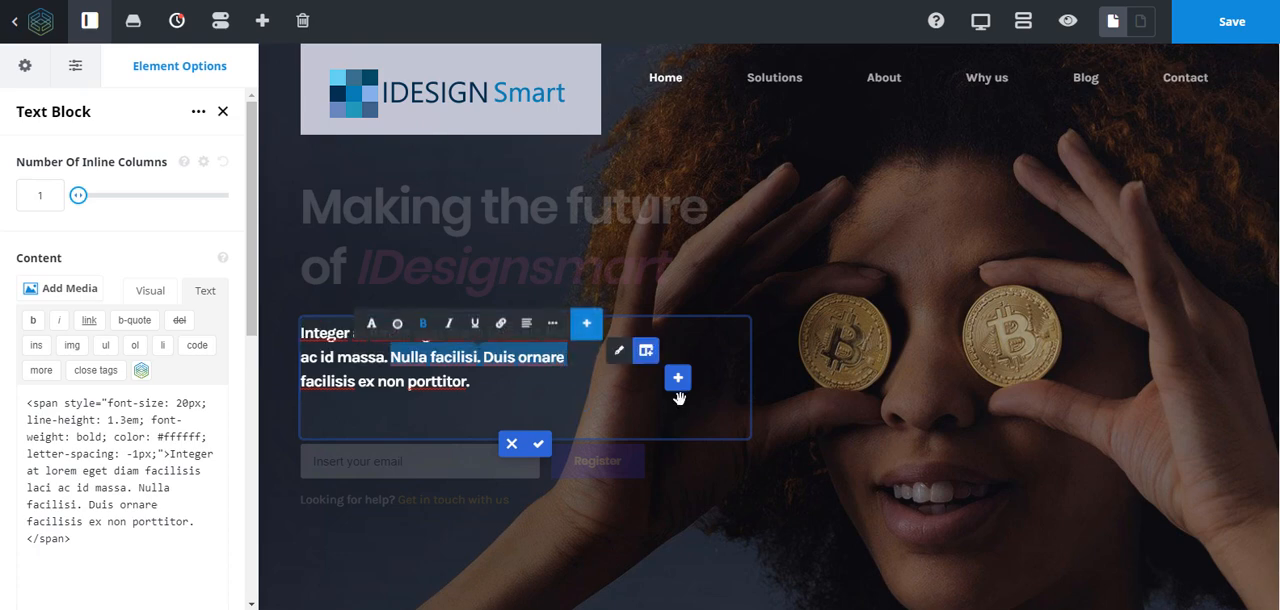
{"action": "left_click", "coordinate": [424, 326]}
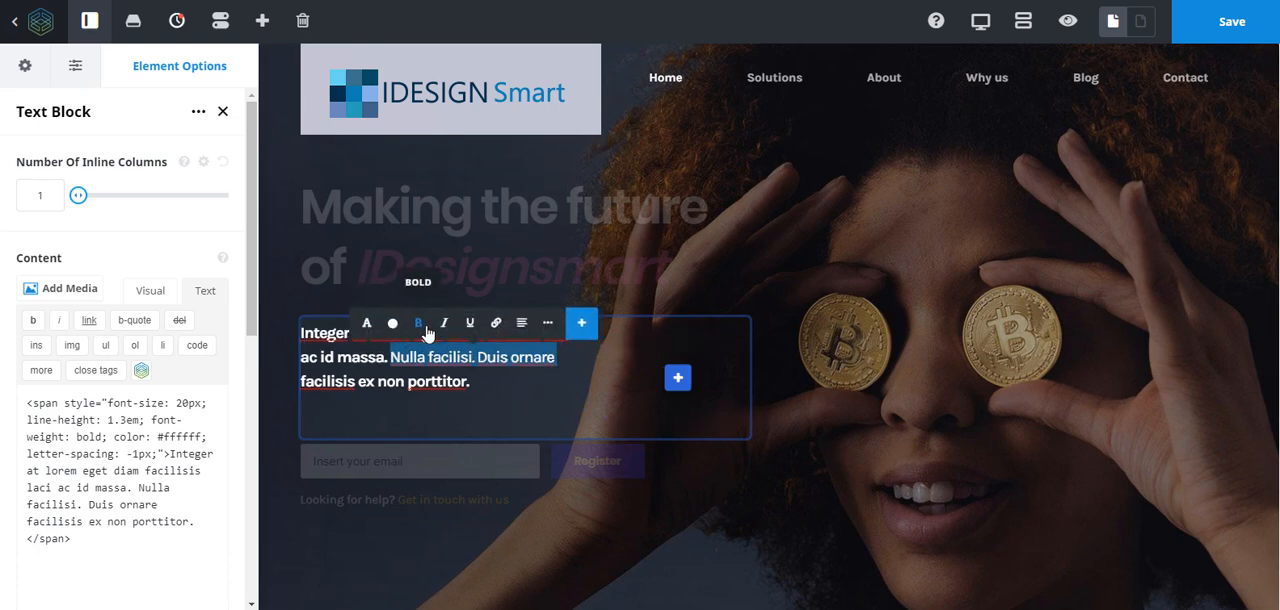
{"action": "left_click", "coordinate": [419, 334]}
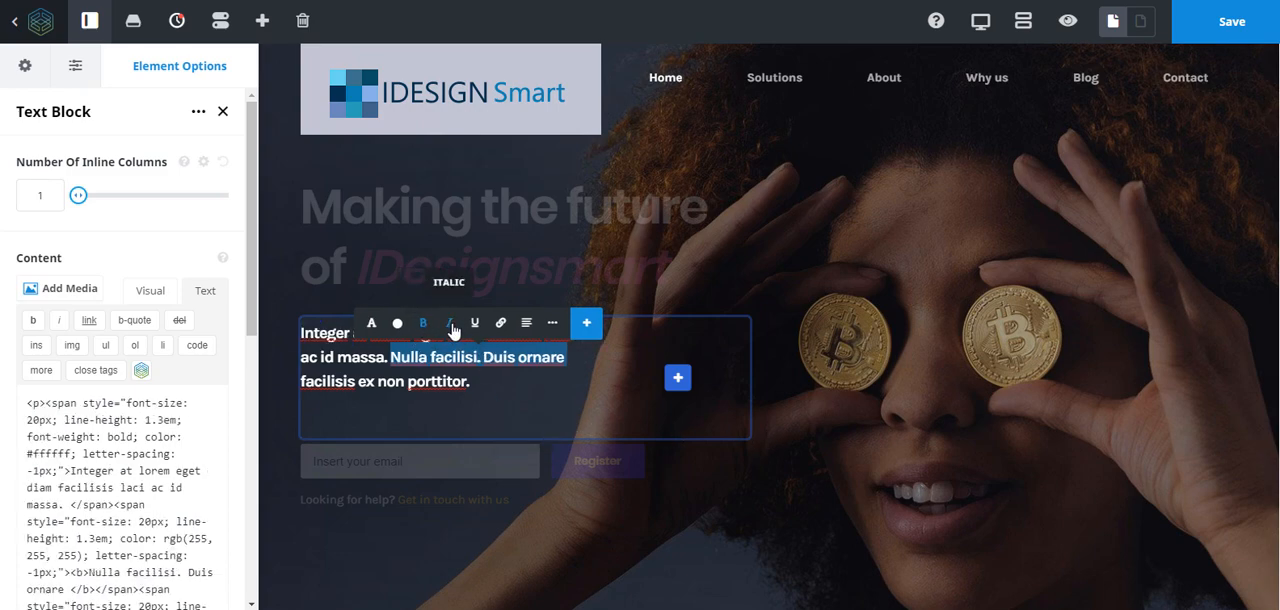
{"action": "left_click", "coordinate": [452, 330]}
{"action": "left_click", "coordinate": [466, 326]}
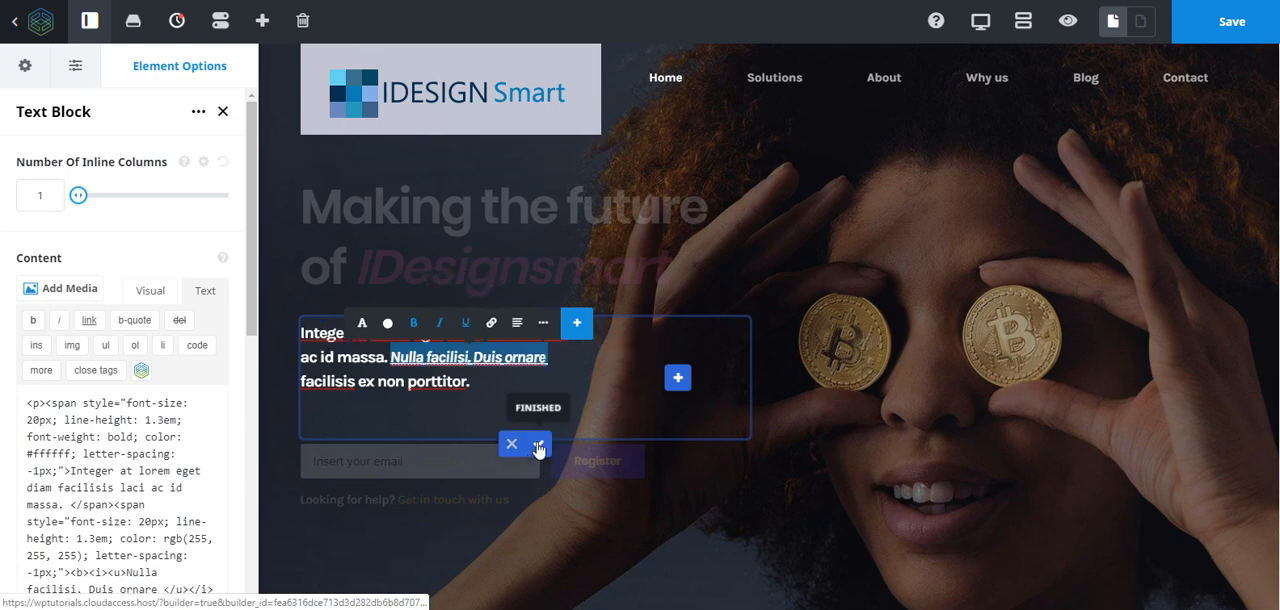
- Finish editing the hero's nested columns and inspect the contact form shortcode in the Code Block of the email registration form
{"action": "left_click", "coordinate": [540, 448]}
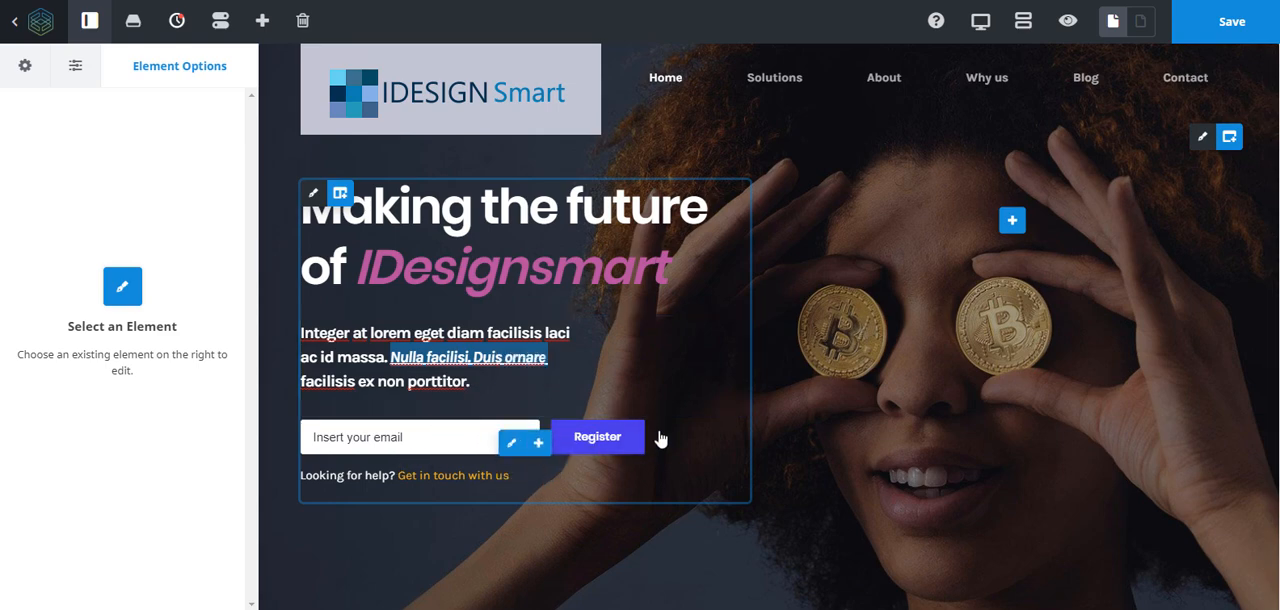
{"action": "left_click", "coordinate": [511, 446]}
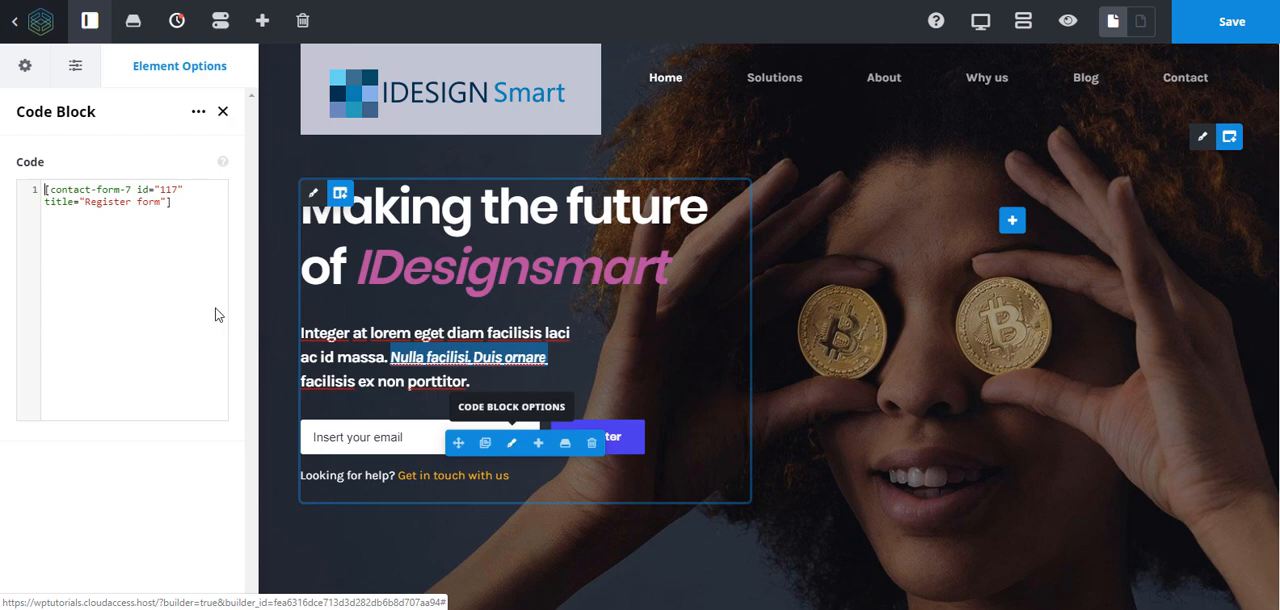
{"action": "left_click_drag", "start_coordinate": [168, 203], "coordinate": [14, 170]}
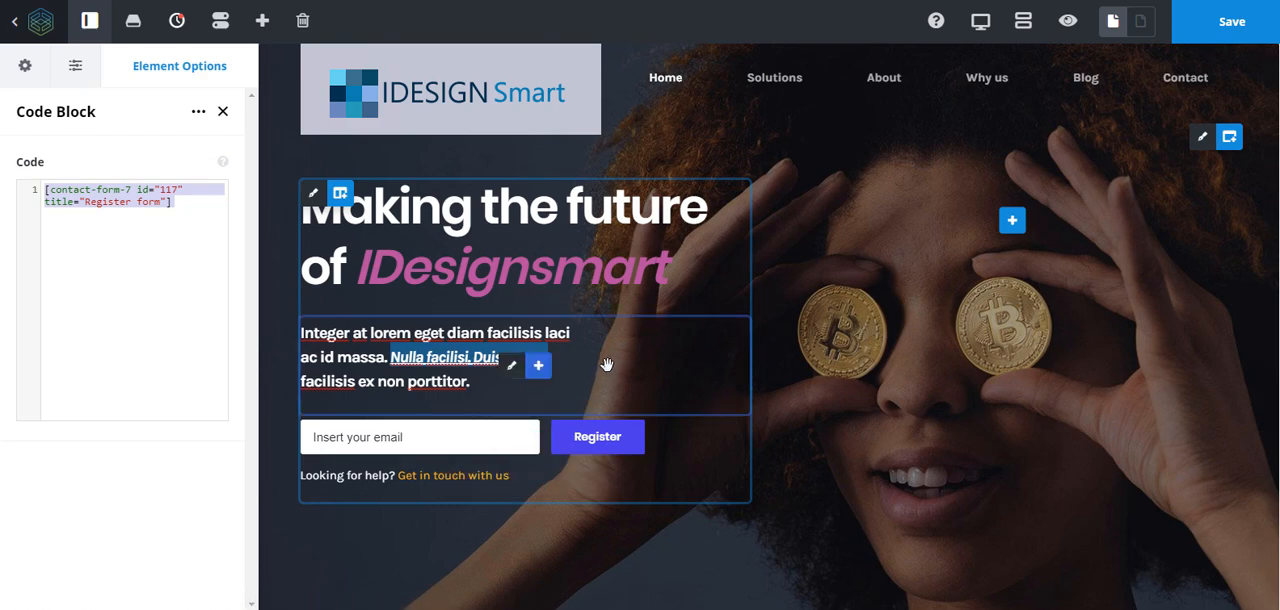
- Set the title alignment of the "What is Crypto?" heading to Center in its Title element's design options
{"action": "scroll", "coordinate": [569, 363], "scroll_direction": "down", "scroll_amount": 5}
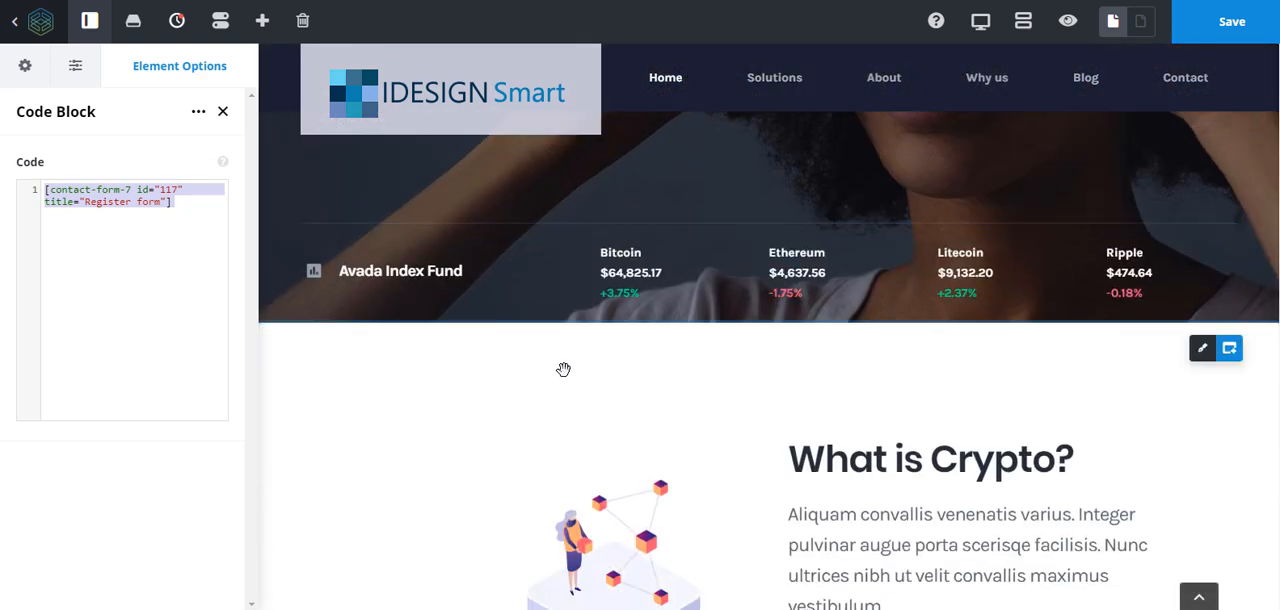
{"action": "scroll", "coordinate": [567, 363], "scroll_direction": "down", "scroll_amount": 4}
{"action": "scroll", "coordinate": [567, 363], "scroll_direction": "up", "scroll_amount": 3}
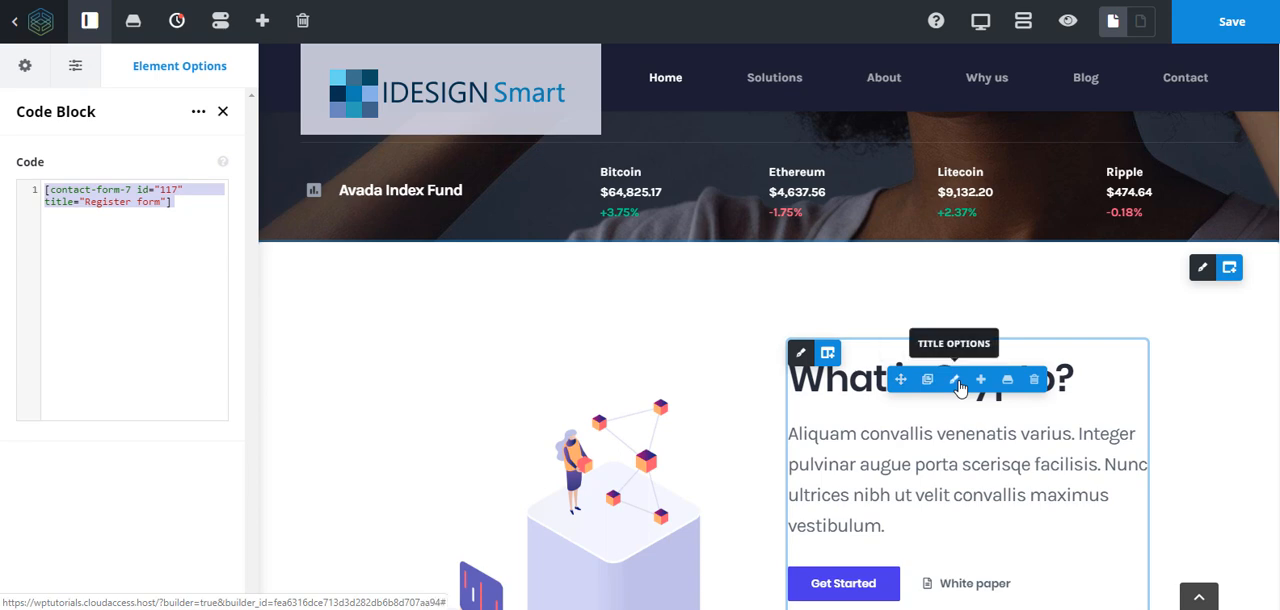
{"action": "left_click", "coordinate": [956, 382]}
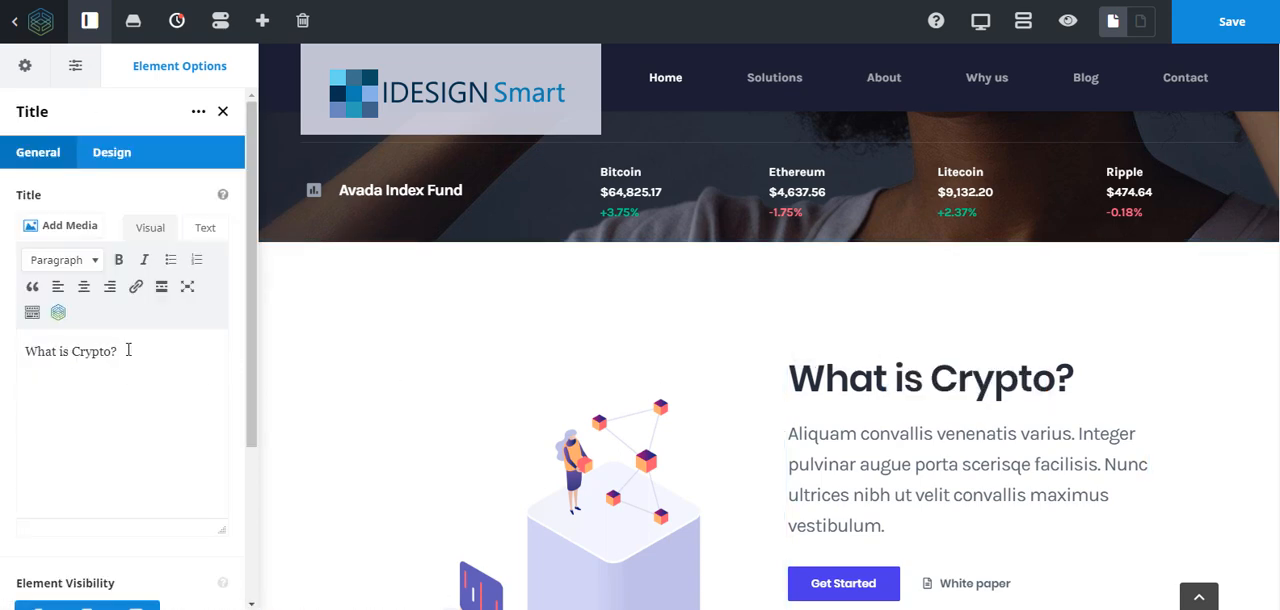
{"action": "left_click_drag", "start_coordinate": [1, 335], "coordinate": [3, 335]}
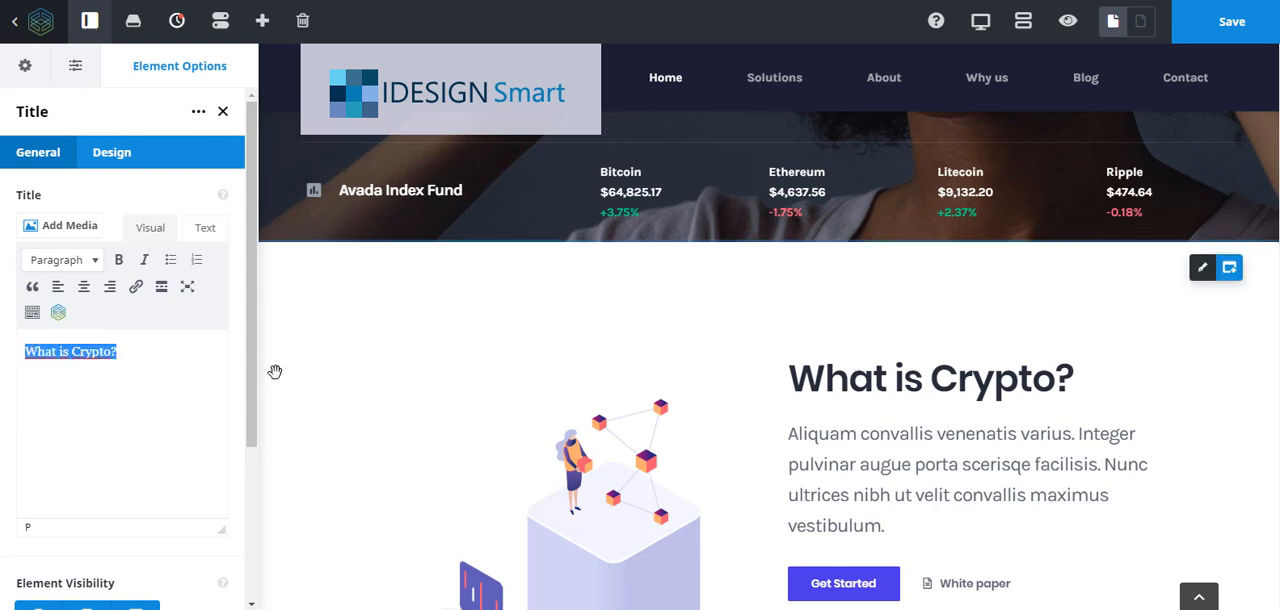
{"action": "left_click", "coordinate": [112, 158]}
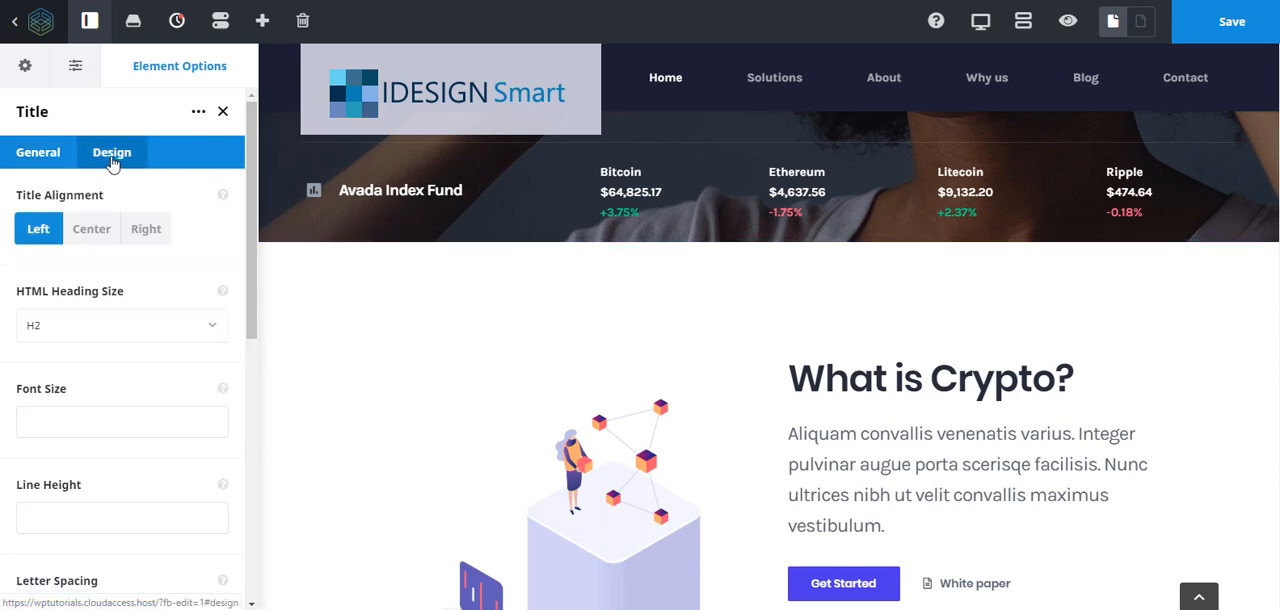
{"action": "left_click", "coordinate": [91, 235]}
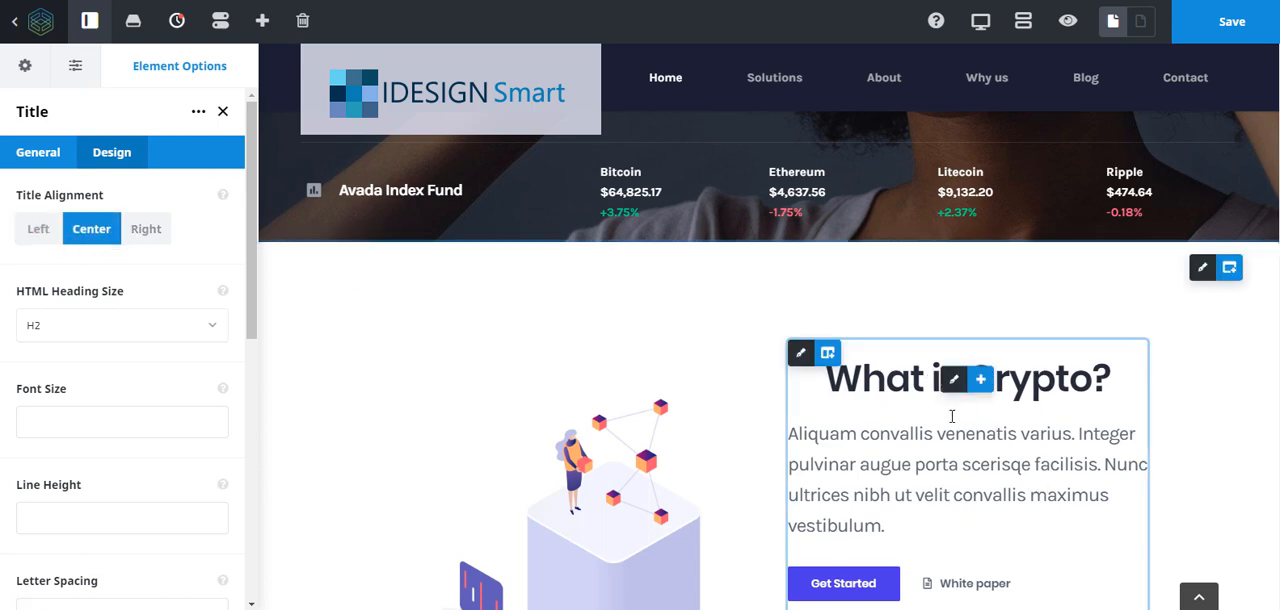
- Examine the Text Block options of the paragraph under "What is Crypto?", comparing its HTML code with its visual view
{"action": "left_click_drag", "start_coordinate": [892, 536], "coordinate": [709, 406]}
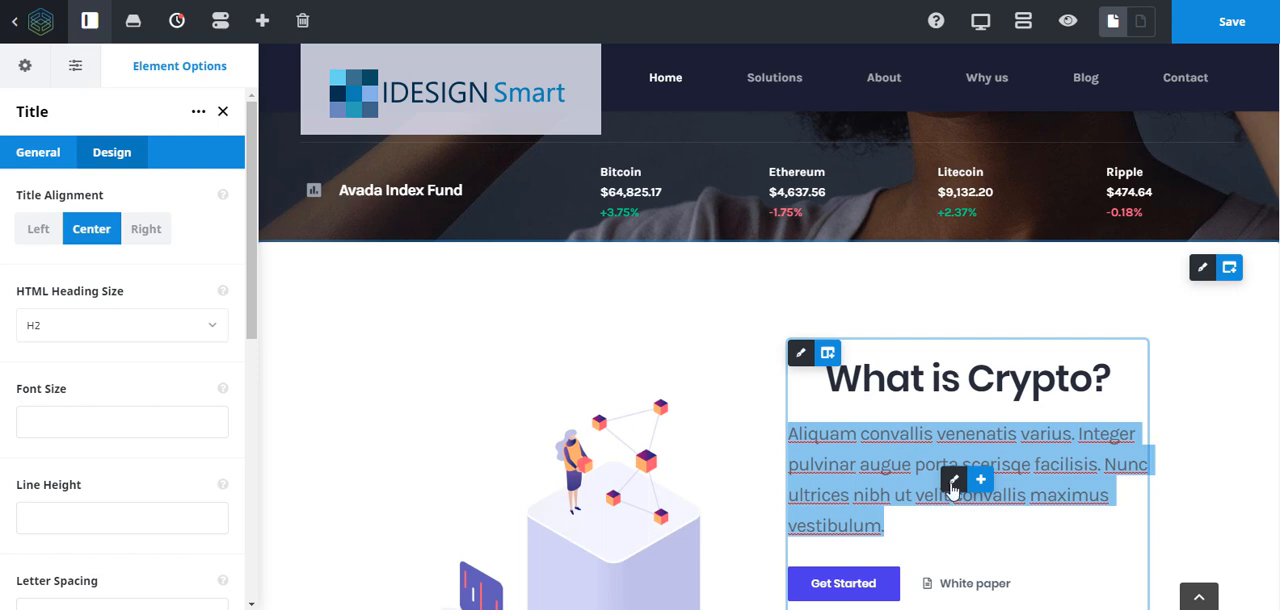
{"action": "left_click", "coordinate": [954, 483]}
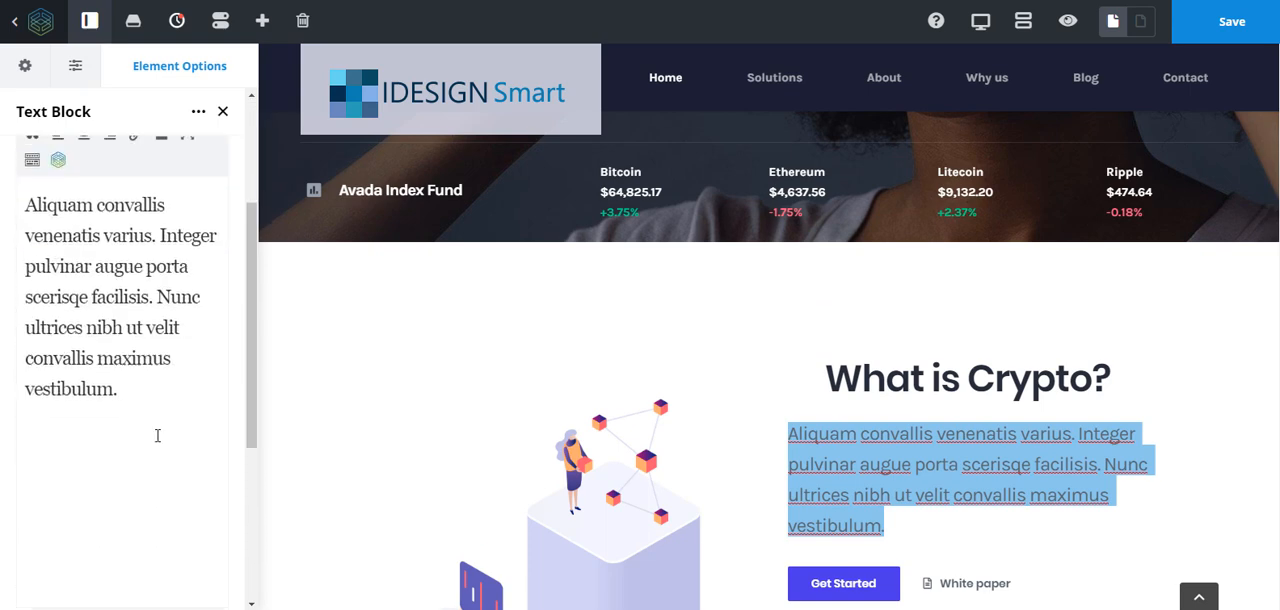
{"action": "left_click", "coordinate": [205, 291]}
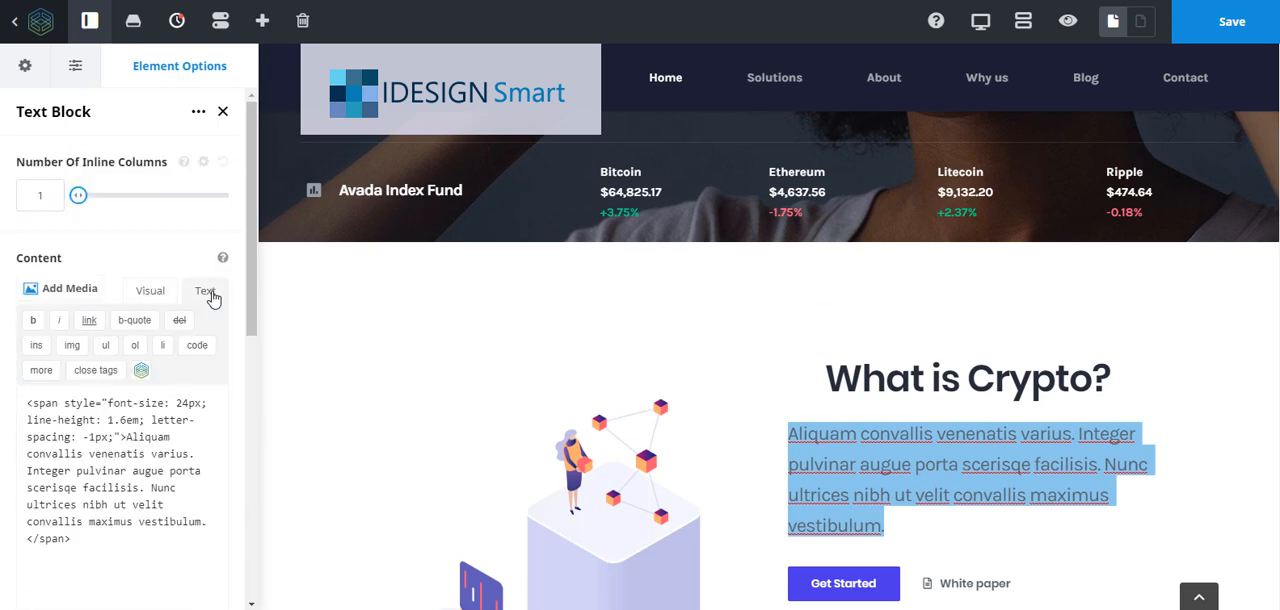
{"action": "left_click_drag", "start_coordinate": [29, 400], "coordinate": [188, 549]}
{"action": "left_click", "coordinate": [149, 293]}
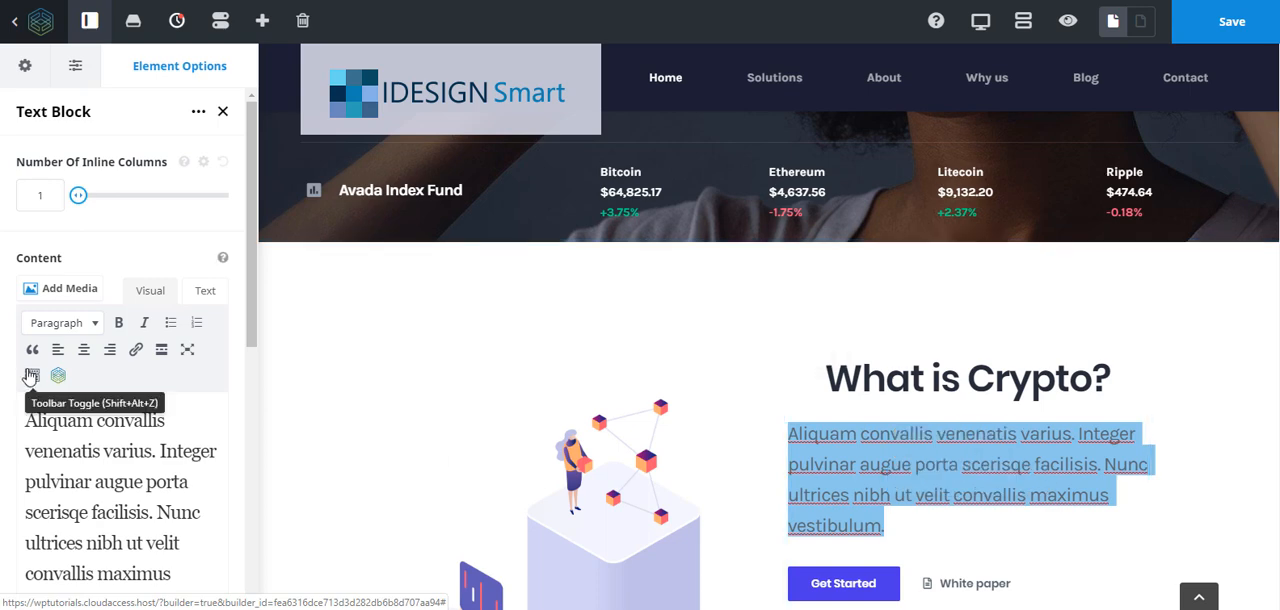
{"action": "scroll", "coordinate": [30, 368], "scroll_direction": "down", "scroll_amount": 5}
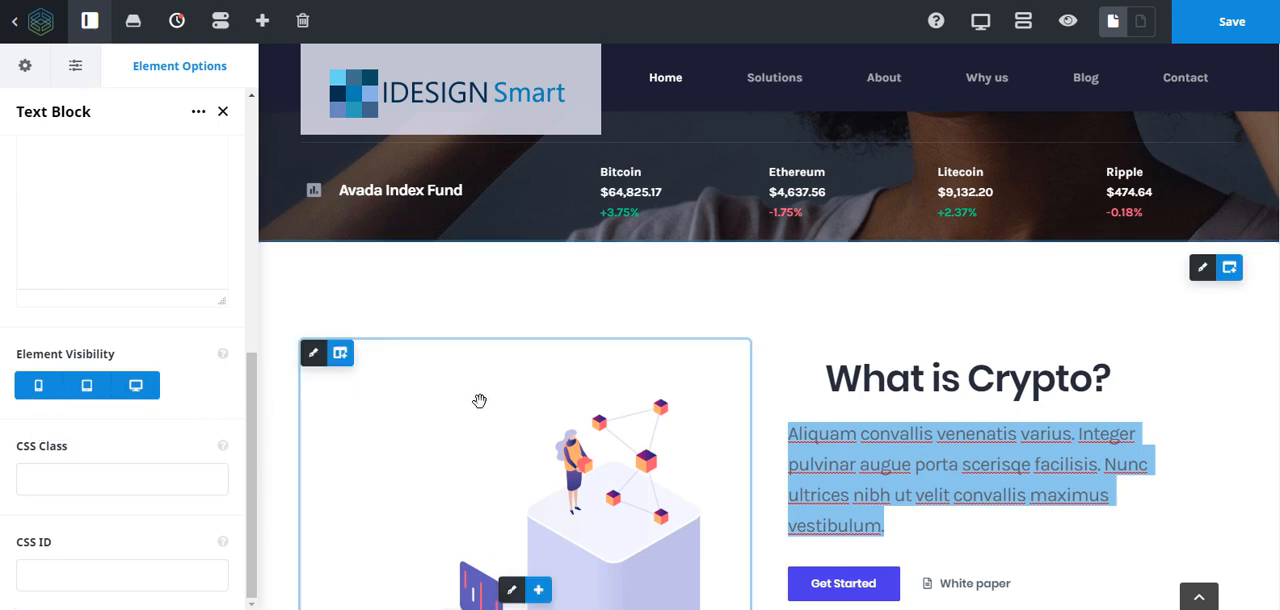
{"action": "left_click", "coordinate": [83, 491]}
{"action": "scroll", "coordinate": [85, 493], "scroll_direction": "up", "scroll_amount": 5}
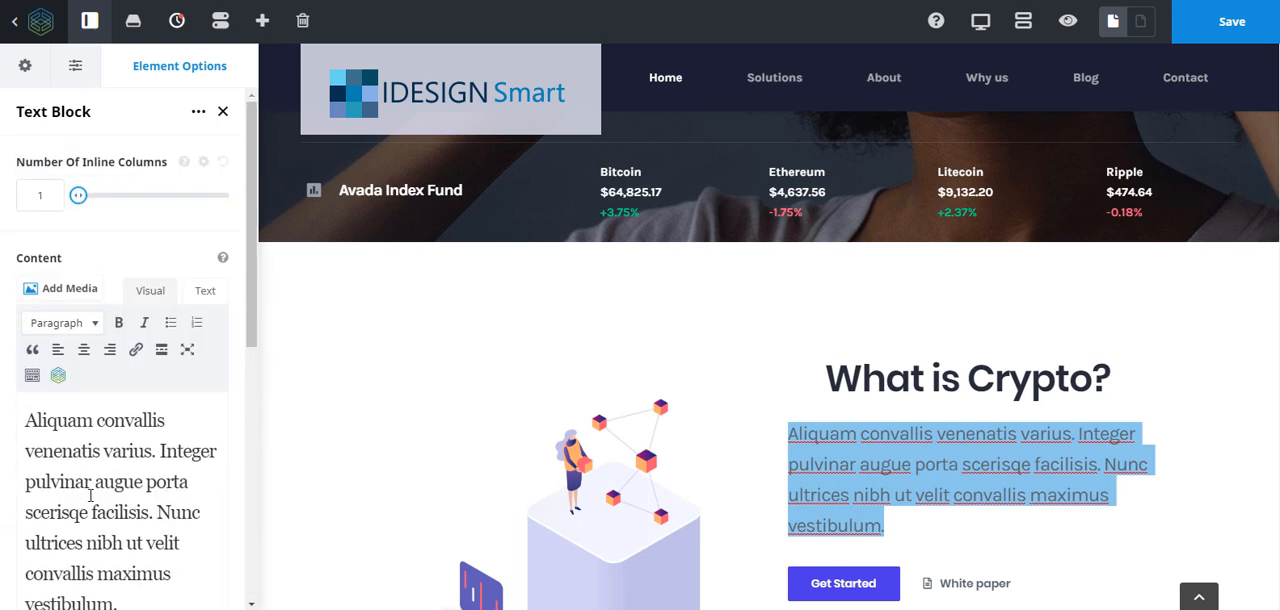
- Set the background color of the "What is Crypto" container to the semi-transparent grey rgba(188,188,188,0.5)
{"action": "mouse_move", "coordinate": [1206, 277]}
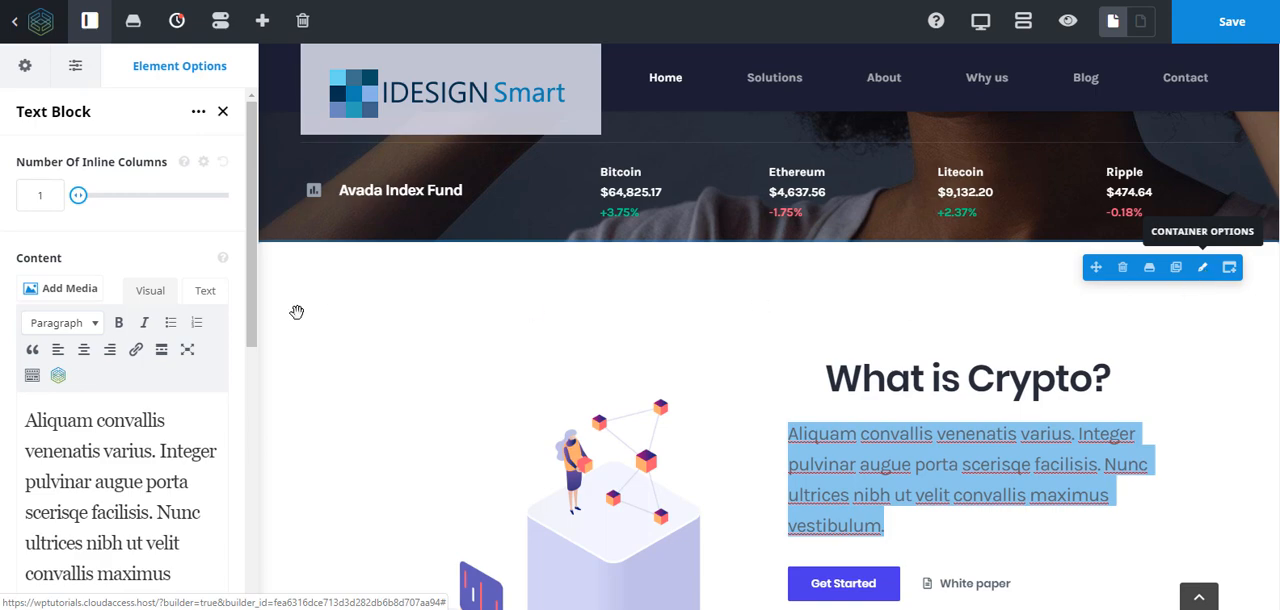
{"action": "scroll", "coordinate": [757, 374], "scroll_direction": "down", "scroll_amount": 3}
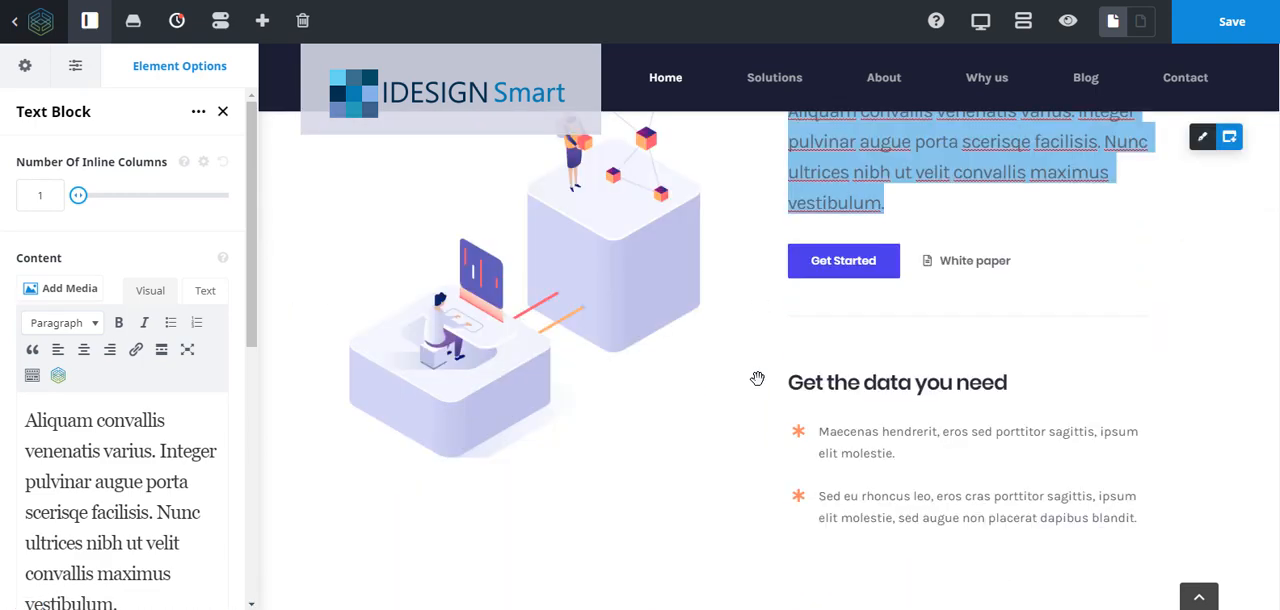
{"action": "scroll", "coordinate": [757, 378], "scroll_direction": "up", "scroll_amount": 3}
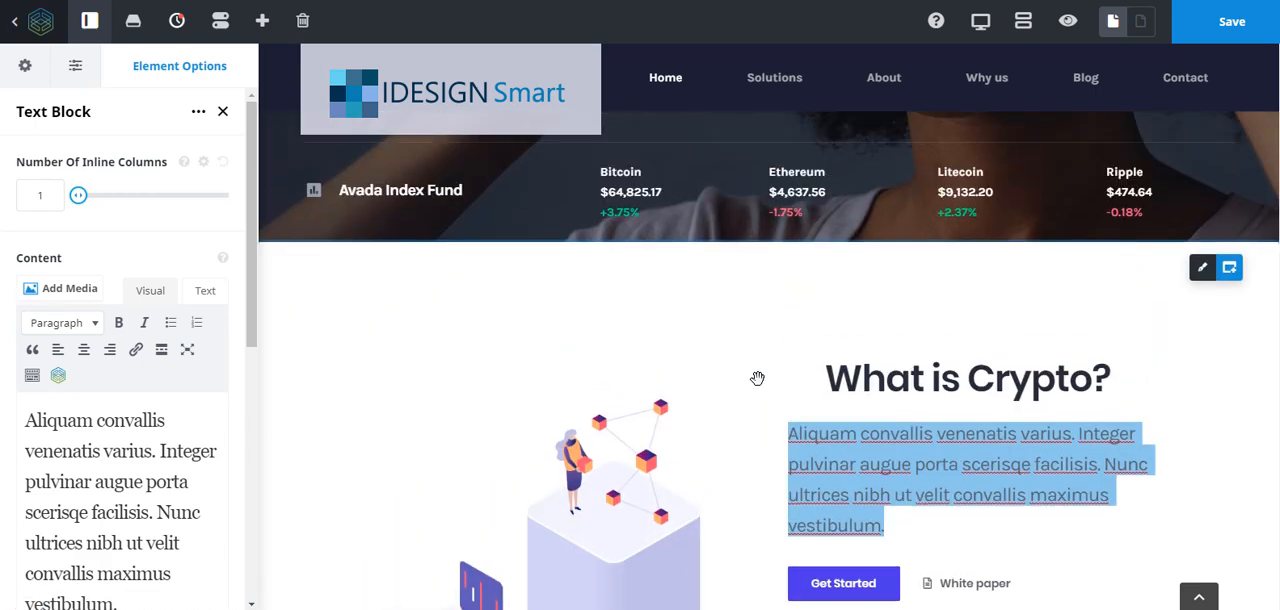
{"action": "left_click", "coordinate": [1204, 270]}
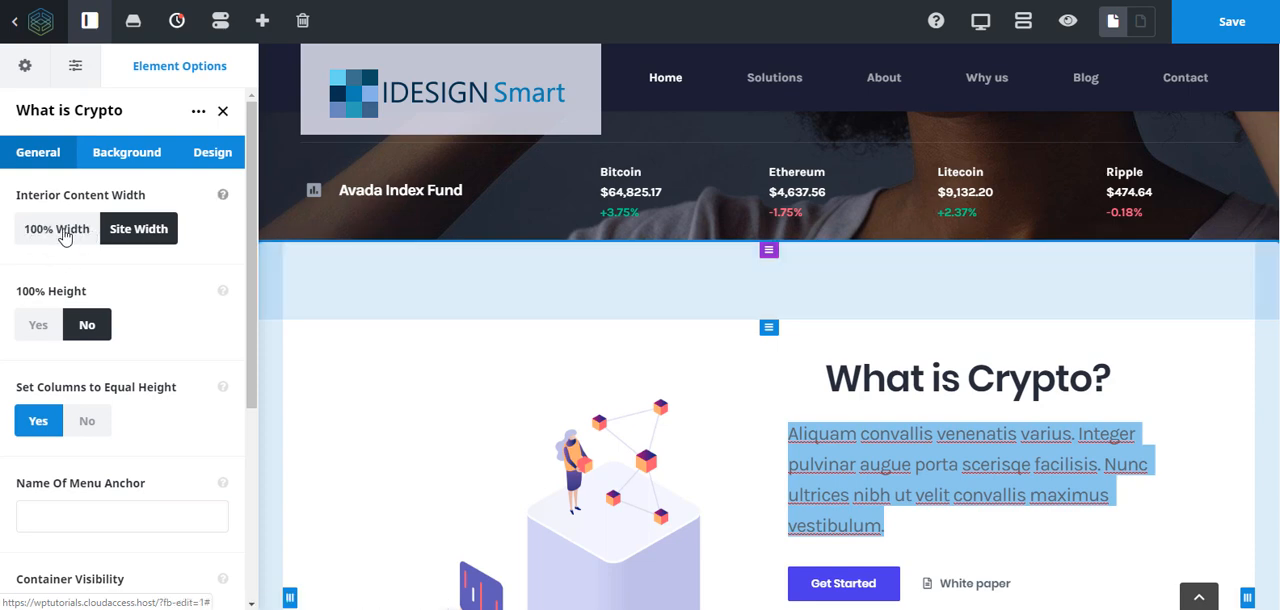
{"action": "left_click", "coordinate": [126, 155]}
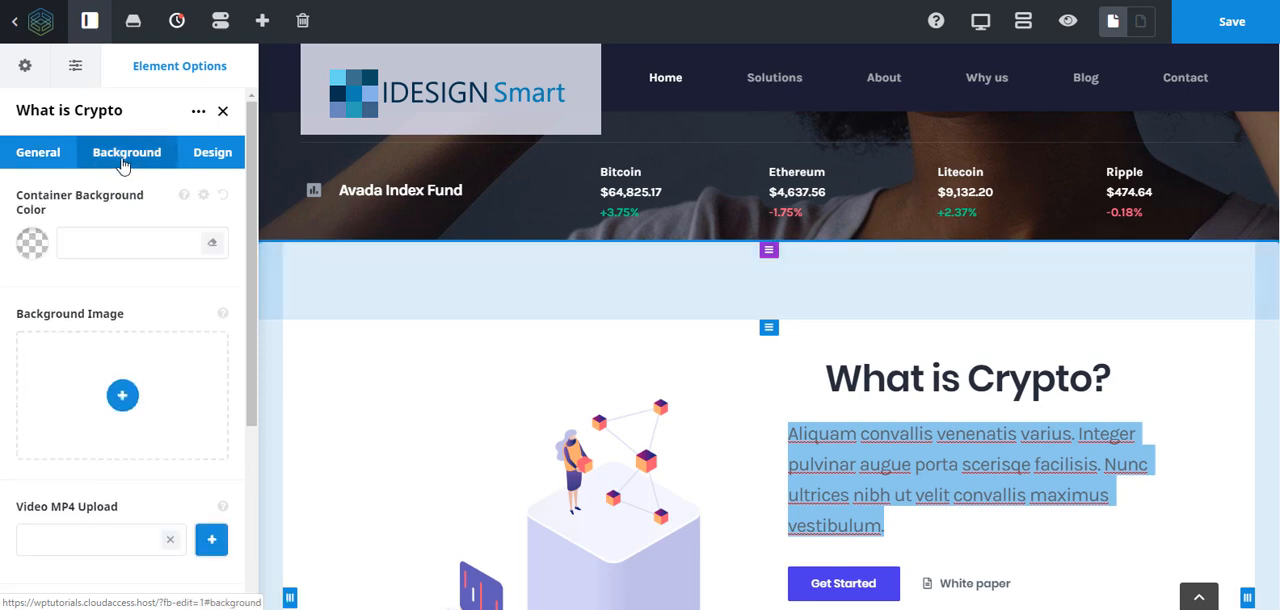
{"action": "left_click", "coordinate": [33, 245]}
{"action": "left_click_drag", "start_coordinate": [37, 325], "coordinate": [10, 319]}
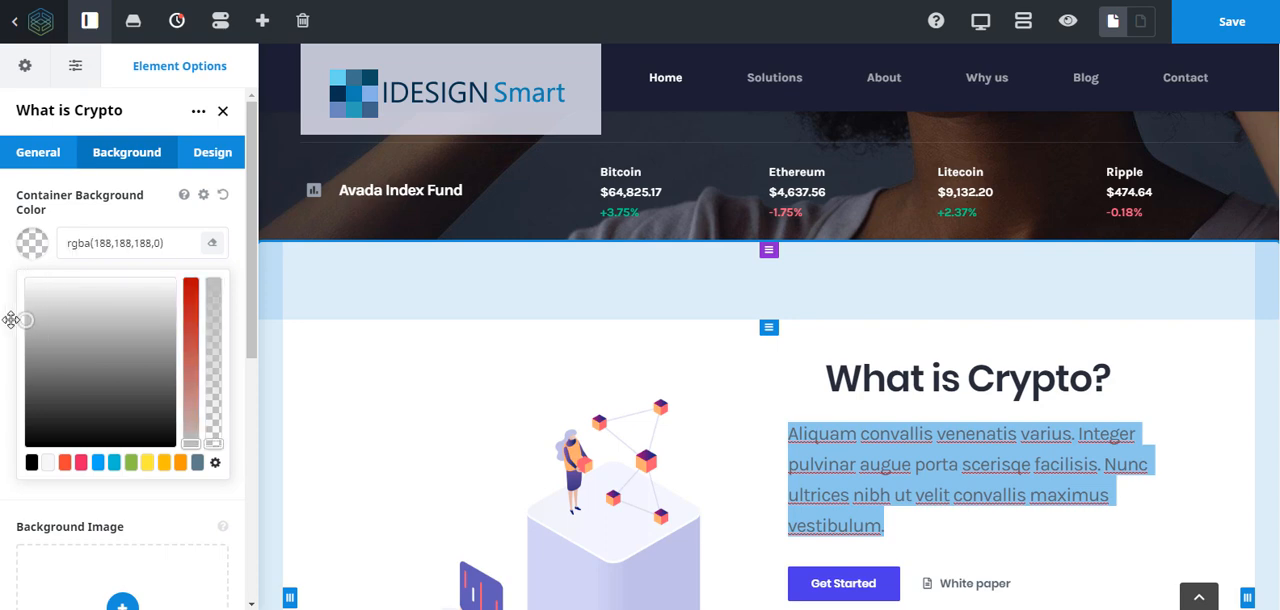
{"action": "left_click", "coordinate": [240, 425]}
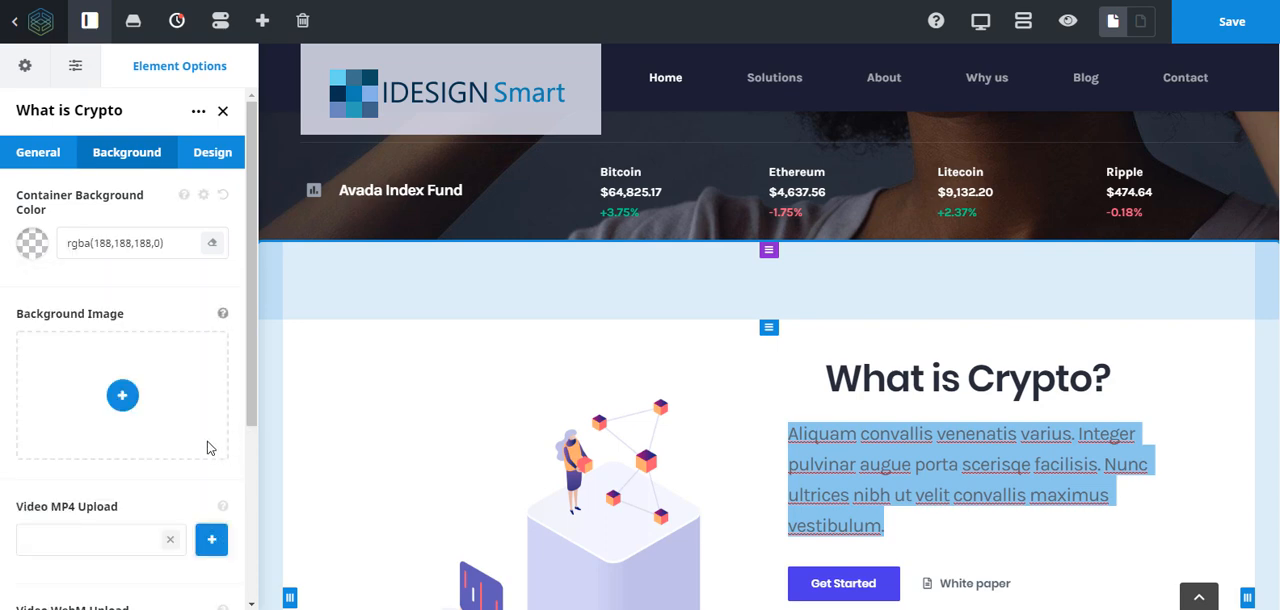
{"action": "left_click", "coordinate": [31, 250]}
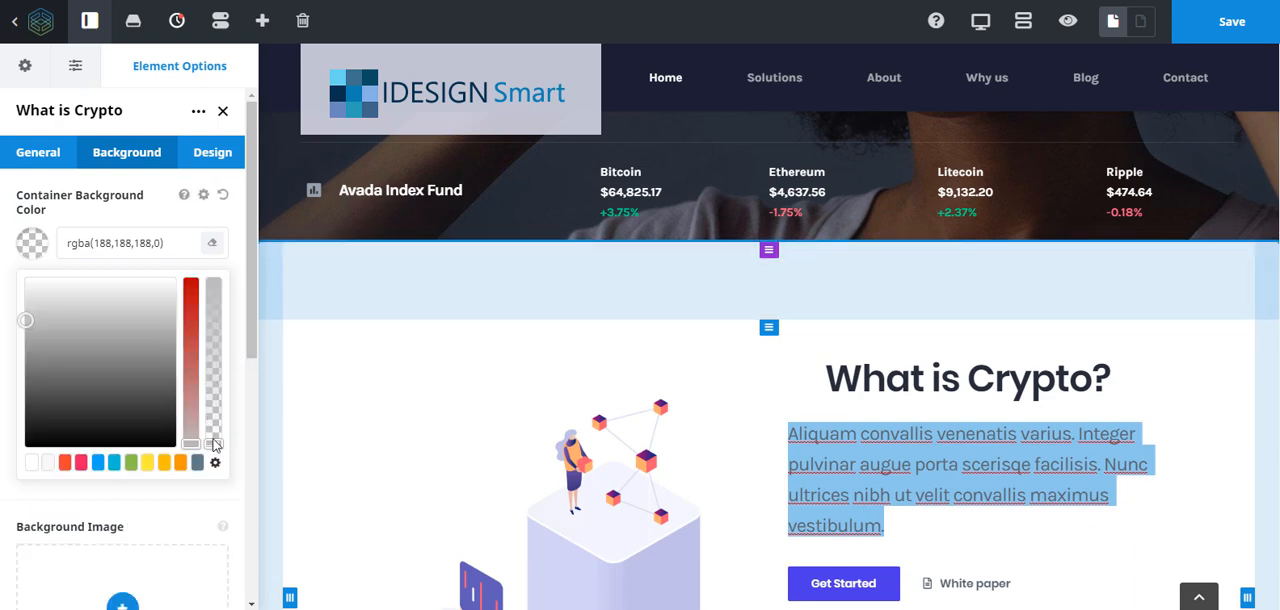
{"action": "left_click_drag", "start_coordinate": [220, 424], "coordinate": [222, 366]}
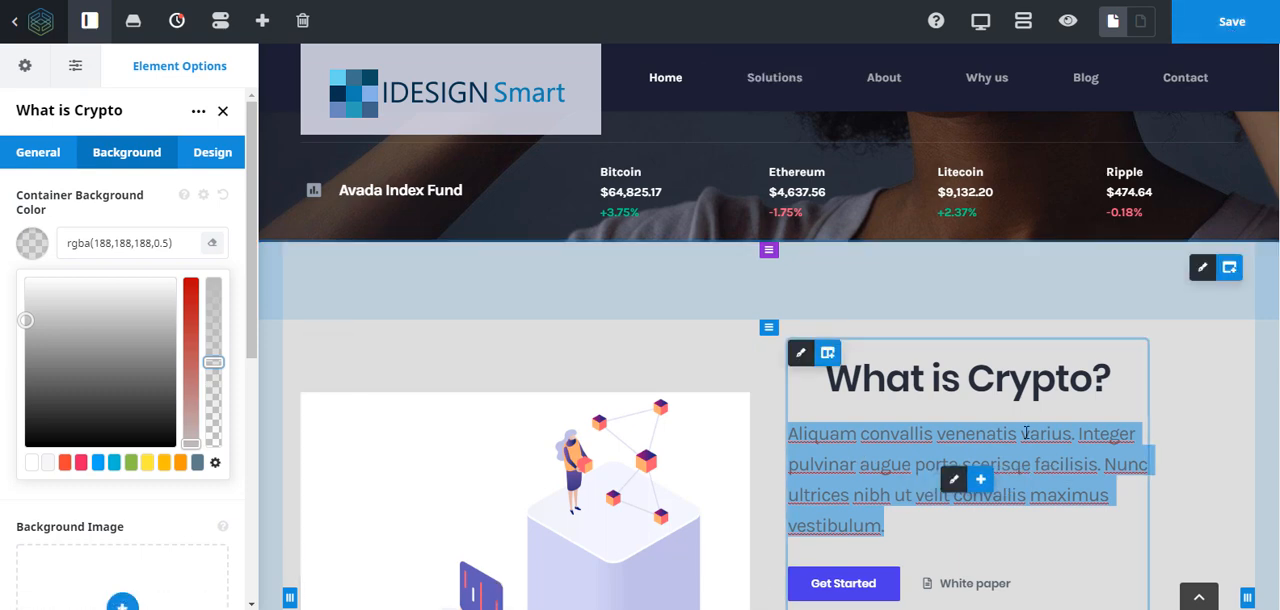
- Replace the "What is Crypto?" heading text with "What is the Future?" directly on the page
{"action": "left_click_drag", "start_coordinate": [829, 383], "coordinate": [1133, 396]}
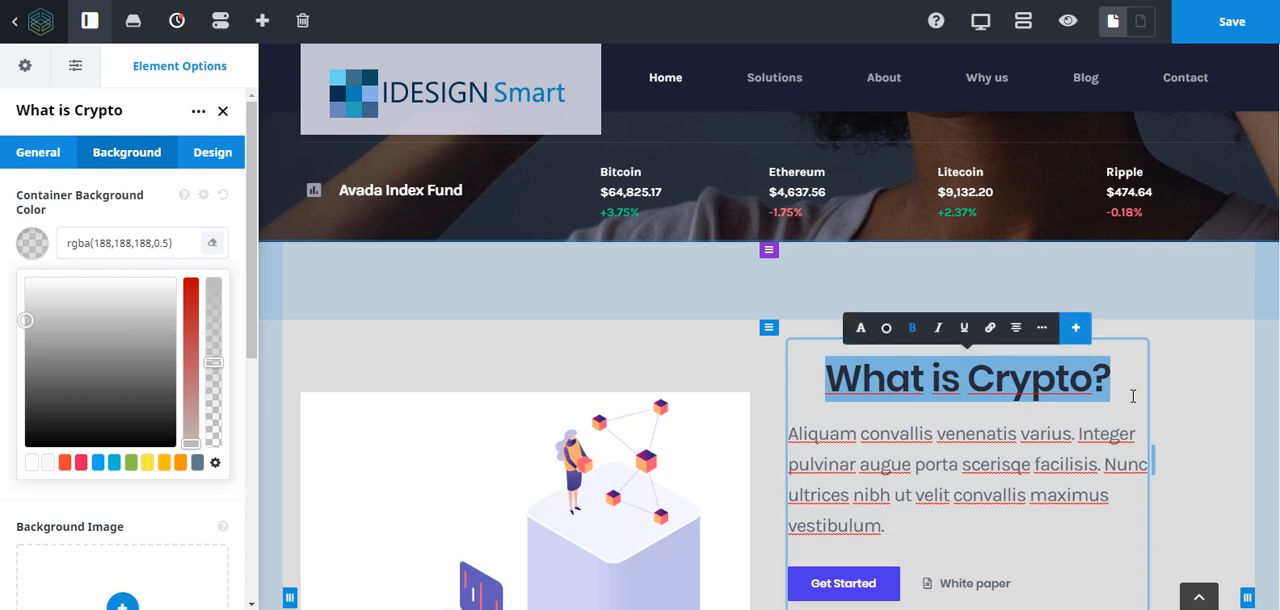
{"action": "type", "text": "What us"}
{"action": "key", "text": "BackSpace"}
{"action": "key", "text": "BackSpace"}
{"action": "type", "text": "is the Future"}
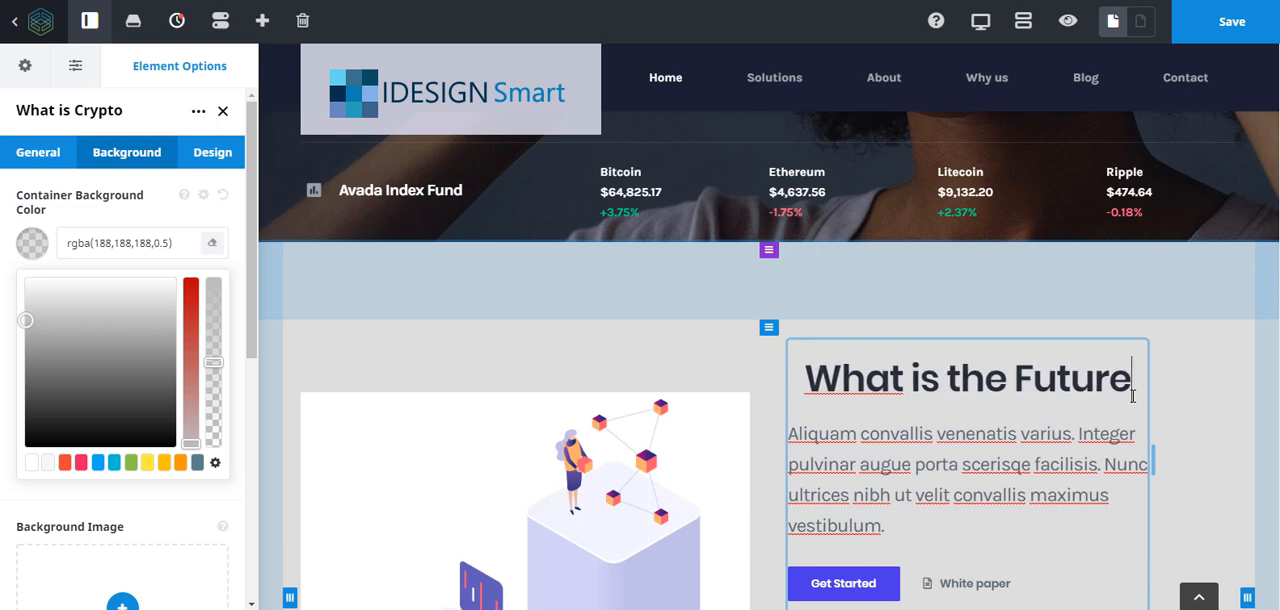
{"action": "type", "text": "?"}
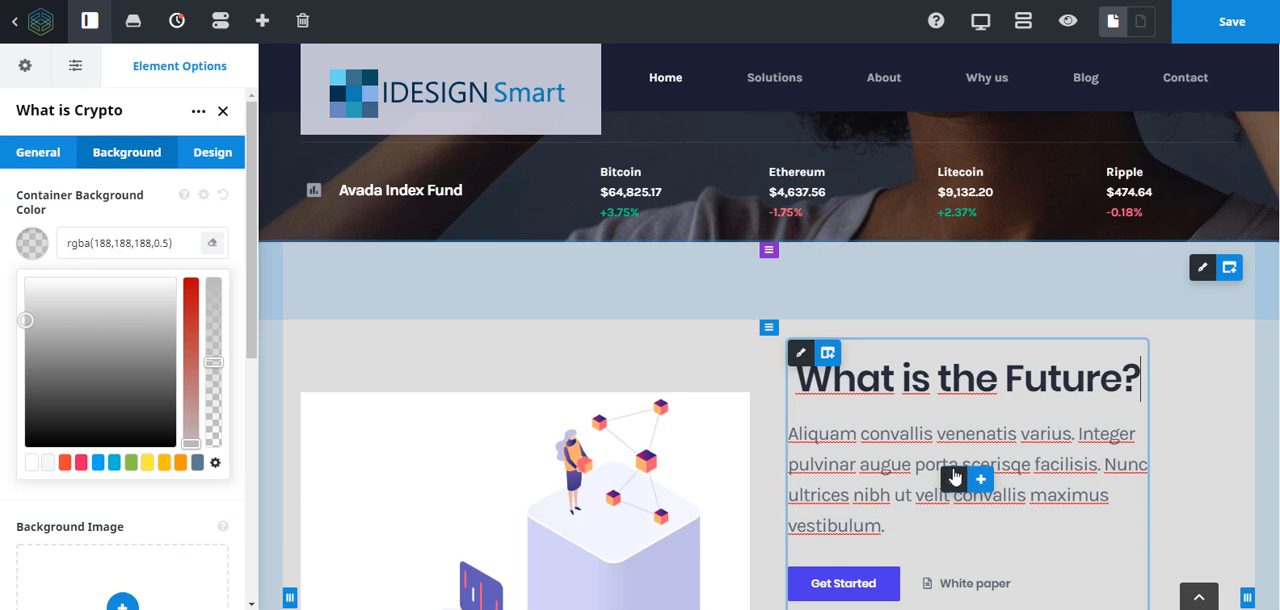
- Replace the opening words of the paragraph under "What is the Future?" with "In the future I plan to create a lot more content about Fusion Builder Live."
{"action": "left_click", "coordinate": [953, 478]}
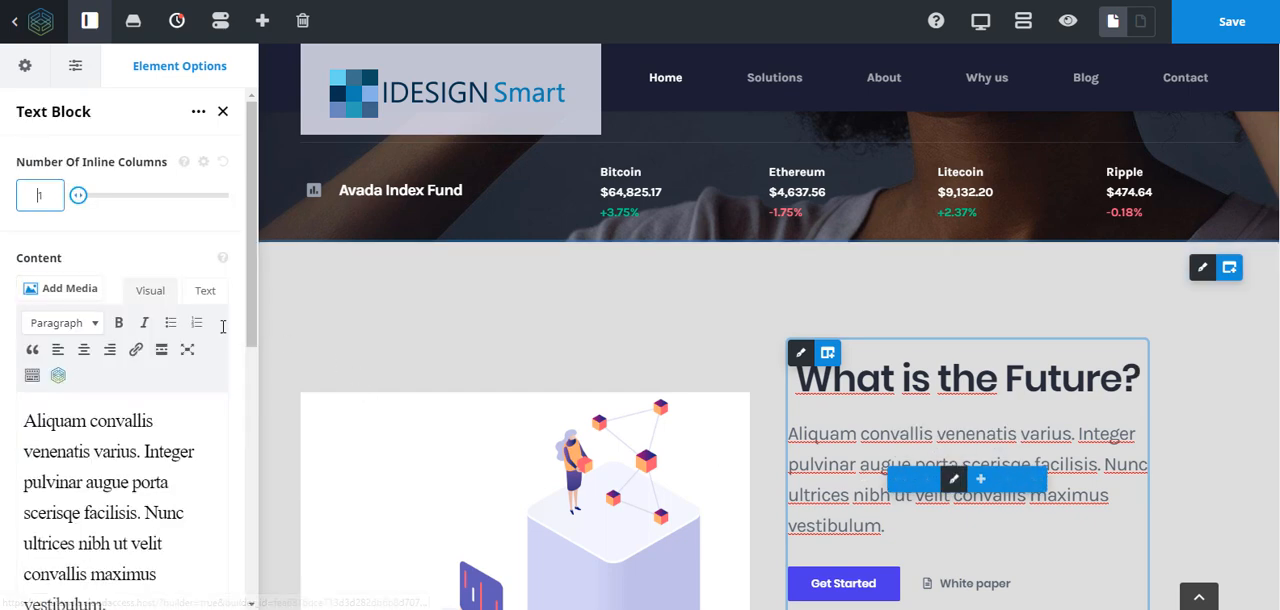
{"action": "left_click_drag", "start_coordinate": [21, 420], "coordinate": [196, 492]}
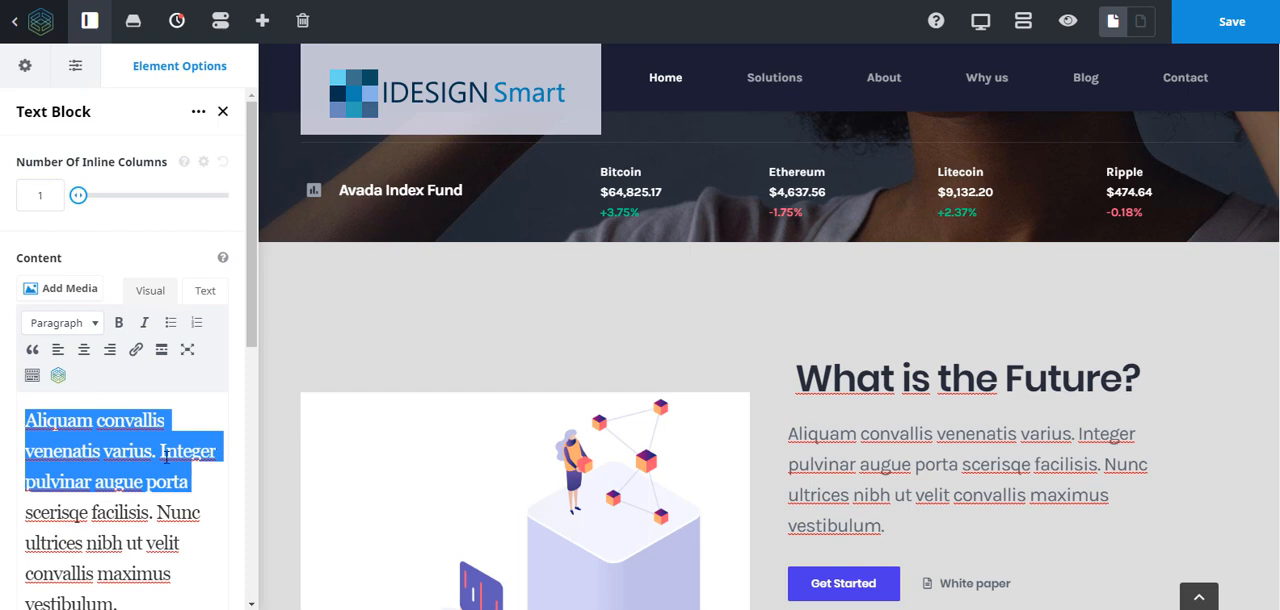
{"action": "type", "text": "In the futu"}
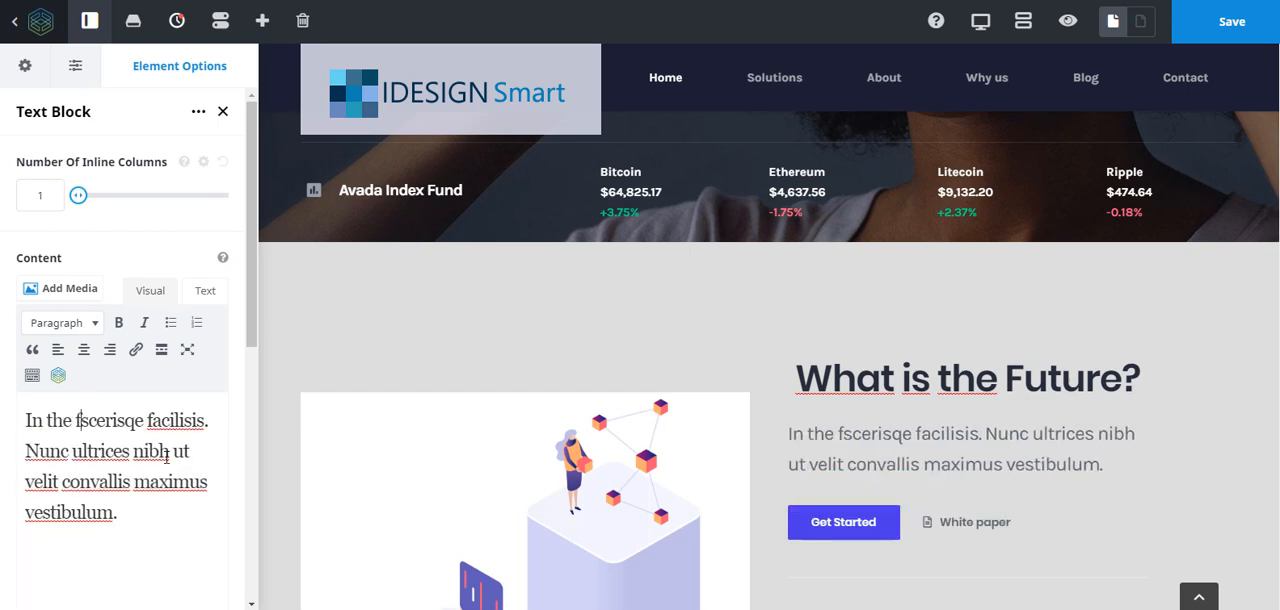
{"action": "type", "text": "re I plan to c"}
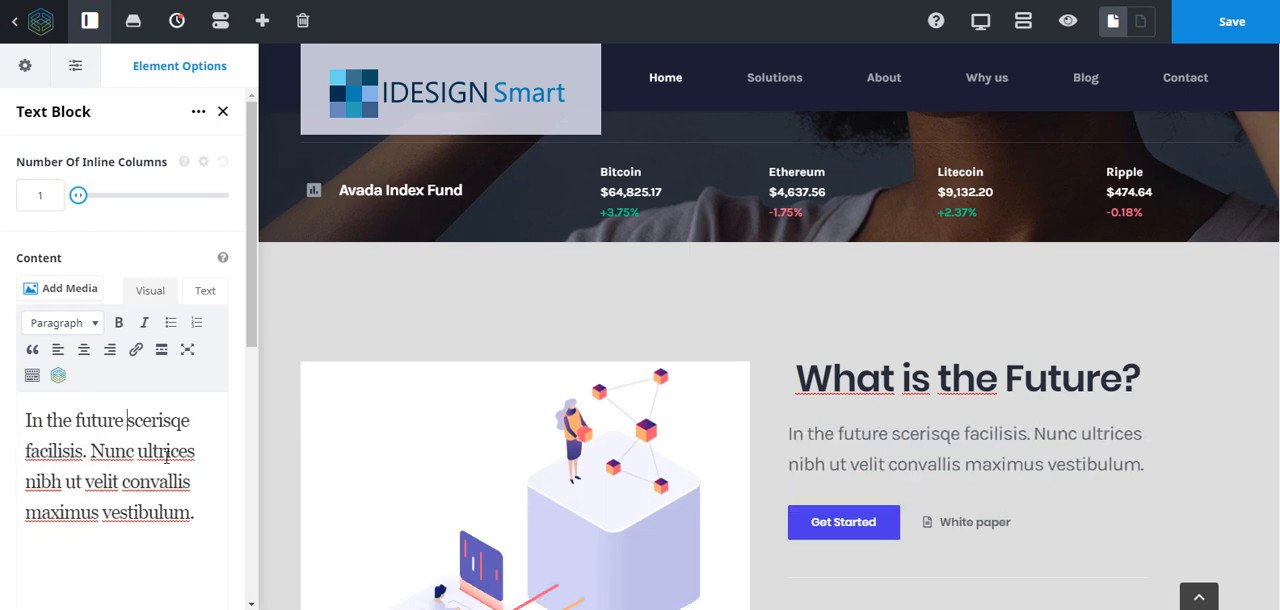
{"action": "type", "text": "reate a lot "}
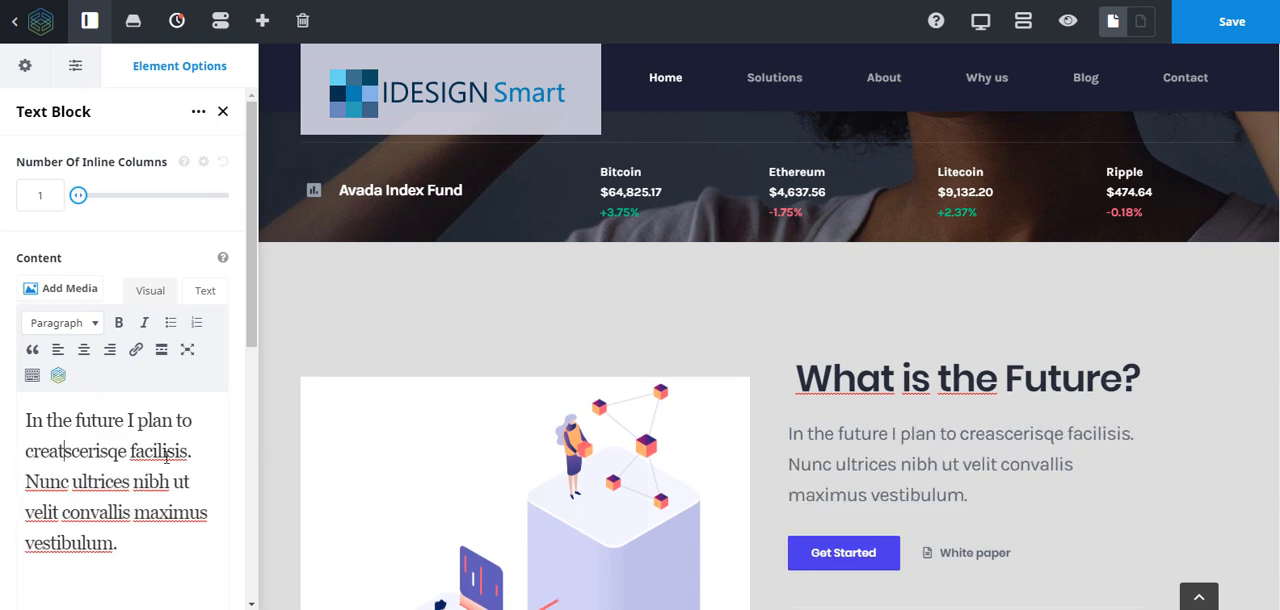
{"action": "type", "text": "more content"}
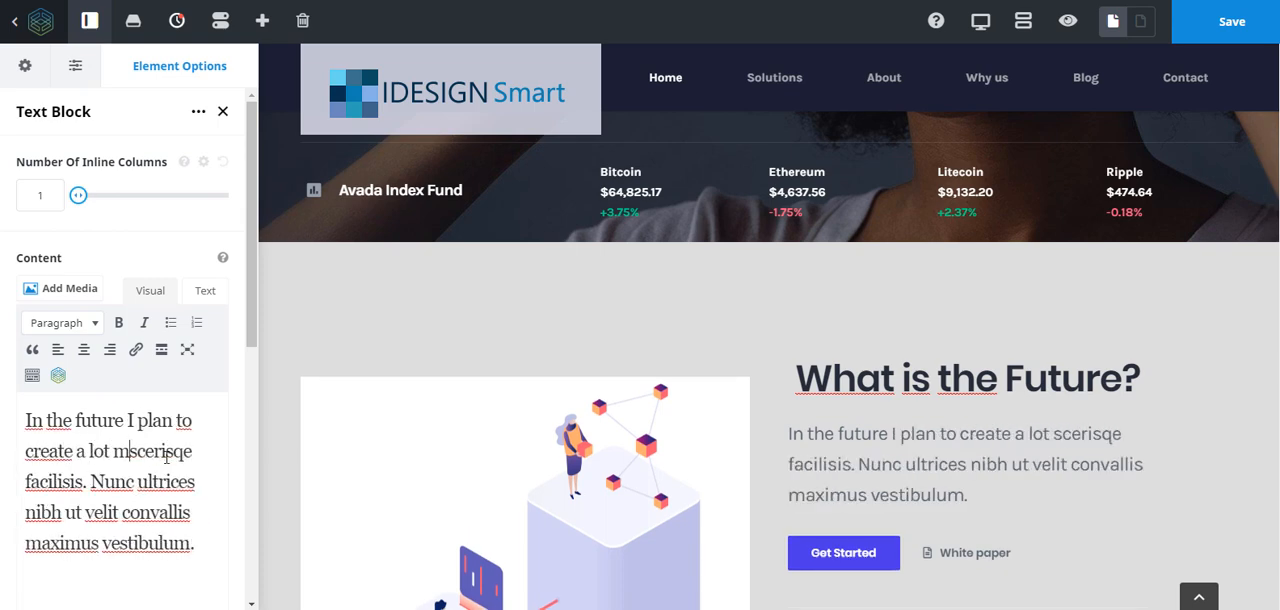
{"action": "type", "text": " about Fu"}
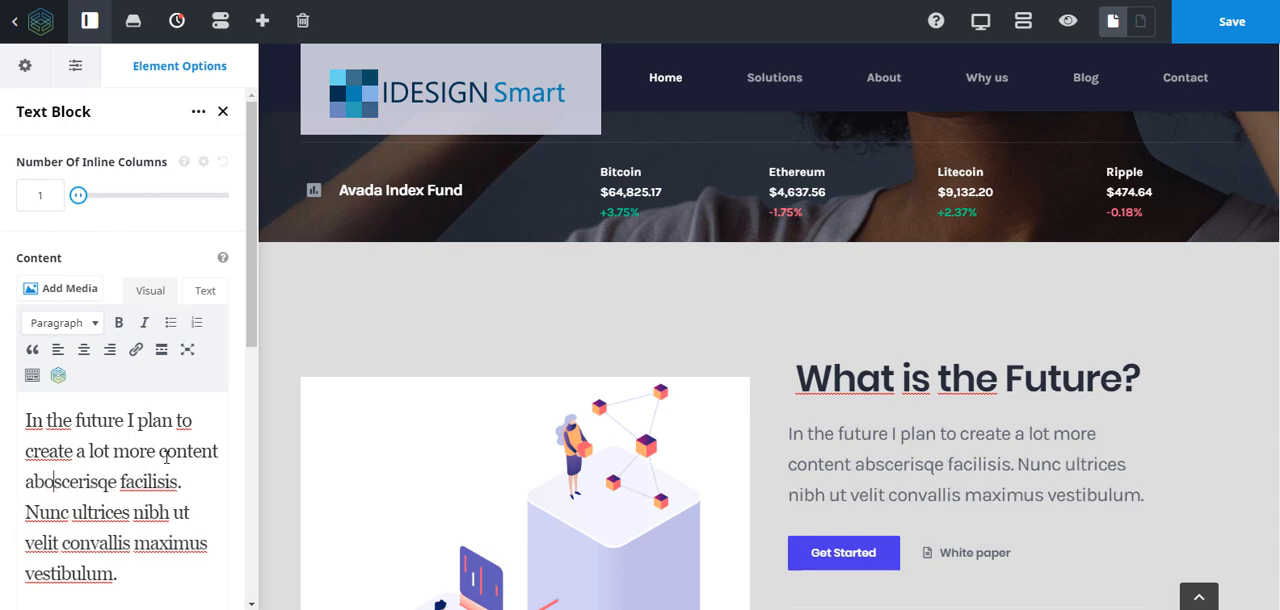
{"action": "type", "text": "sion Builder "}
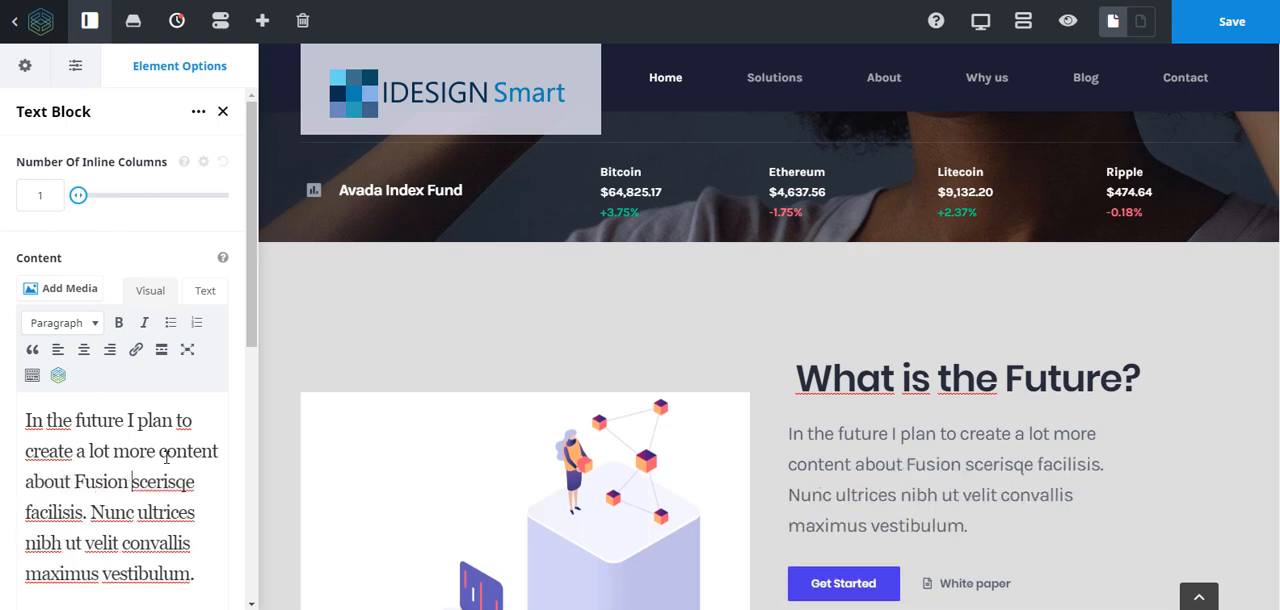
{"action": "type", "text": "Lives"}
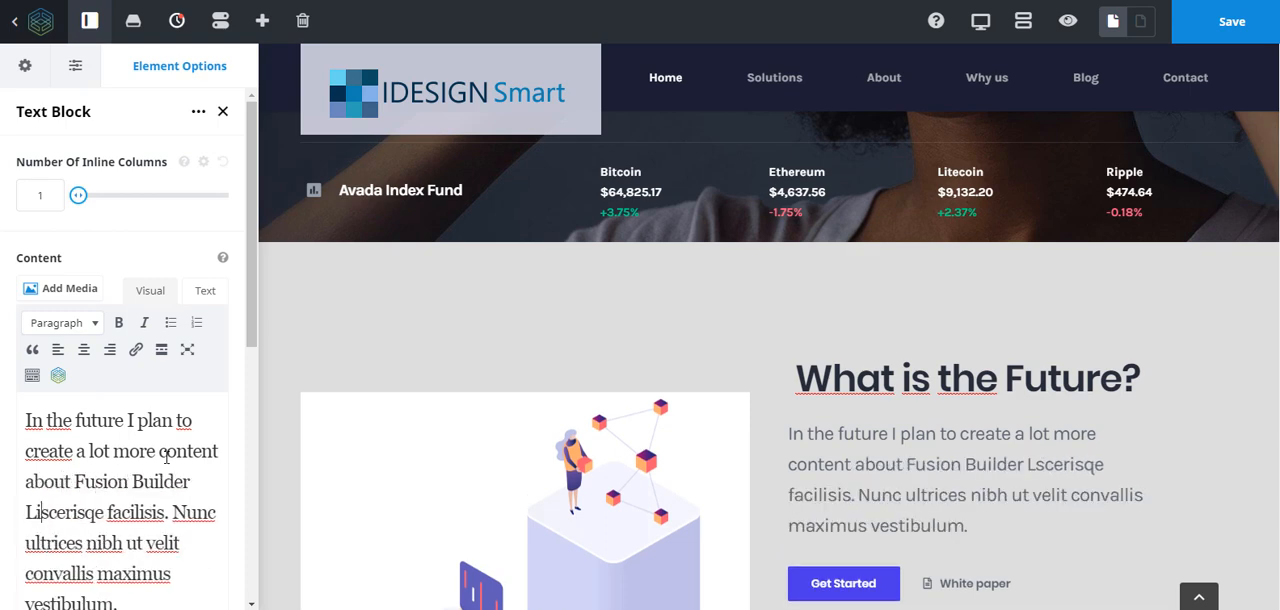
{"action": "key", "text": "BackSpace"}
{"action": "type", "text": "."}
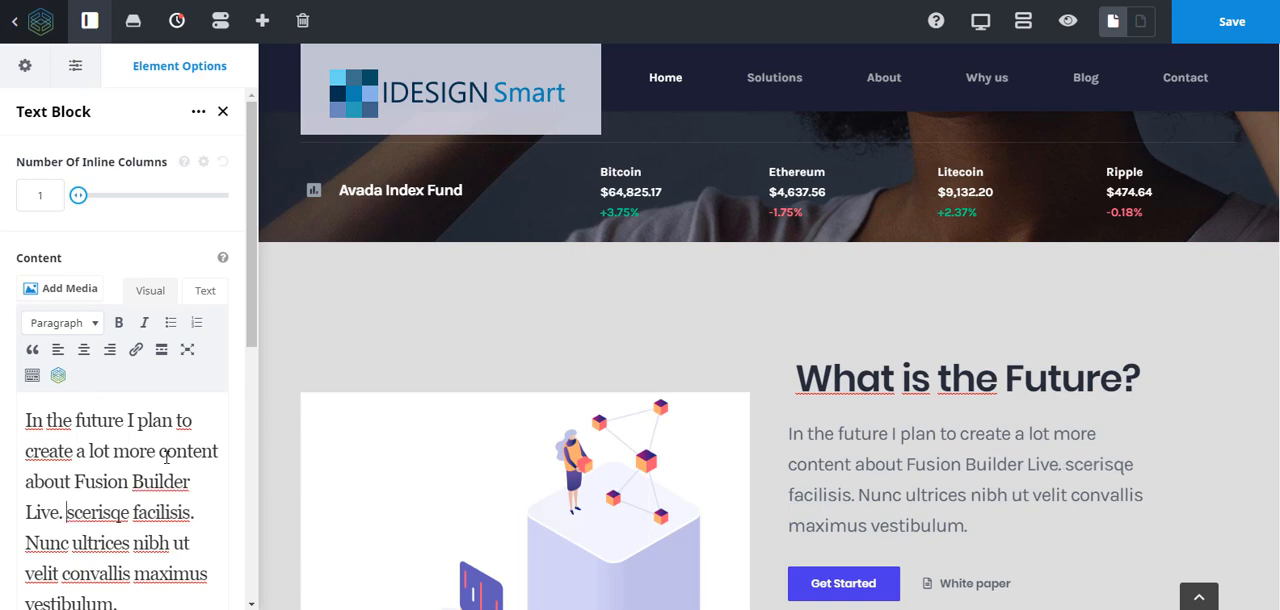
- Open the first item of the checklist under "Get the data you need" and select its entire list item content
{"action": "scroll", "coordinate": [929, 414], "scroll_direction": "down", "scroll_amount": 3}
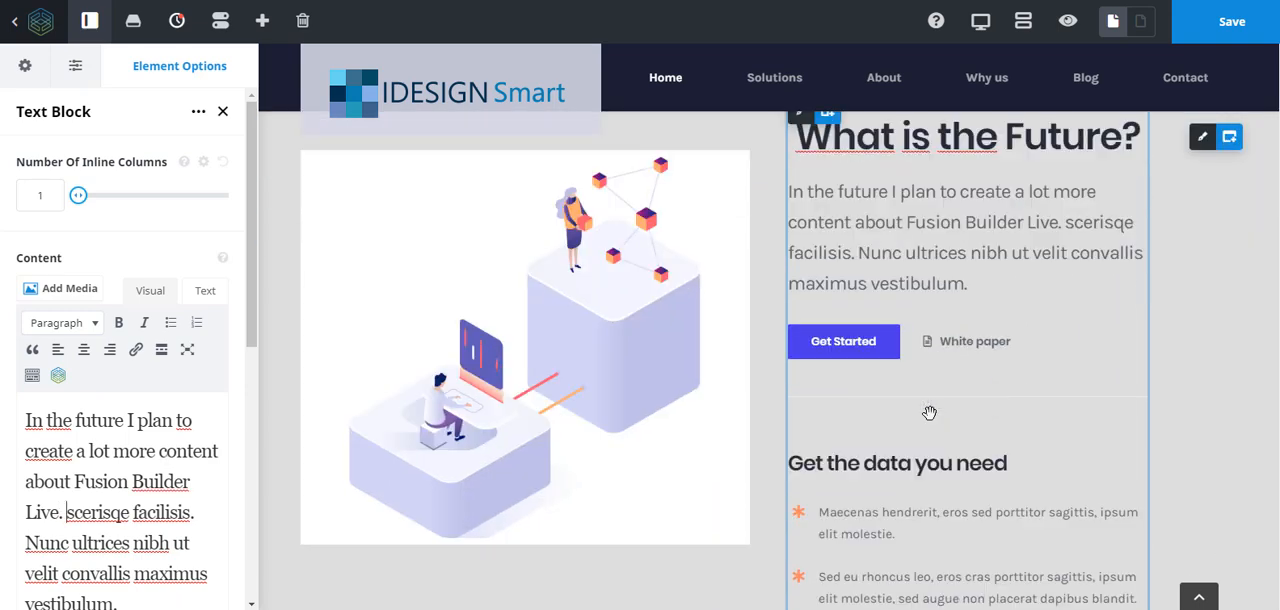
{"action": "scroll", "coordinate": [929, 414], "scroll_direction": "down", "scroll_amount": 4}
{"action": "scroll", "coordinate": [929, 414], "scroll_direction": "up", "scroll_amount": 4}
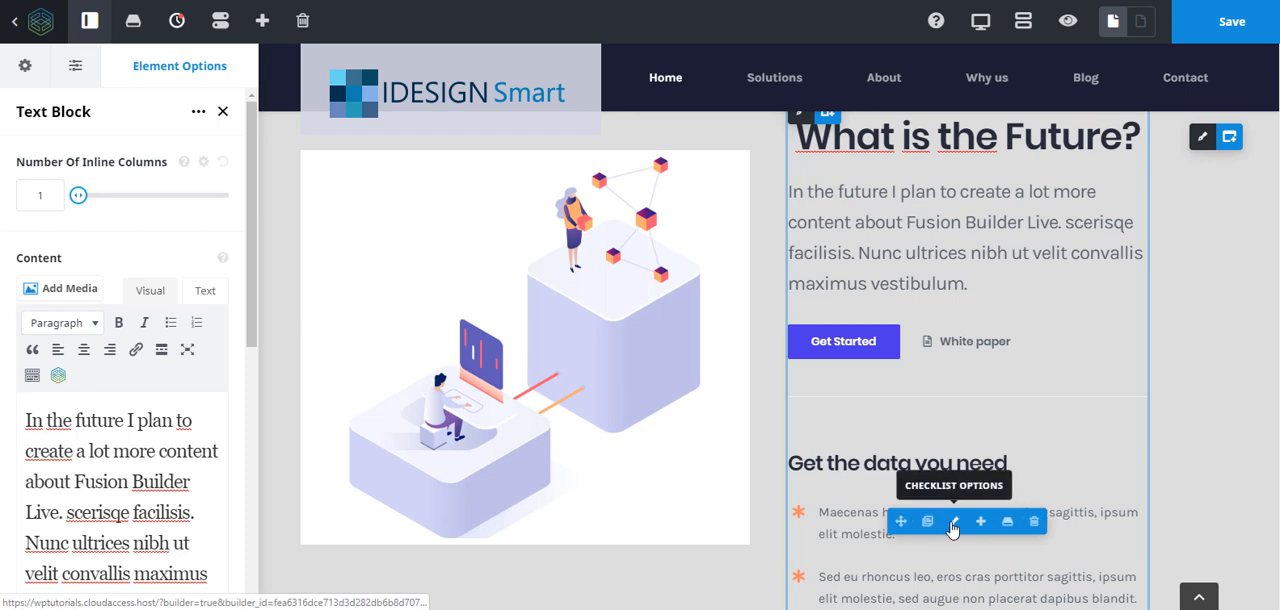
{"action": "left_click", "coordinate": [954, 528]}
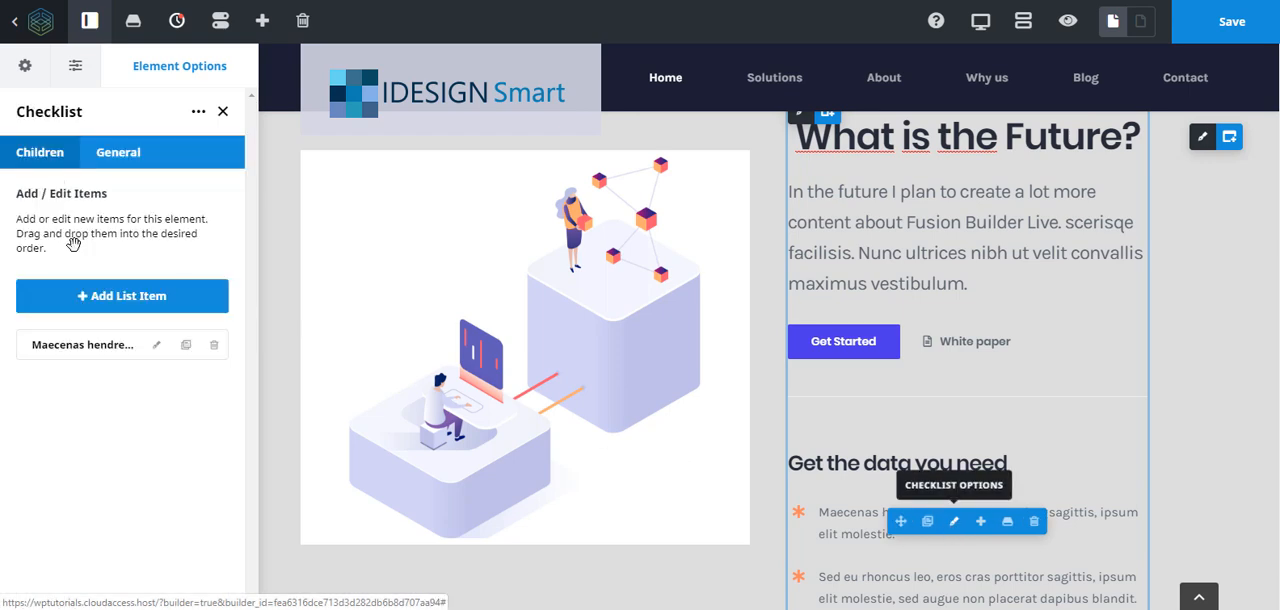
{"action": "left_click", "coordinate": [156, 346]}
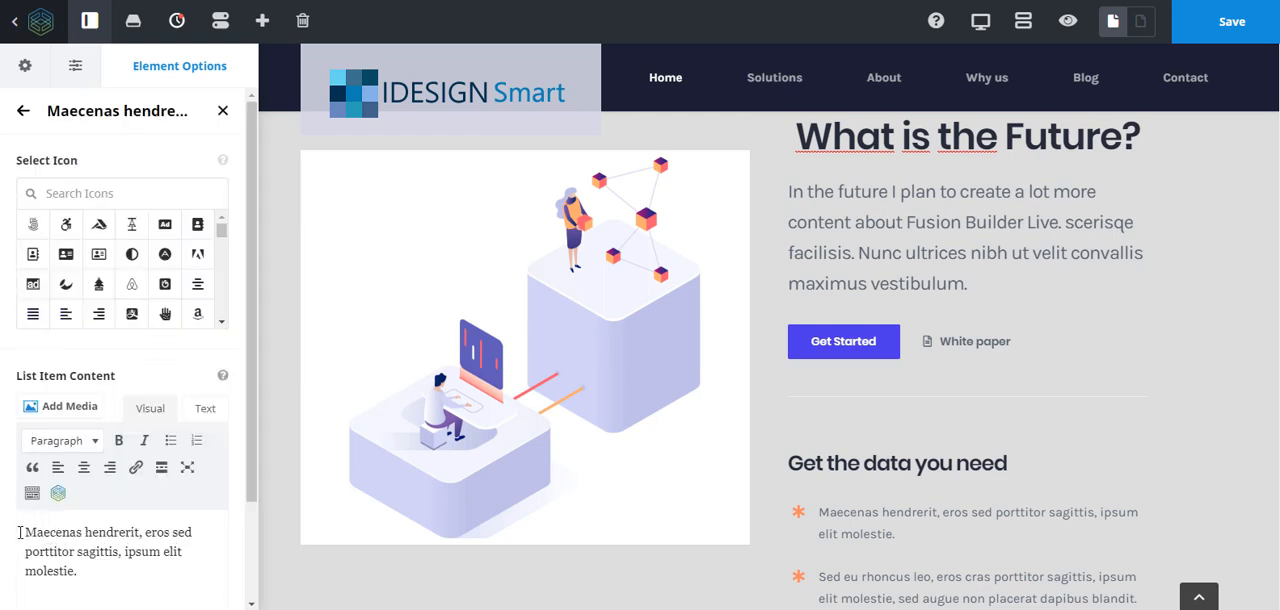
{"action": "left_click_drag", "start_coordinate": [22, 535], "coordinate": [168, 581]}
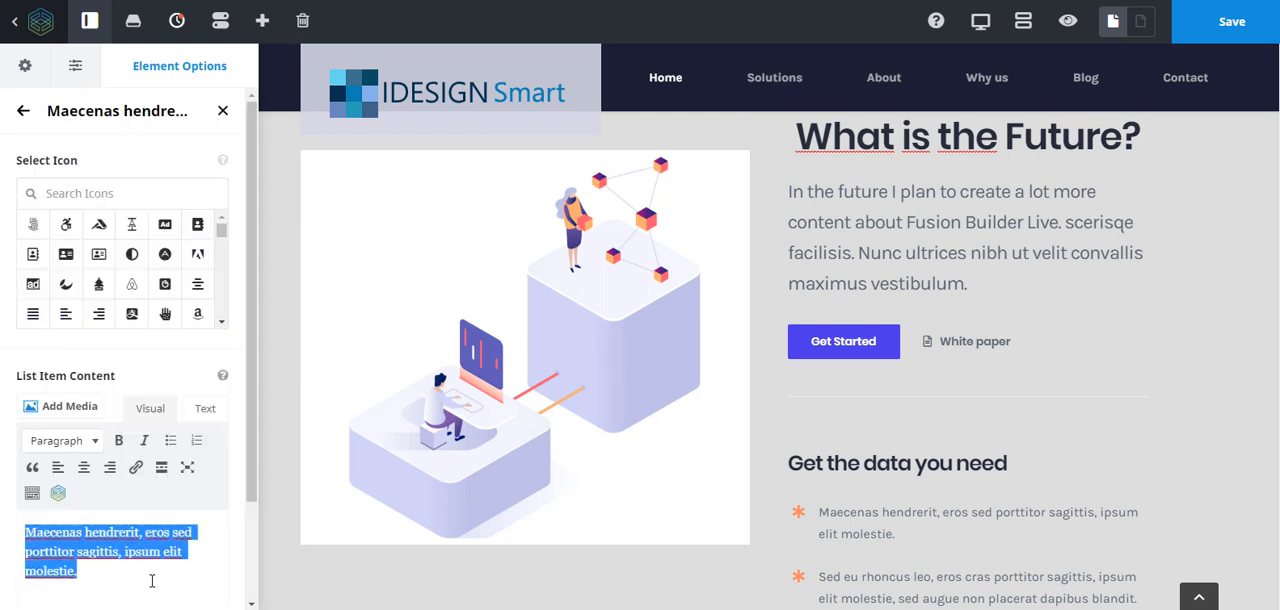
- Delete the Peer to peer Network, Competitive Rates and Technical Support columns from the Benefits section
{"action": "scroll", "coordinate": [1108, 442], "scroll_direction": "down", "scroll_amount": 6}
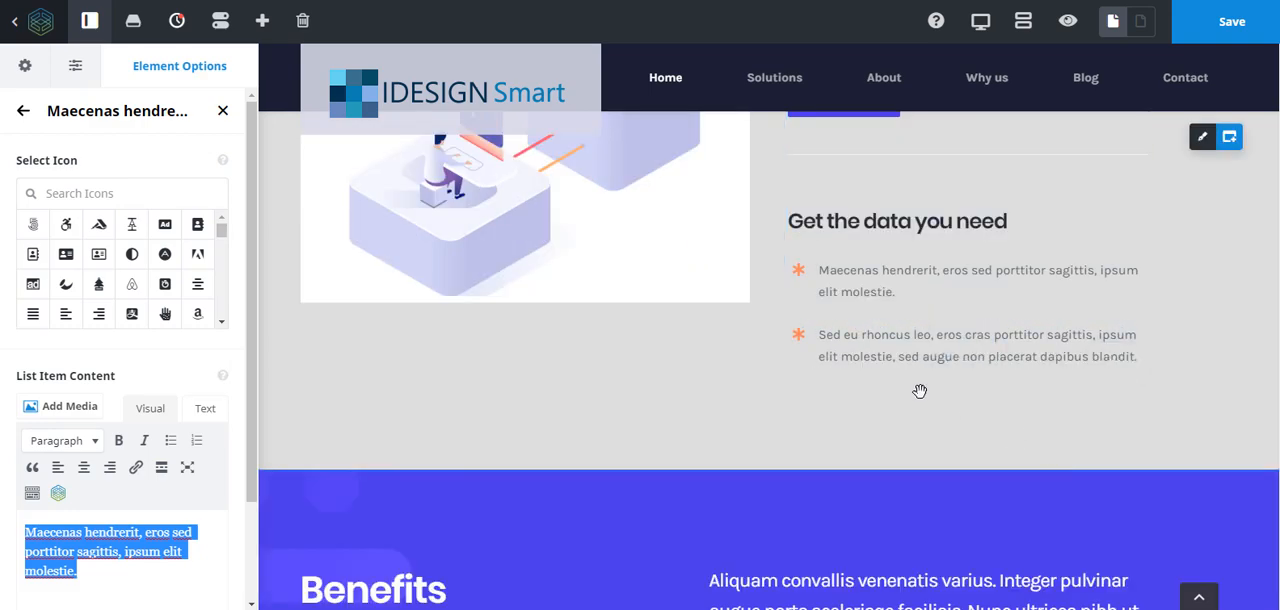
{"action": "scroll", "coordinate": [919, 391], "scroll_direction": "down", "scroll_amount": 4}
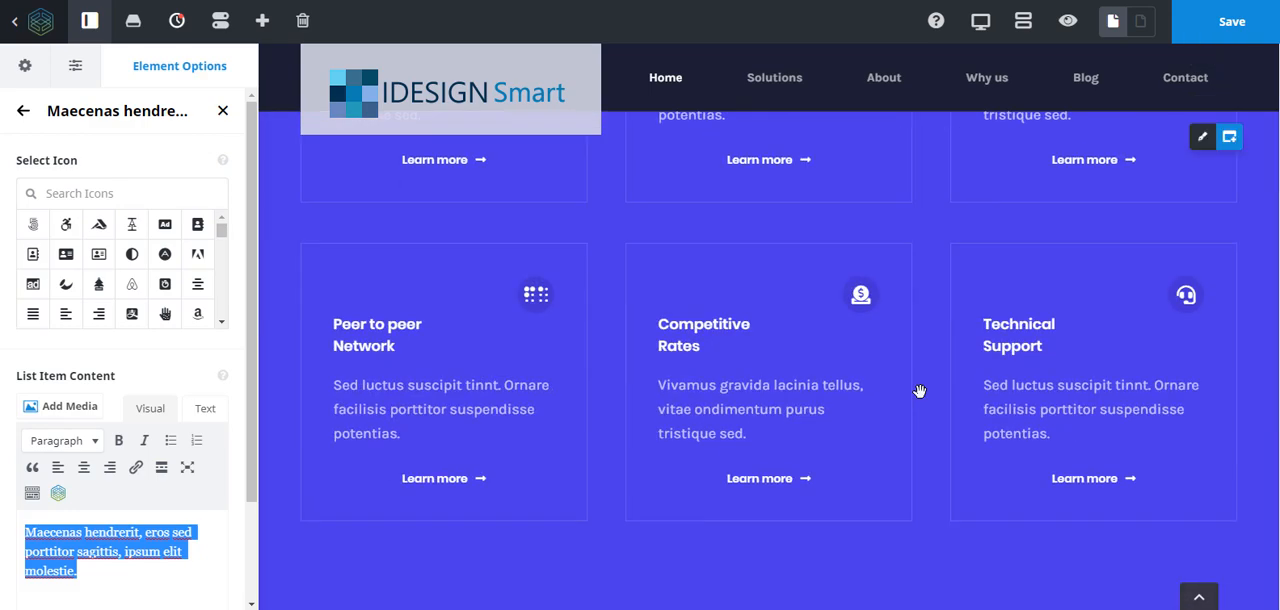
{"action": "scroll", "coordinate": [900, 350], "scroll_direction": "up", "scroll_amount": 2}
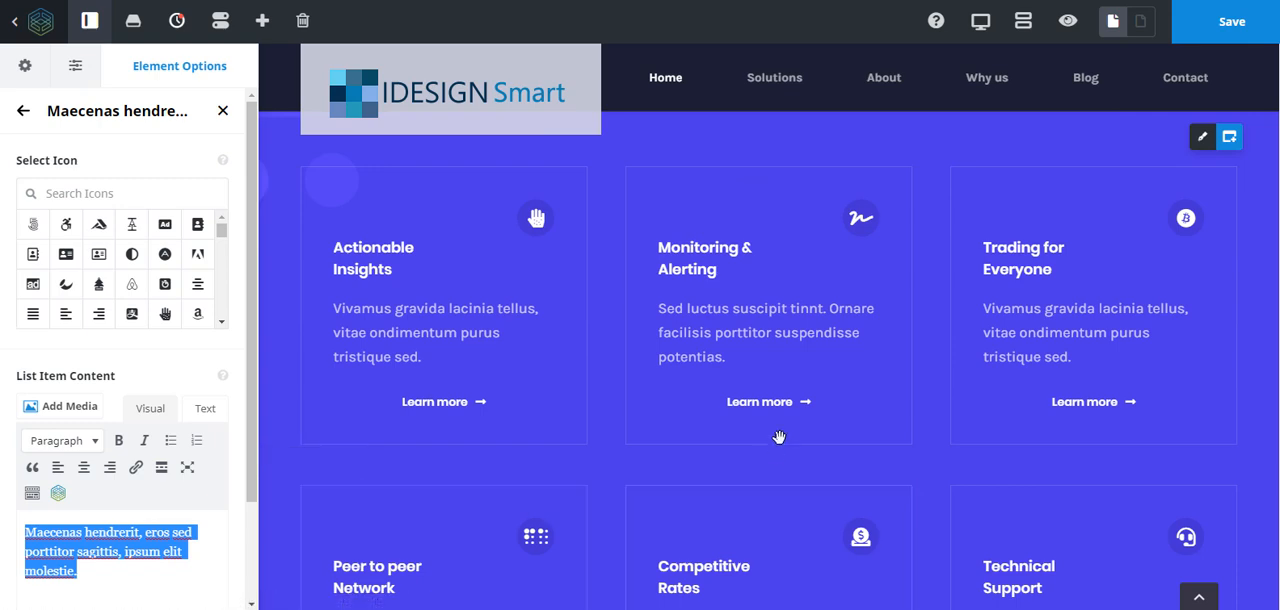
{"action": "scroll", "coordinate": [1192, 204], "scroll_direction": "up", "scroll_amount": 3}
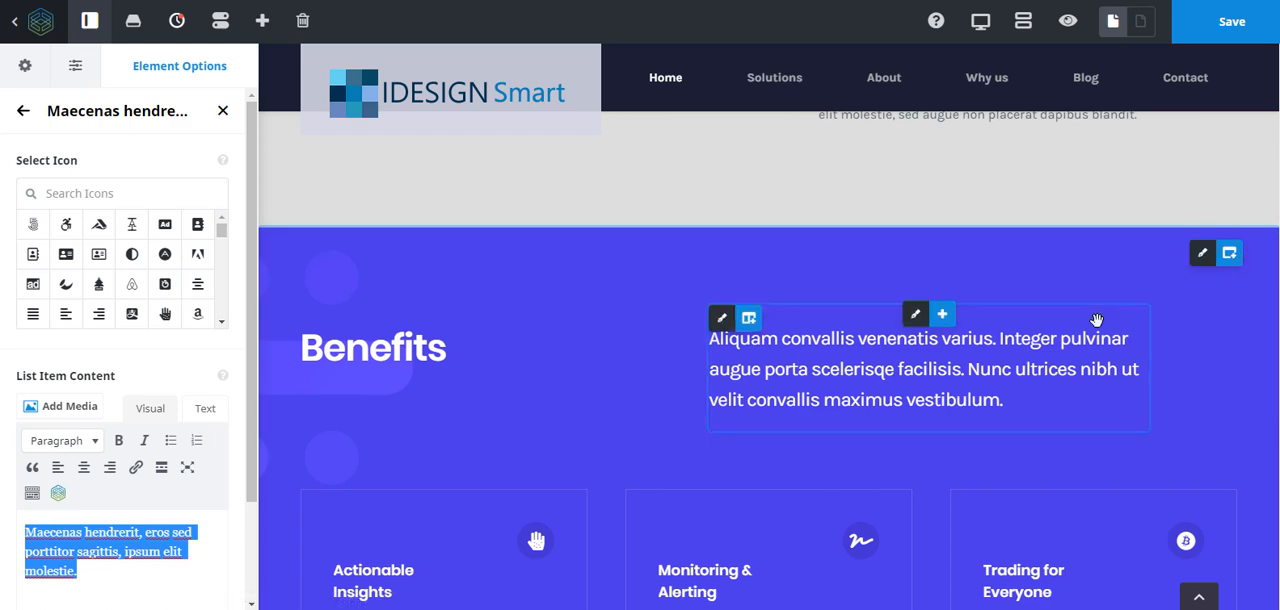
{"action": "scroll", "coordinate": [714, 455], "scroll_direction": "down", "scroll_amount": 2}
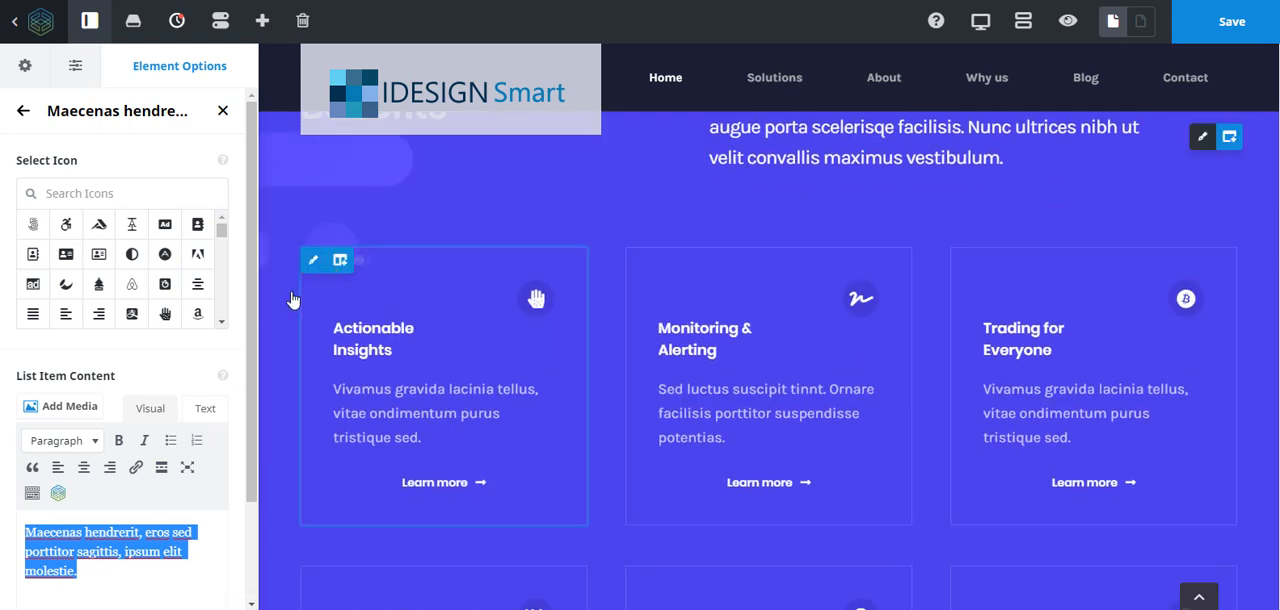
{"action": "scroll", "coordinate": [420, 378], "scroll_direction": "down", "scroll_amount": 1}
{"action": "scroll", "coordinate": [420, 378], "scroll_direction": "down", "scroll_amount": 2}
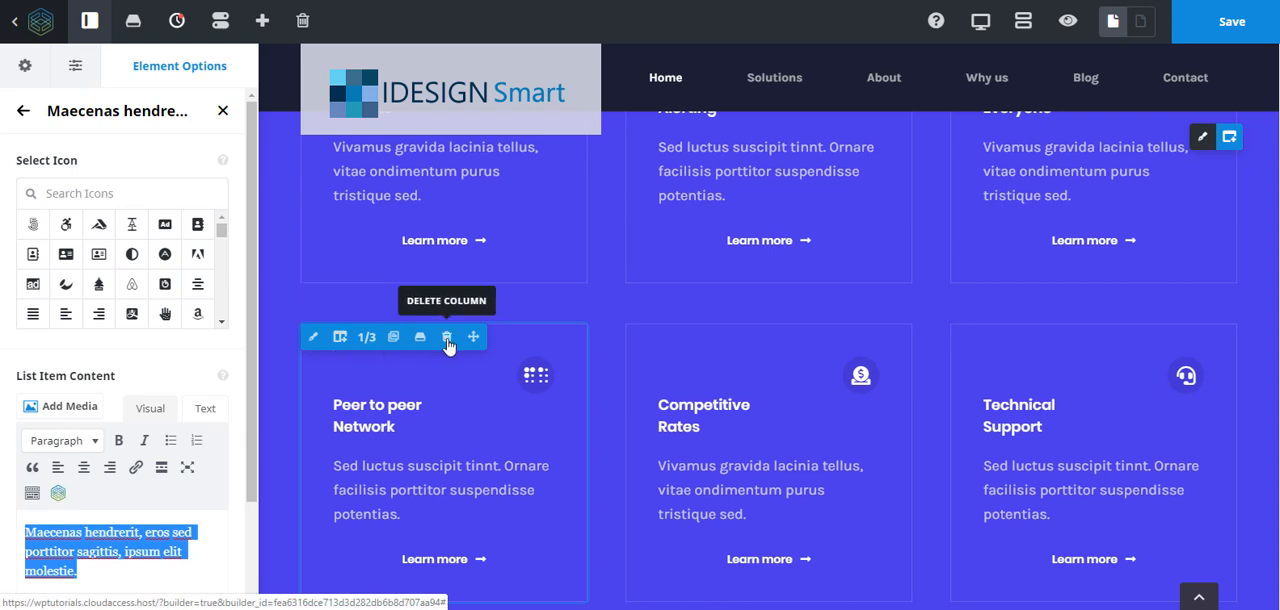
{"action": "left_click", "coordinate": [447, 340]}
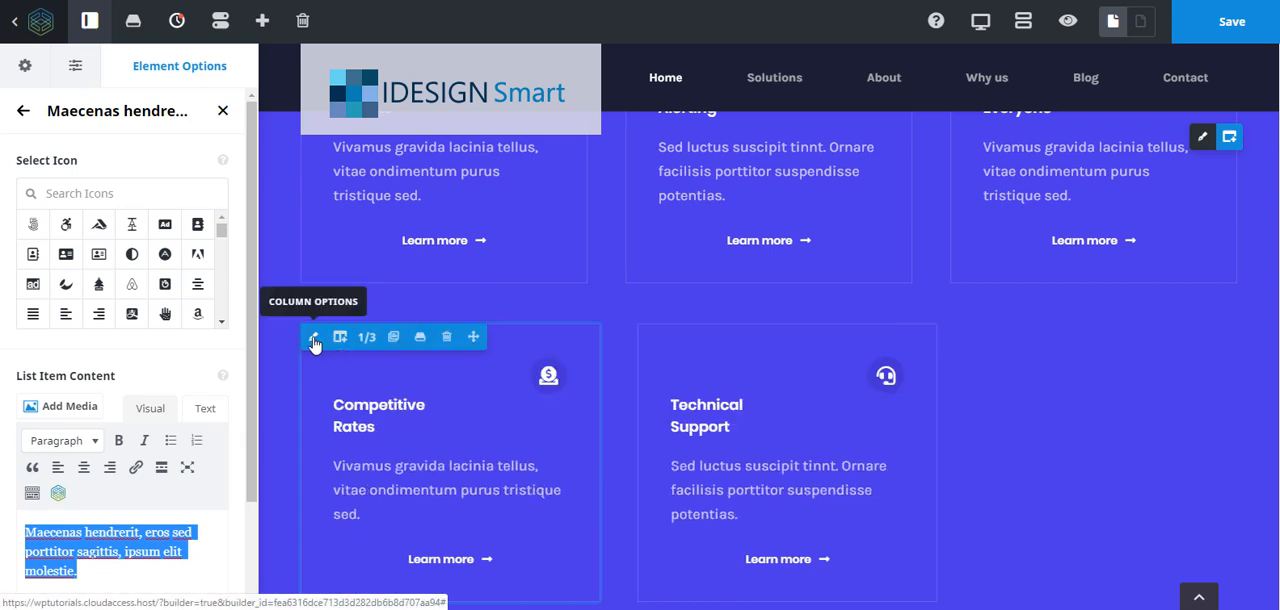
{"action": "left_click", "coordinate": [447, 338]}
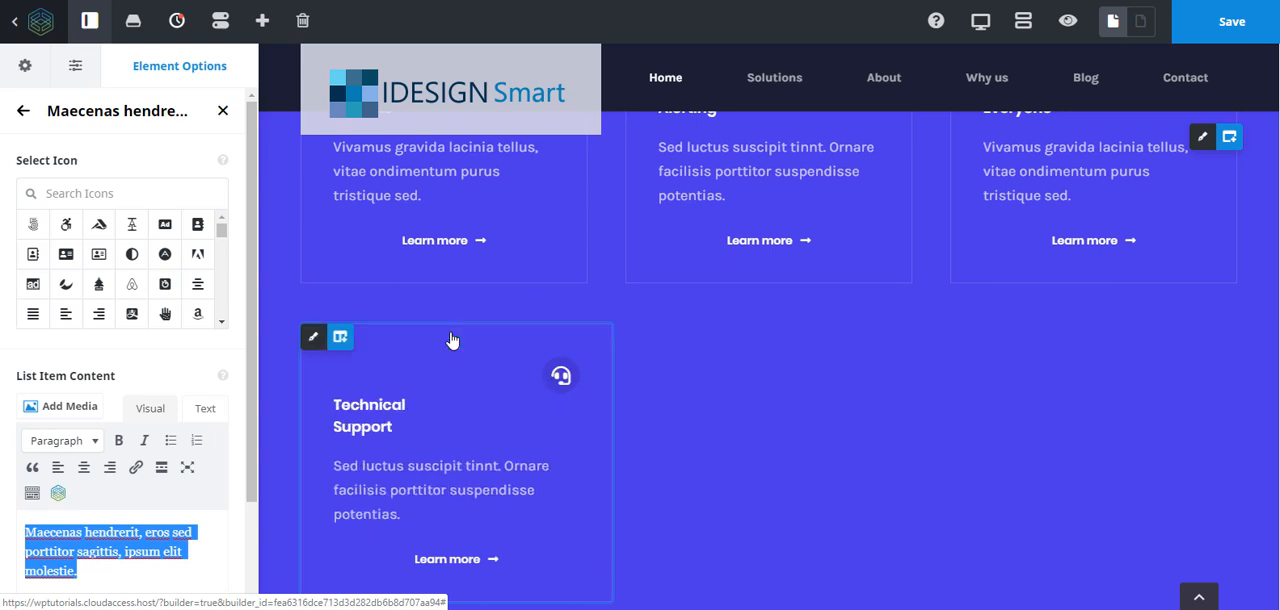
{"action": "mouse_move", "coordinate": [335, 347]}
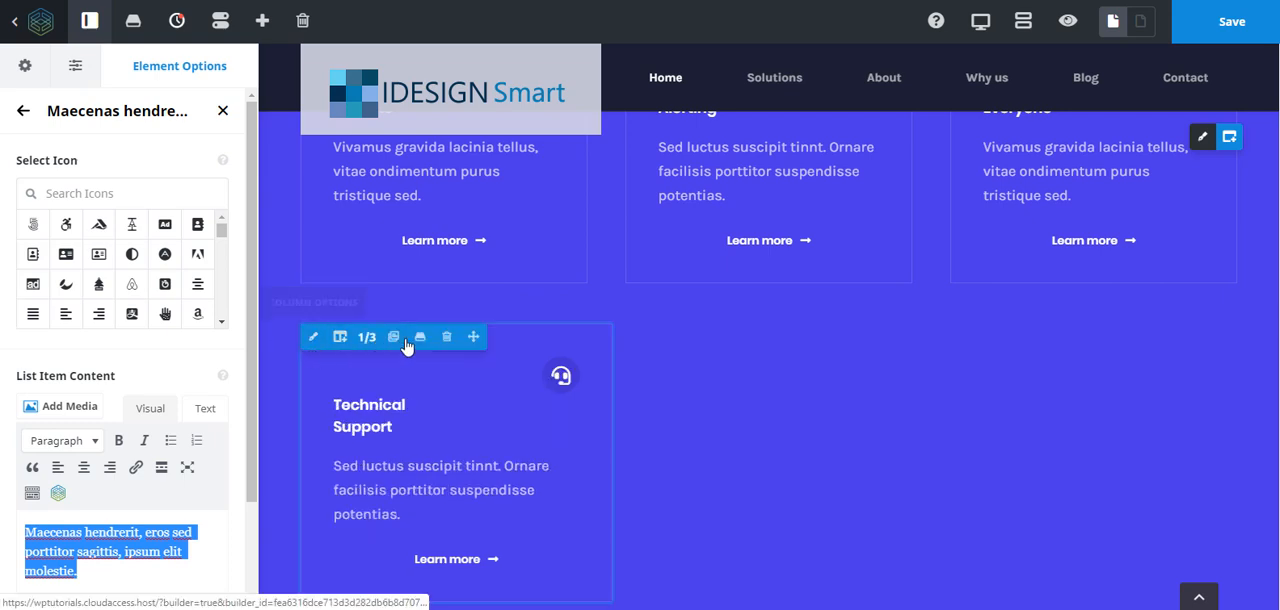
{"action": "left_click", "coordinate": [447, 338]}
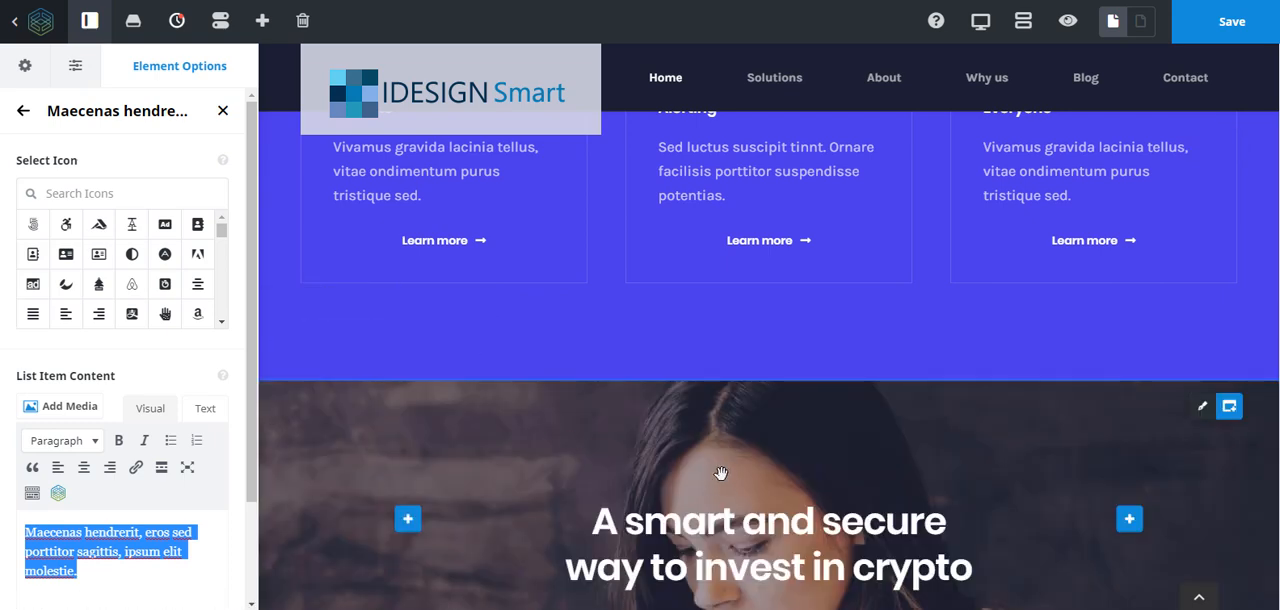
- Replace the "Benefits" heading text with "Something Else" directly on the page
{"action": "scroll", "coordinate": [725, 470], "scroll_direction": "up", "scroll_amount": 6}
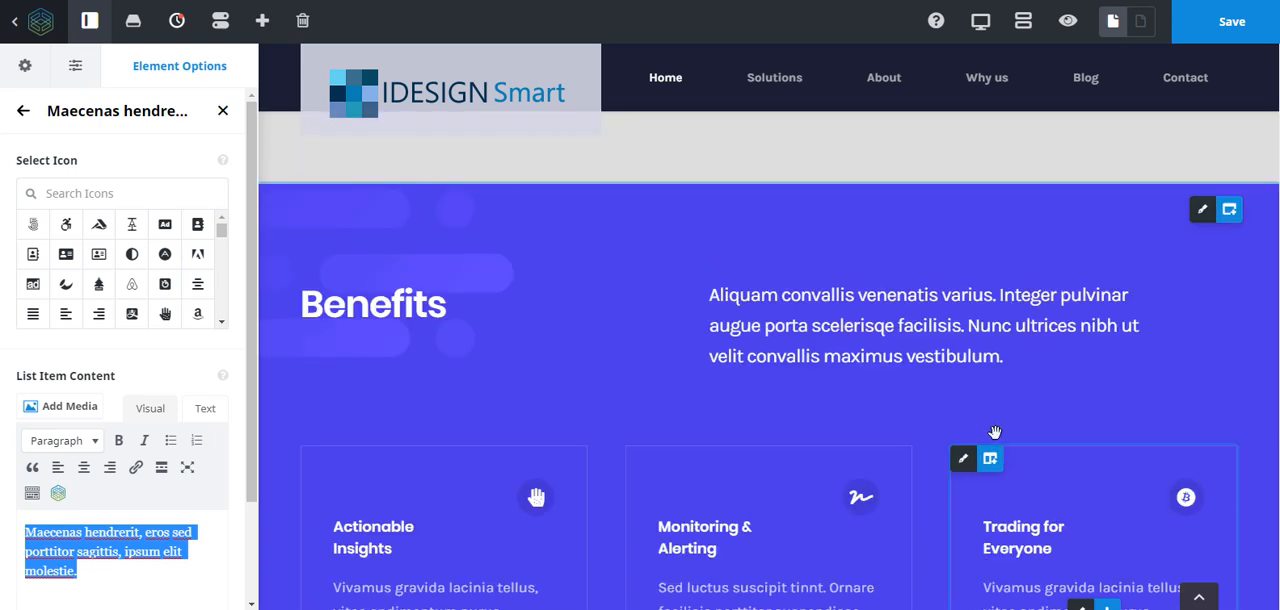
{"action": "left_click_drag", "start_coordinate": [1003, 480], "coordinate": [697, 417]}
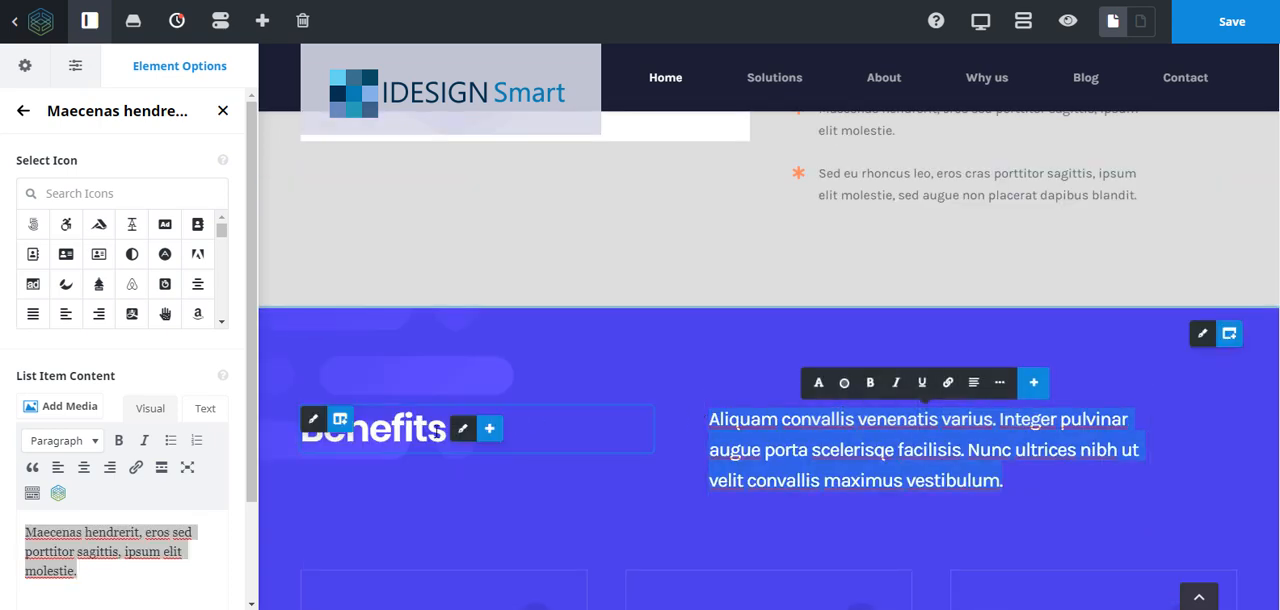
{"action": "left_click_drag", "start_coordinate": [446, 428], "coordinate": [247, 417]}
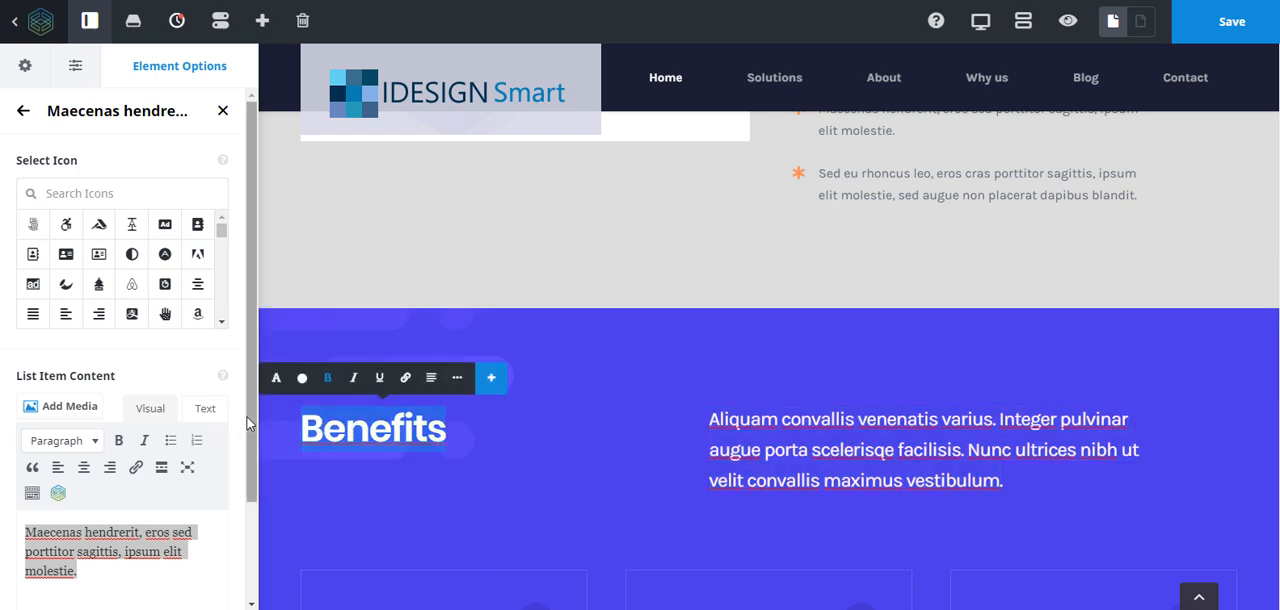
{"action": "type", "text": "Something "}
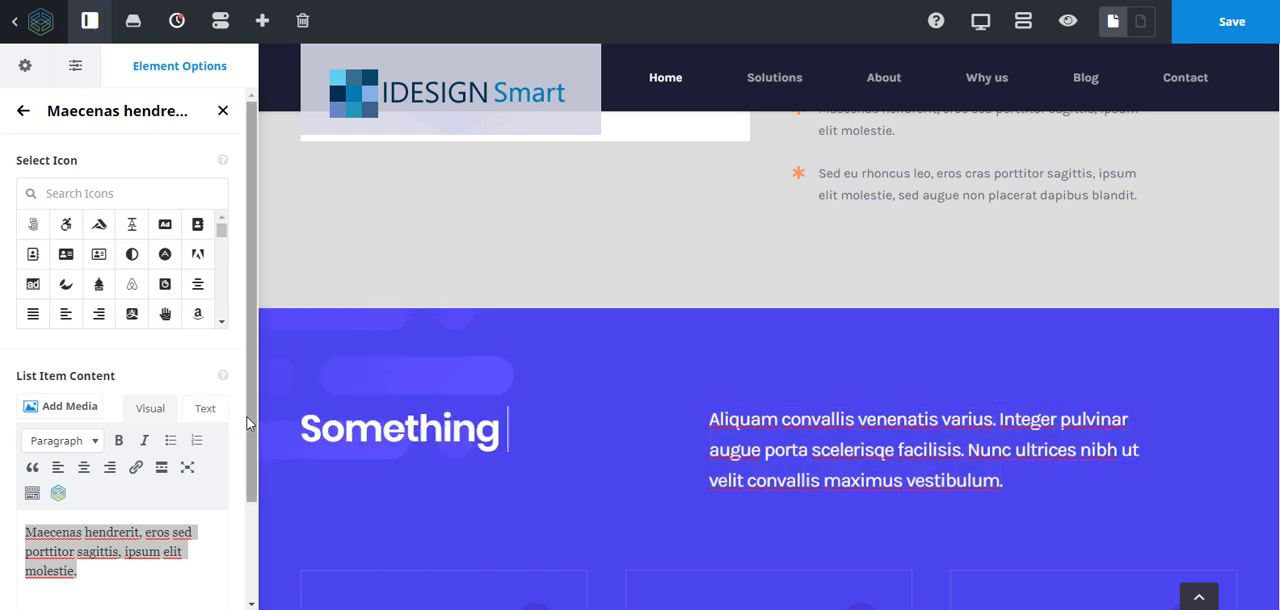
{"action": "type", "text": "Else"}
- Open the background settings of the container holding the "A smart and secure way to invest in crypto" heading
{"action": "scroll", "coordinate": [849, 467], "scroll_direction": "up", "scroll_amount": 3}
{"action": "scroll", "coordinate": [849, 467], "scroll_direction": "down", "scroll_amount": 3}
{"action": "scroll", "coordinate": [849, 467], "scroll_direction": "up", "scroll_amount": 4}
{"action": "scroll", "coordinate": [847, 466], "scroll_direction": "down", "scroll_amount": 4}
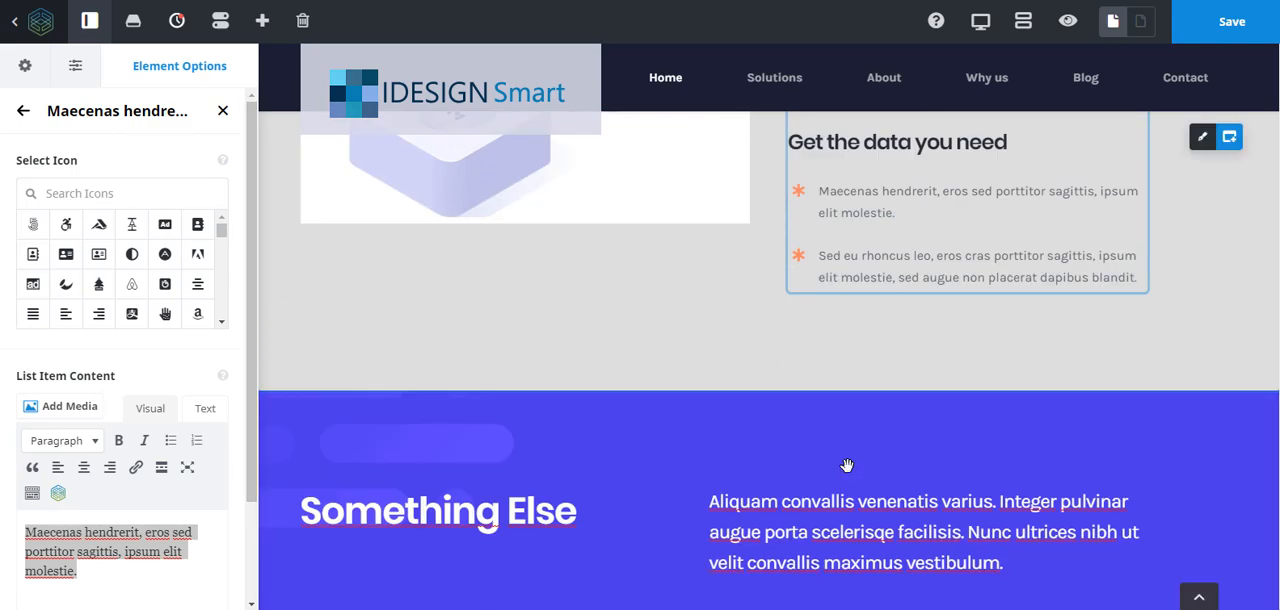
{"action": "scroll", "coordinate": [847, 466], "scroll_direction": "down", "scroll_amount": 5}
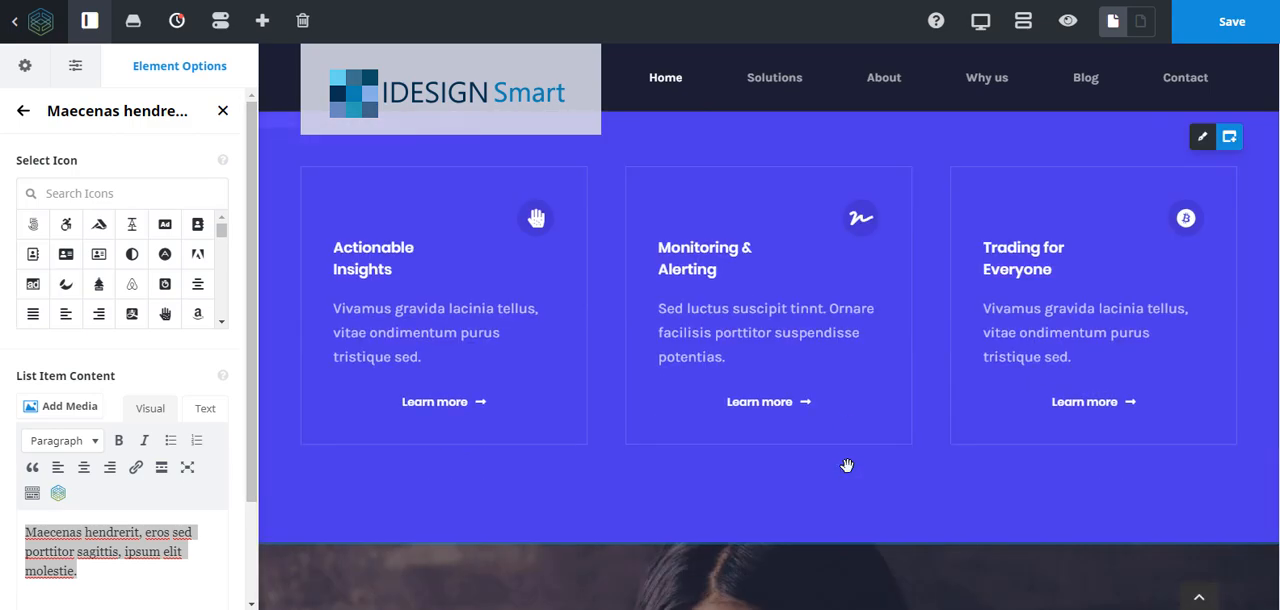
{"action": "scroll", "coordinate": [847, 466], "scroll_direction": "up", "scroll_amount": 3}
{"action": "scroll", "coordinate": [847, 466], "scroll_direction": "down", "scroll_amount": 6}
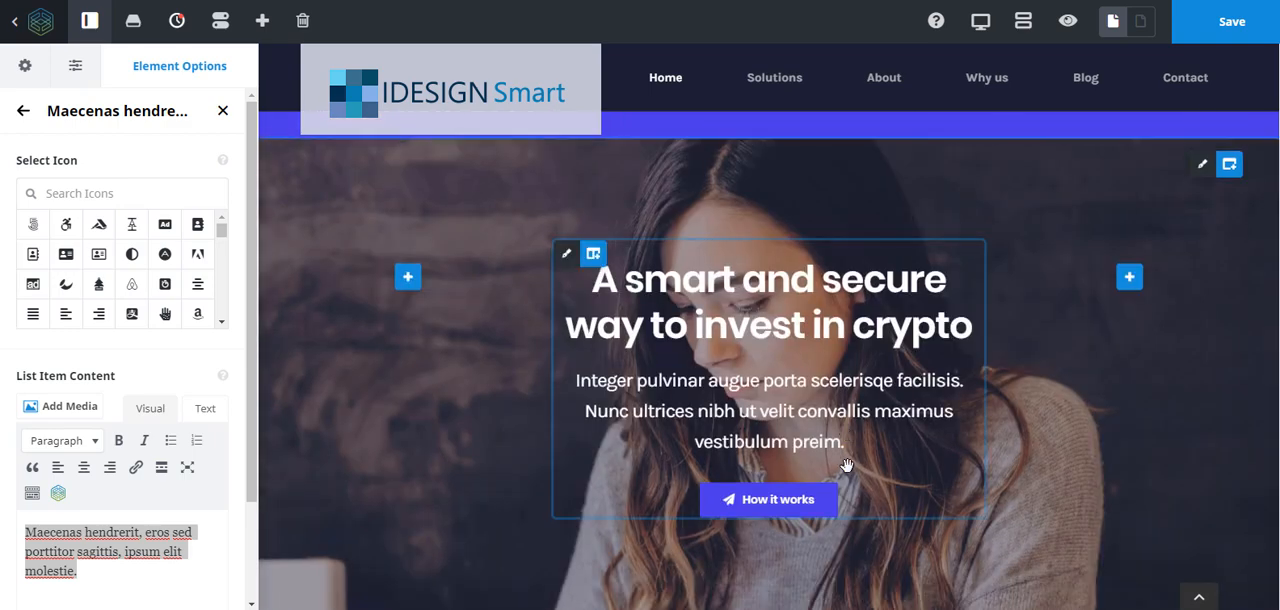
{"action": "scroll", "coordinate": [847, 466], "scroll_direction": "up", "scroll_amount": 2}
{"action": "scroll", "coordinate": [847, 466], "scroll_direction": "down", "scroll_amount": 2}
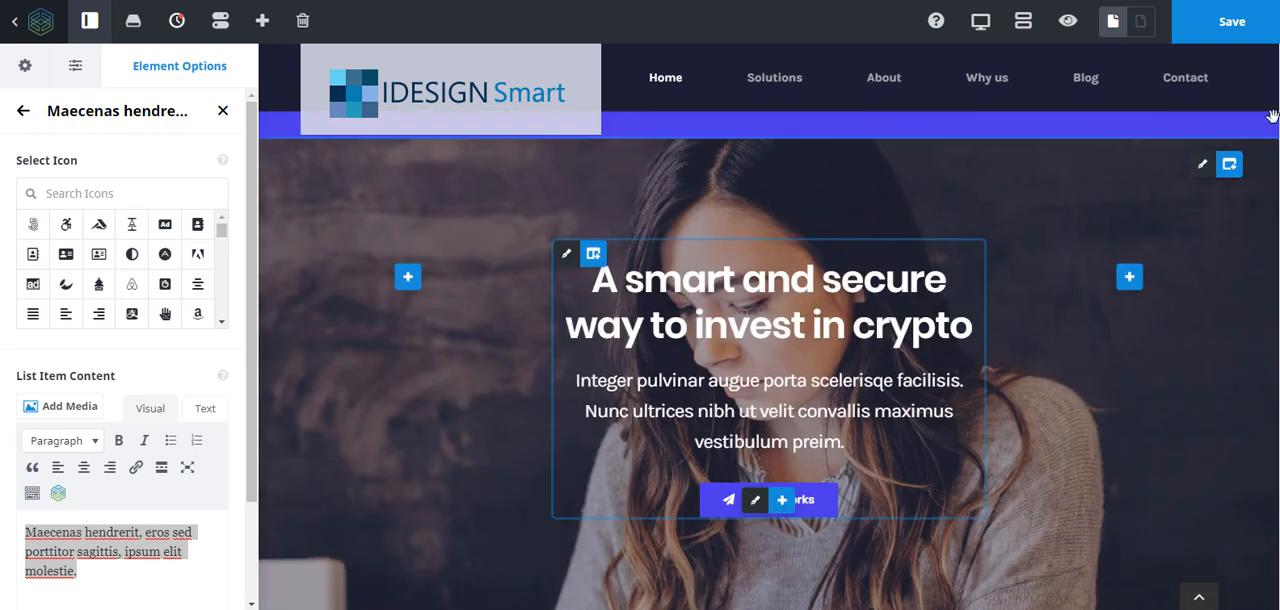
{"action": "mouse_move", "coordinate": [1205, 165]}
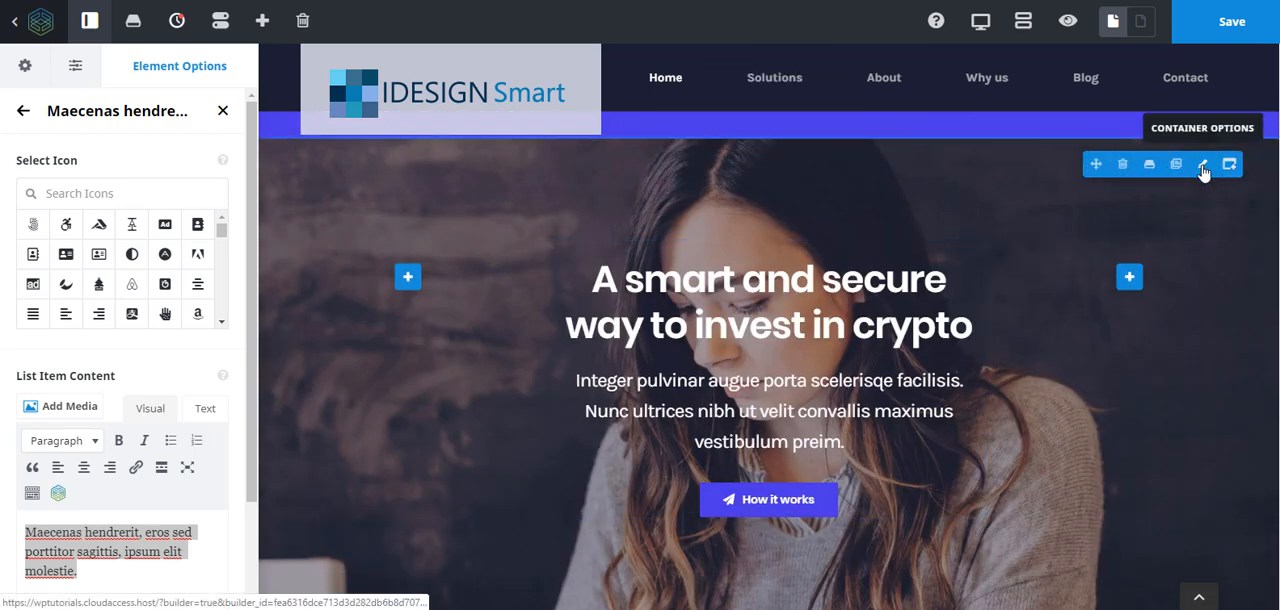
{"action": "left_click", "coordinate": [1203, 166]}
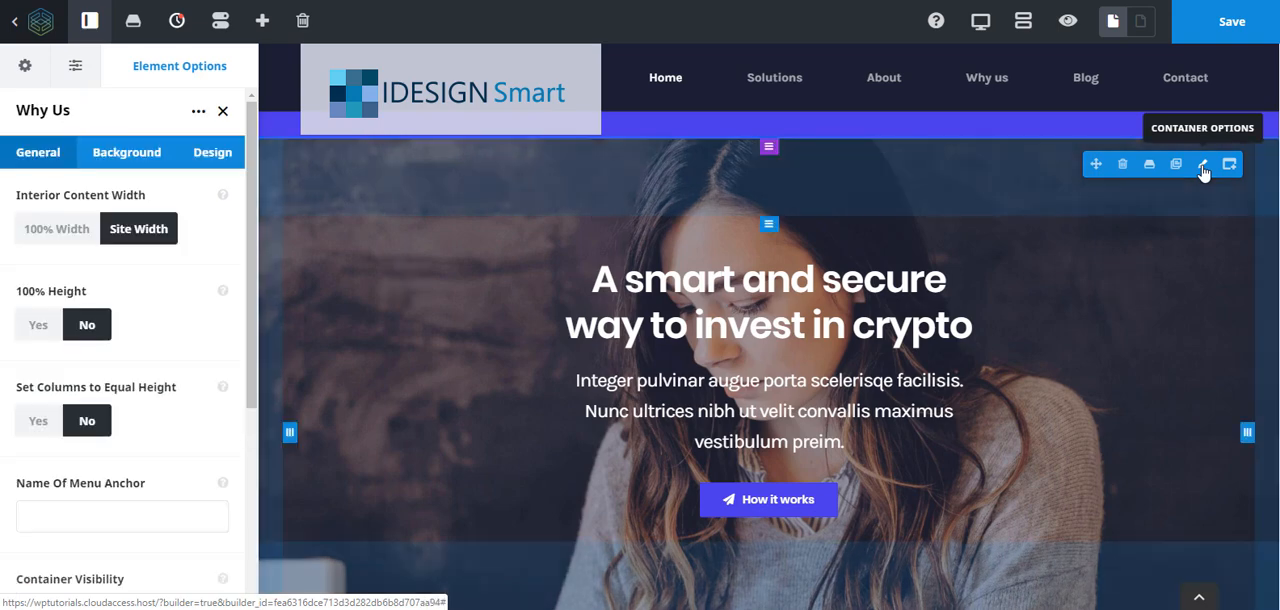
{"action": "left_click", "coordinate": [138, 155]}
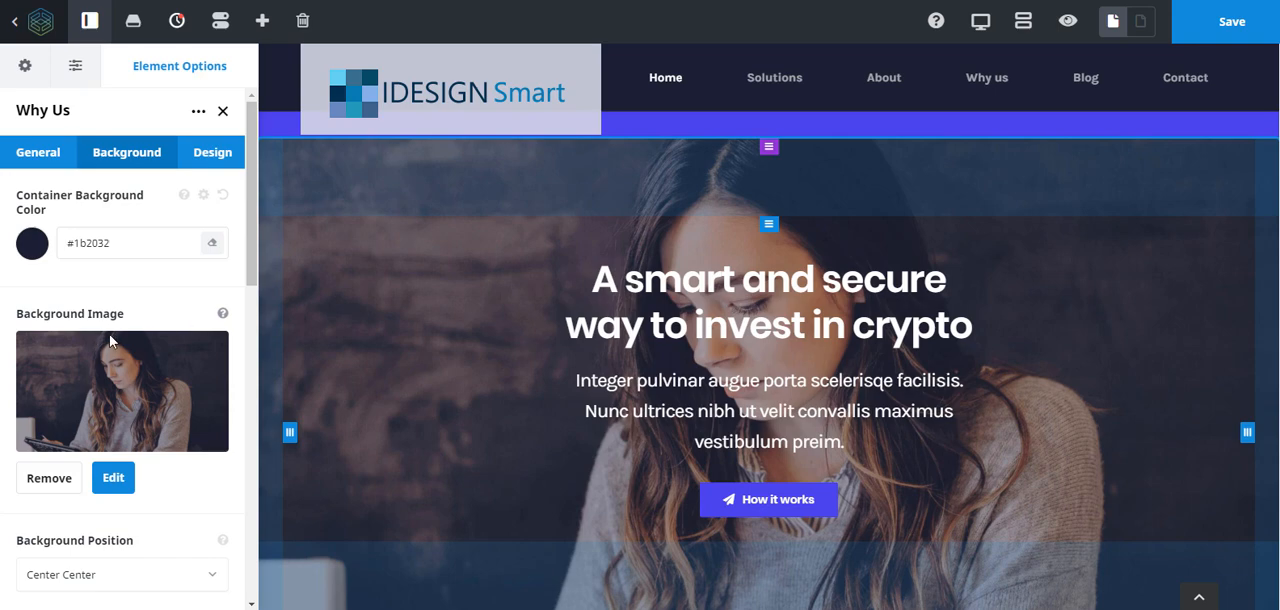
- Examine the available Background Repeat and Background Parallax choices for the Why Us container, keeping No Repeat
{"action": "scroll", "coordinate": [115, 519], "scroll_direction": "down", "scroll_amount": 3}
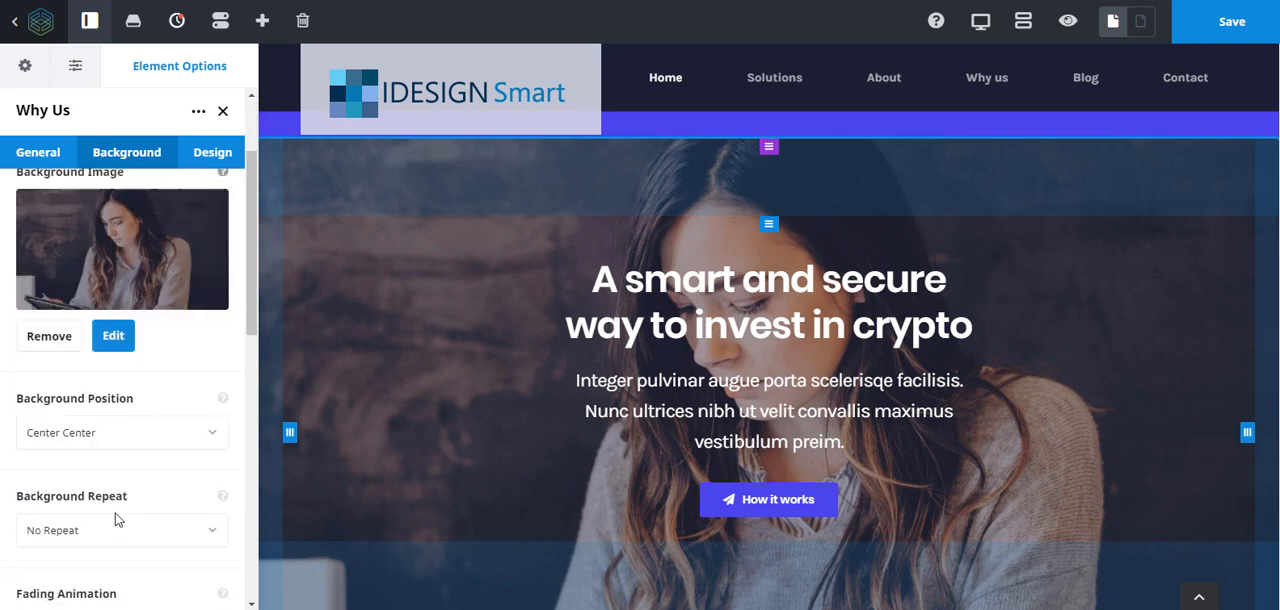
{"action": "left_click", "coordinate": [90, 522]}
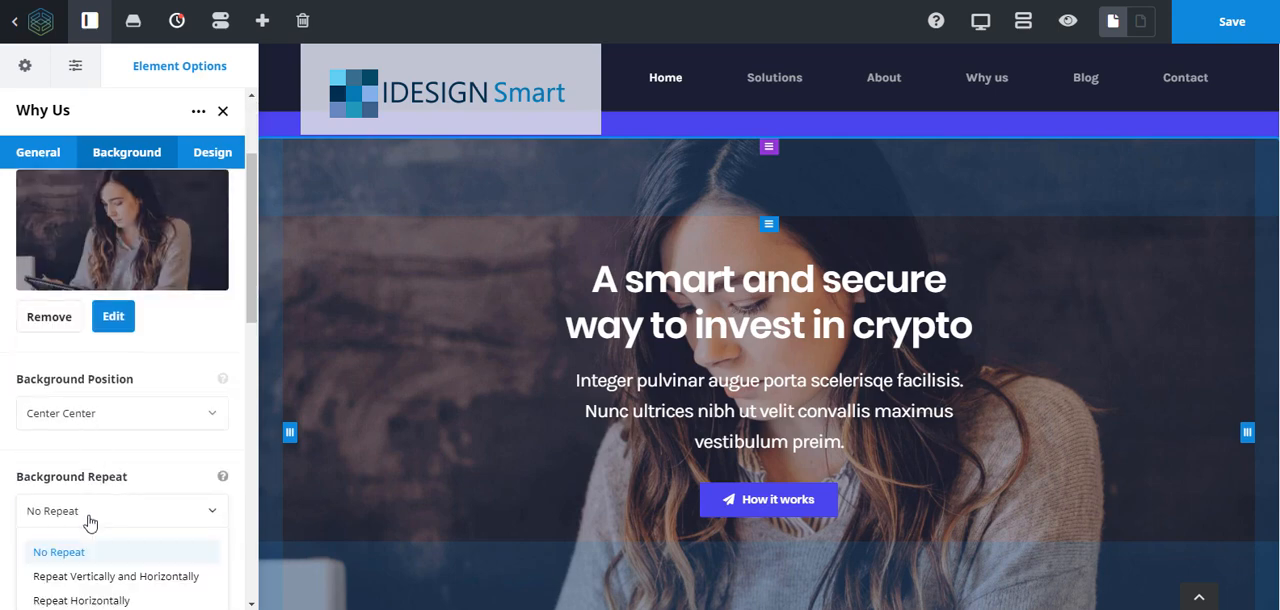
{"action": "scroll", "coordinate": [90, 519], "scroll_direction": "down", "scroll_amount": 3}
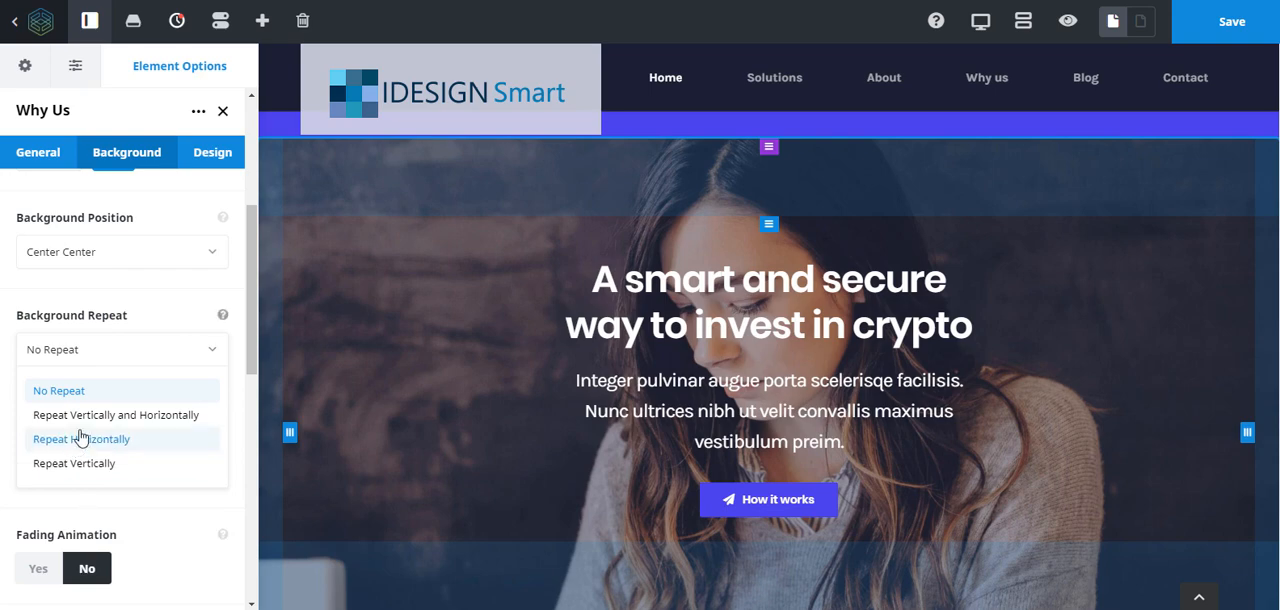
{"action": "left_click", "coordinate": [108, 362]}
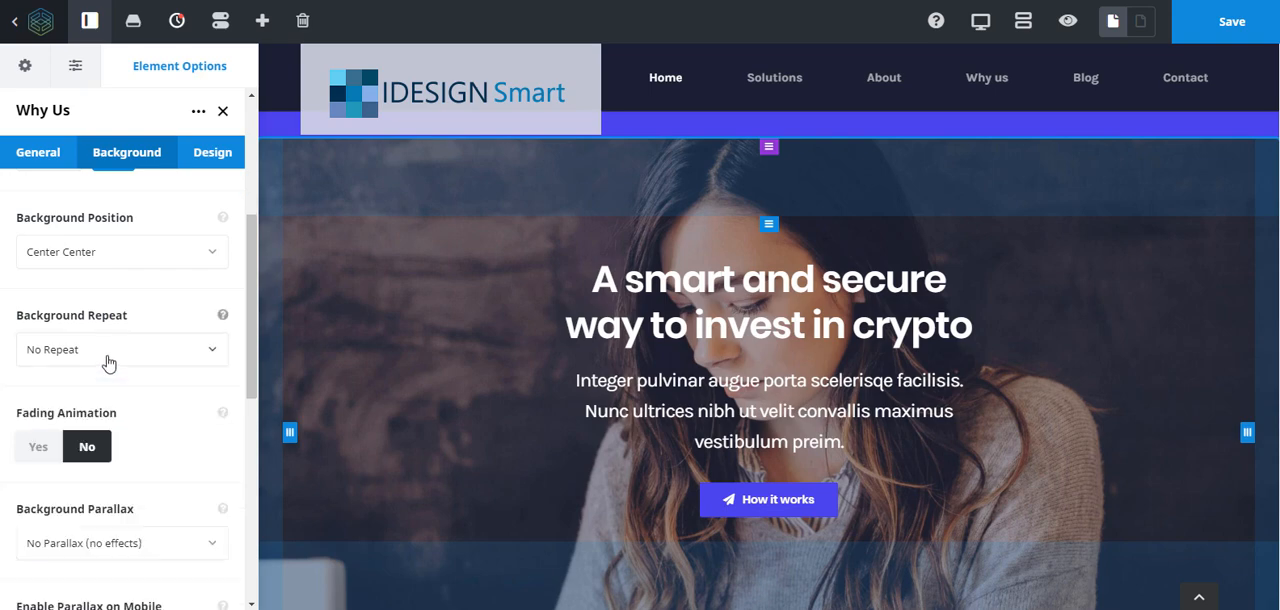
{"action": "left_click", "coordinate": [95, 553]}
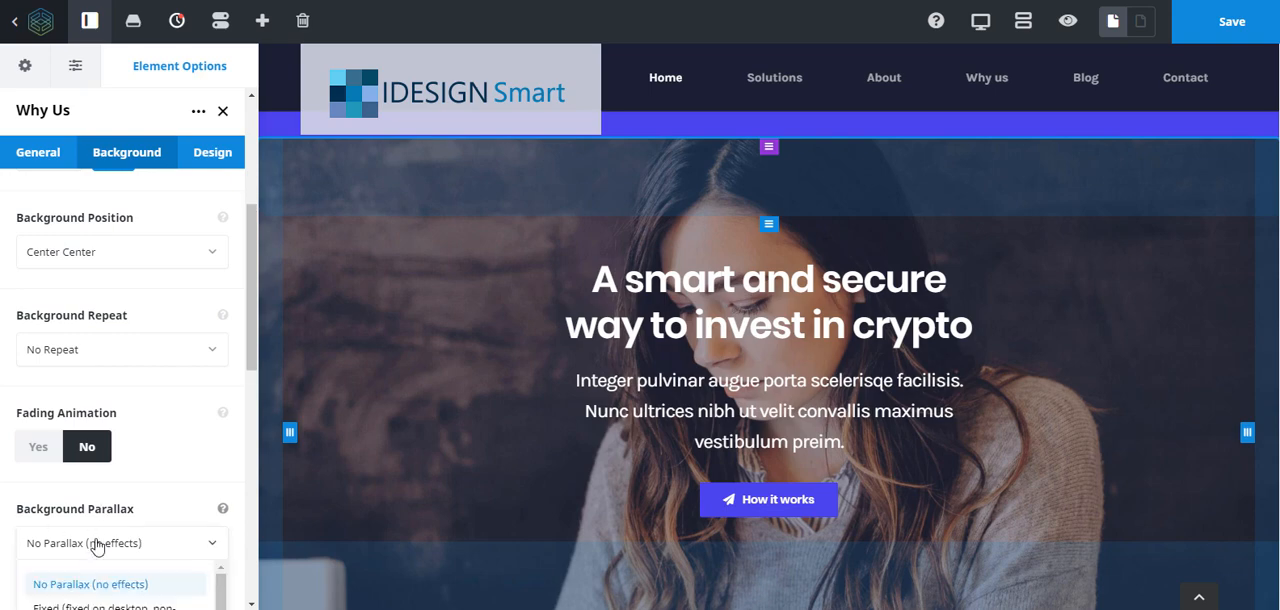
{"action": "scroll", "coordinate": [96, 548], "scroll_direction": "down", "scroll_amount": 3}
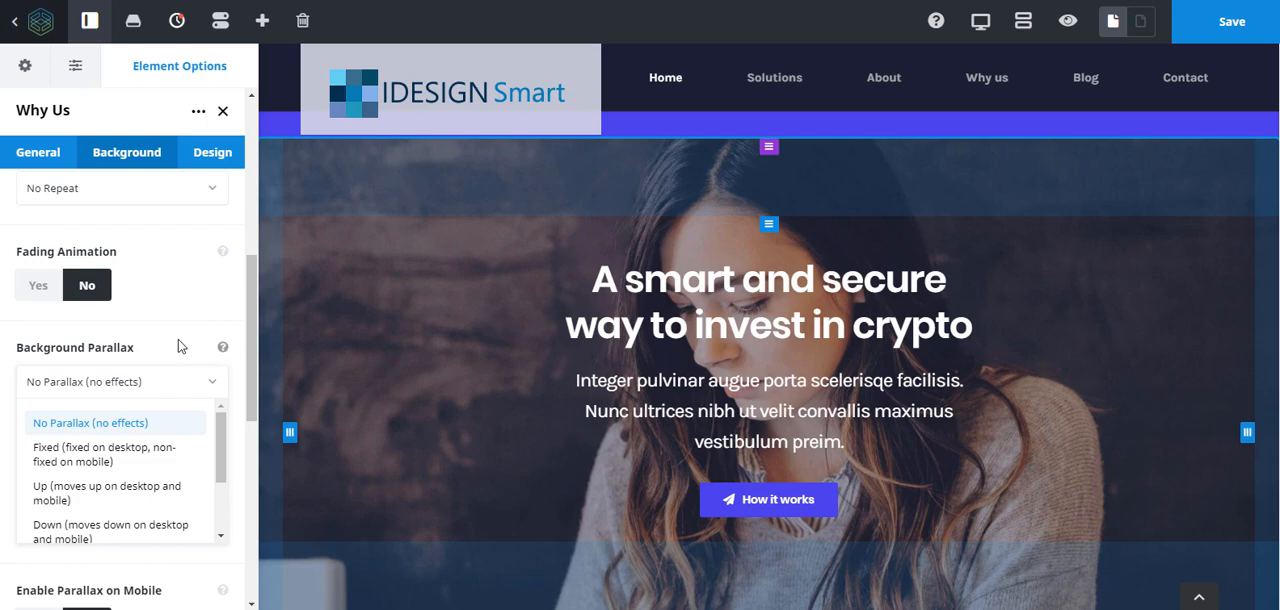
- Review the page sections below the Why Us container and display that container's border size, margin and padding settings
{"action": "scroll", "coordinate": [837, 382], "scroll_direction": "down", "scroll_amount": 3}
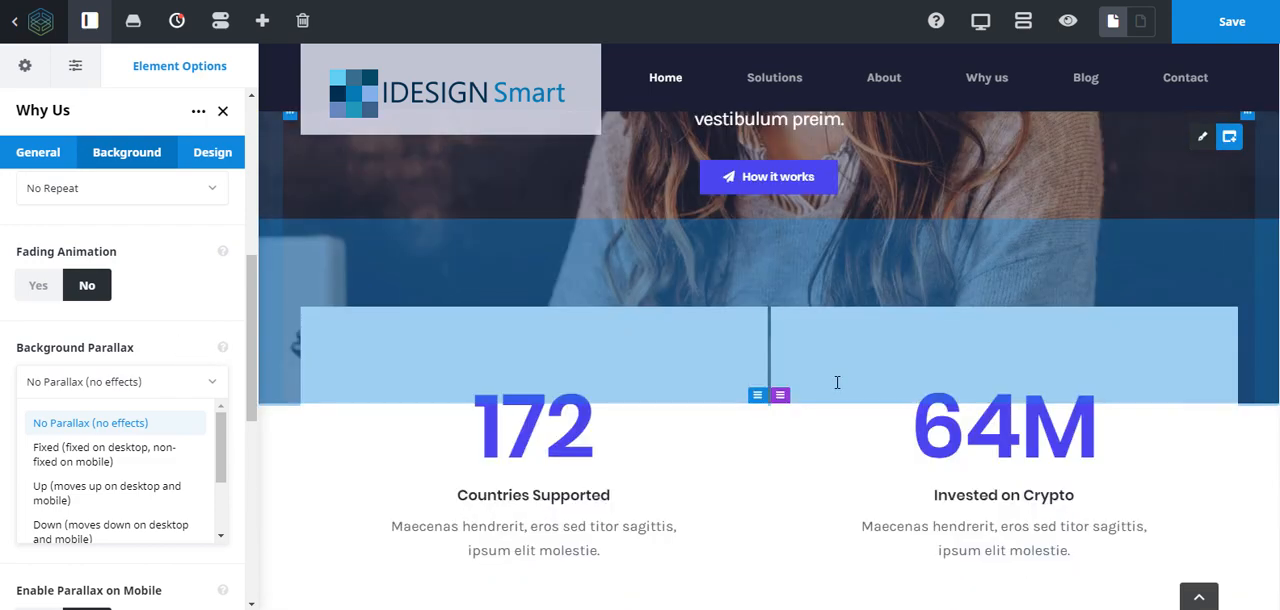
{"action": "scroll", "coordinate": [837, 382], "scroll_direction": "down", "scroll_amount": 3}
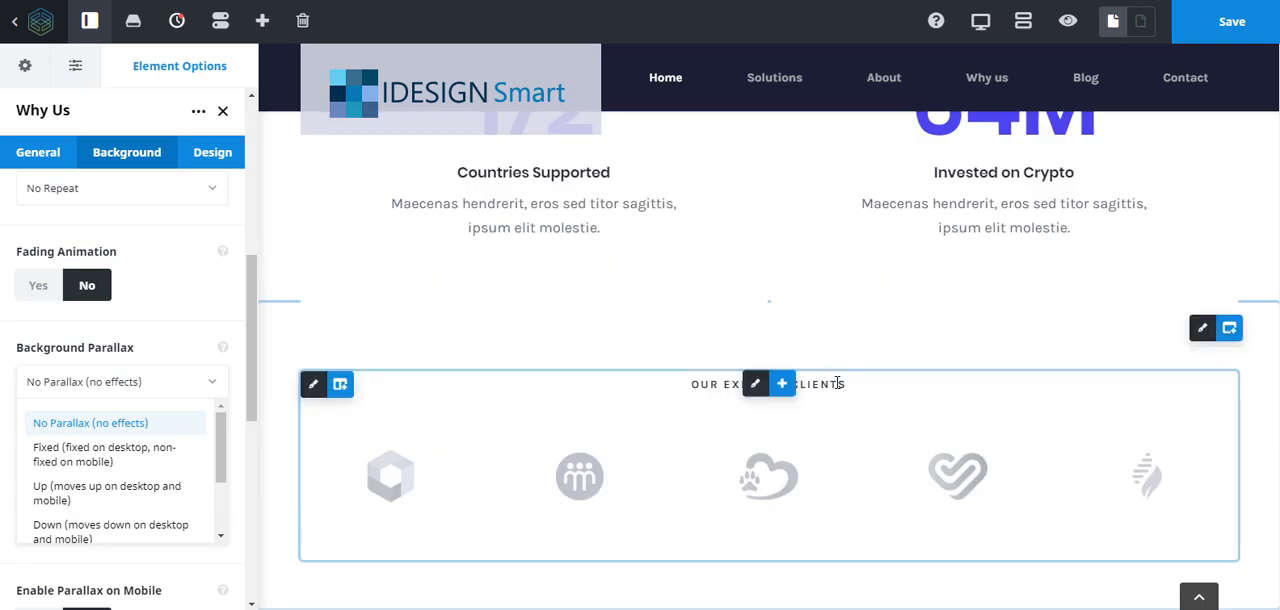
{"action": "scroll", "coordinate": [831, 383], "scroll_direction": "down", "scroll_amount": 9}
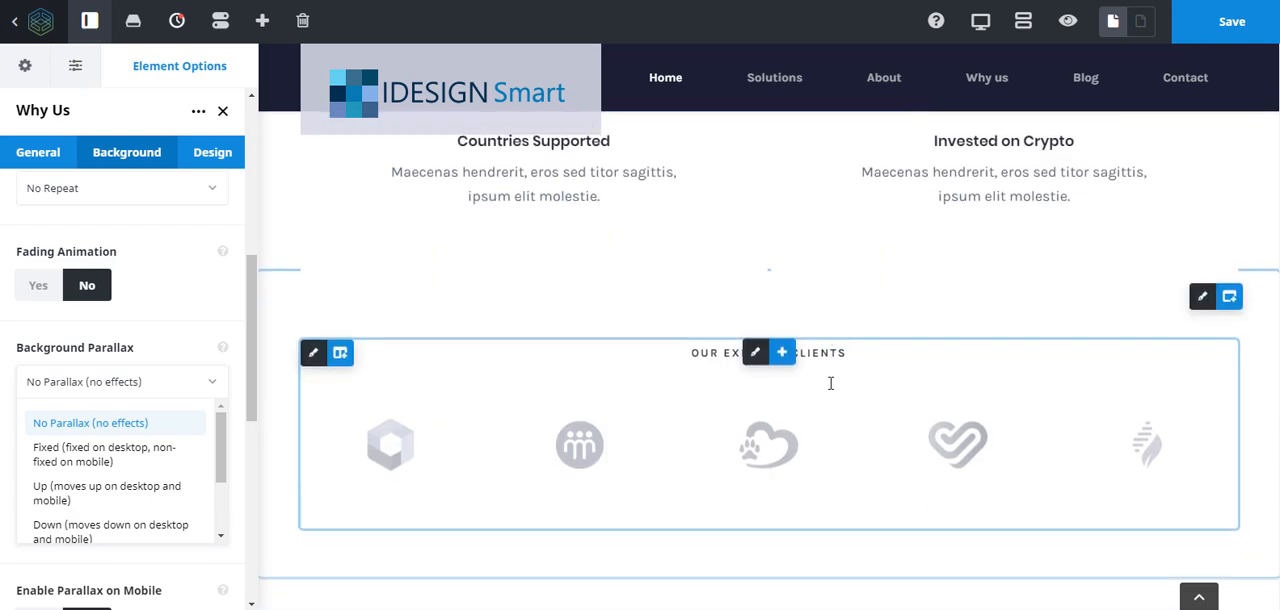
{"action": "scroll", "coordinate": [827, 381], "scroll_direction": "down", "scroll_amount": 3}
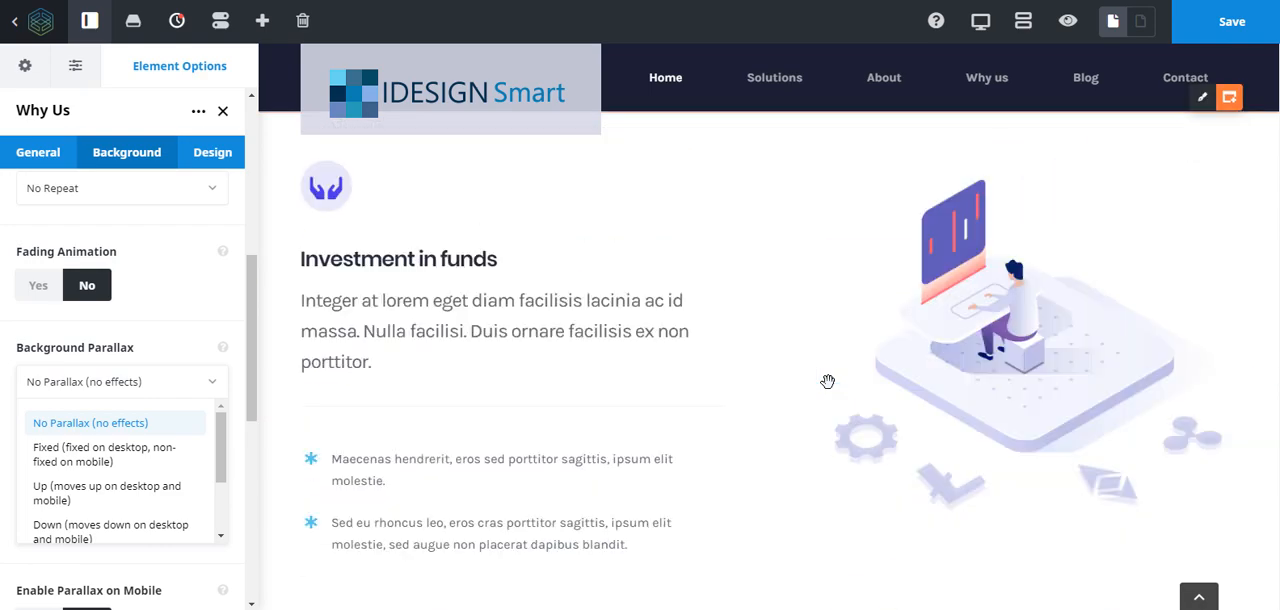
{"action": "scroll", "coordinate": [827, 381], "scroll_direction": "up", "scroll_amount": 3}
{"action": "scroll", "coordinate": [827, 381], "scroll_direction": "up", "scroll_amount": 3}
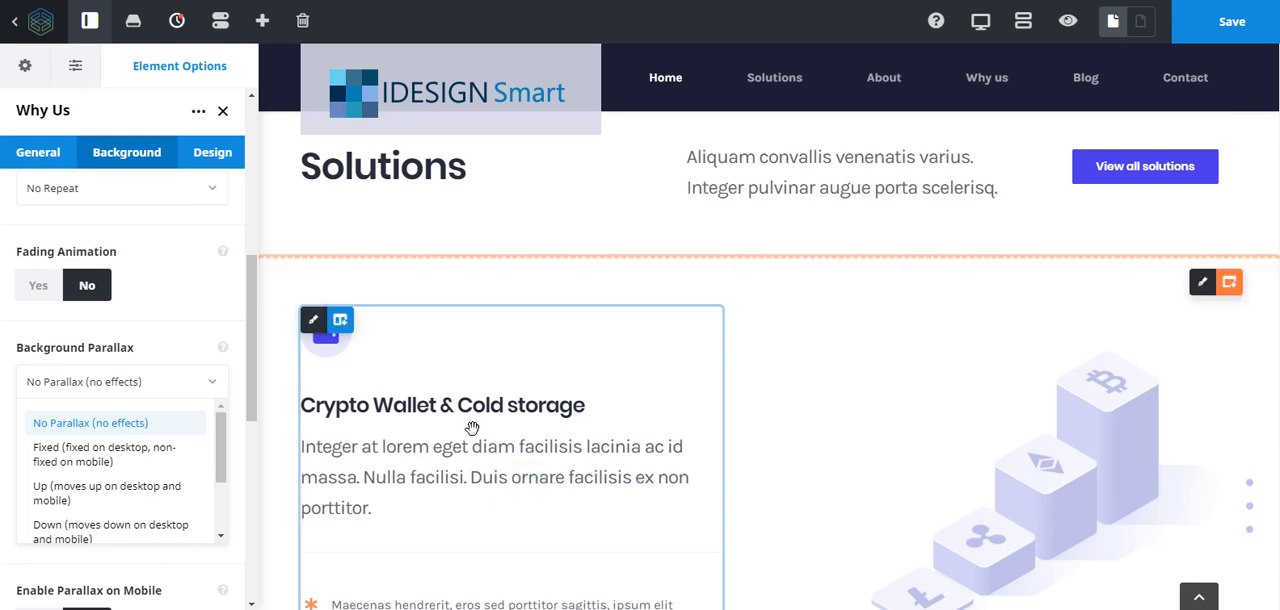
{"action": "mouse_move", "coordinate": [506, 479]}
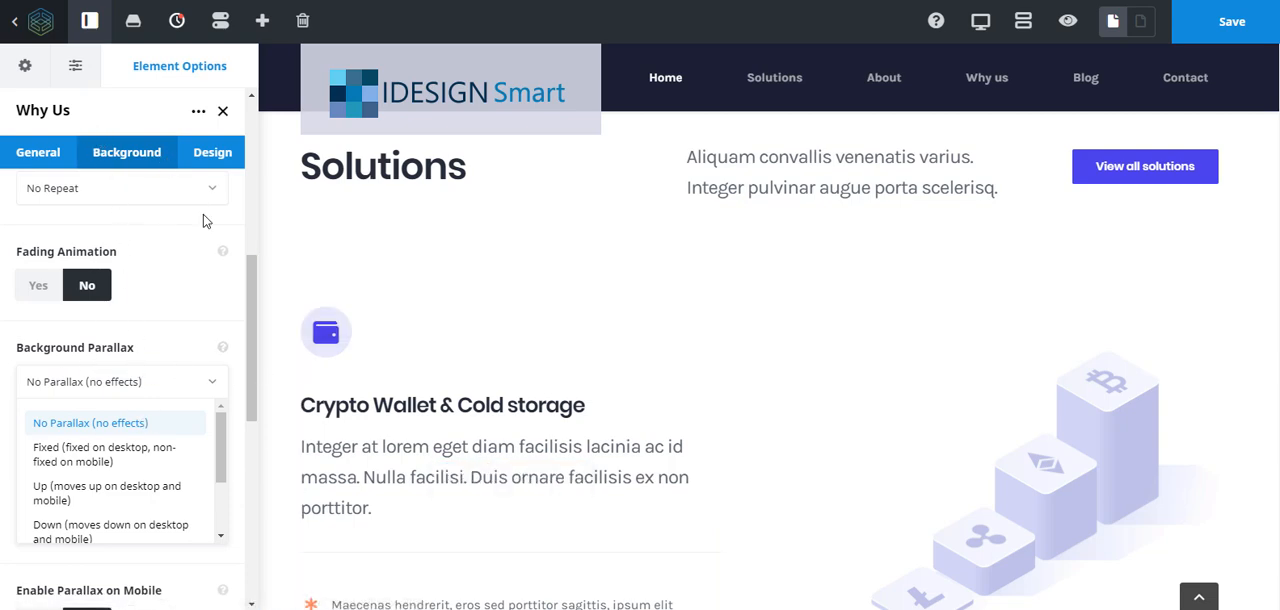
{"action": "left_click", "coordinate": [212, 157]}
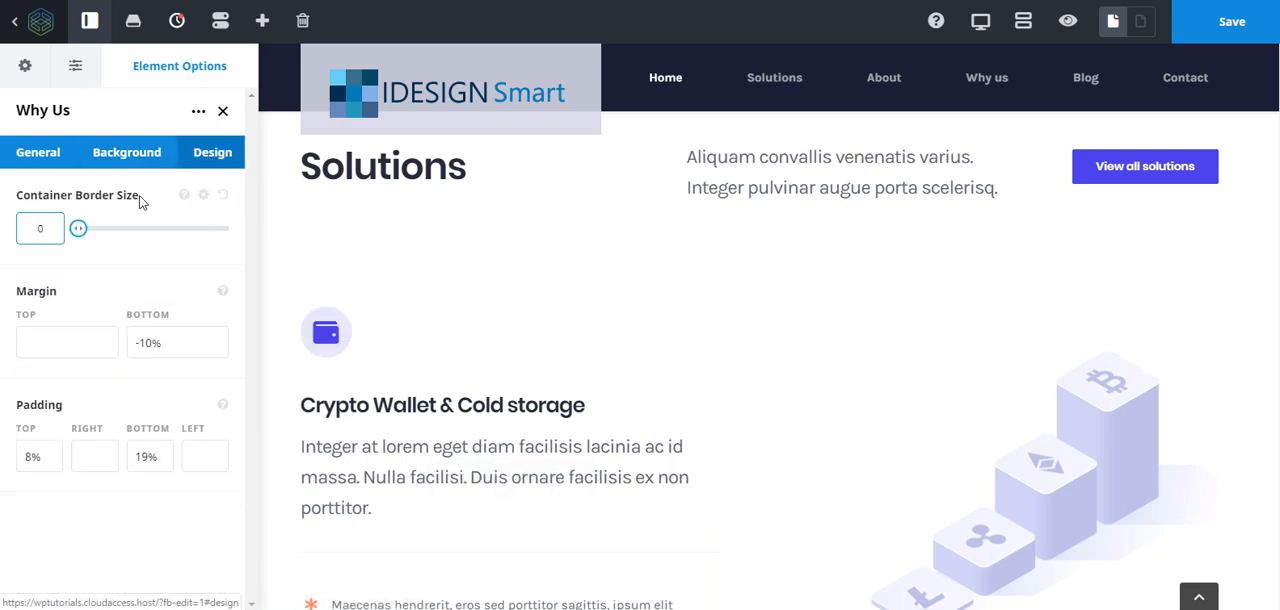
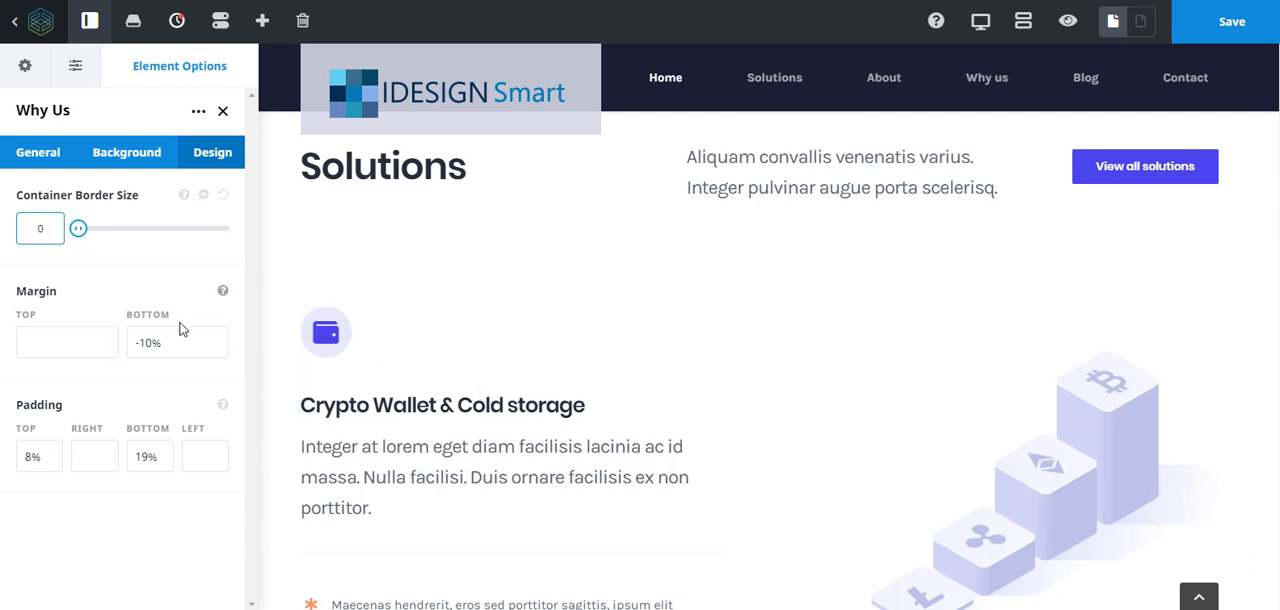
- Open the options of the image beside the "Crypto Wallet & Cold storage" text
{"action": "scroll", "coordinate": [931, 377], "scroll_direction": "down", "scroll_amount": 3}
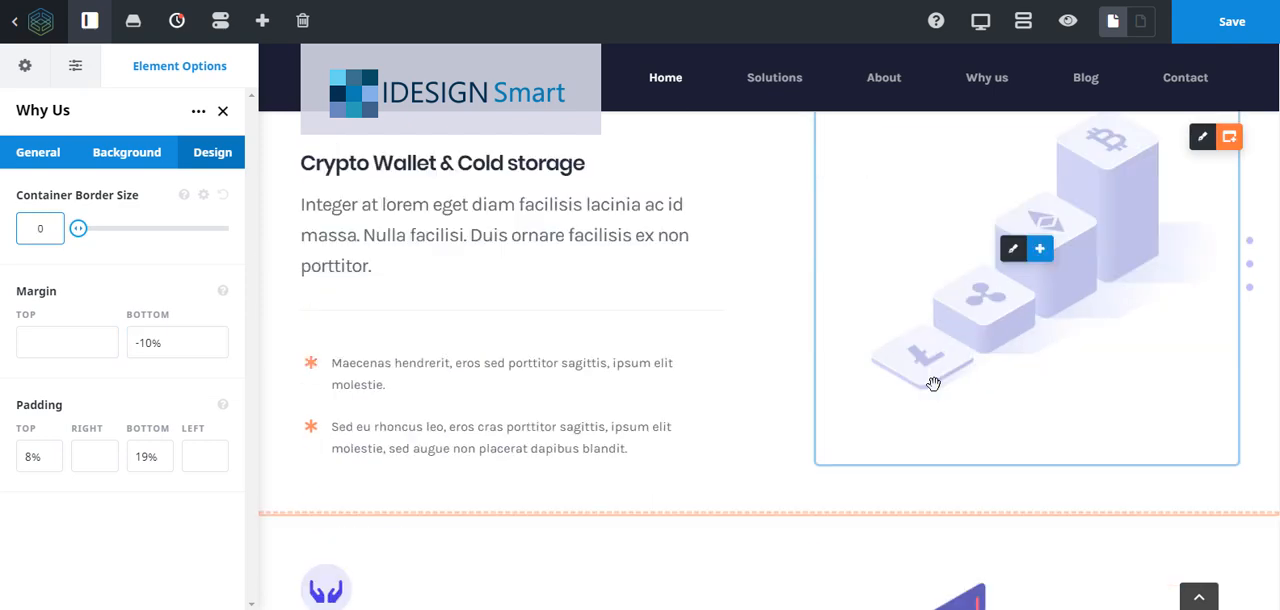
{"action": "scroll", "coordinate": [931, 386], "scroll_direction": "up", "scroll_amount": 3}
{"action": "scroll", "coordinate": [806, 483], "scroll_direction": "down", "scroll_amount": 2}
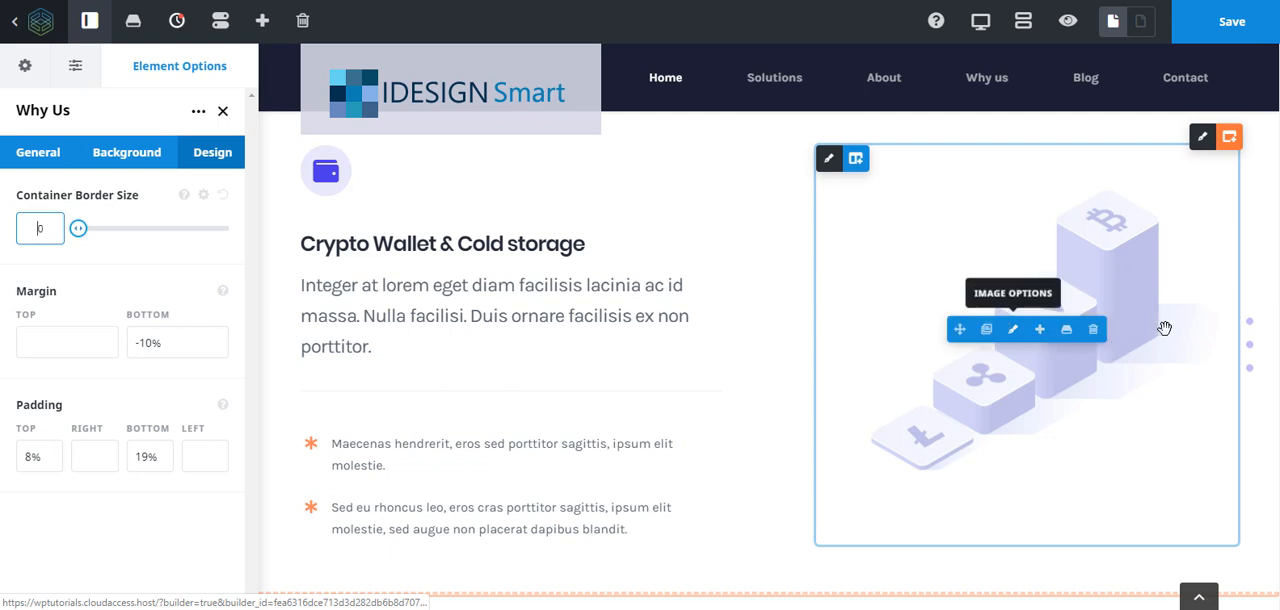
{"action": "mouse_move", "coordinate": [1008, 335]}
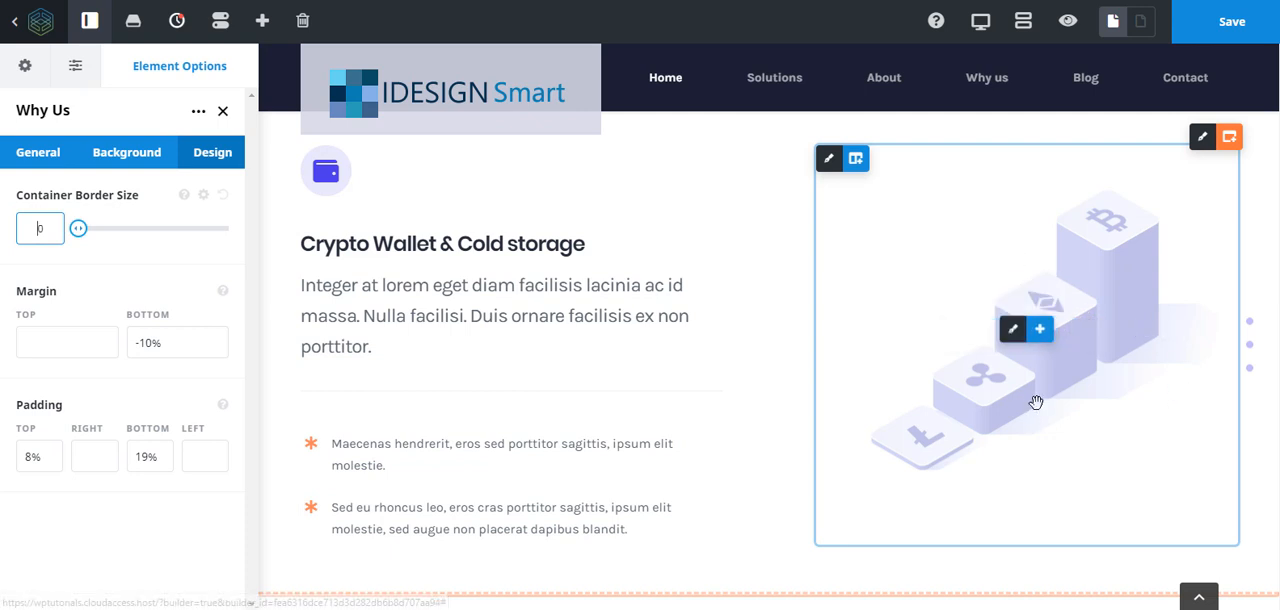
{"action": "mouse_move", "coordinate": [821, 171]}
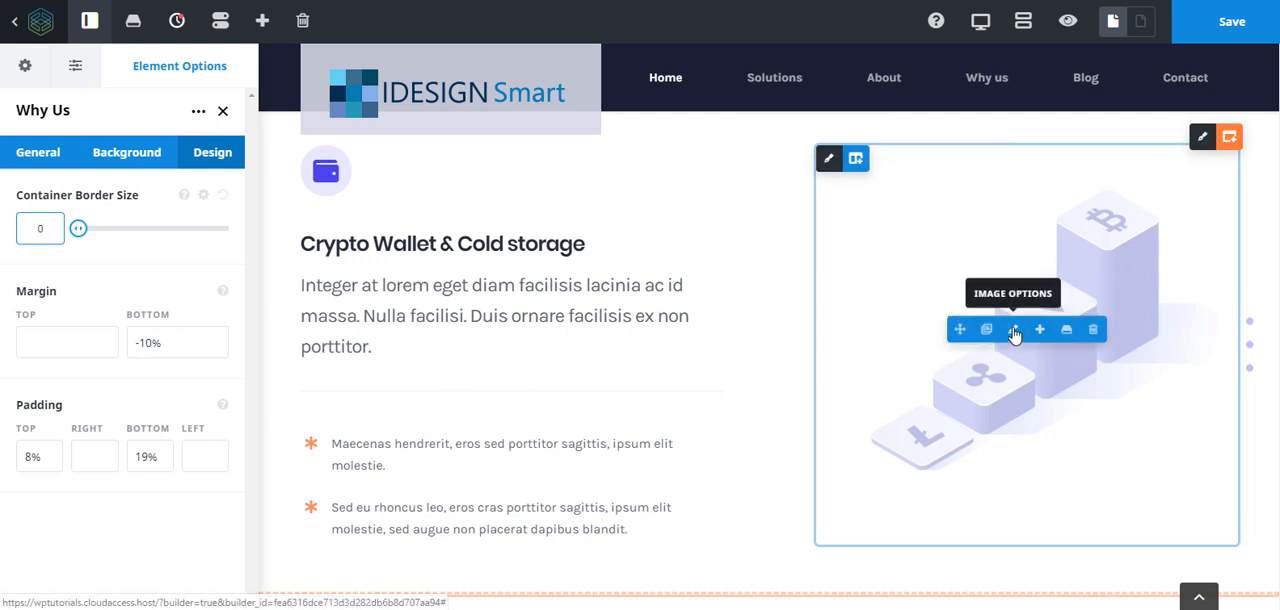
{"action": "left_click", "coordinate": [1014, 330]}
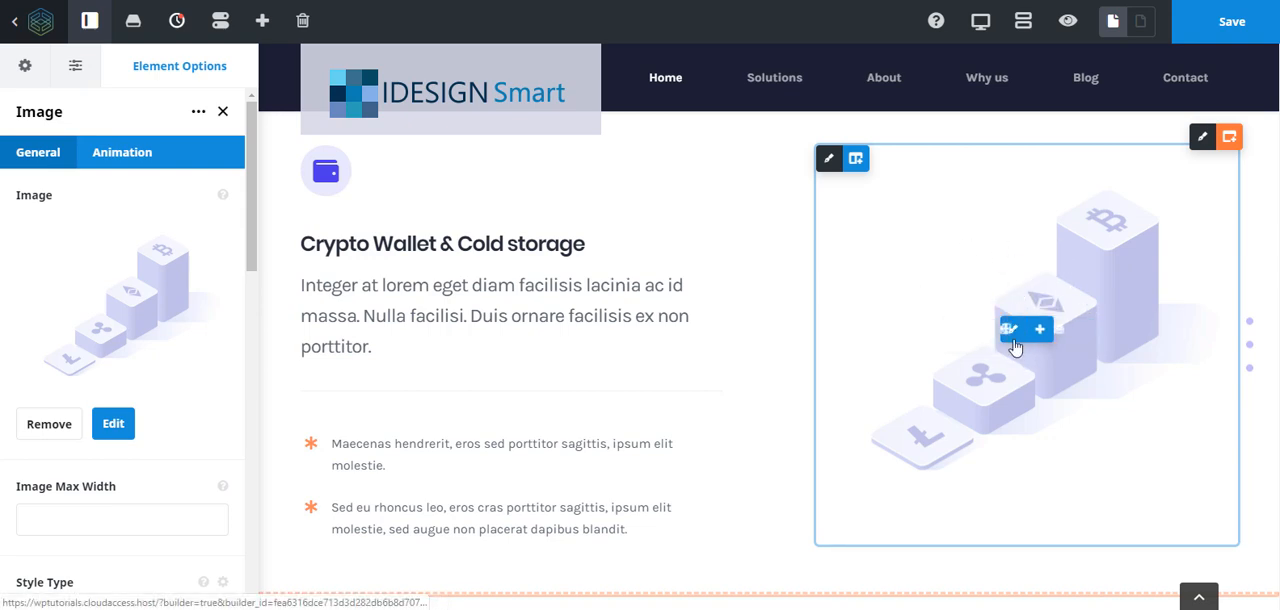
- Replace the illustration beside "Crypto Wallet & Cold storage" with blog-post-3.jpg from the media library
{"action": "mouse_move", "coordinate": [1012, 333]}
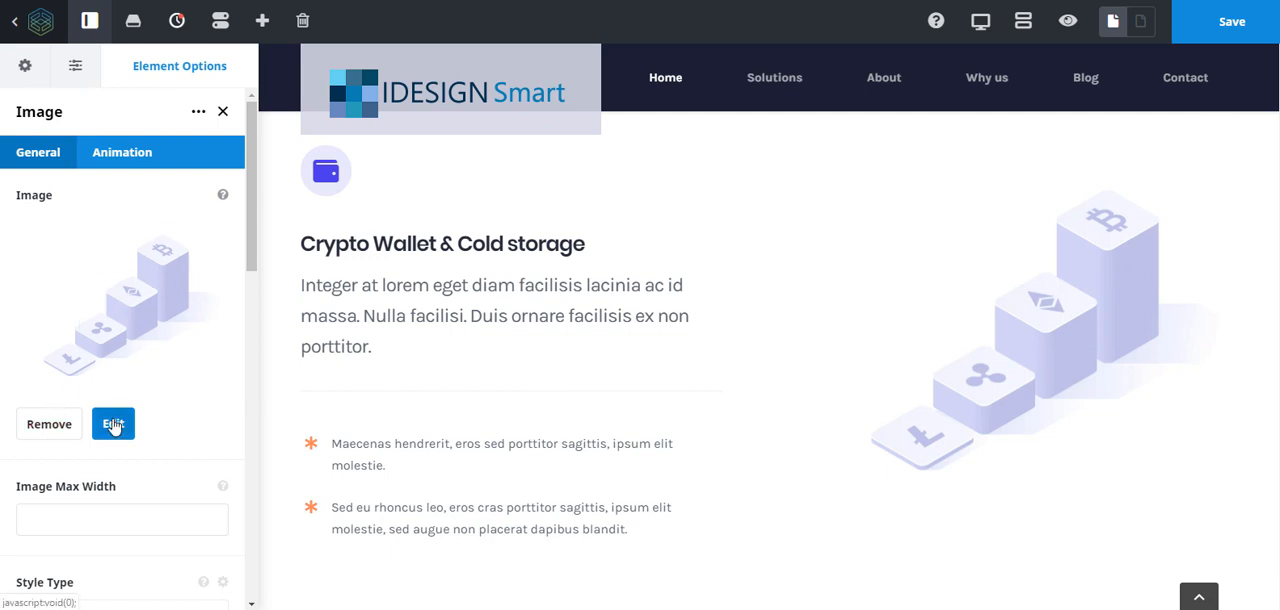
{"action": "left_click", "coordinate": [49, 424]}
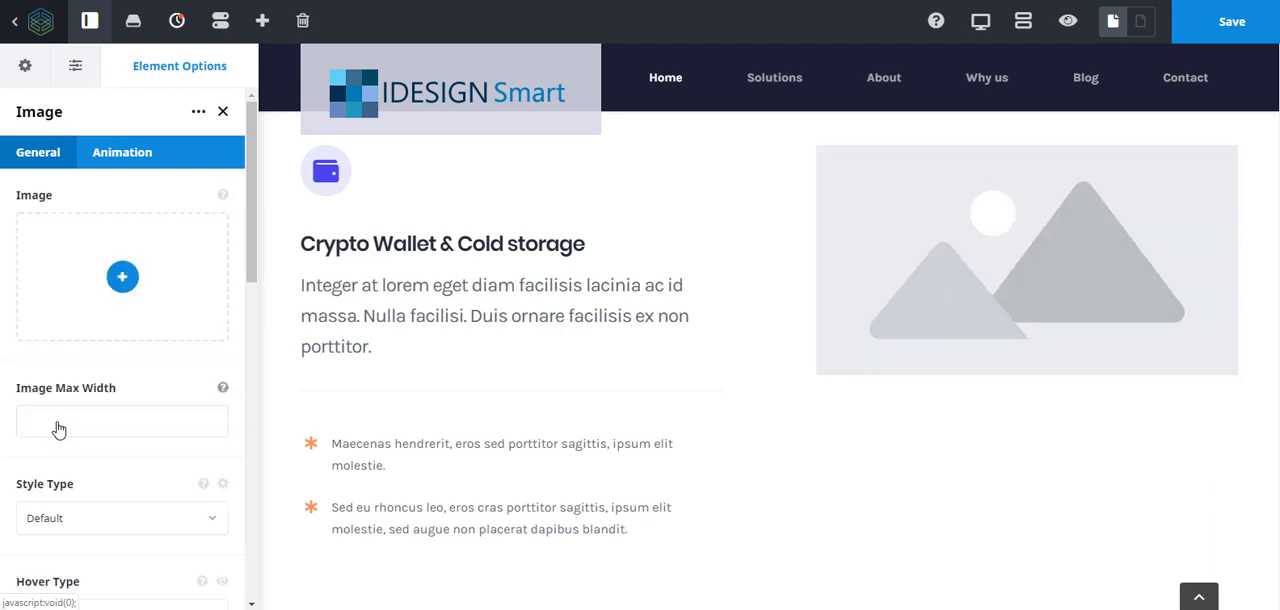
{"action": "left_click", "coordinate": [122, 278]}
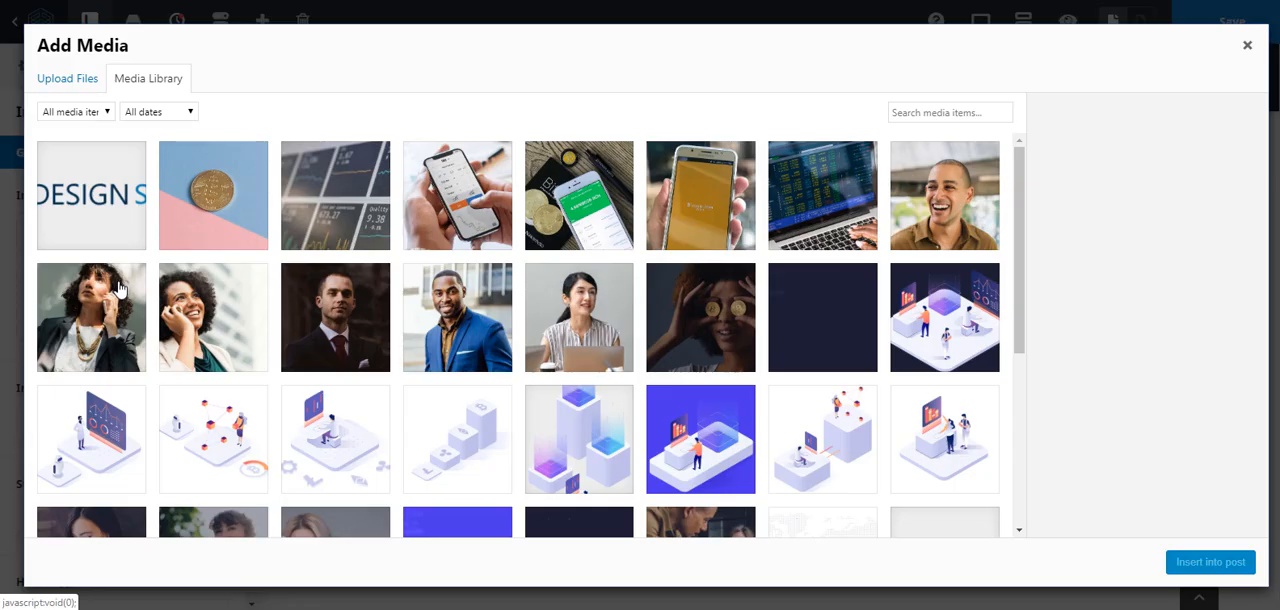
{"action": "left_click", "coordinate": [462, 232]}
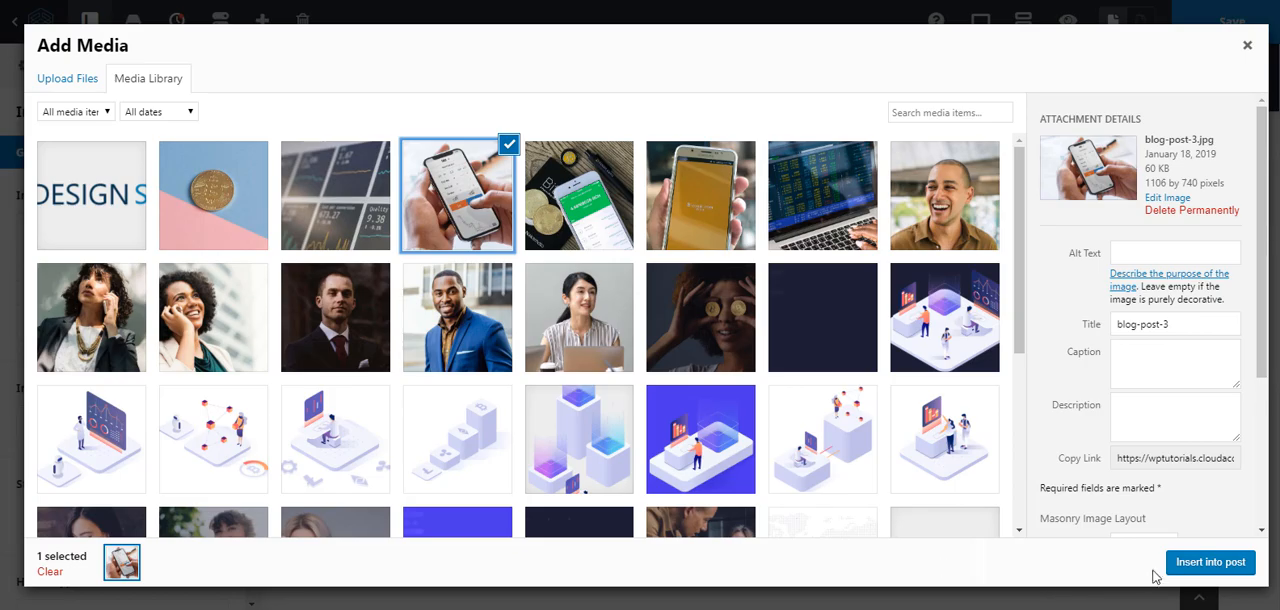
{"action": "left_click", "coordinate": [1190, 563]}
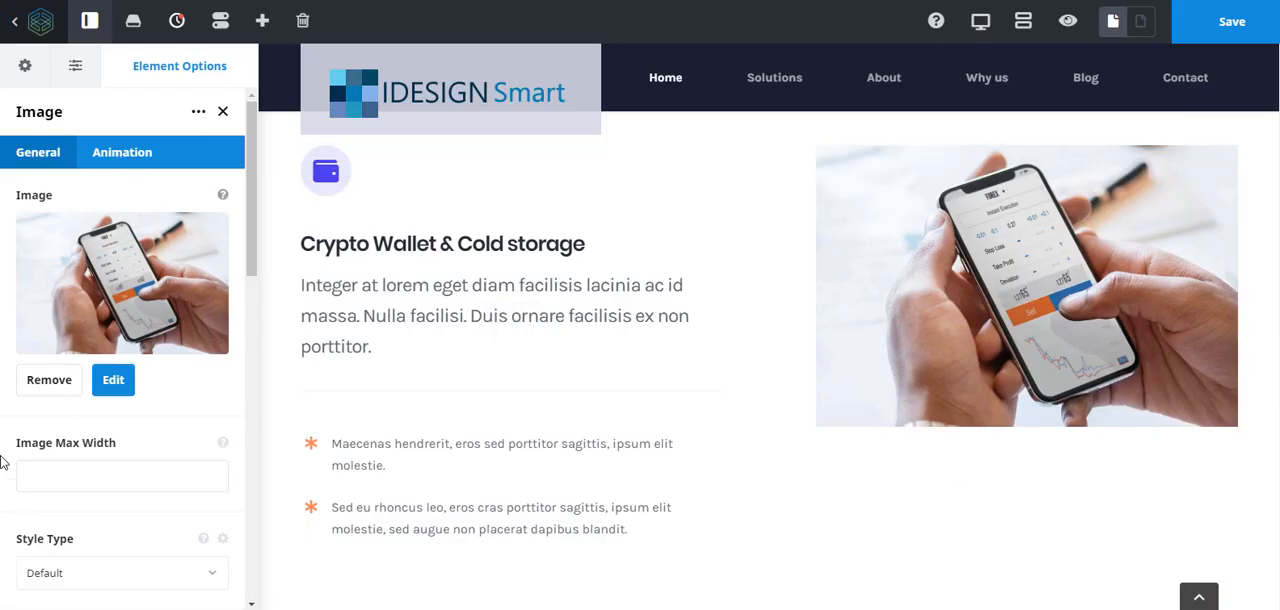
- Review the home page sections below the Crypto Wallet section down to the footer, and return to the phone image
{"action": "scroll", "coordinate": [770, 446], "scroll_direction": "down", "scroll_amount": 3}
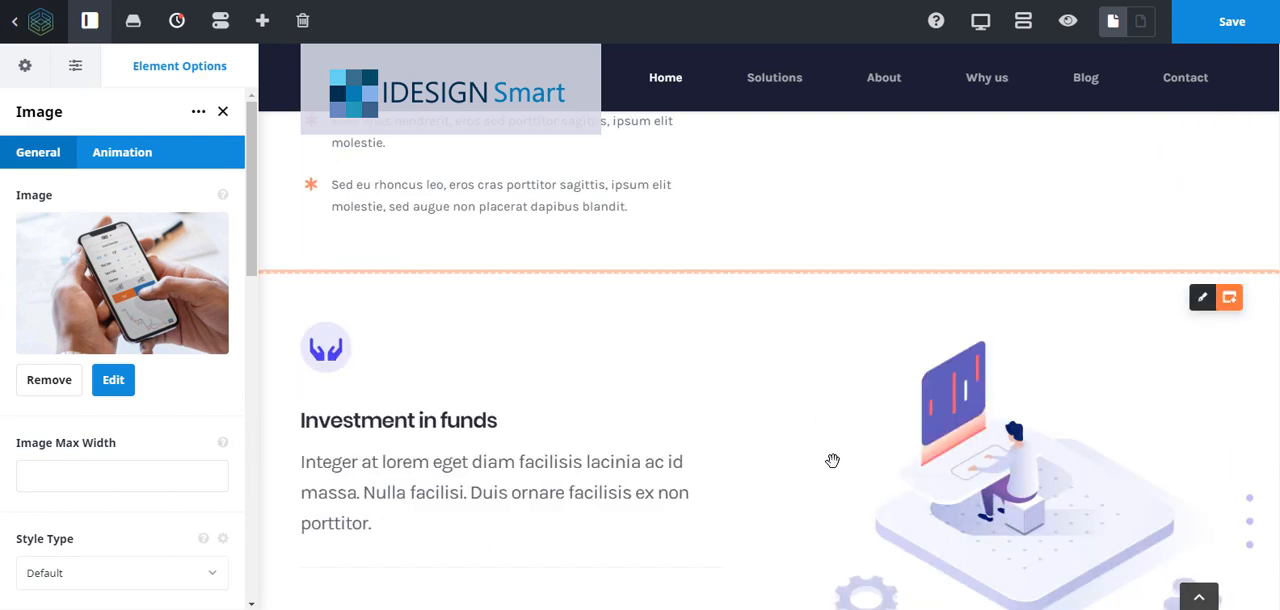
{"action": "scroll", "coordinate": [840, 455], "scroll_direction": "down", "scroll_amount": 3}
{"action": "scroll", "coordinate": [846, 449], "scroll_direction": "up", "scroll_amount": 4}
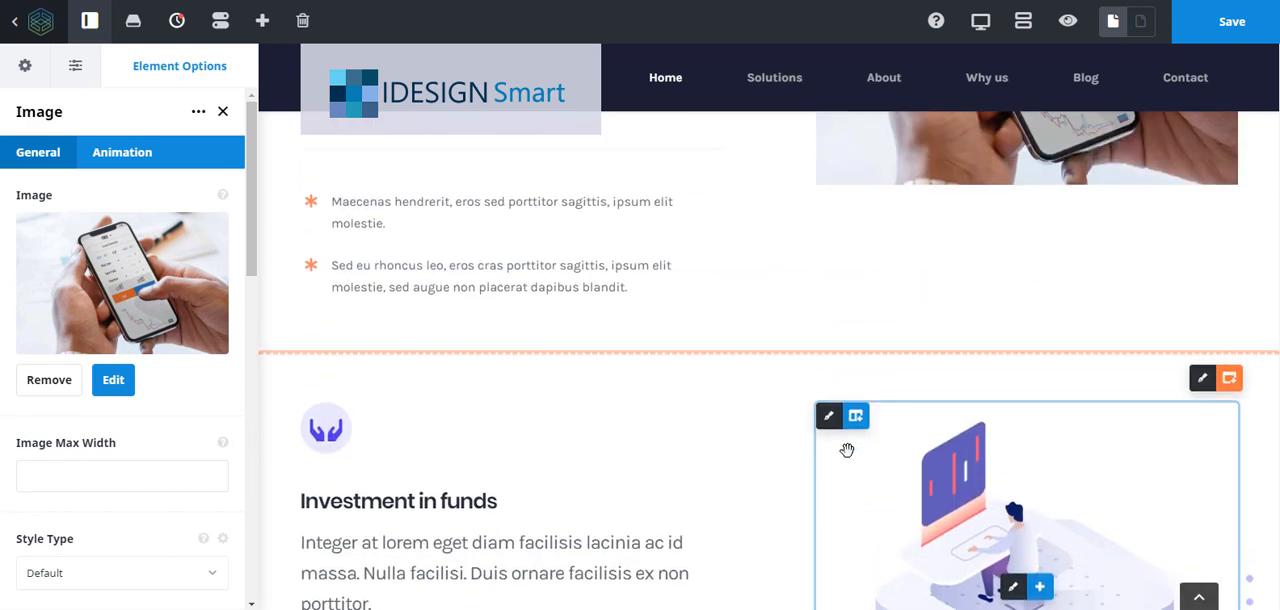
{"action": "scroll", "coordinate": [846, 449], "scroll_direction": "down", "scroll_amount": 8}
{"action": "scroll", "coordinate": [847, 450], "scroll_direction": "down", "scroll_amount": 11}
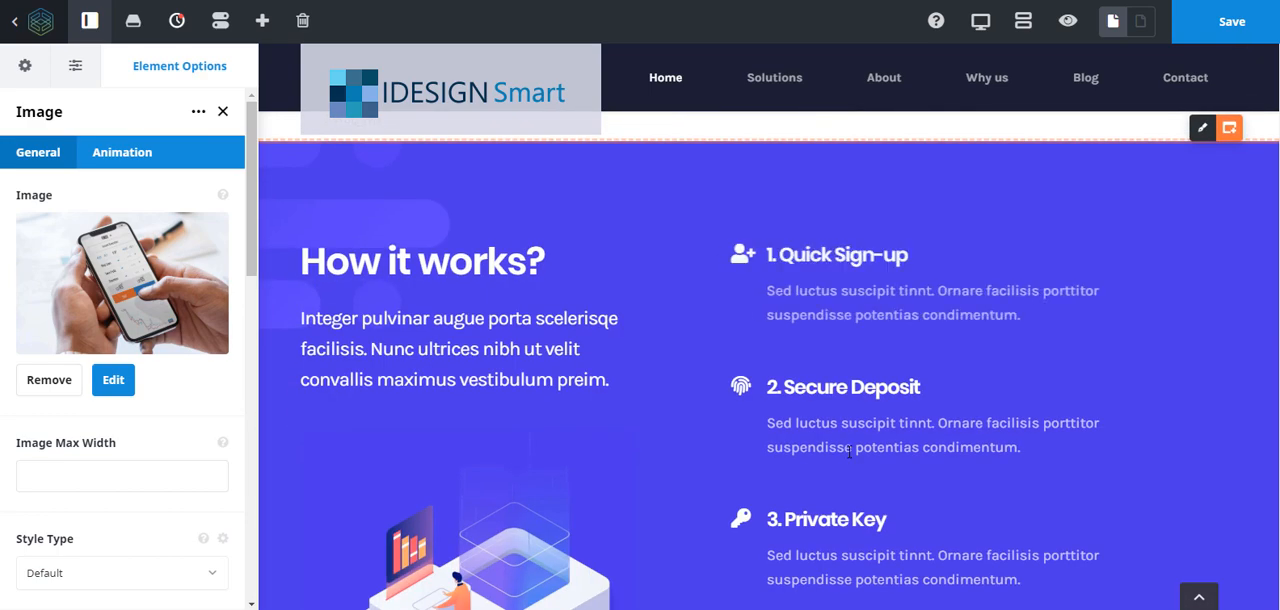
{"action": "scroll", "coordinate": [848, 451], "scroll_direction": "down", "scroll_amount": 8}
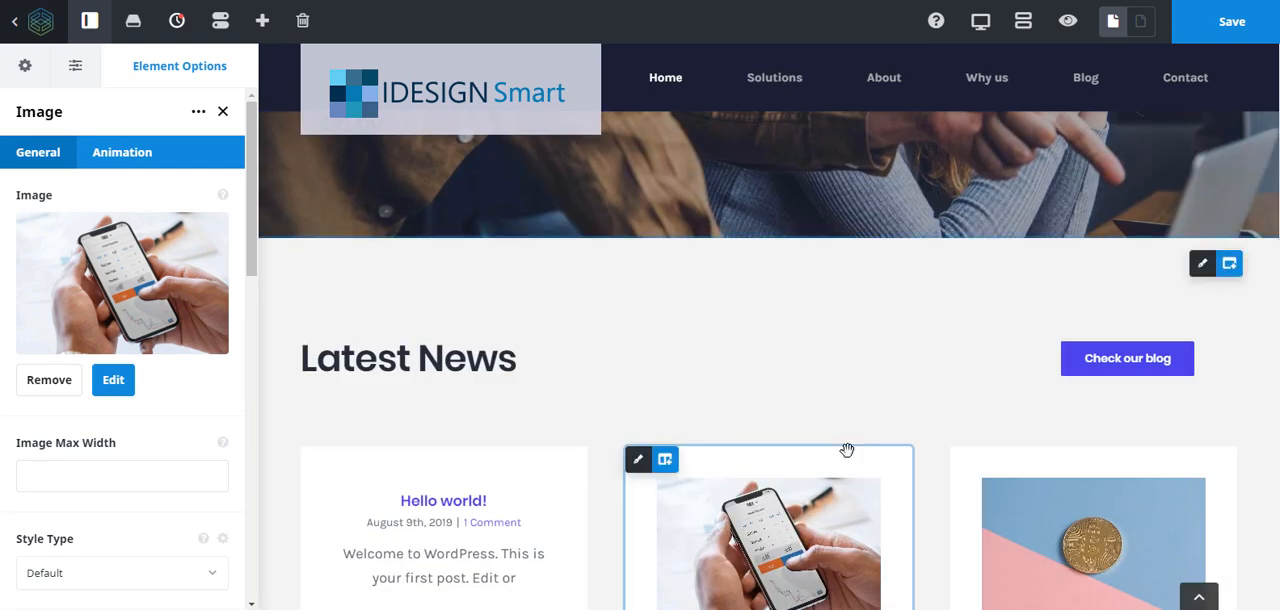
{"action": "scroll", "coordinate": [847, 450], "scroll_direction": "down", "scroll_amount": 8}
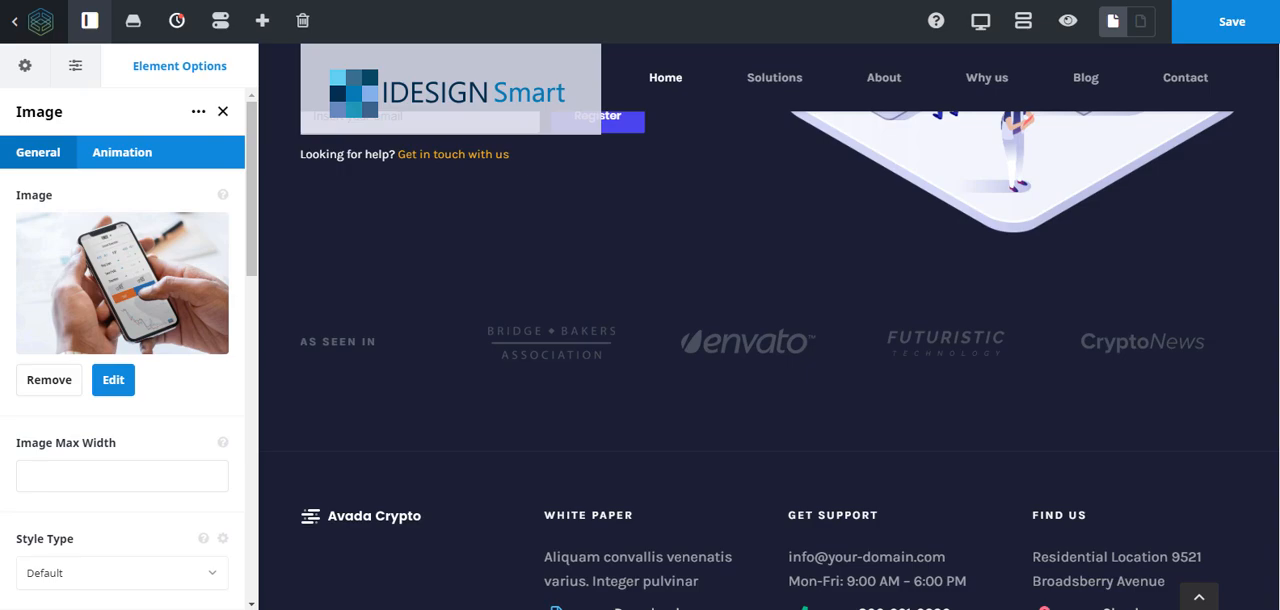
{"action": "left_click_drag", "start_coordinate": [1277, 566], "coordinate": [1255, 301]}
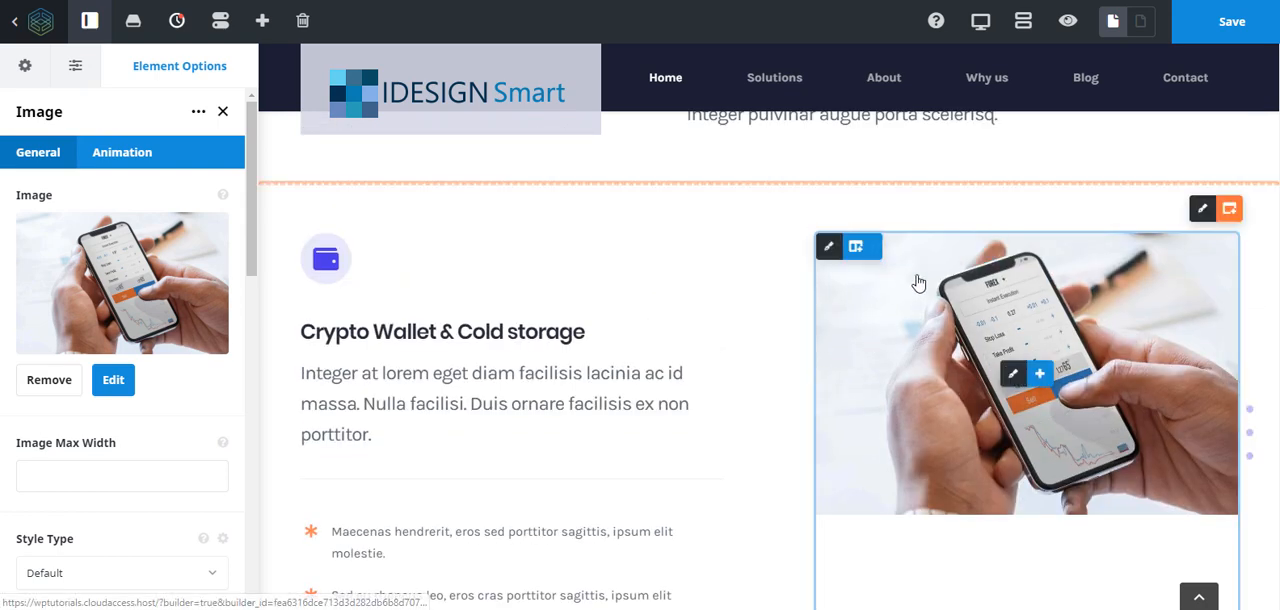
- Set the top margin of the column holding the phone image to 40px in its design options
{"action": "left_click", "coordinate": [829, 250]}
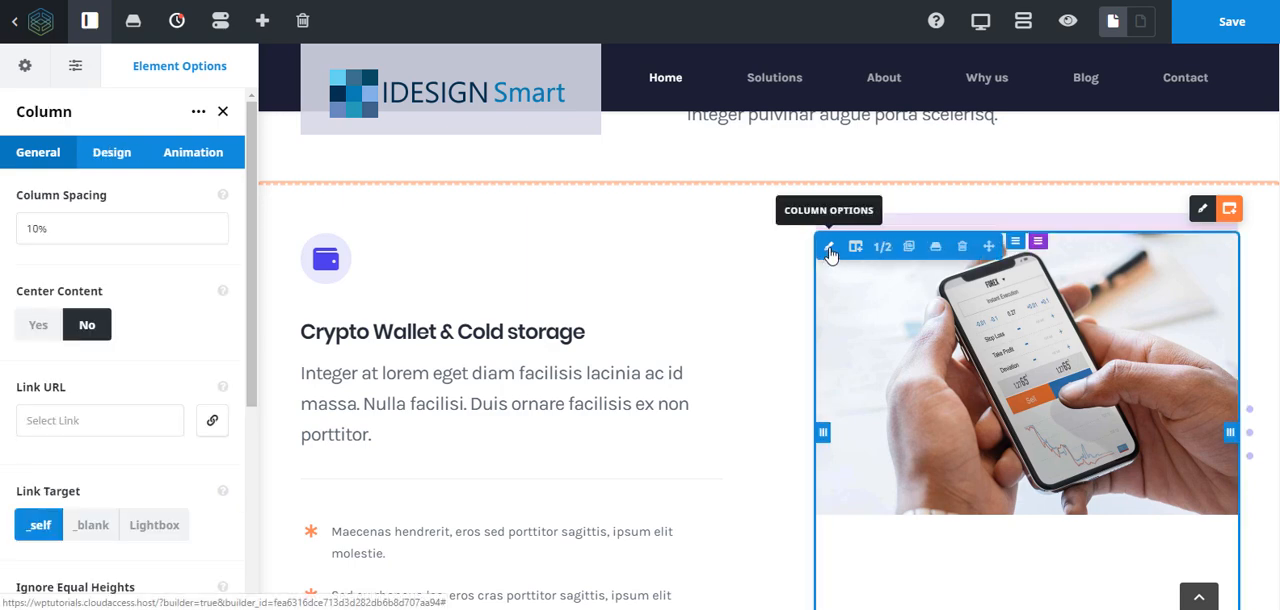
{"action": "left_click", "coordinate": [113, 156]}
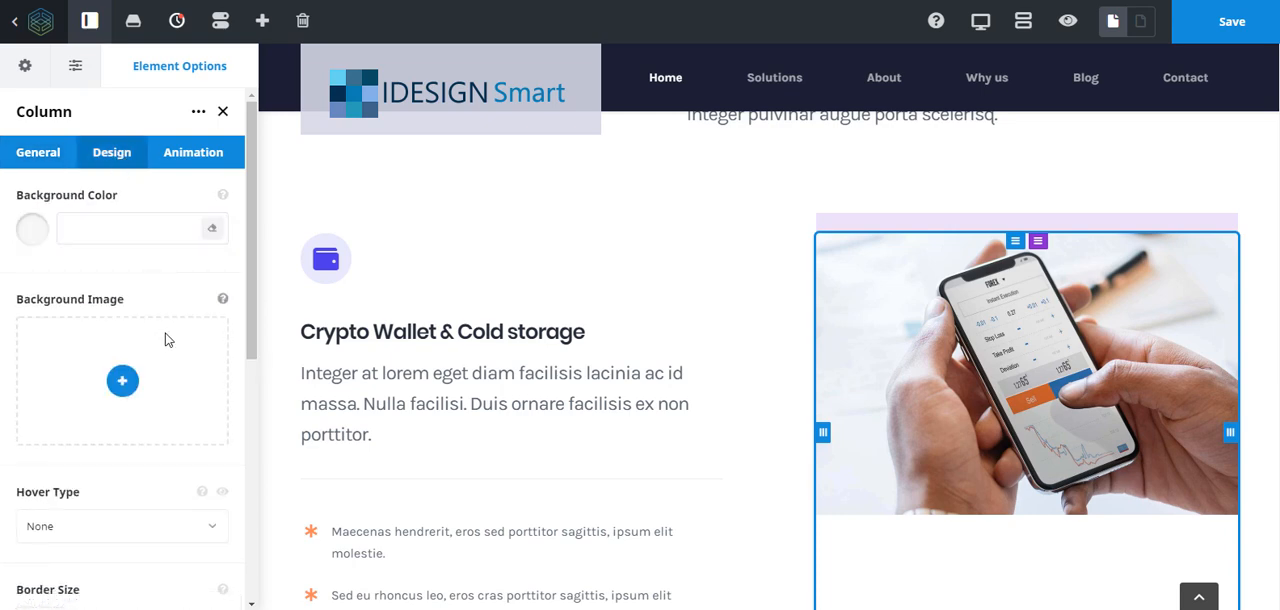
{"action": "scroll", "coordinate": [167, 340], "scroll_direction": "down", "scroll_amount": 3}
{"action": "scroll", "coordinate": [167, 340], "scroll_direction": "down", "scroll_amount": 2}
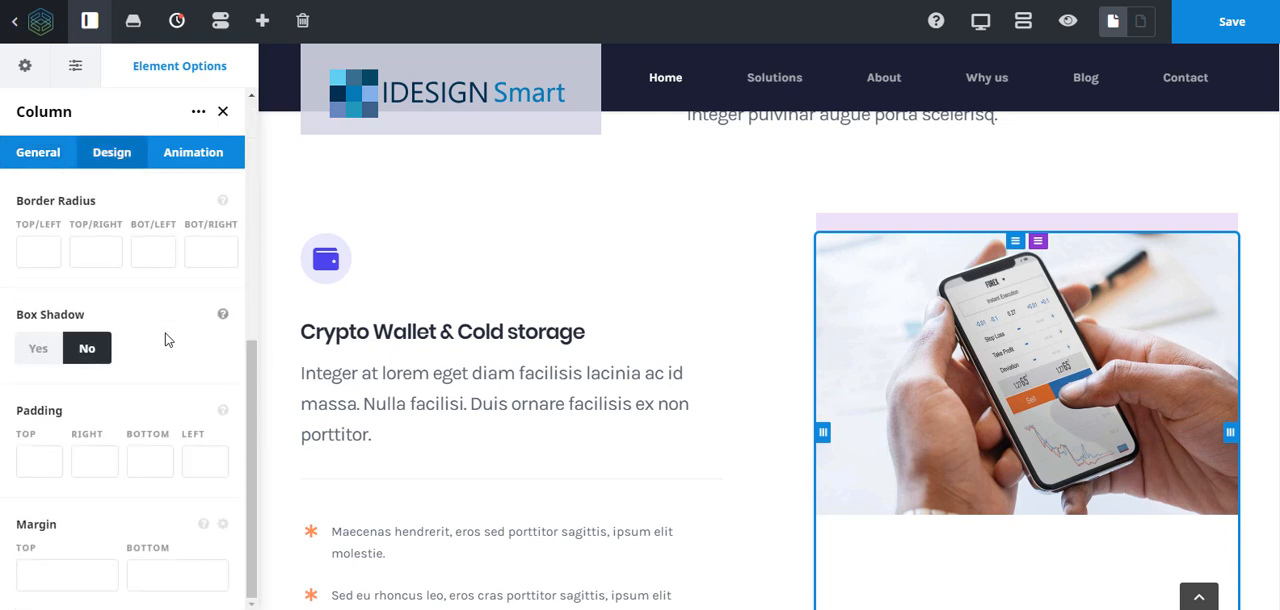
{"action": "left_click", "coordinate": [66, 579]}
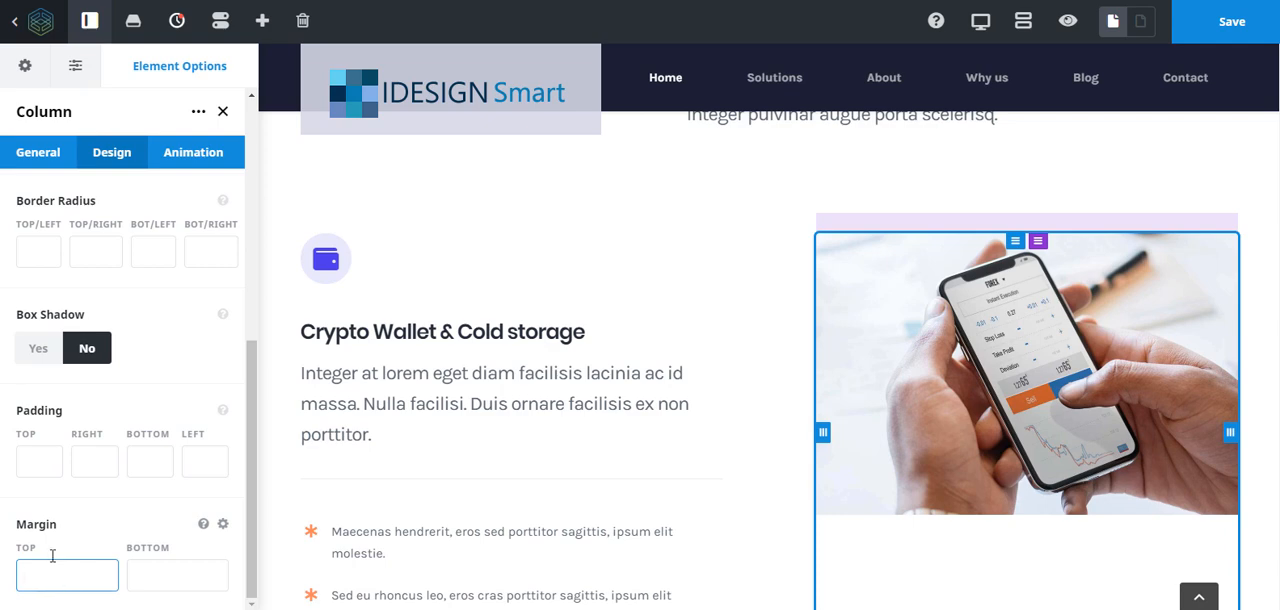
{"action": "type", "text": "40px"}
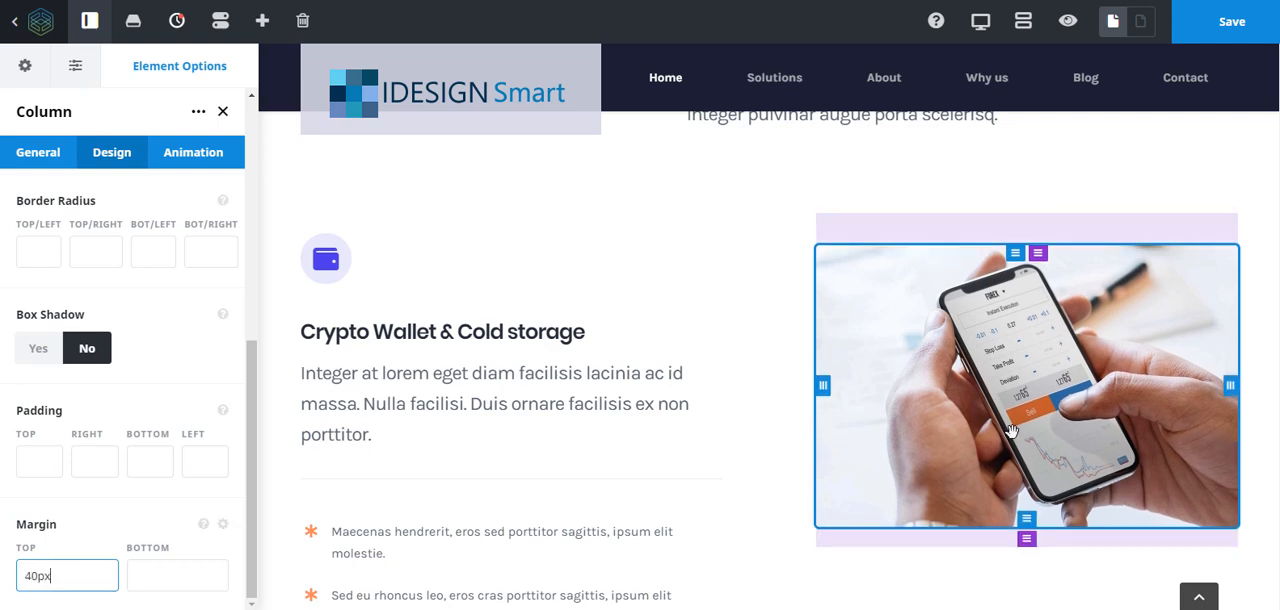
- Increase the phone image column's top margin to 100px and check its position on the page
{"action": "left_click_drag", "start_coordinate": [57, 579], "coordinate": [8, 580]}
{"action": "type", "text": "100px"}
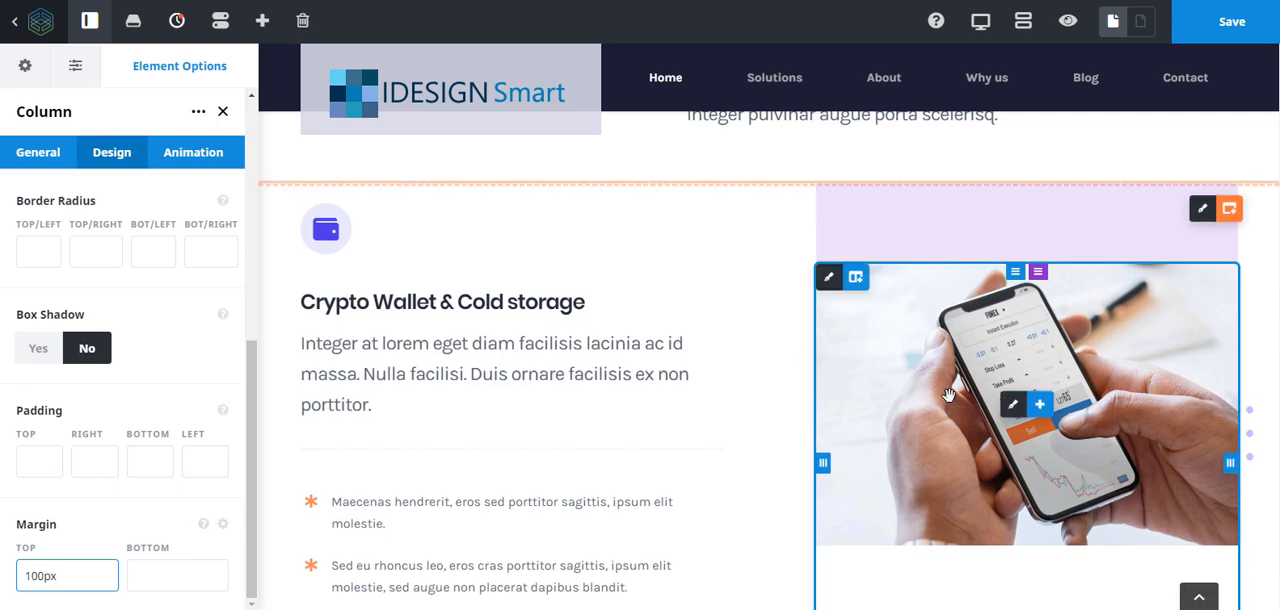
{"action": "scroll", "coordinate": [949, 395], "scroll_direction": "down", "scroll_amount": 3}
{"action": "scroll", "coordinate": [949, 395], "scroll_direction": "up", "scroll_amount": 2}
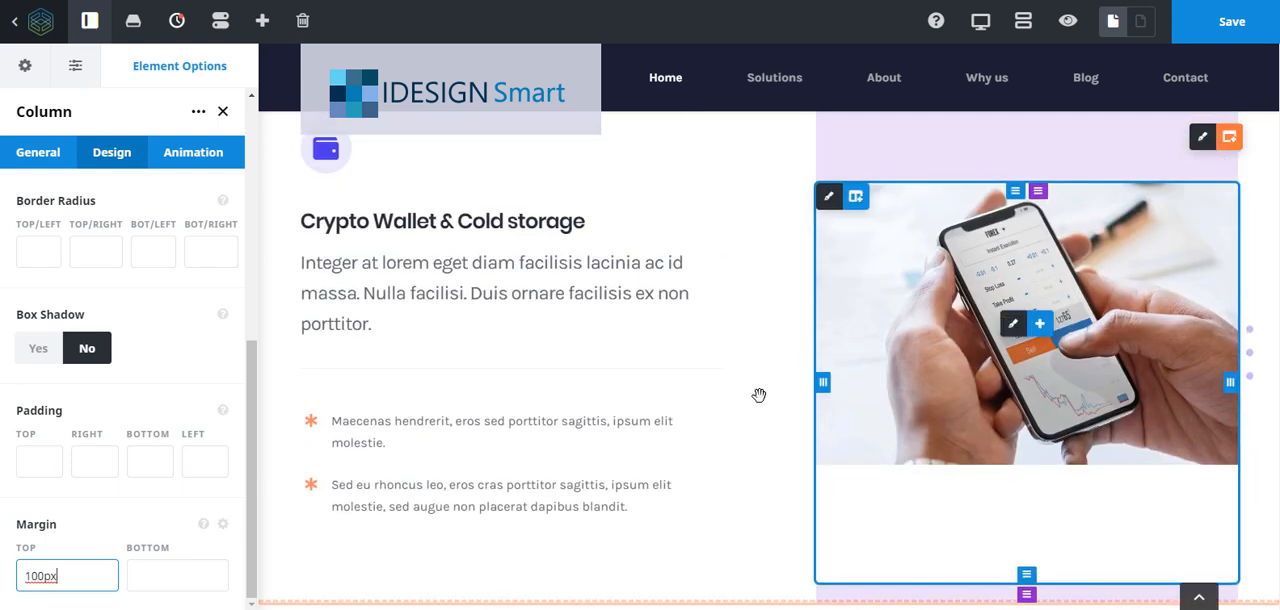
- Set the phone image column's top margin to 140px and check its alignment with the neighbouring text
{"action": "left_click", "coordinate": [36, 577]}
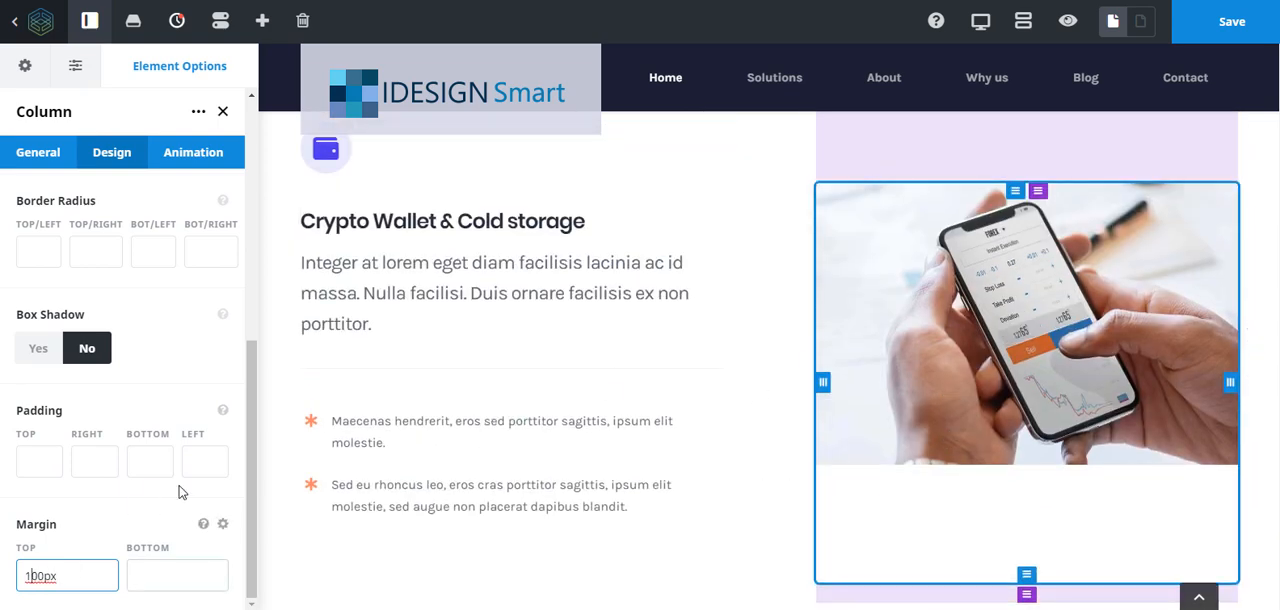
{"action": "key", "text": "BackSpace"}
{"action": "type", "text": "4"}
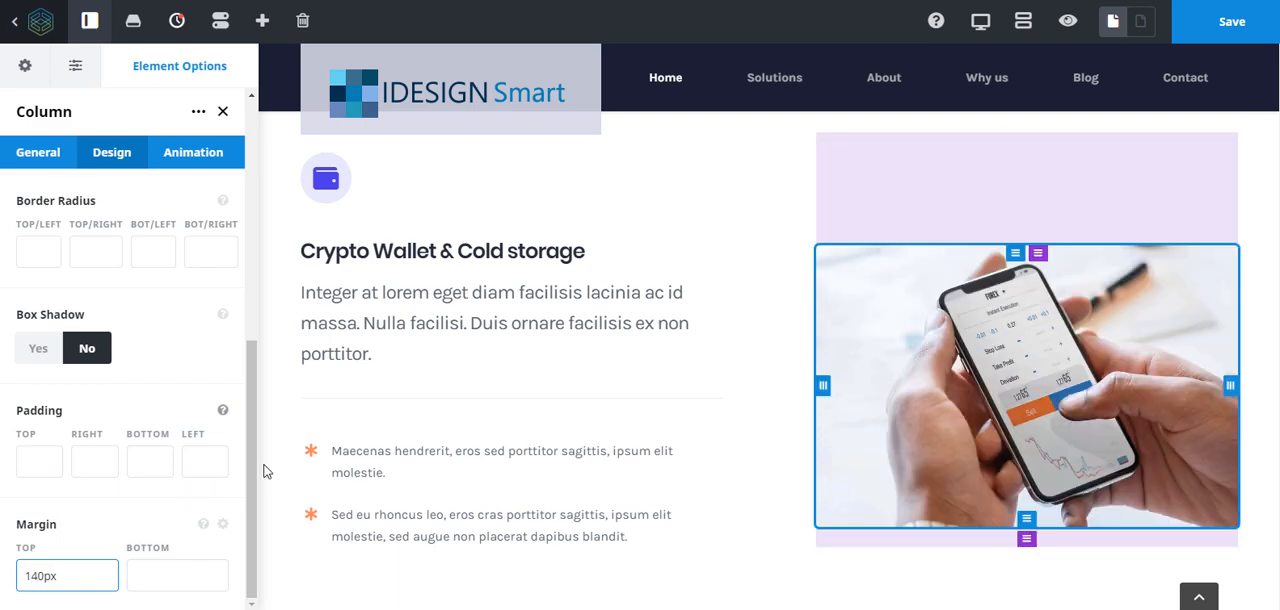
{"action": "scroll", "coordinate": [651, 420], "scroll_direction": "down", "scroll_amount": 1}
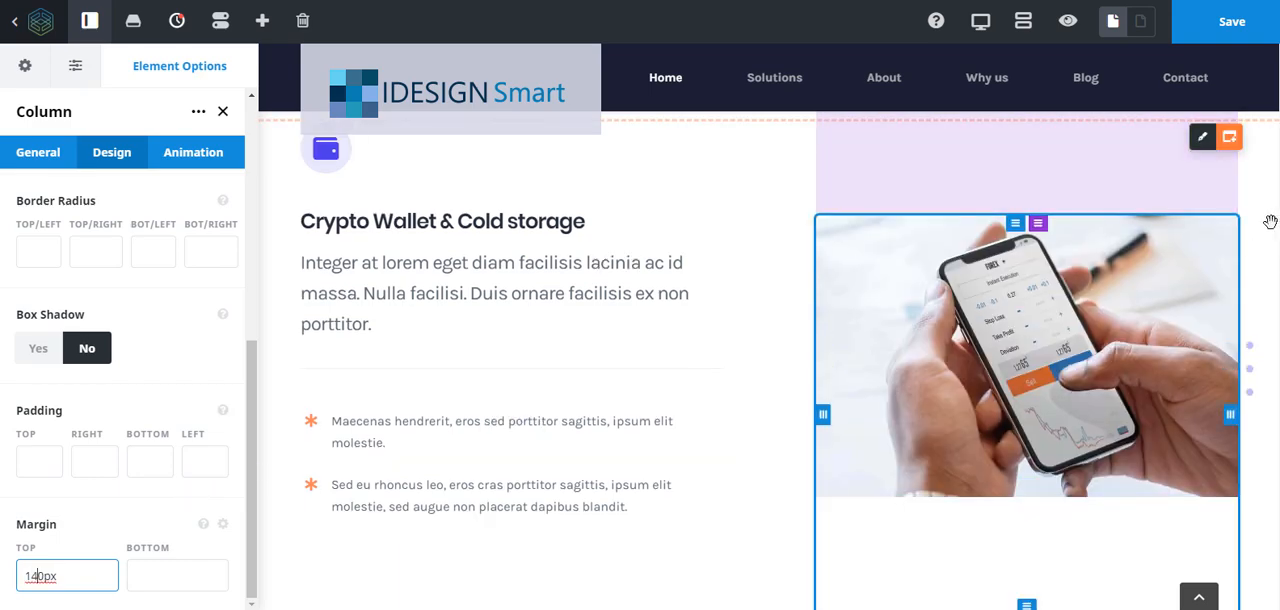
{"action": "scroll", "coordinate": [1268, 250], "scroll_direction": "down", "scroll_amount": 3}
{"action": "scroll", "coordinate": [1266, 276], "scroll_direction": "up", "scroll_amount": 3}
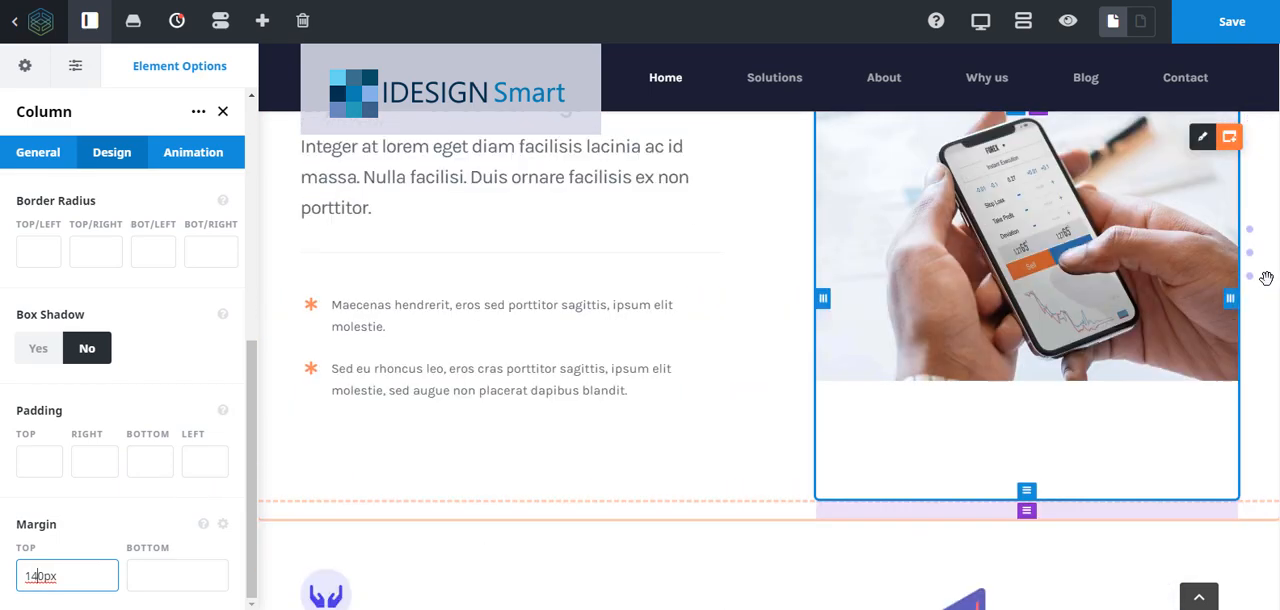
- Open the background settings of the Why Us container with the "A smart and secure way to invest in crypto" heading
{"action": "scroll", "coordinate": [1266, 278], "scroll_direction": "down", "scroll_amount": 1}
{"action": "scroll", "coordinate": [1266, 278], "scroll_direction": "up", "scroll_amount": 8}
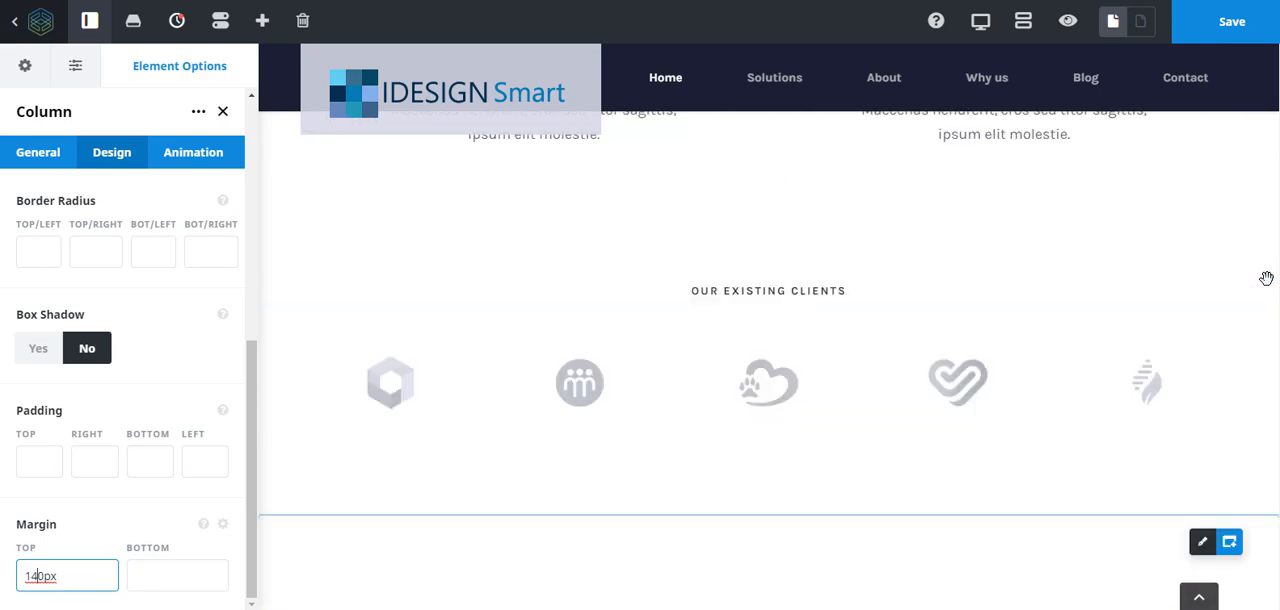
{"action": "scroll", "coordinate": [1266, 278], "scroll_direction": "up", "scroll_amount": 9}
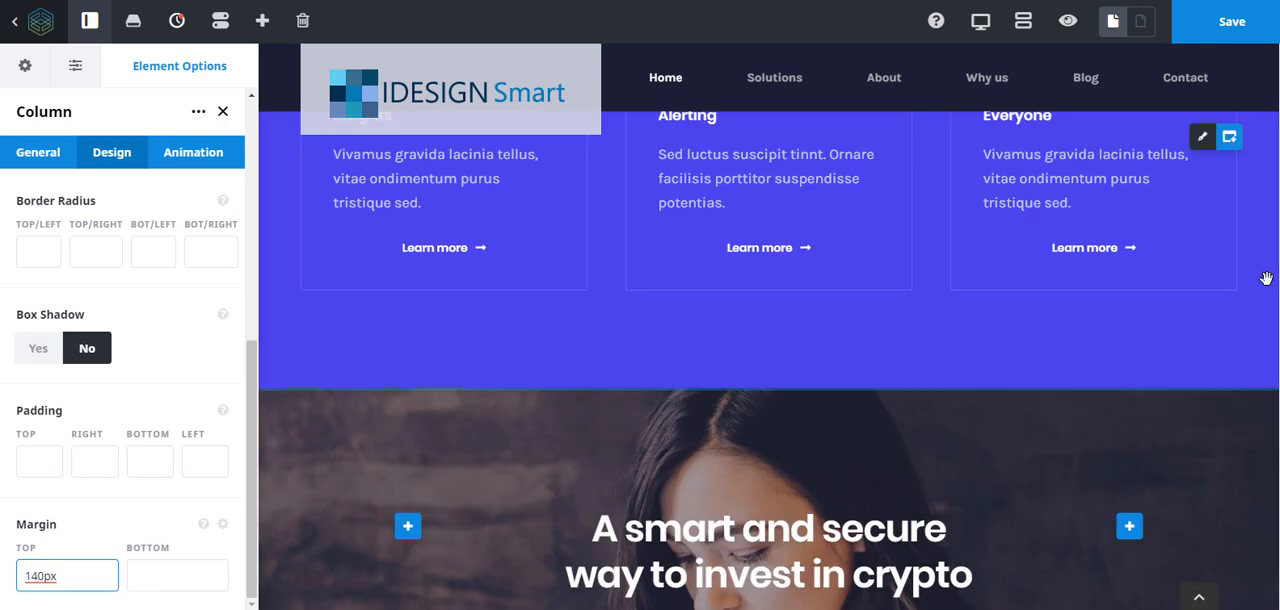
{"action": "scroll", "coordinate": [1266, 278], "scroll_direction": "down", "scroll_amount": 3}
{"action": "scroll", "coordinate": [1250, 300], "scroll_direction": "up", "scroll_amount": 3}
{"action": "scroll", "coordinate": [1002, 337], "scroll_direction": "down", "scroll_amount": 2}
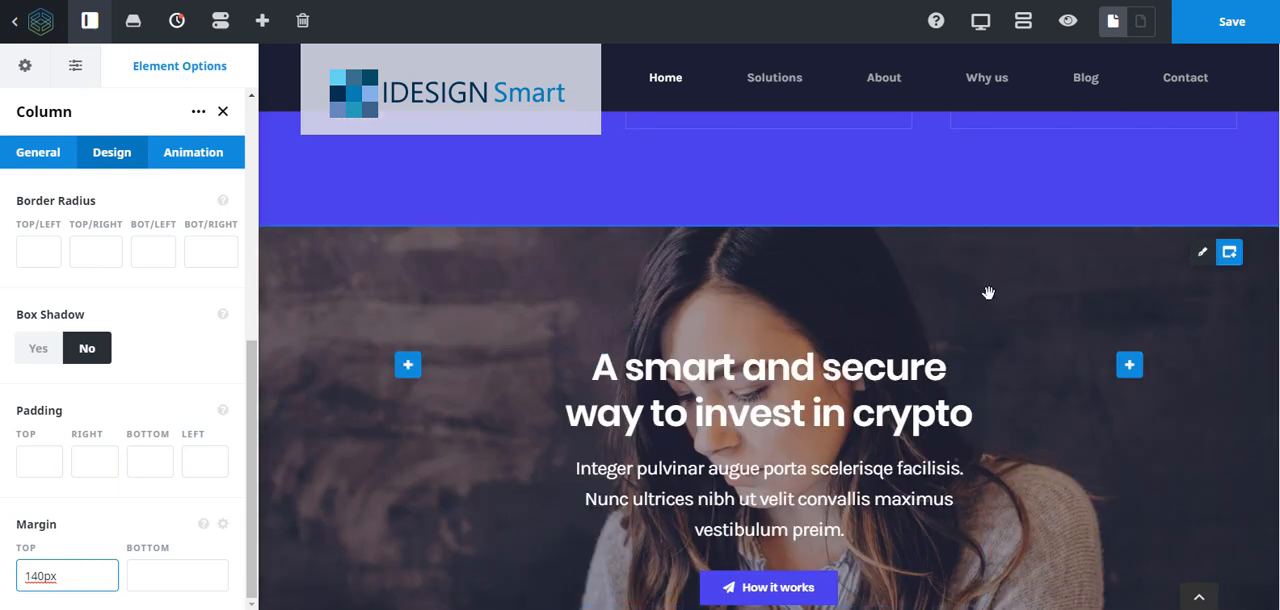
{"action": "mouse_move", "coordinate": [1230, 258]}
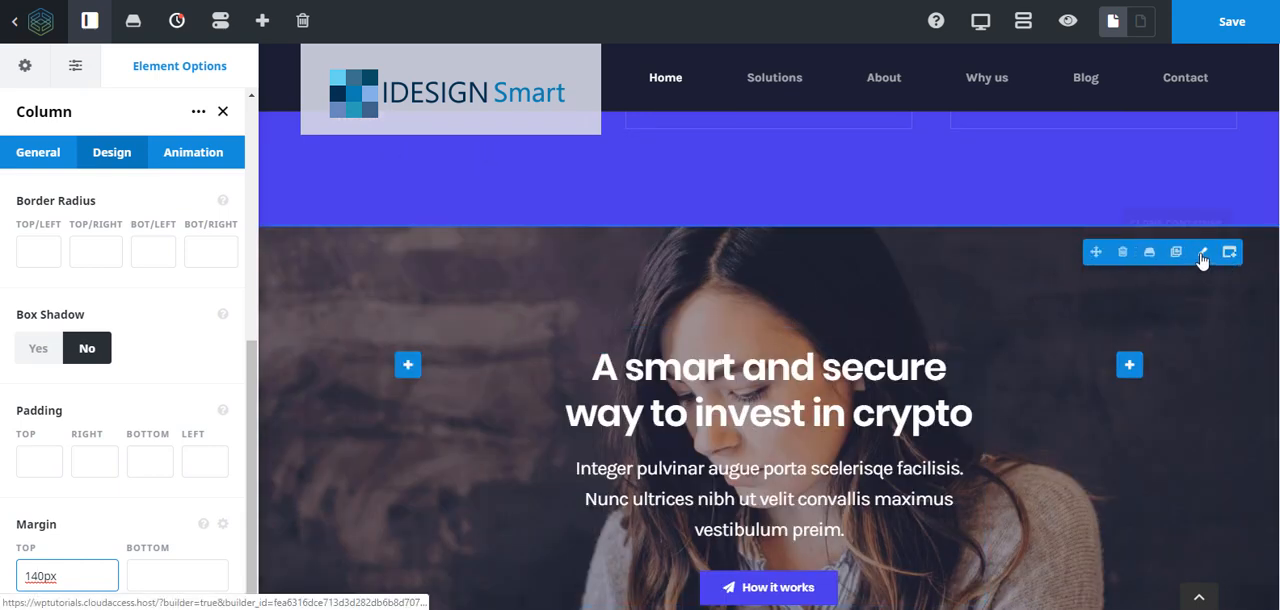
{"action": "left_click", "coordinate": [1203, 255]}
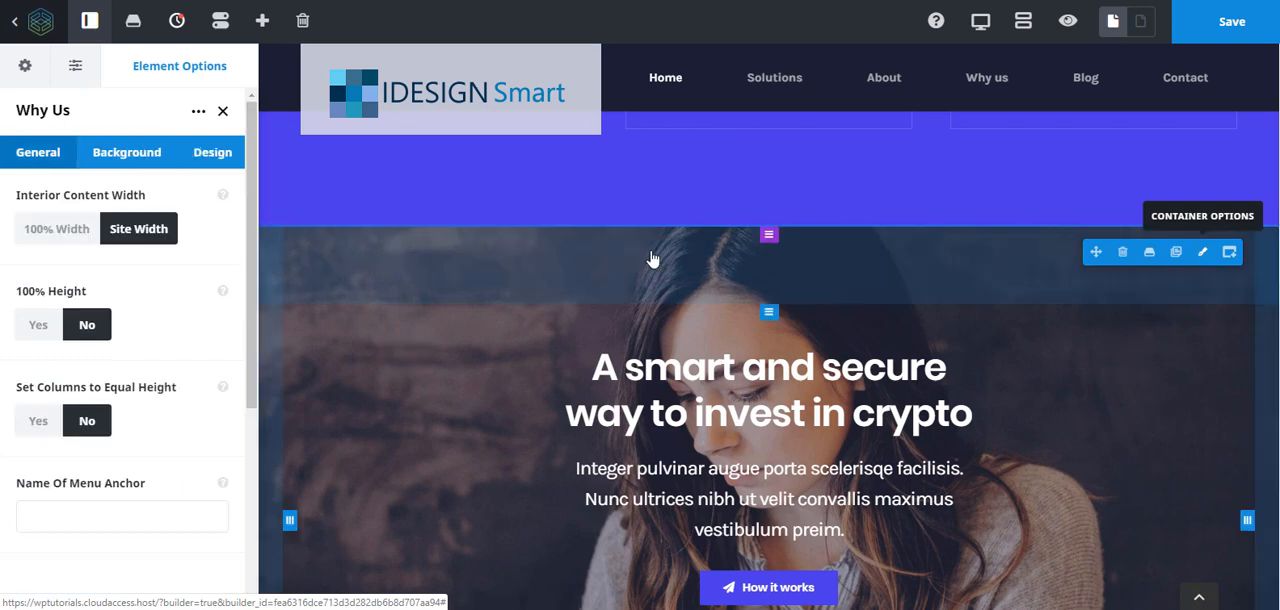
{"action": "left_click", "coordinate": [127, 158]}
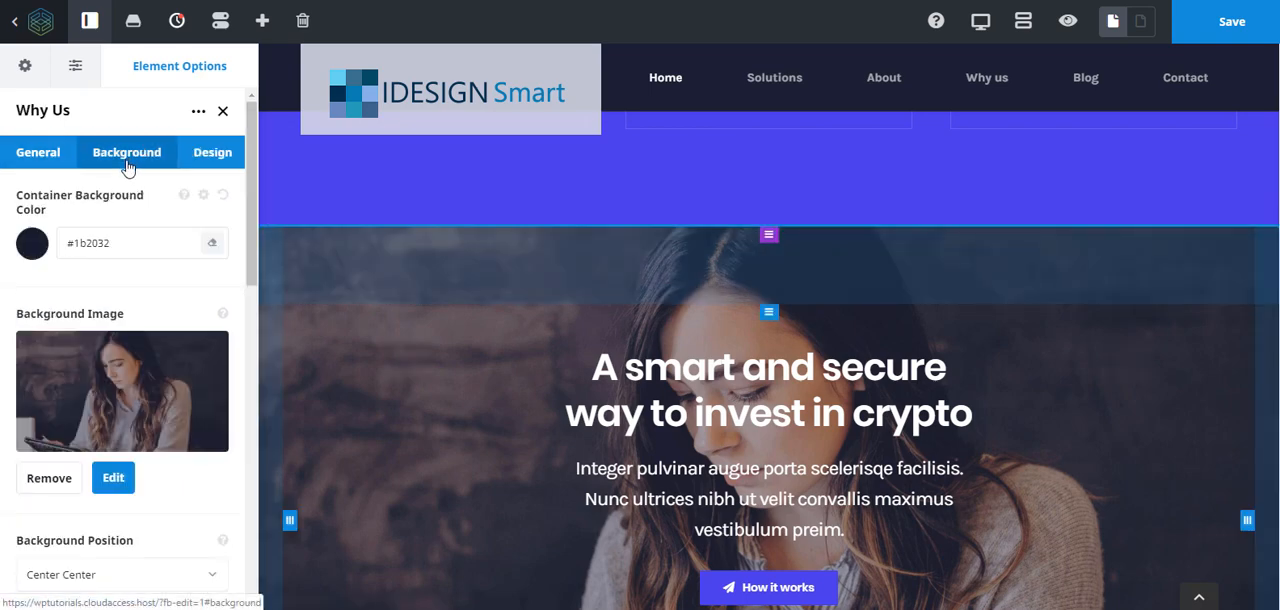
- Remove the Why Us container's current background image and open the media uploader to add a replacement
{"action": "left_click", "coordinate": [48, 479]}
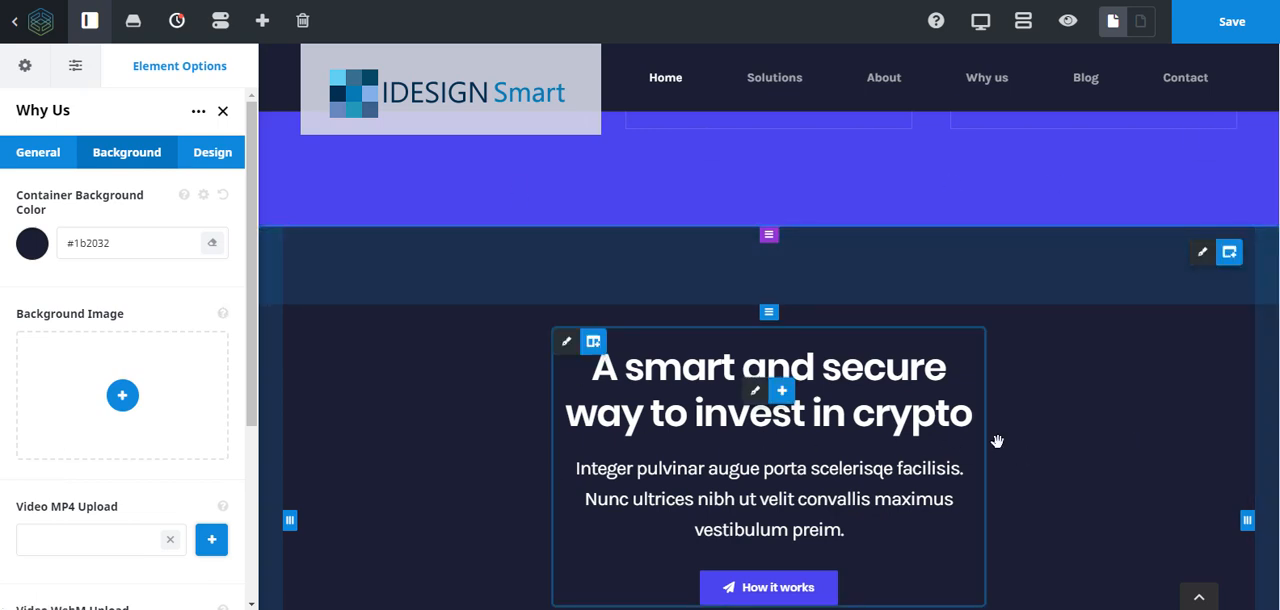
{"action": "left_click", "coordinate": [121, 396]}
{"action": "left_click", "coordinate": [66, 84]}
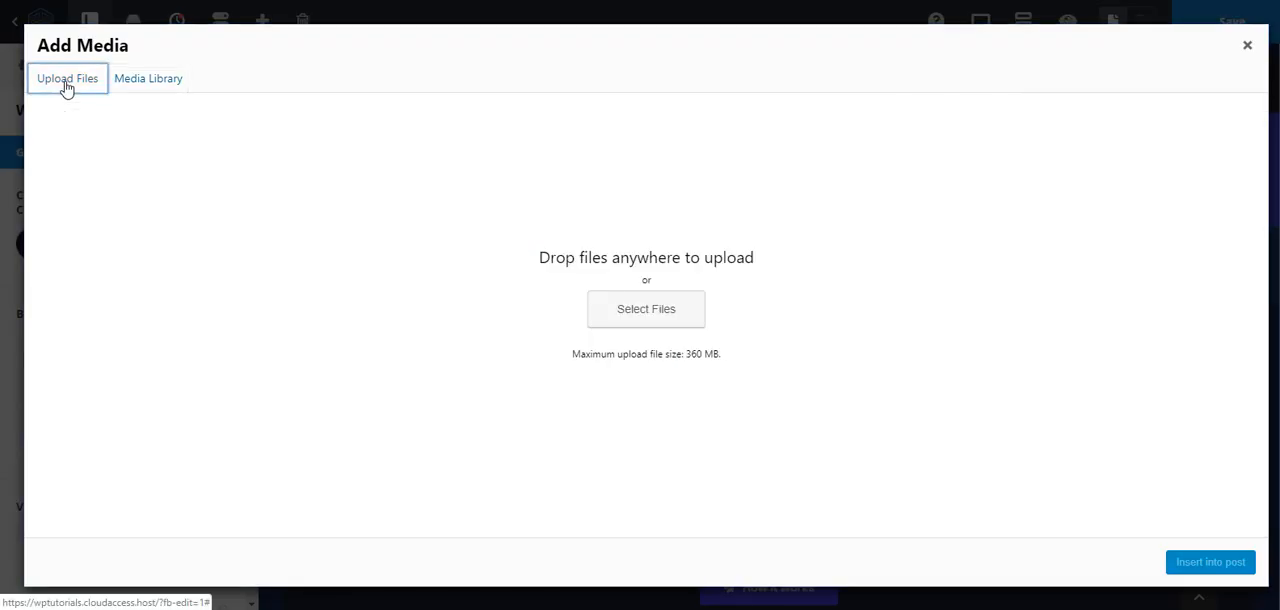
{"action": "left_click", "coordinate": [661, 320]}
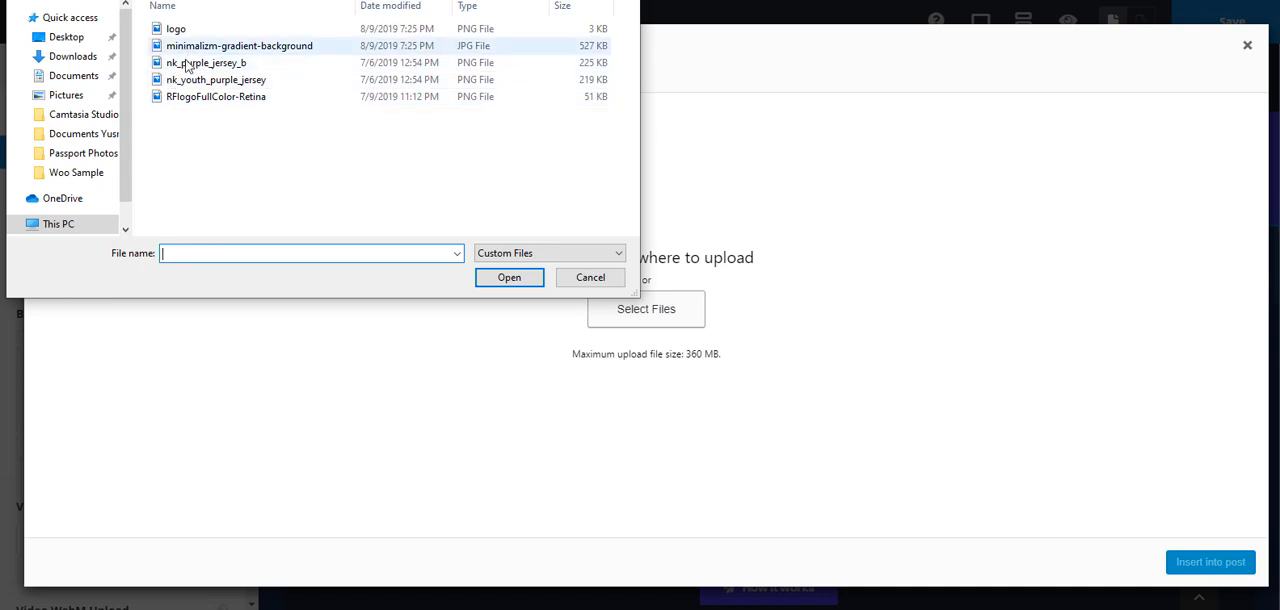
{"action": "double_click", "coordinate": [186, 100]}
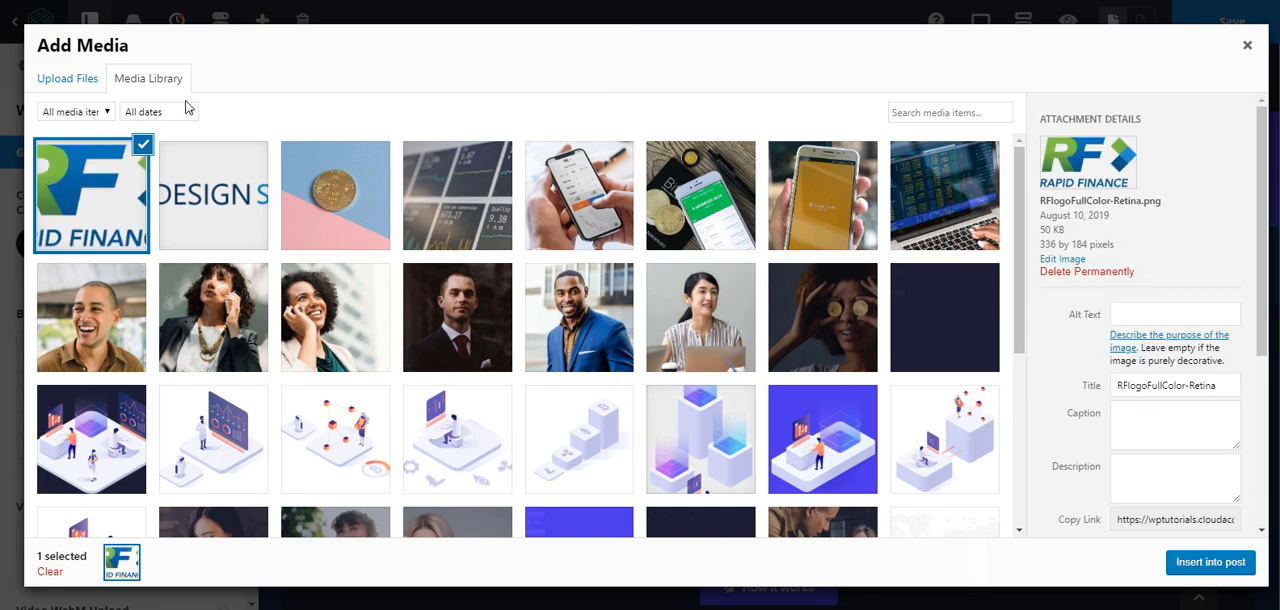
{"action": "left_click", "coordinate": [1126, 272]}
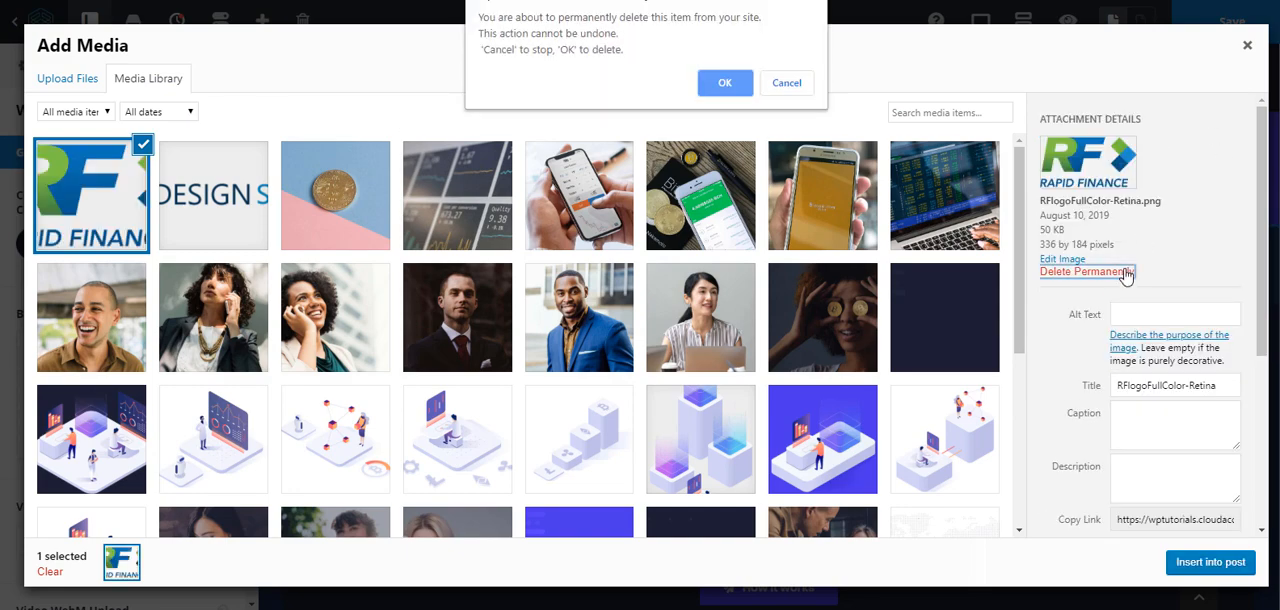
{"action": "left_click", "coordinate": [713, 88]}
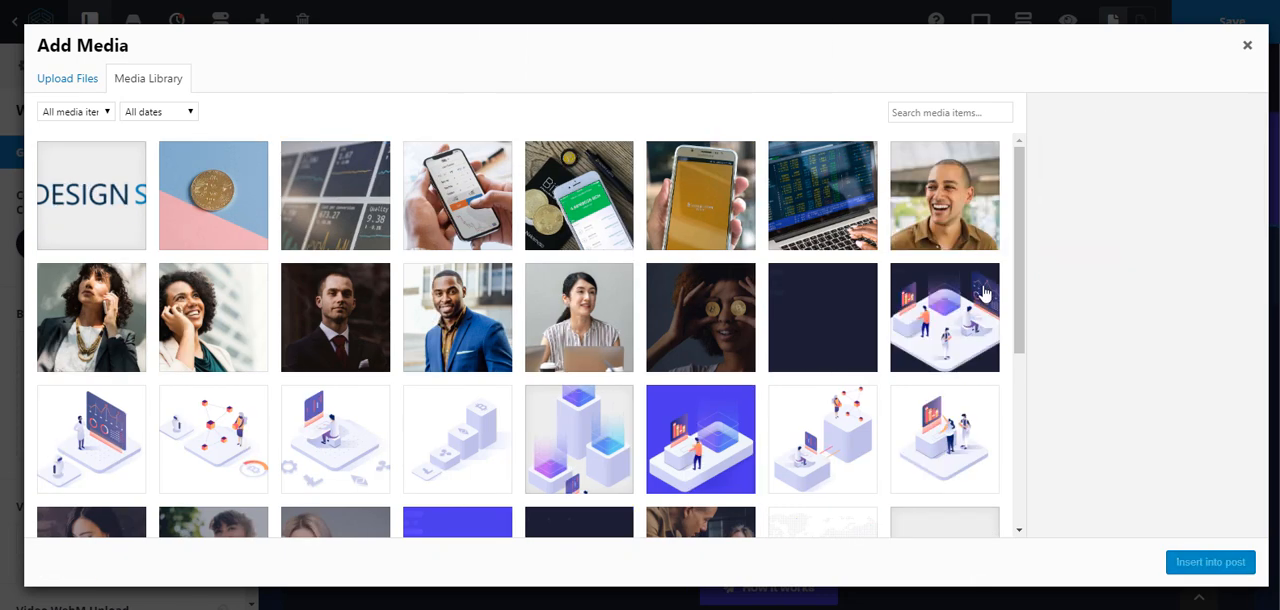
- Upload minimalizm-gradient-background.jpg and insert it as the Why Us container's background image
{"action": "left_click", "coordinate": [72, 79]}
{"action": "left_click", "coordinate": [676, 310]}
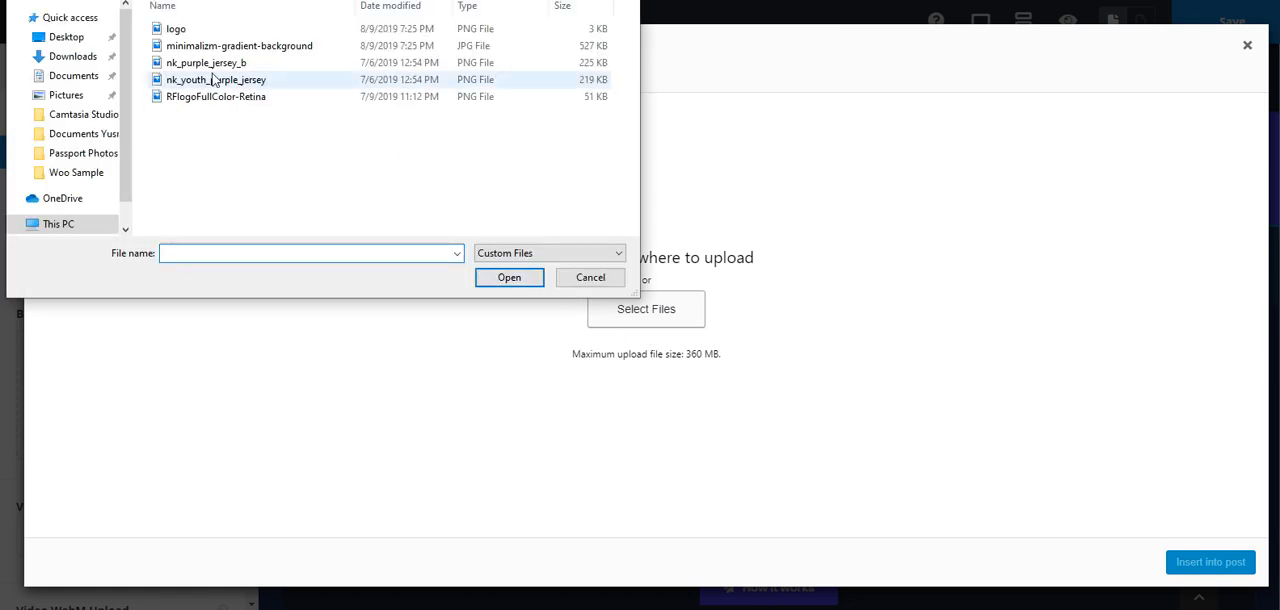
{"action": "double_click", "coordinate": [200, 47]}
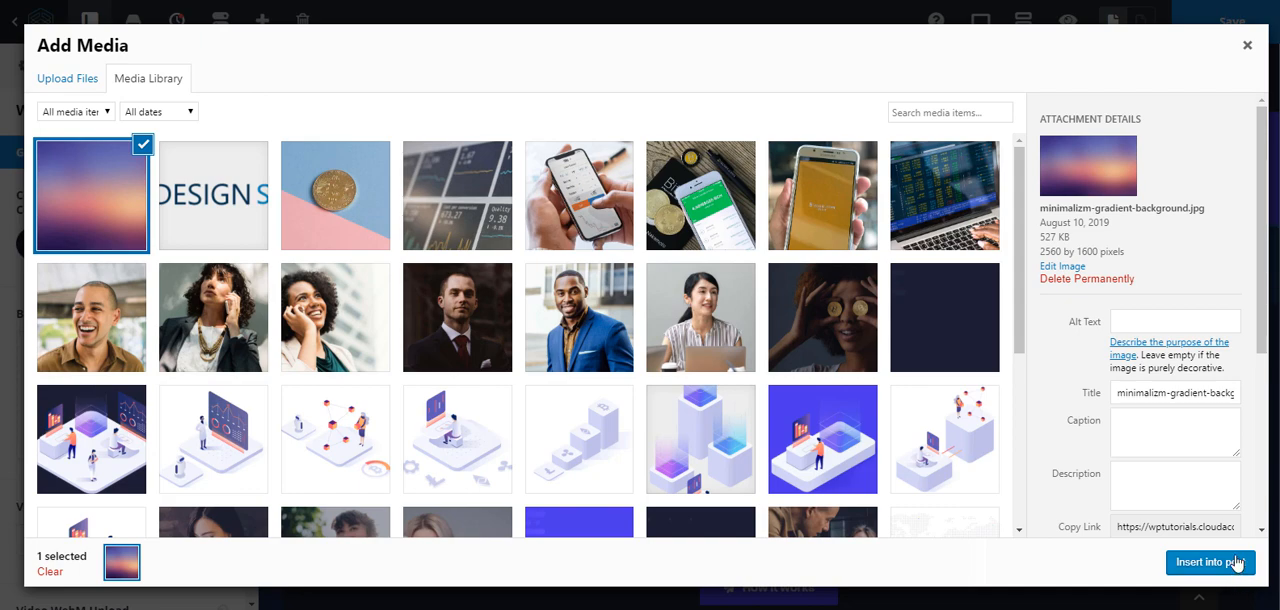
{"action": "left_click_drag", "start_coordinate": [1038, 256], "coordinate": [1150, 252]}
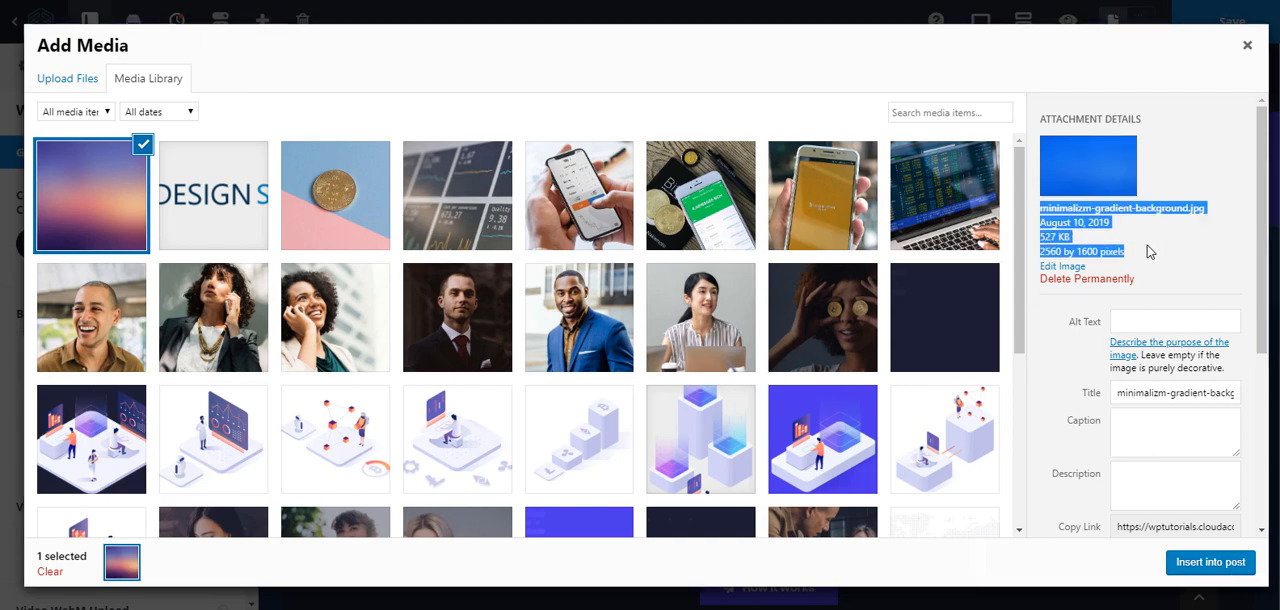
{"action": "left_click", "coordinate": [1222, 568]}
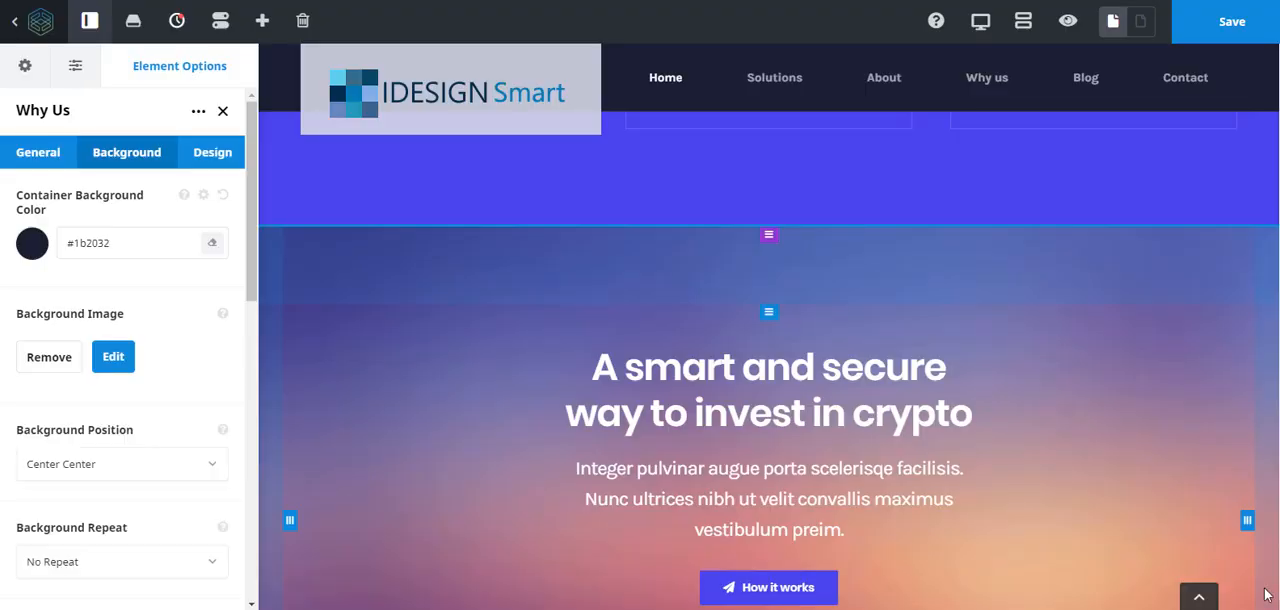
- Check how the new gradient background of the Why Us container looks alongside the section above it
{"action": "scroll", "coordinate": [551, 327], "scroll_direction": "up", "scroll_amount": 4}
{"action": "scroll", "coordinate": [551, 327], "scroll_direction": "down", "scroll_amount": 4}
{"action": "scroll", "coordinate": [551, 327], "scroll_direction": "up", "scroll_amount": 4}
{"action": "scroll", "coordinate": [551, 327], "scroll_direction": "up", "scroll_amount": 3}
{"action": "scroll", "coordinate": [551, 327], "scroll_direction": "down", "scroll_amount": 4}
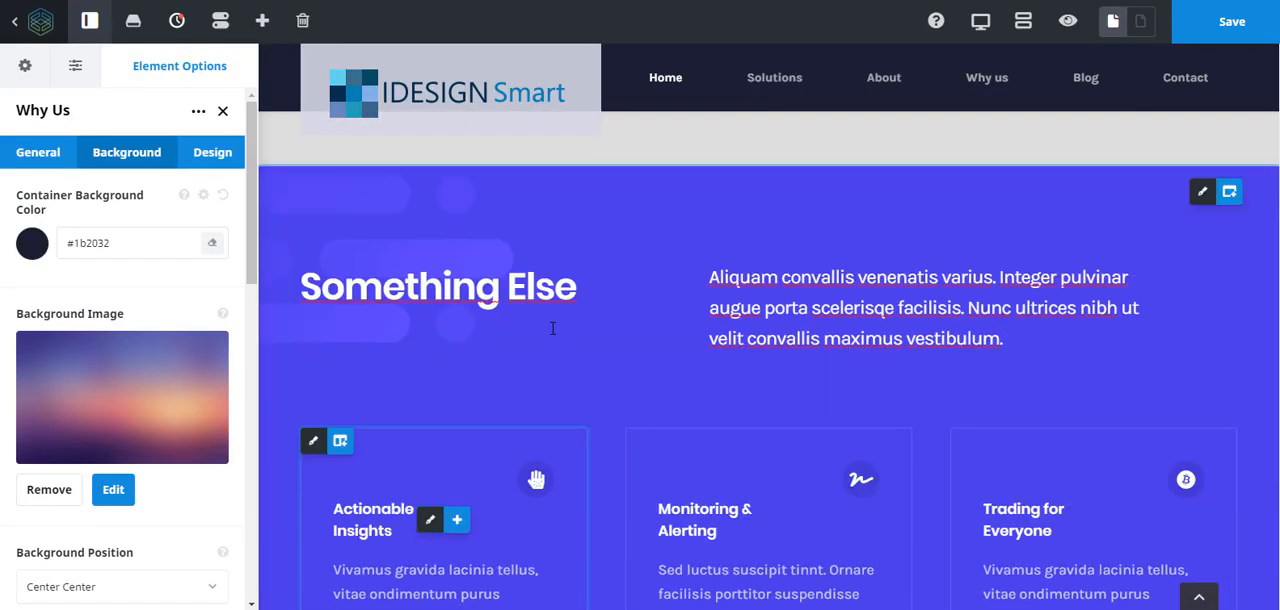
{"action": "scroll", "coordinate": [551, 327], "scroll_direction": "down", "scroll_amount": 5}
{"action": "scroll", "coordinate": [551, 327], "scroll_direction": "up", "scroll_amount": 2}
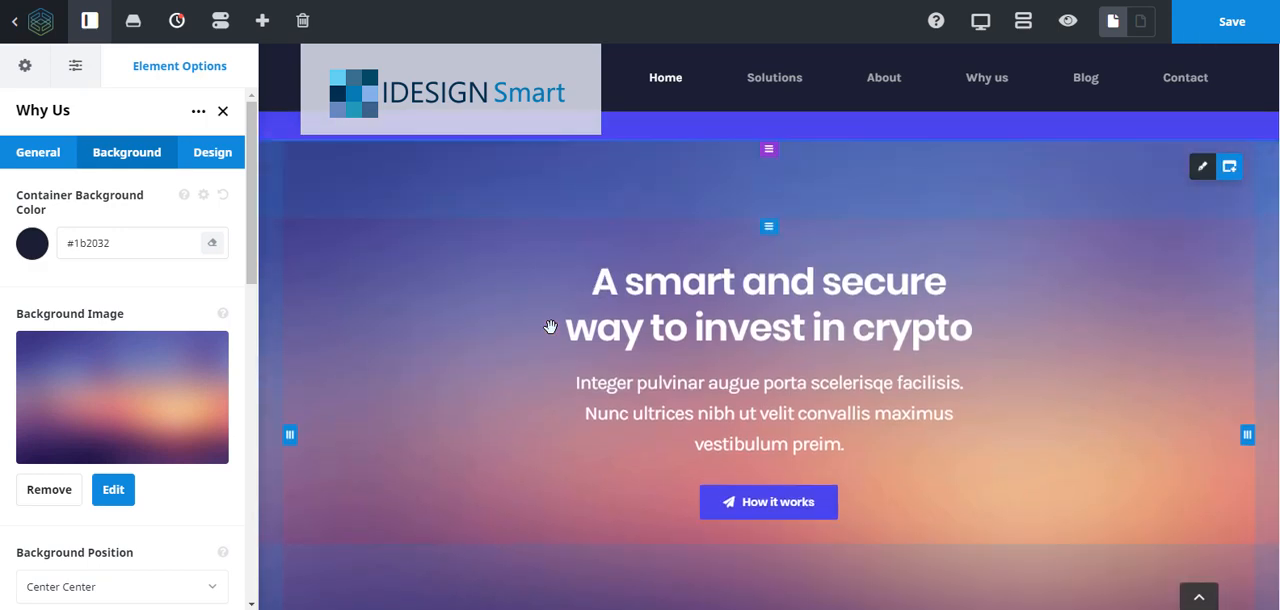
{"action": "scroll", "coordinate": [551, 327], "scroll_direction": "down", "scroll_amount": 5}
{"action": "scroll", "coordinate": [551, 327], "scroll_direction": "up", "scroll_amount": 3}
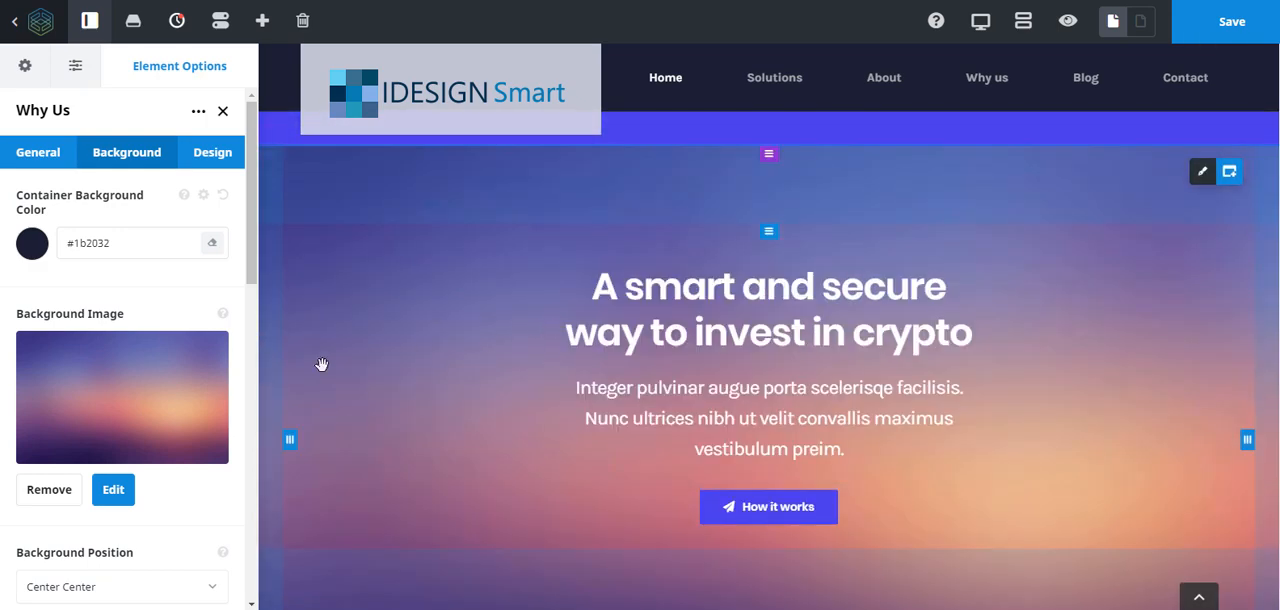
- Enable fading animation for the Why Us container's background and set its parallax to Fixed (fixed on desktop, non-fixed on mobile)
{"action": "scroll", "coordinate": [96, 402], "scroll_direction": "down", "scroll_amount": 3}
{"action": "scroll", "coordinate": [88, 536], "scroll_direction": "down", "scroll_amount": 3}
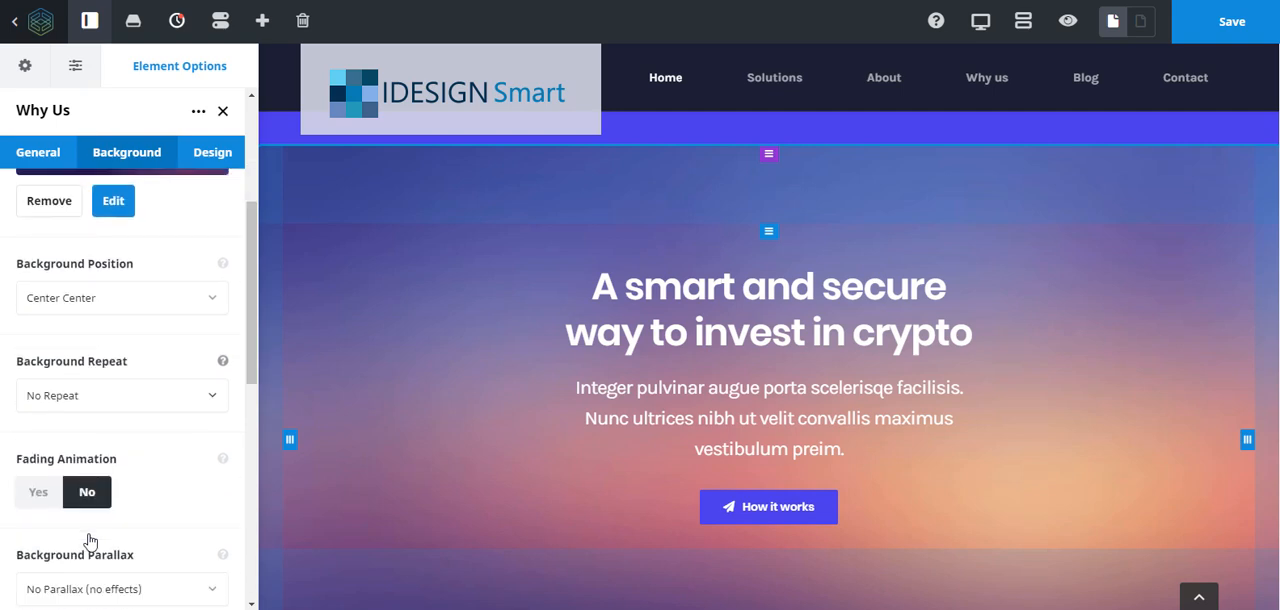
{"action": "left_click", "coordinate": [41, 464]}
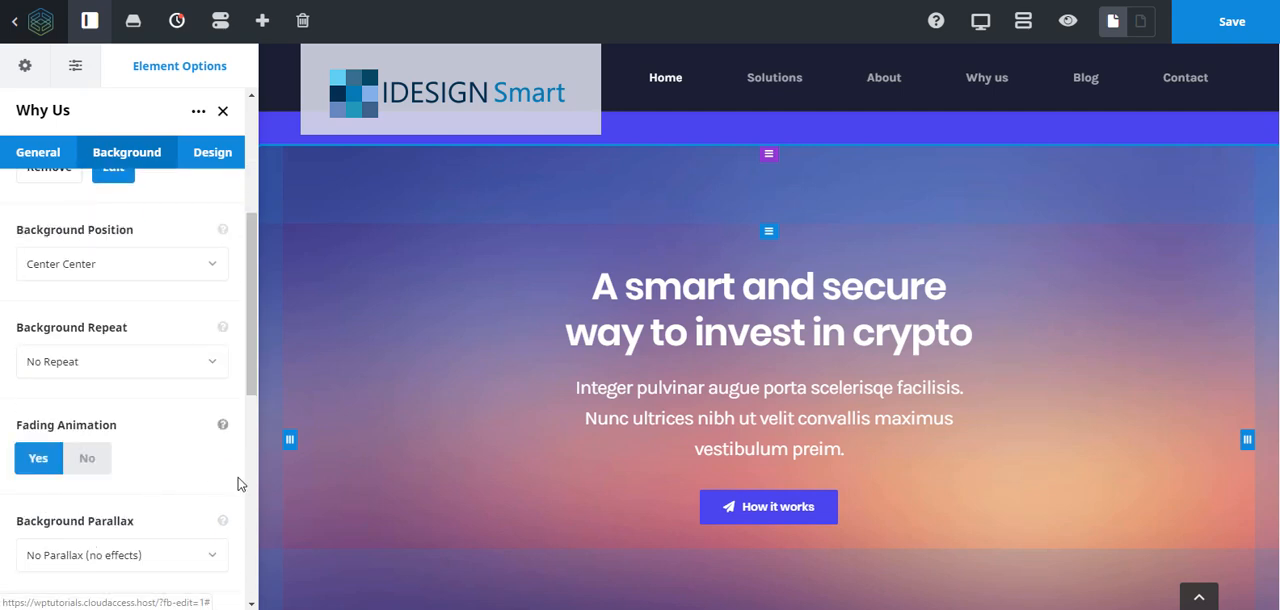
{"action": "scroll", "coordinate": [57, 415], "scroll_direction": "down", "scroll_amount": 6}
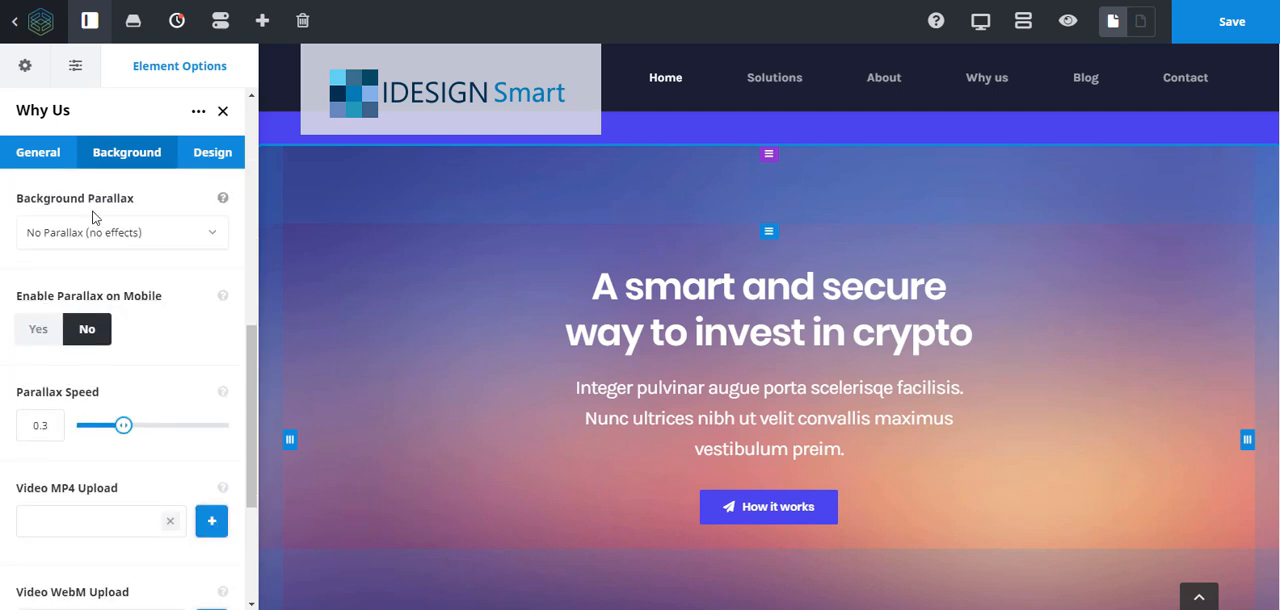
{"action": "left_click", "coordinate": [93, 235]}
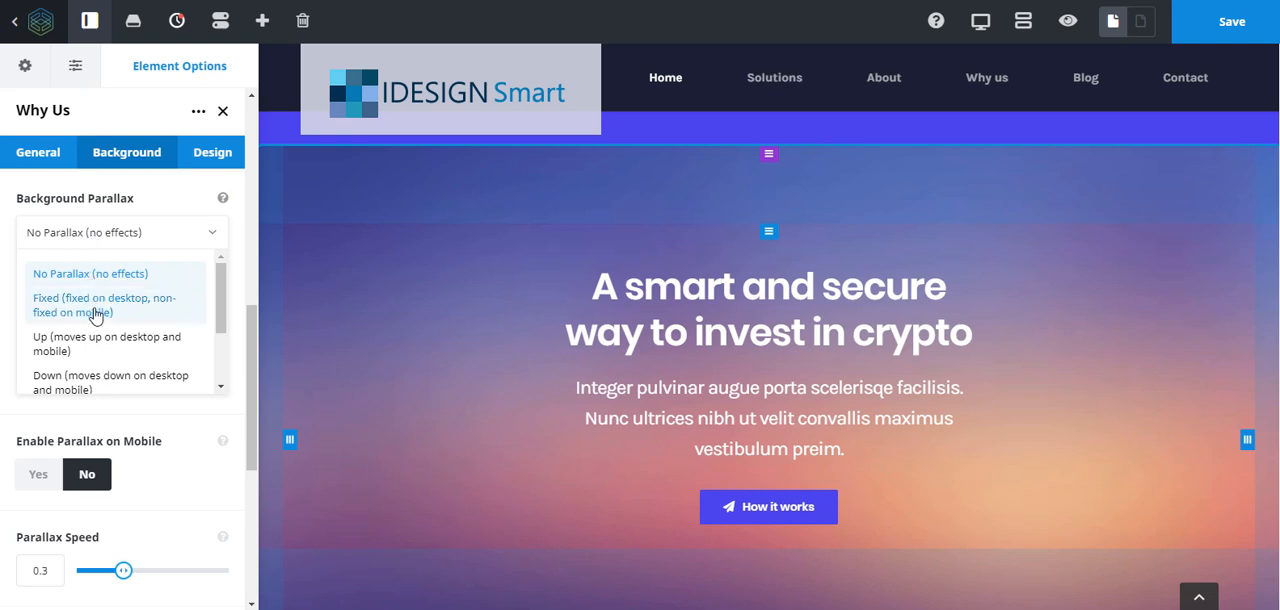
{"action": "scroll", "coordinate": [95, 315], "scroll_direction": "down", "scroll_amount": 5}
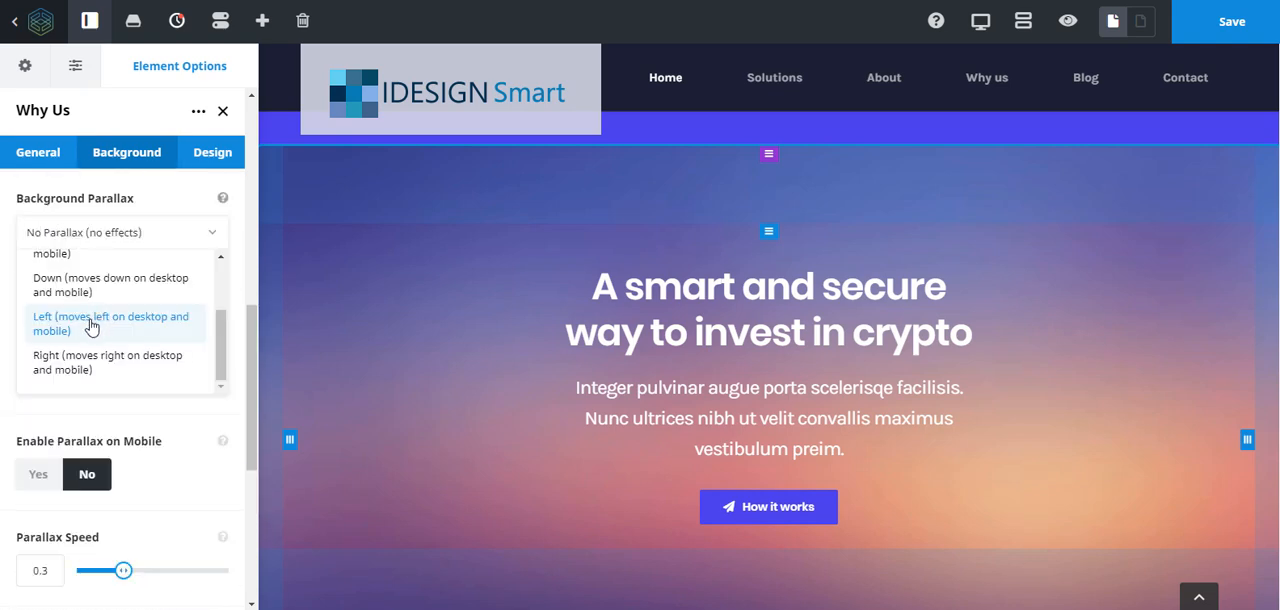
{"action": "scroll", "coordinate": [90, 330], "scroll_direction": "up", "scroll_amount": 3}
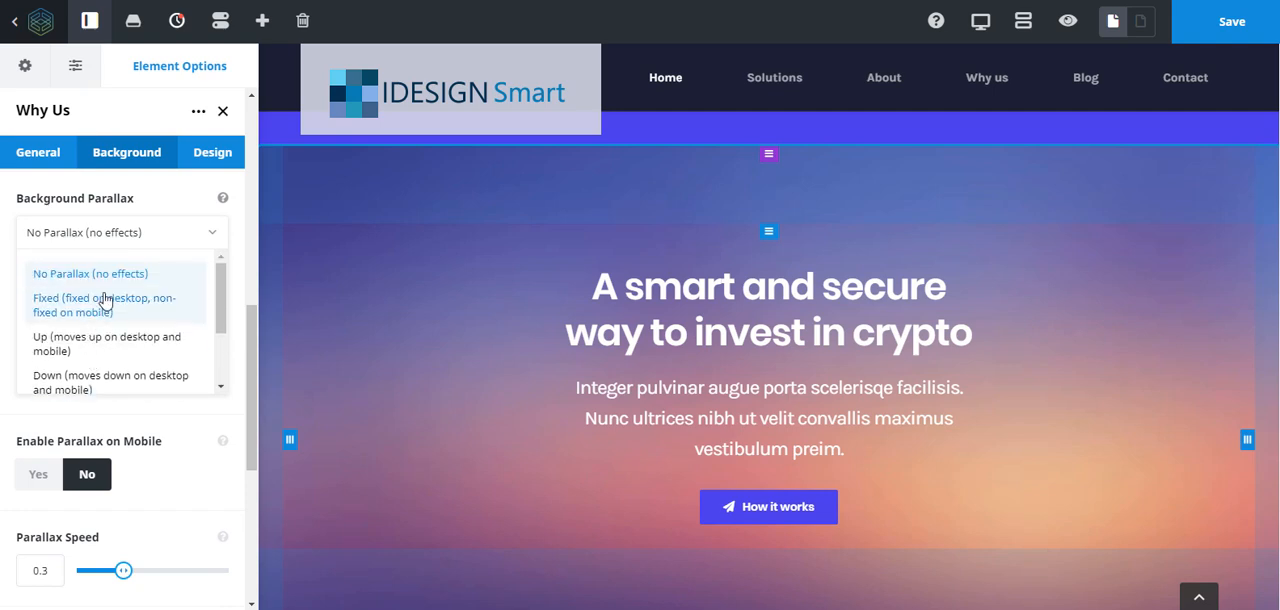
{"action": "left_click", "coordinate": [104, 299]}
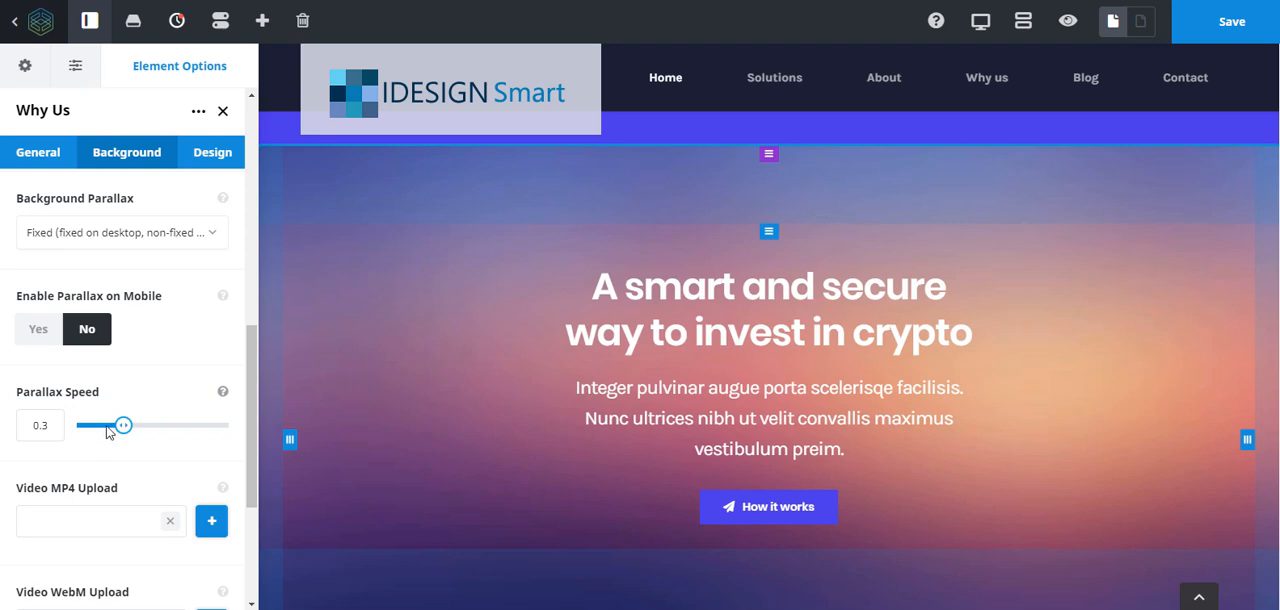
- Review the container's video background options for MP4, WebM, OGV and YouTube/Vimeo
{"action": "scroll", "coordinate": [90, 344], "scroll_direction": "down", "scroll_amount": 3}
{"action": "left_click", "coordinate": [100, 356]}
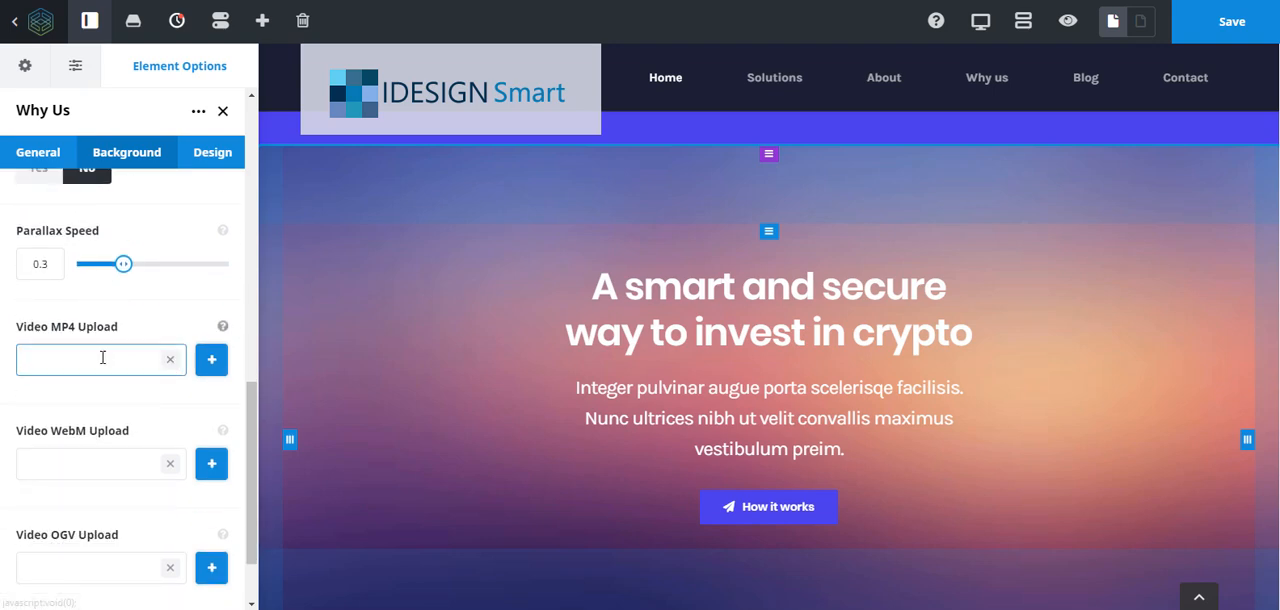
{"action": "scroll", "coordinate": [140, 360], "scroll_direction": "down", "scroll_amount": 1}
{"action": "scroll", "coordinate": [131, 363], "scroll_direction": "down", "scroll_amount": 1}
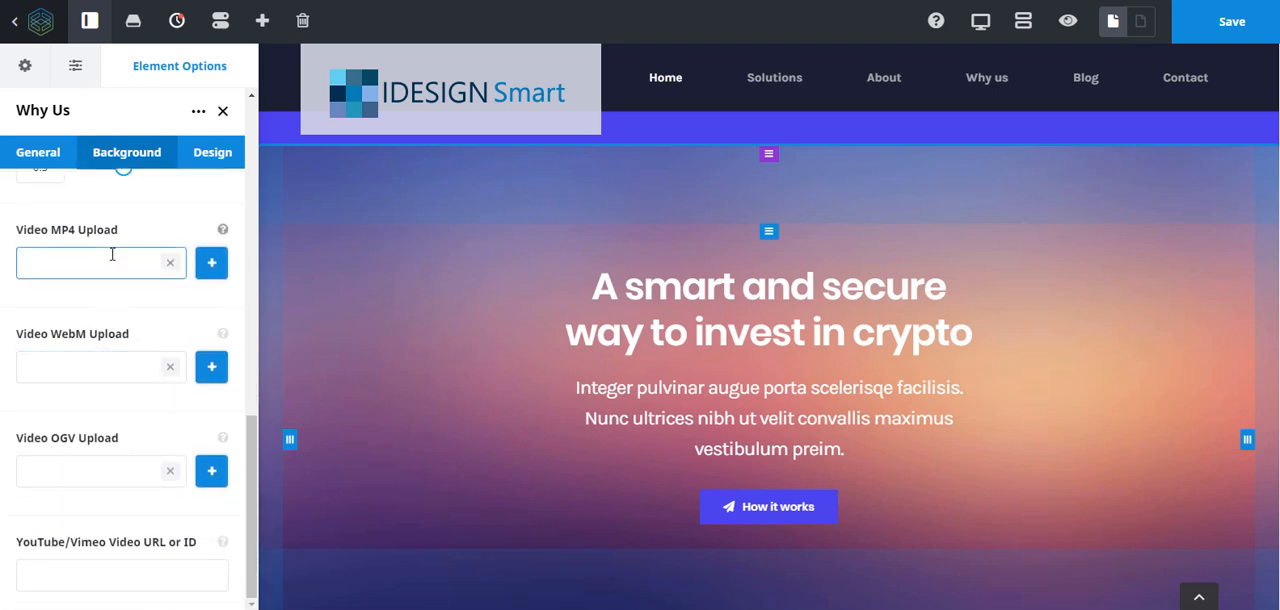
{"action": "left_click", "coordinate": [135, 466]}
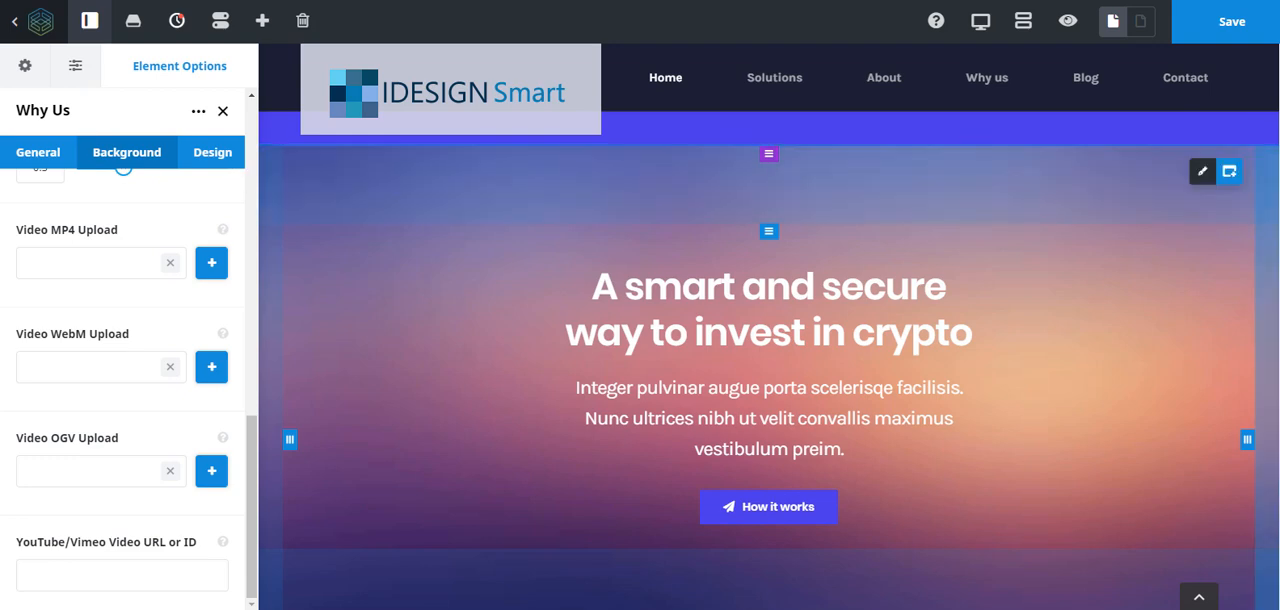
- Change the text of the "How it works" button under the crypto heading to "Change me"
{"action": "scroll", "coordinate": [585, 445], "scroll_direction": "down", "scroll_amount": 1}
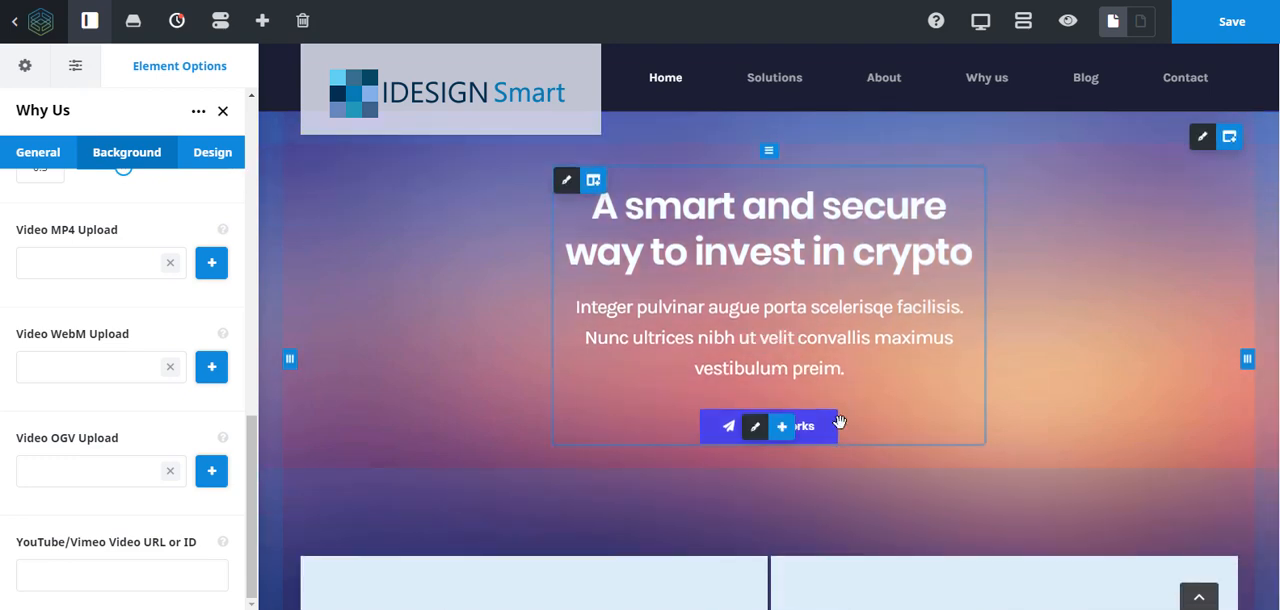
{"action": "left_click", "coordinate": [755, 428]}
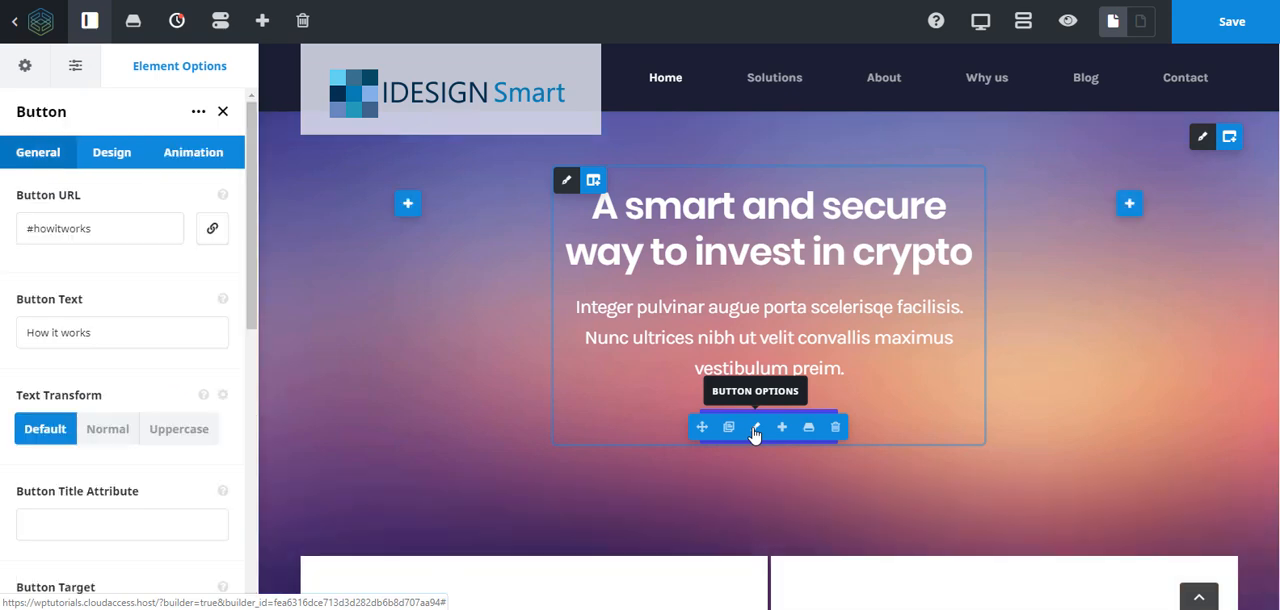
{"action": "double_click", "coordinate": [110, 229]}
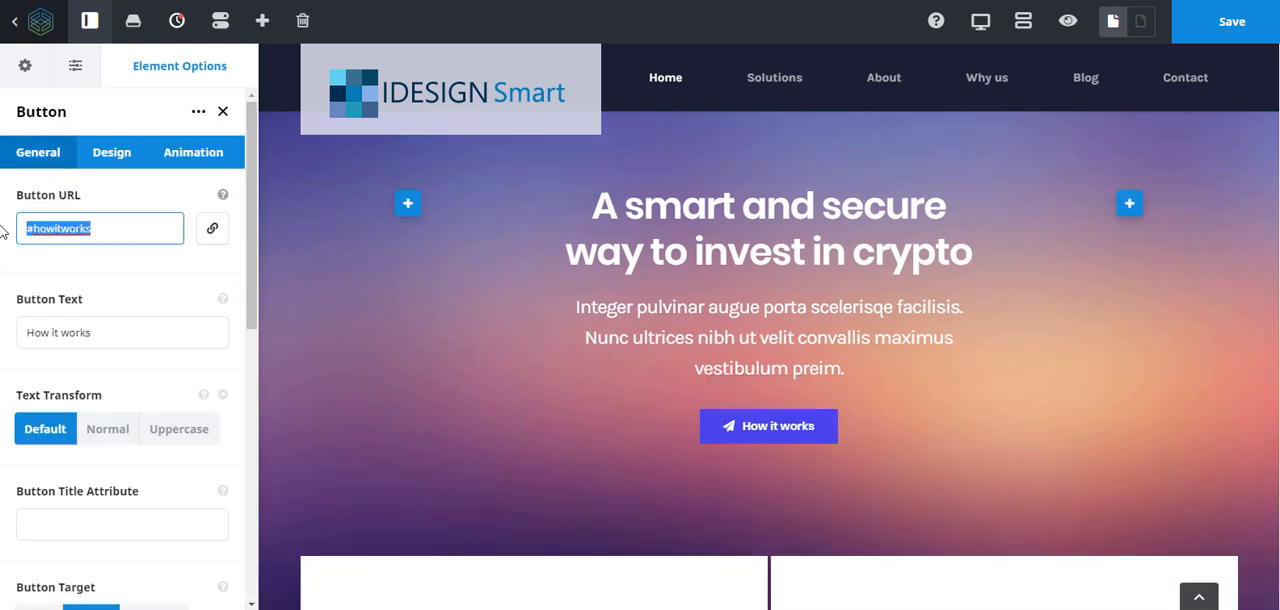
{"action": "left_click_drag", "start_coordinate": [140, 332], "coordinate": [2, 340]}
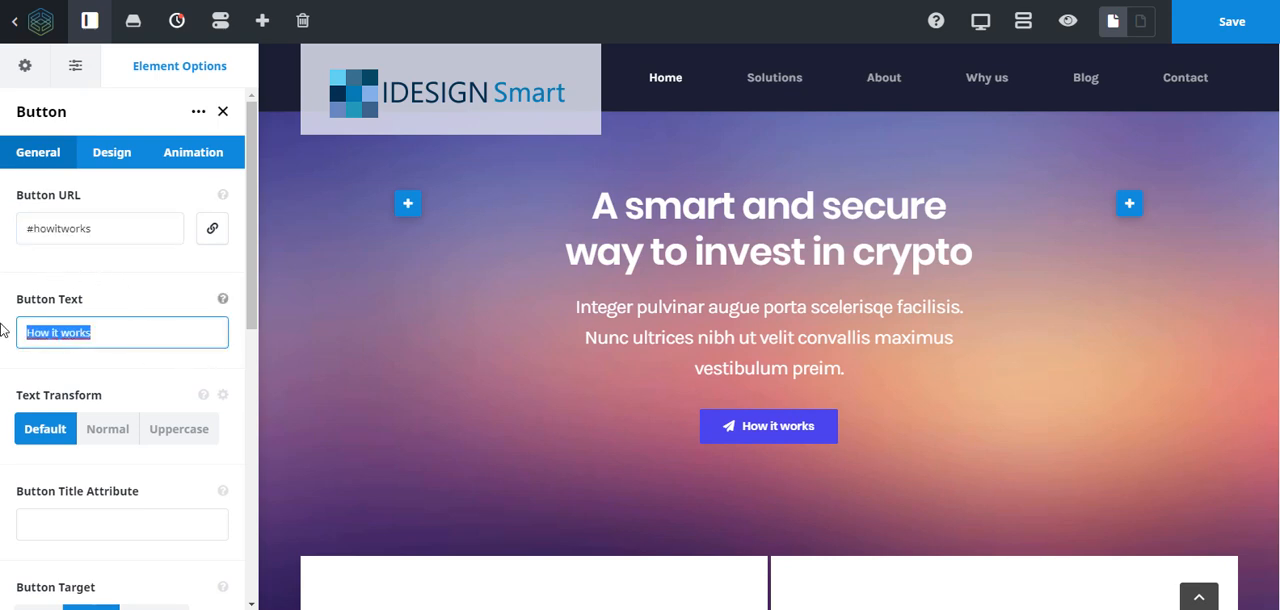
{"action": "type", "text": "Change me"}
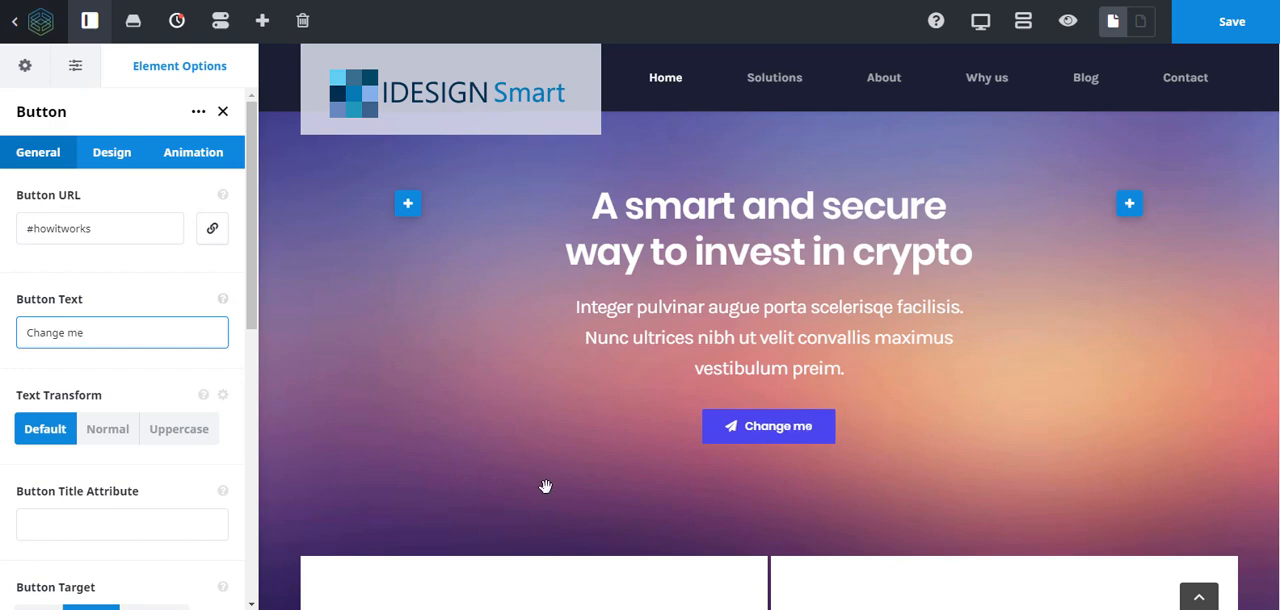
- Look through the remaining home page sections, from the statistics and Solutions down to Latest News and the sign-up area
{"action": "scroll", "coordinate": [549, 486], "scroll_direction": "down", "scroll_amount": 4}
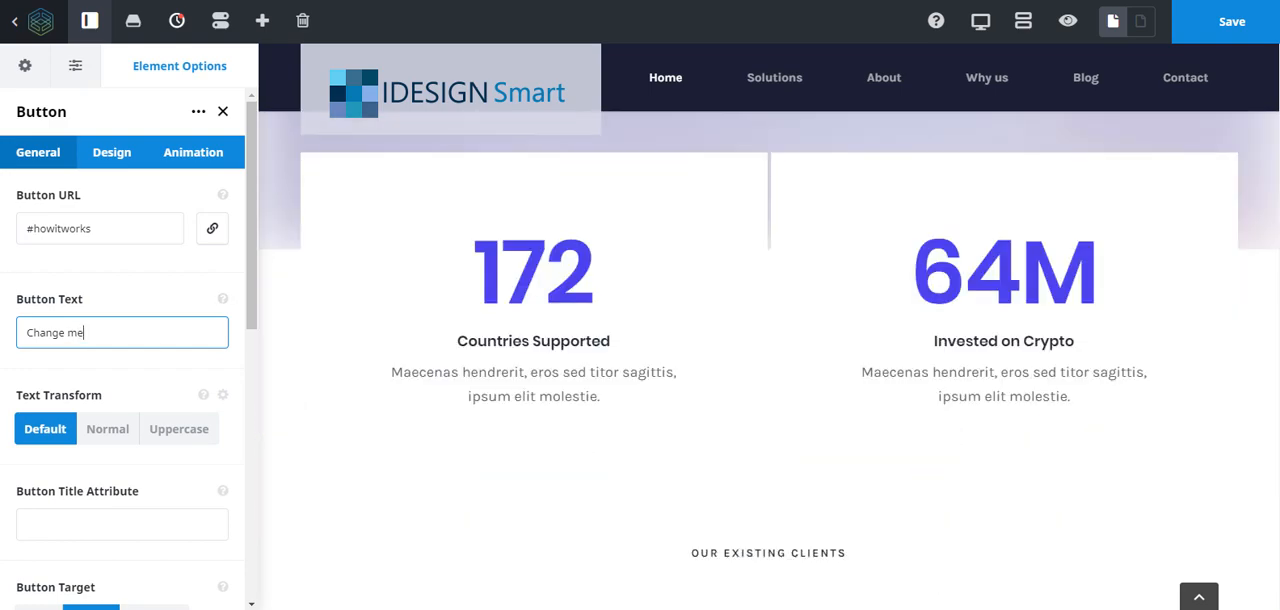
{"action": "mouse_move", "coordinate": [521, 277]}
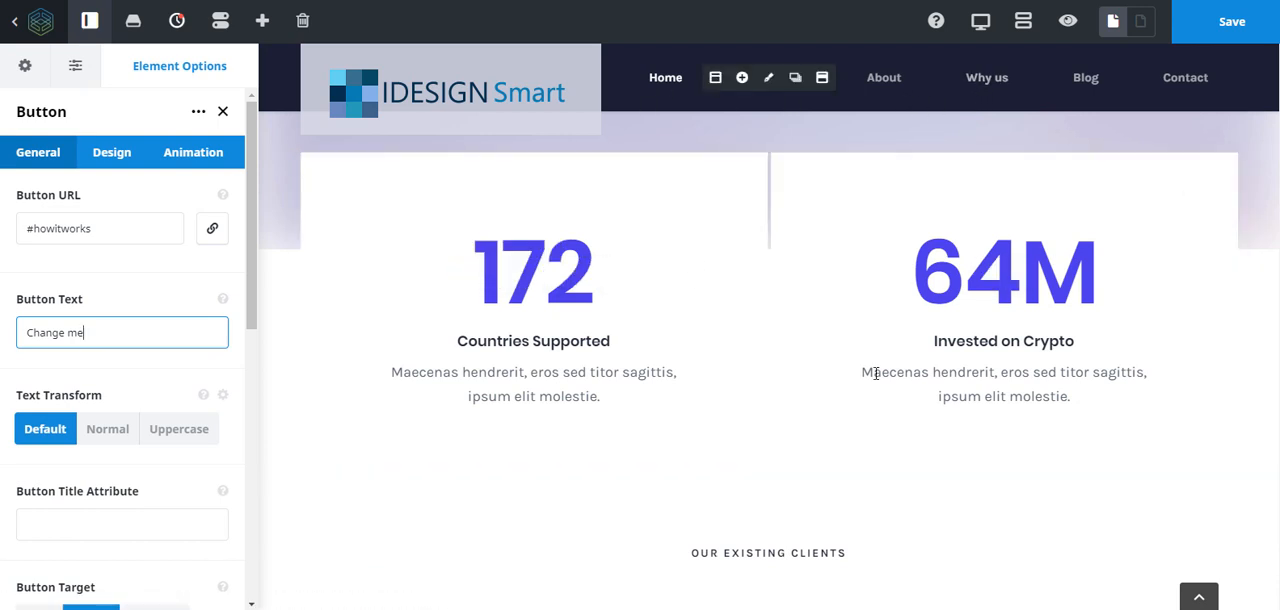
{"action": "scroll", "coordinate": [526, 528], "scroll_direction": "down", "scroll_amount": 6}
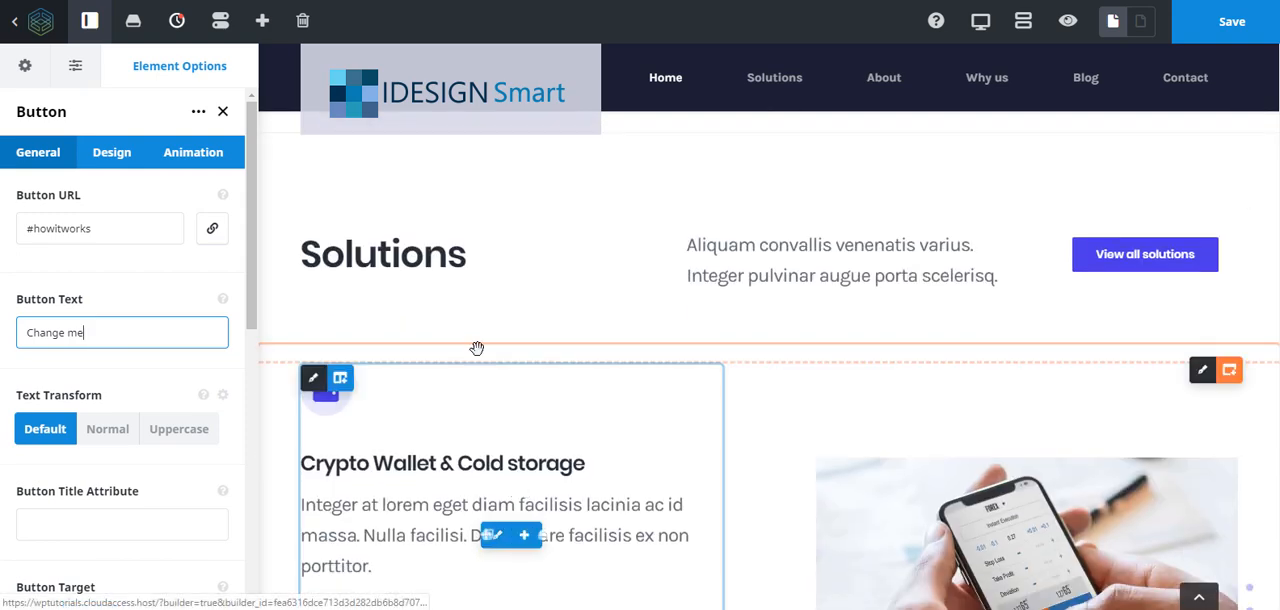
{"action": "mouse_move", "coordinate": [1210, 162]}
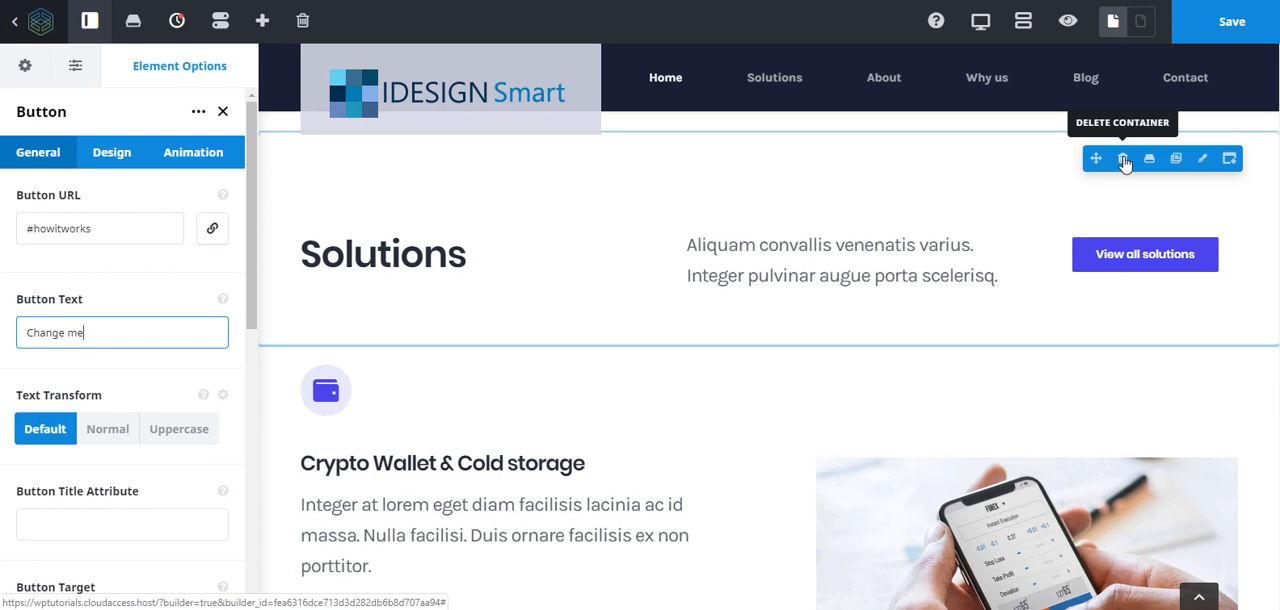
{"action": "scroll", "coordinate": [740, 466], "scroll_direction": "down", "scroll_amount": 3}
{"action": "scroll", "coordinate": [740, 468], "scroll_direction": "down", "scroll_amount": 15}
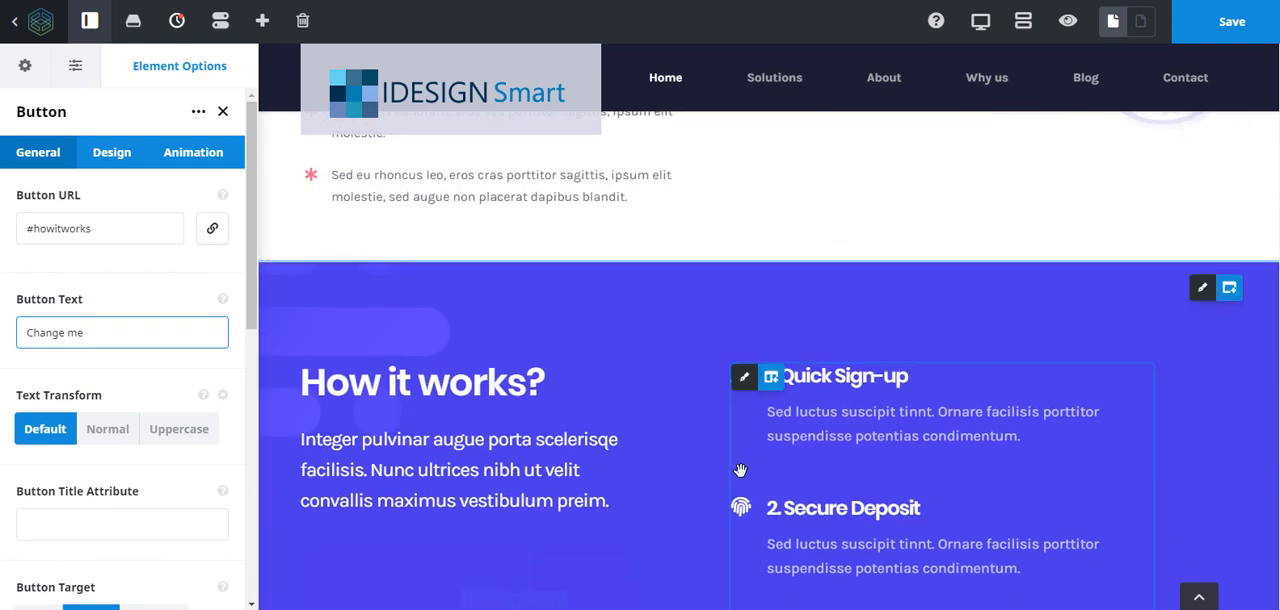
{"action": "scroll", "coordinate": [740, 470], "scroll_direction": "down", "scroll_amount": 15}
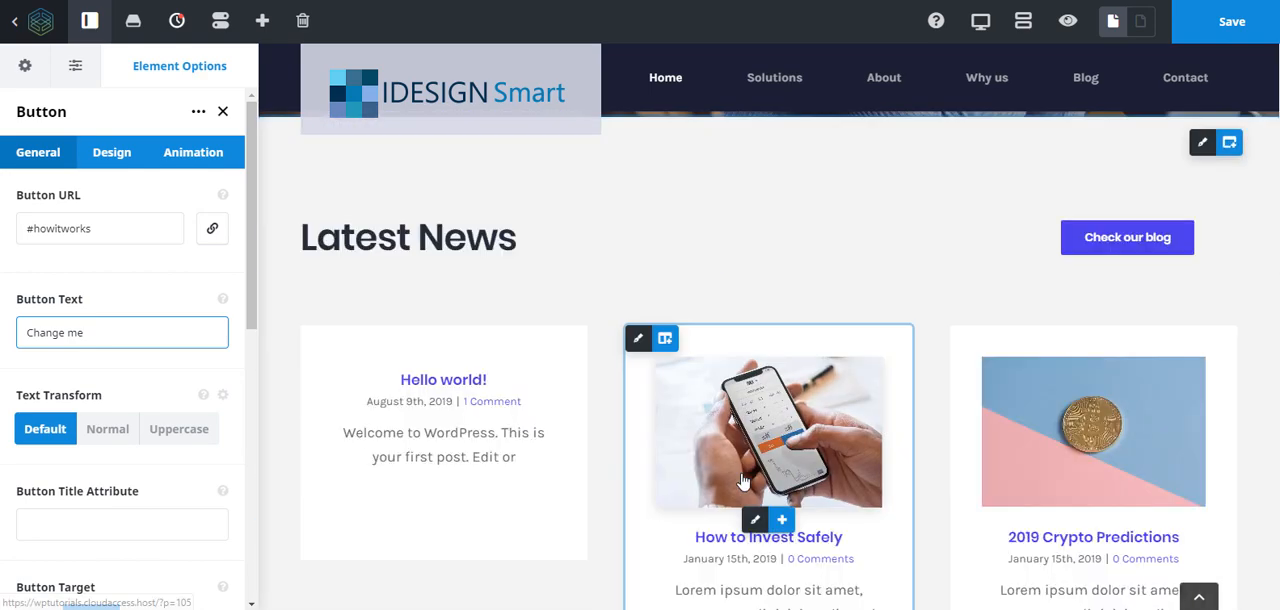
{"action": "scroll", "coordinate": [741, 480], "scroll_direction": "down", "scroll_amount": 8}
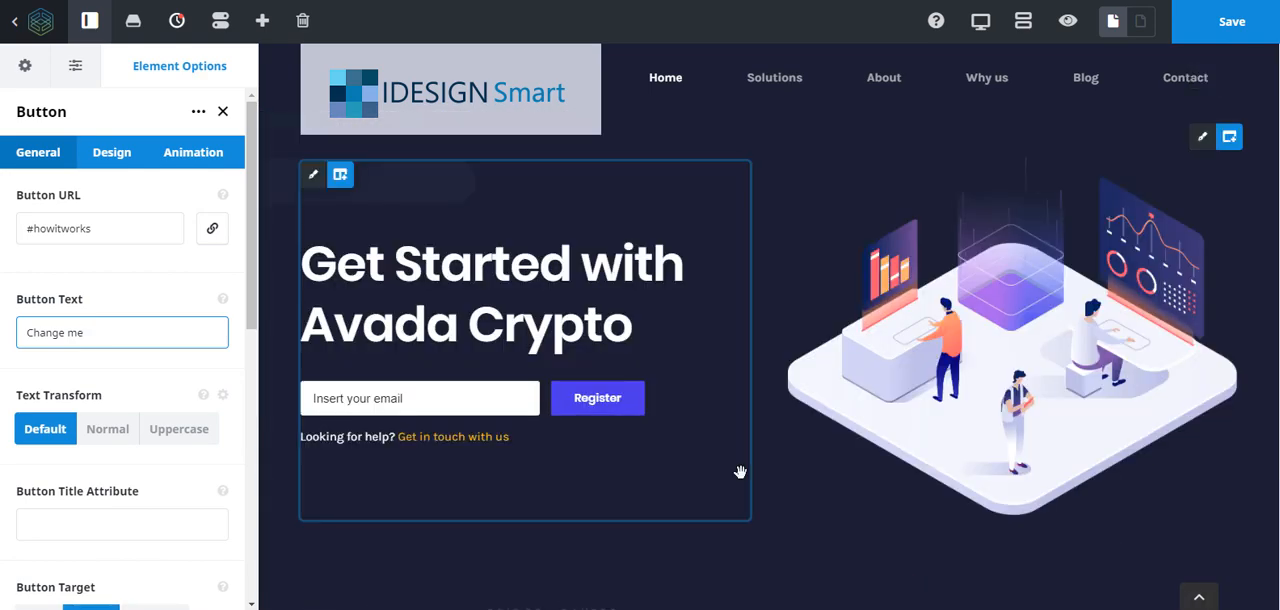
- Examine the "As seen in" logos and footer at the end of the home page, and go back up to the existing clients section
{"action": "scroll", "coordinate": [741, 475], "scroll_direction": "down", "scroll_amount": 5}
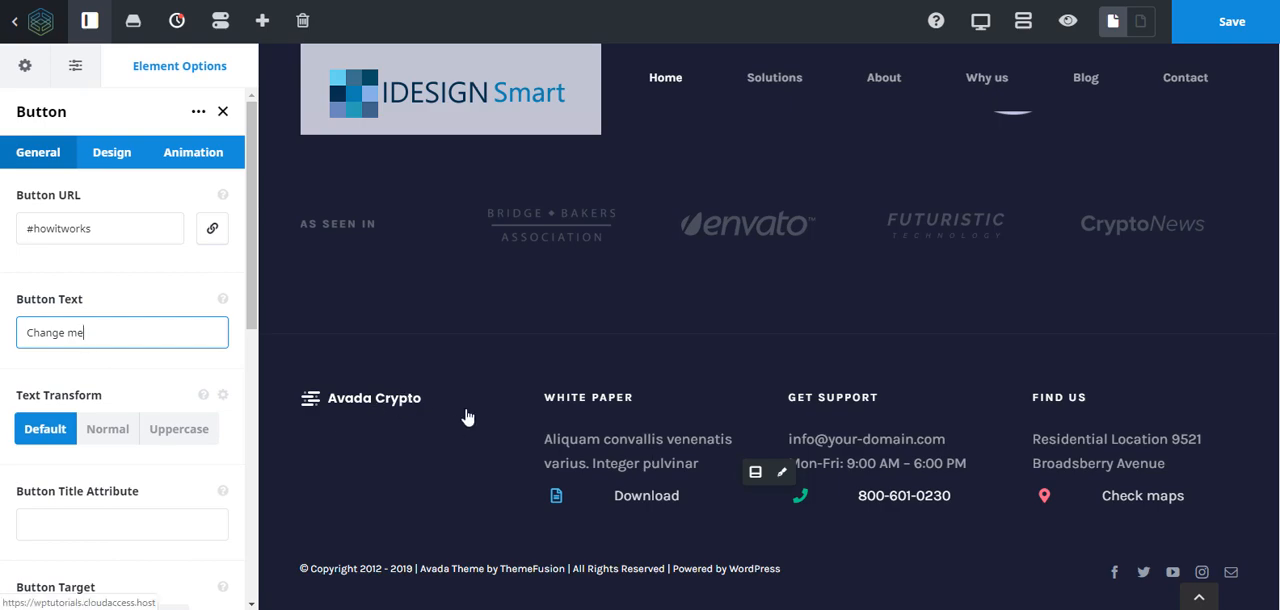
{"action": "scroll", "coordinate": [706, 455], "scroll_direction": "up", "scroll_amount": 15}
{"action": "scroll", "coordinate": [711, 468], "scroll_direction": "up", "scroll_amount": 20}
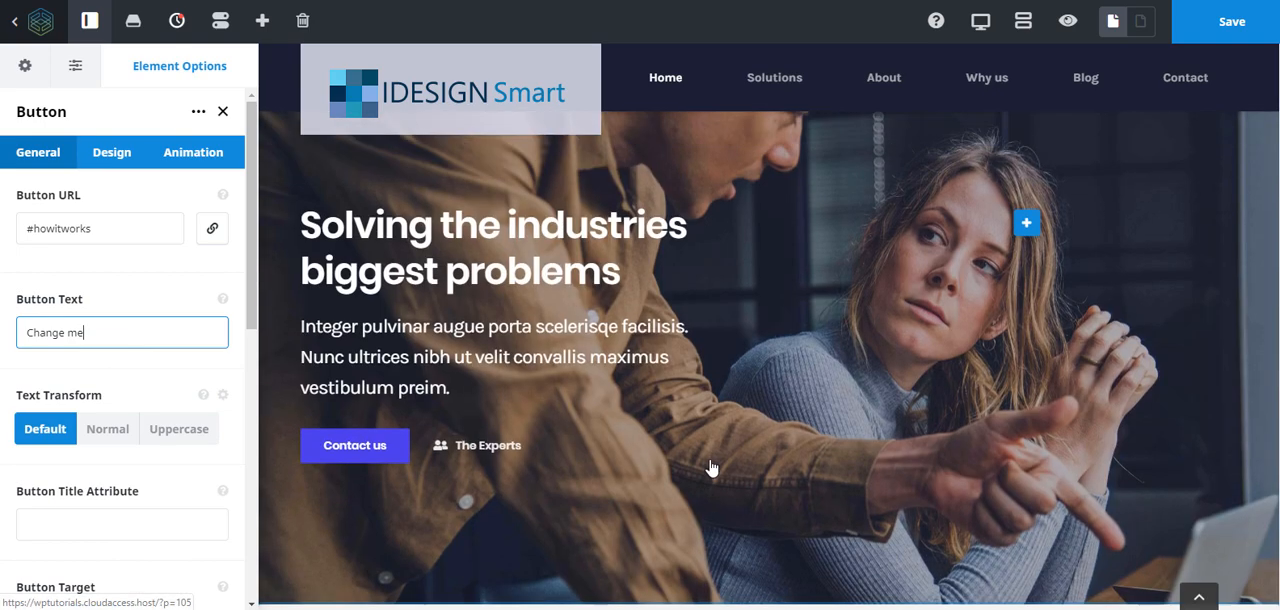
{"action": "scroll", "coordinate": [707, 457], "scroll_direction": "up", "scroll_amount": 20}
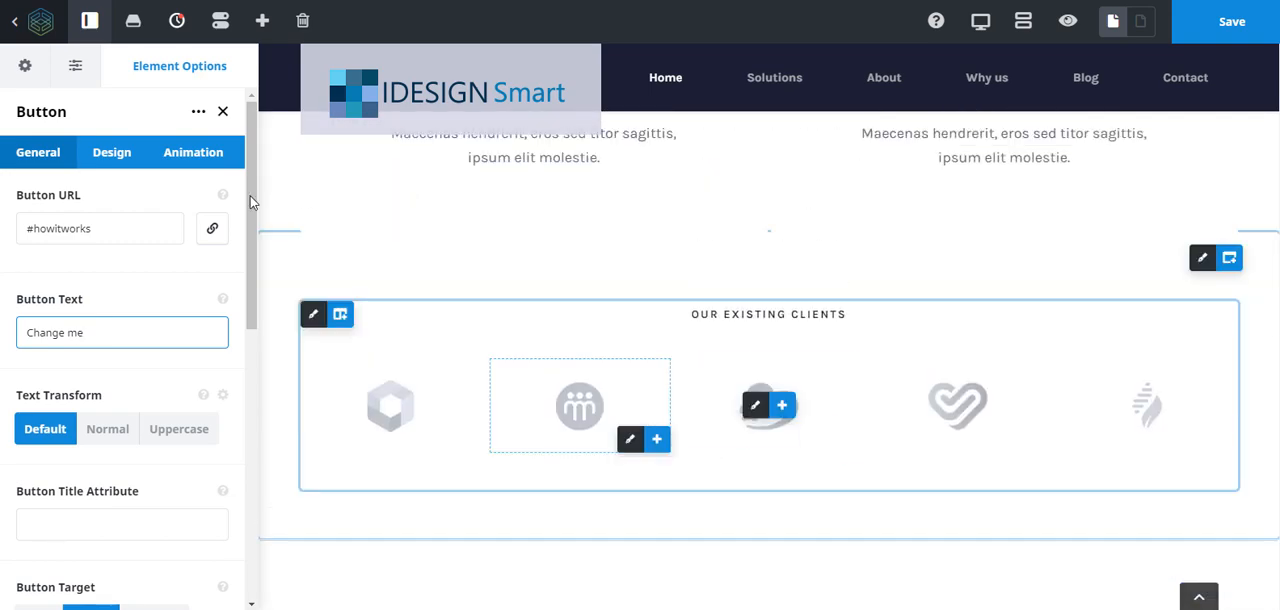
- Look through the global Theme Options categories from Layout to Import/Export, and return to the hero section of the home page
{"action": "left_click", "coordinate": [25, 68]}
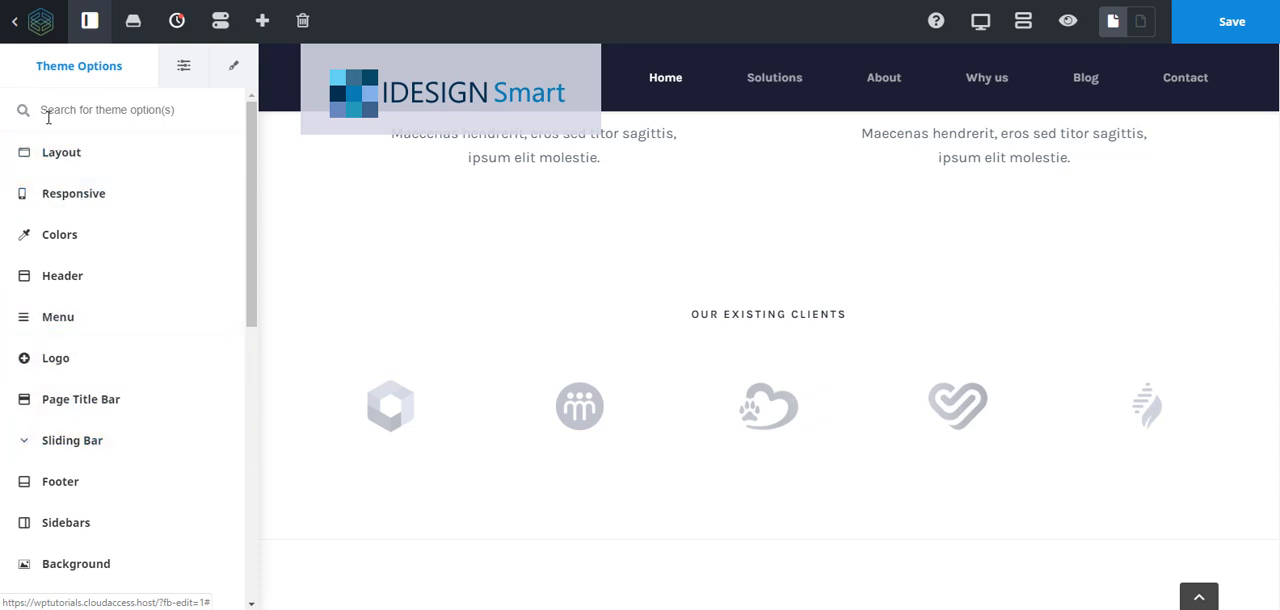
{"action": "left_click_drag", "start_coordinate": [253, 240], "coordinate": [230, 175]}
{"action": "scroll", "coordinate": [240, 500], "scroll_direction": "down", "scroll_amount": 5}
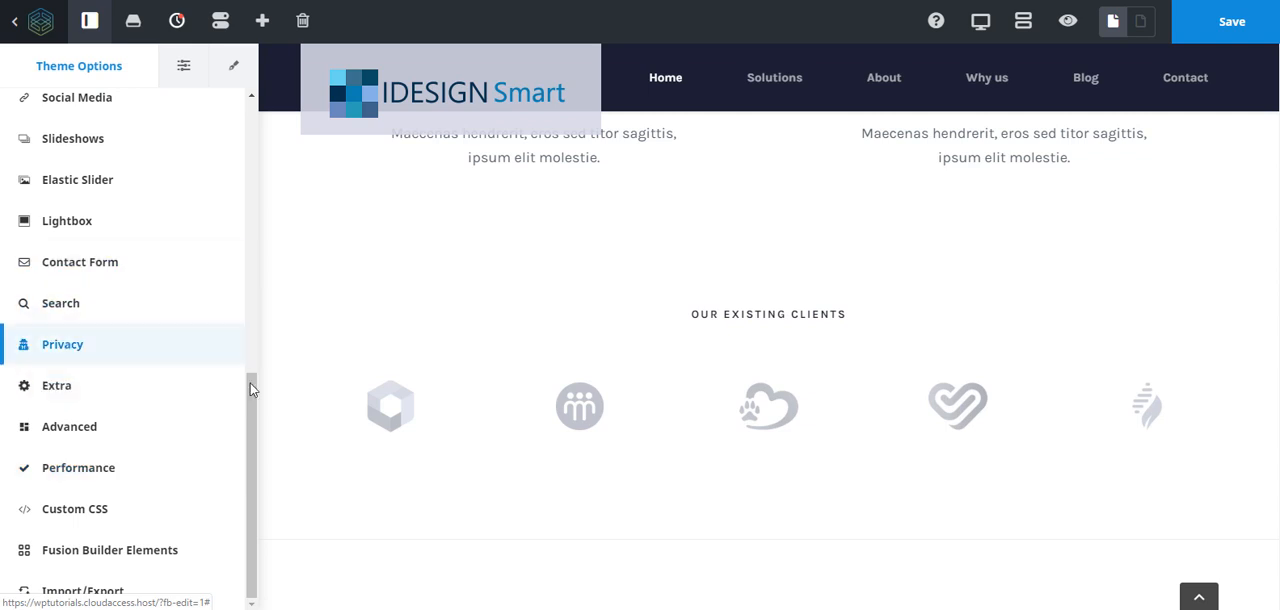
{"action": "left_click_drag", "start_coordinate": [252, 407], "coordinate": [252, 110]}
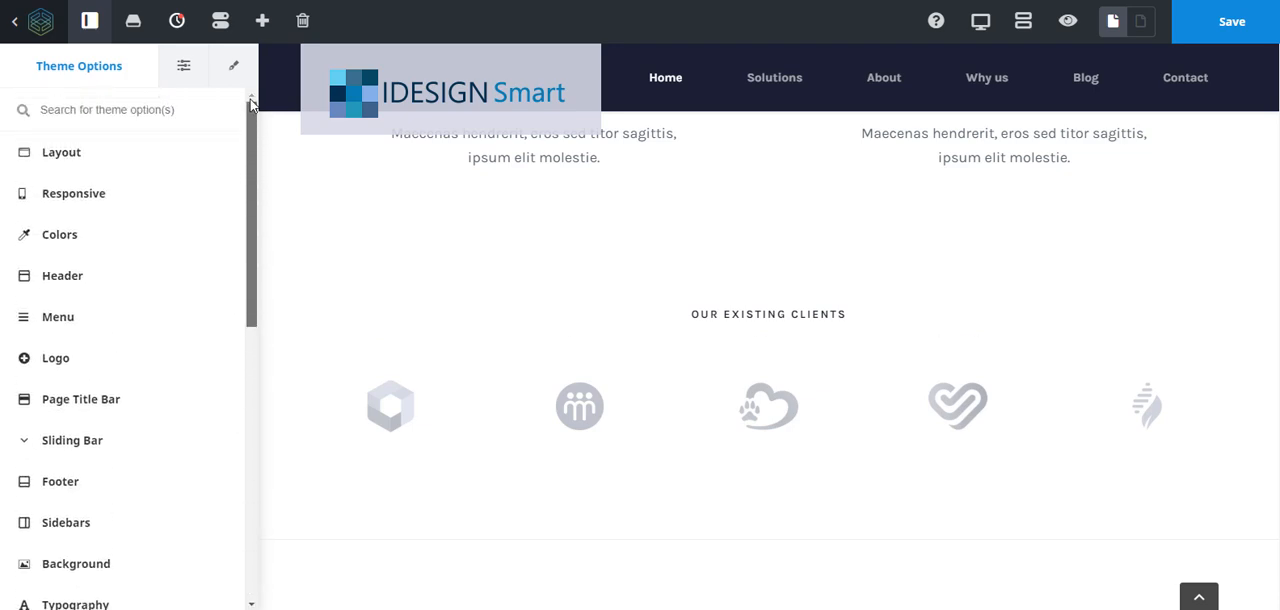
{"action": "scroll", "coordinate": [574, 321], "scroll_direction": "up", "scroll_amount": 4}
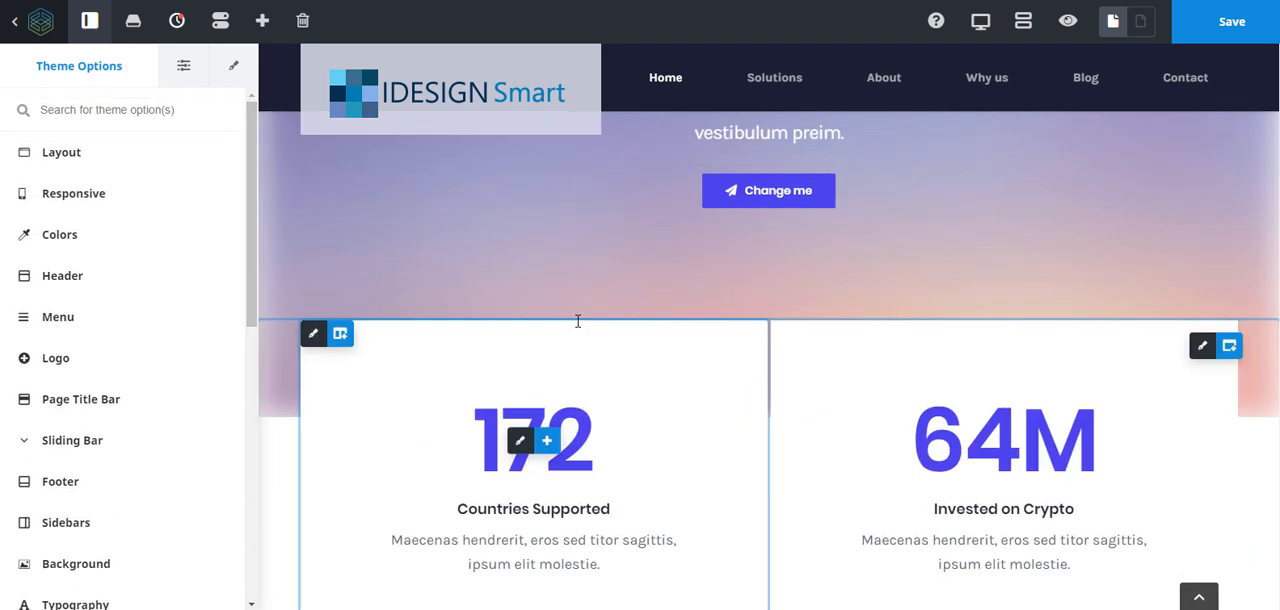
{"action": "scroll", "coordinate": [577, 321], "scroll_direction": "up", "scroll_amount": 15}
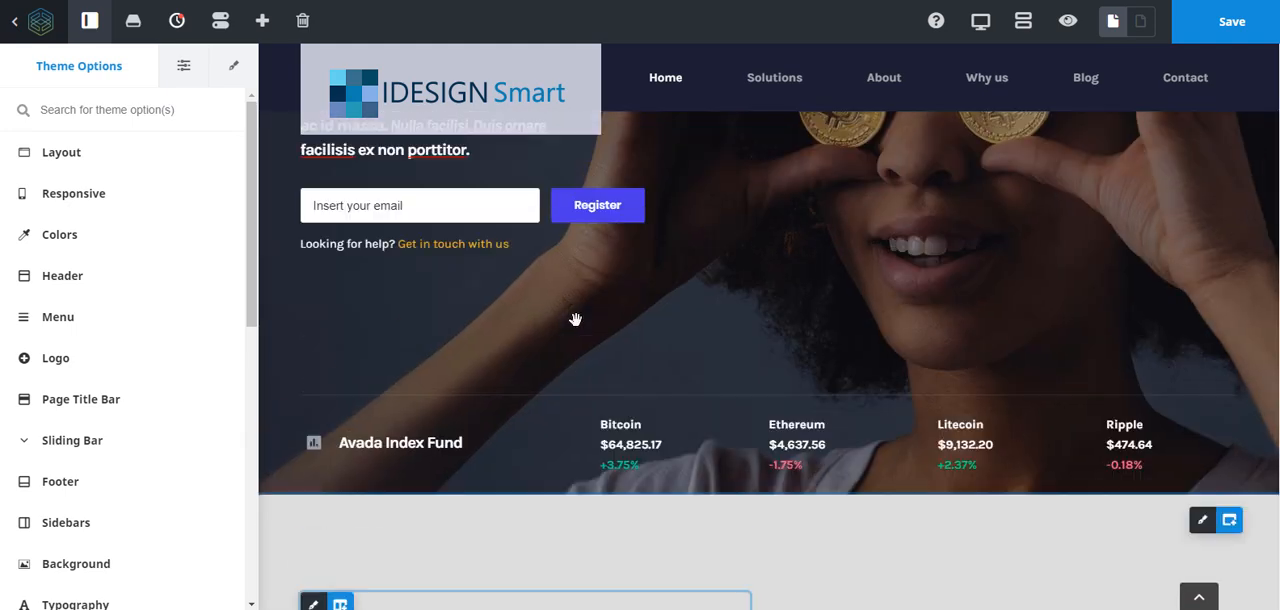
{"action": "scroll", "coordinate": [575, 319], "scroll_direction": "up", "scroll_amount": 3}
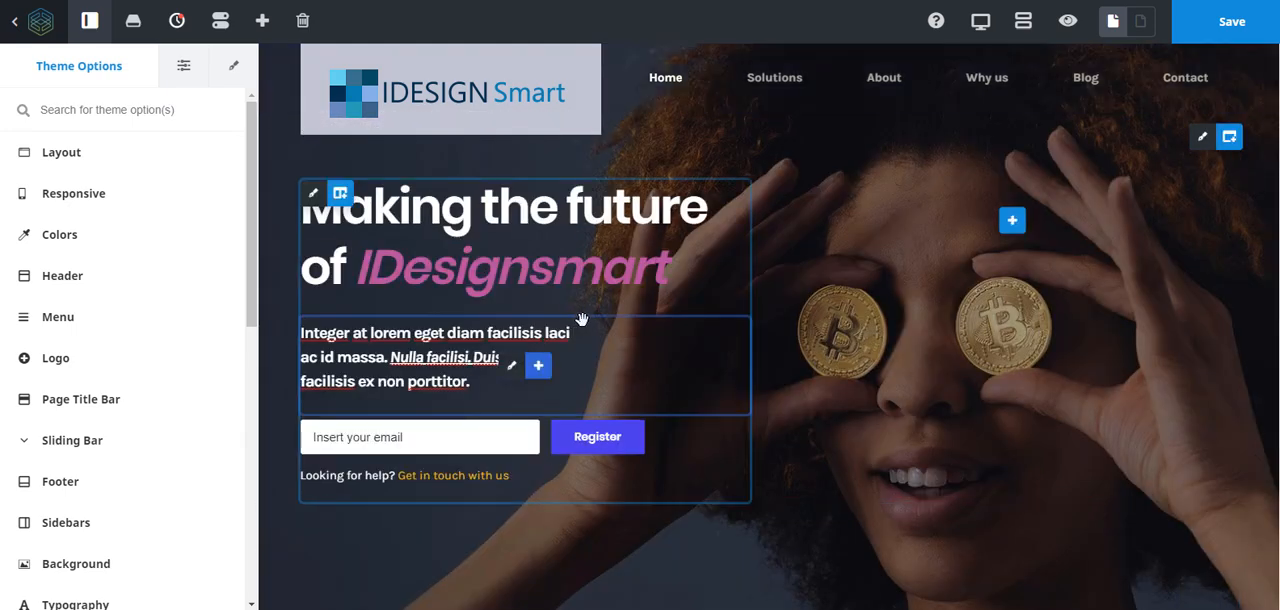